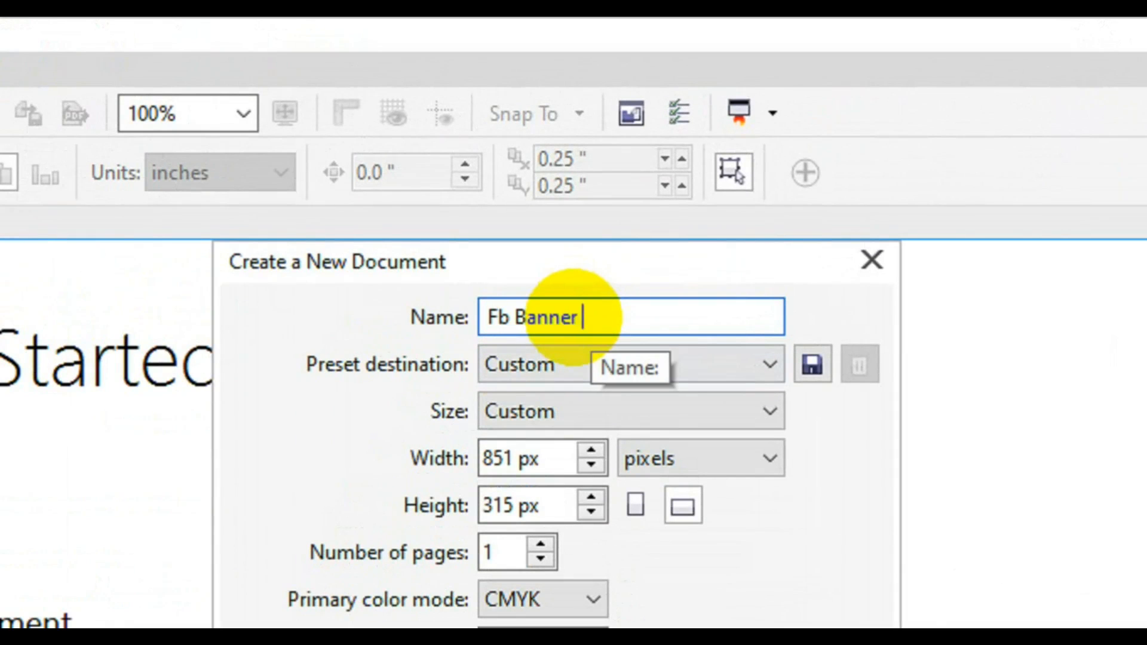
Create the document Fb Banner Design at 851 by 315 px and add a rectangle the size of the page
{"action": "type", "text": "n"}
{"action": "left_click", "coordinate": [540, 458]}
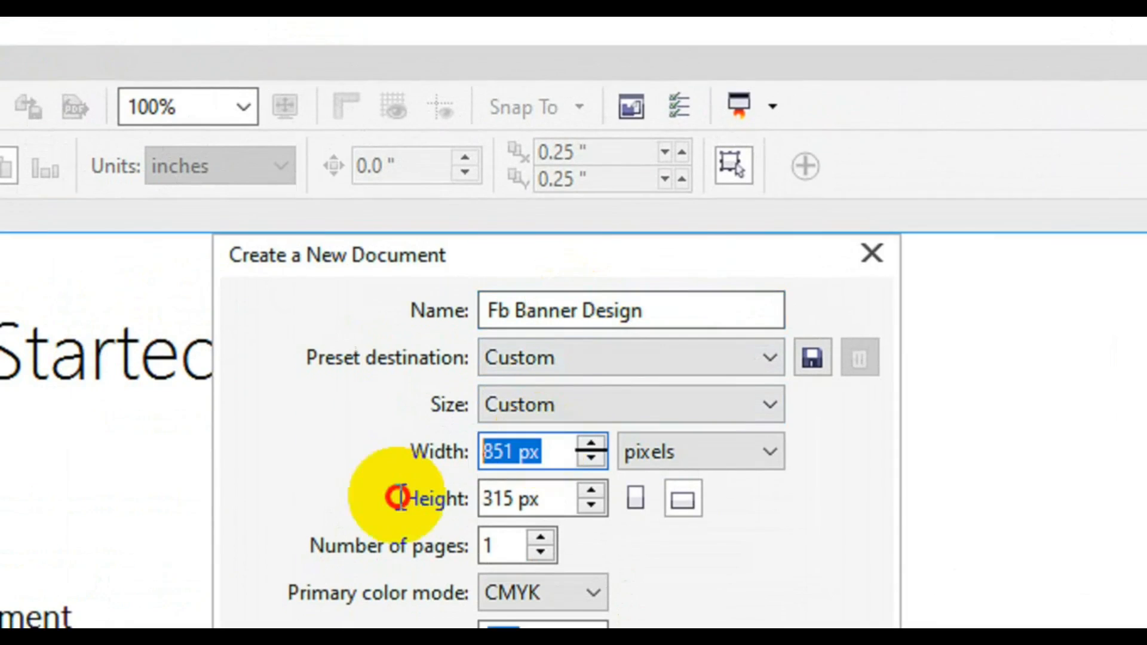
{"action": "left_click", "coordinate": [508, 506]}
{"action": "left_click", "coordinate": [568, 476]}
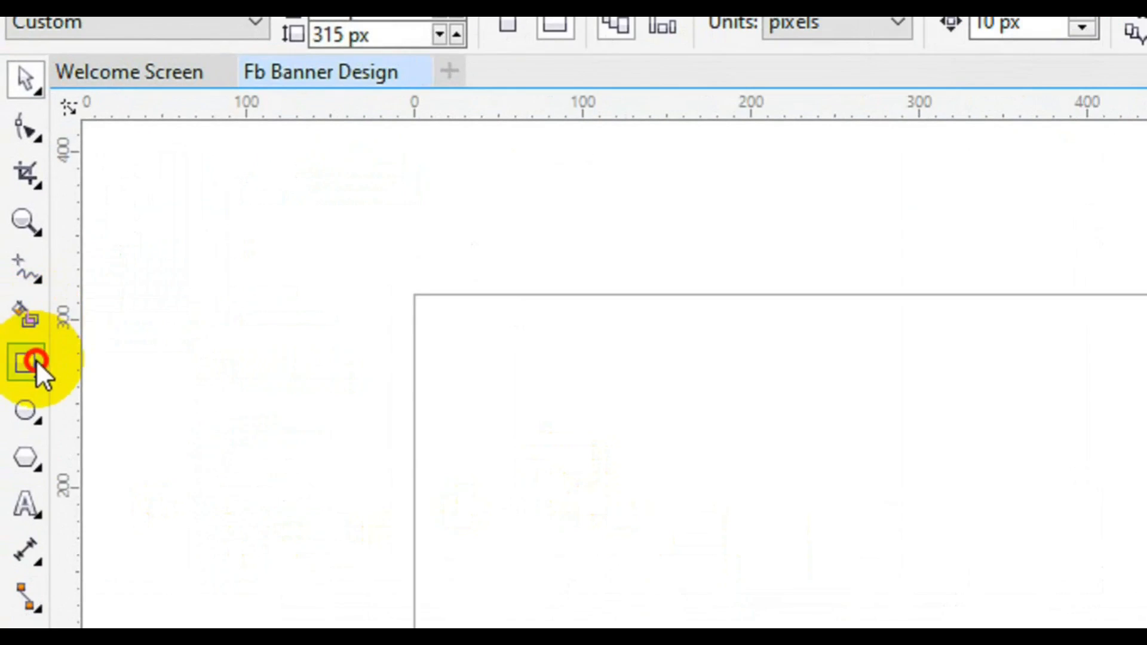
{"action": "double_click", "coordinate": [36, 359]}
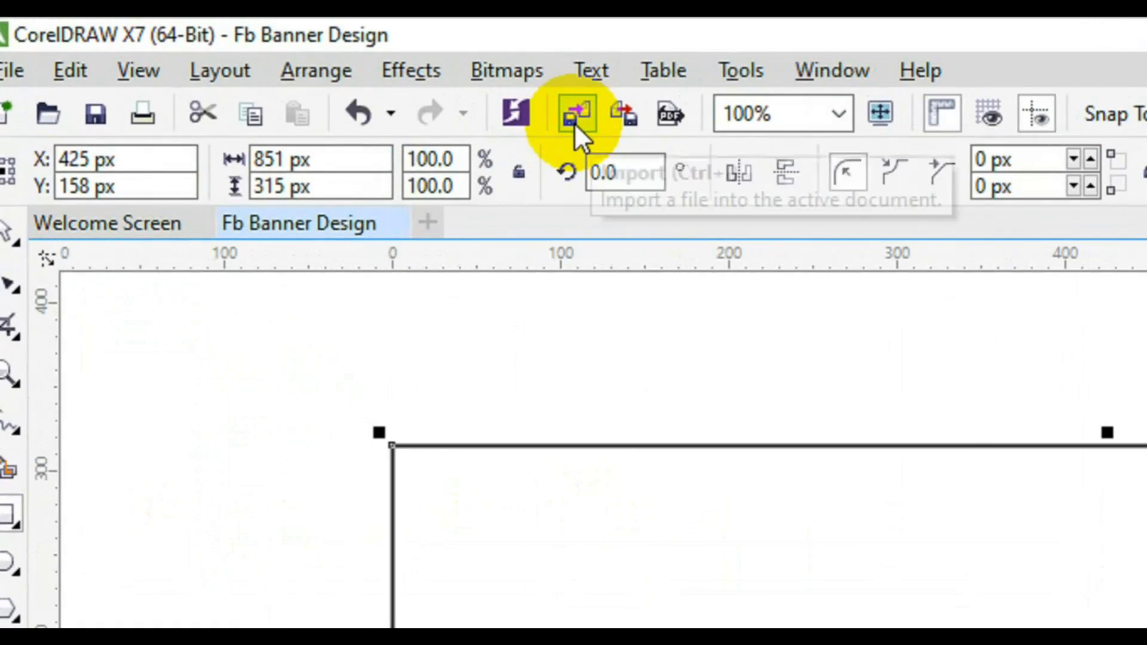
Import OBC8GT0-removebg-preview.png from the freepik stockpoto folder and place it on the banner's right half, about 321 px wide
{"action": "left_click", "coordinate": [575, 123]}
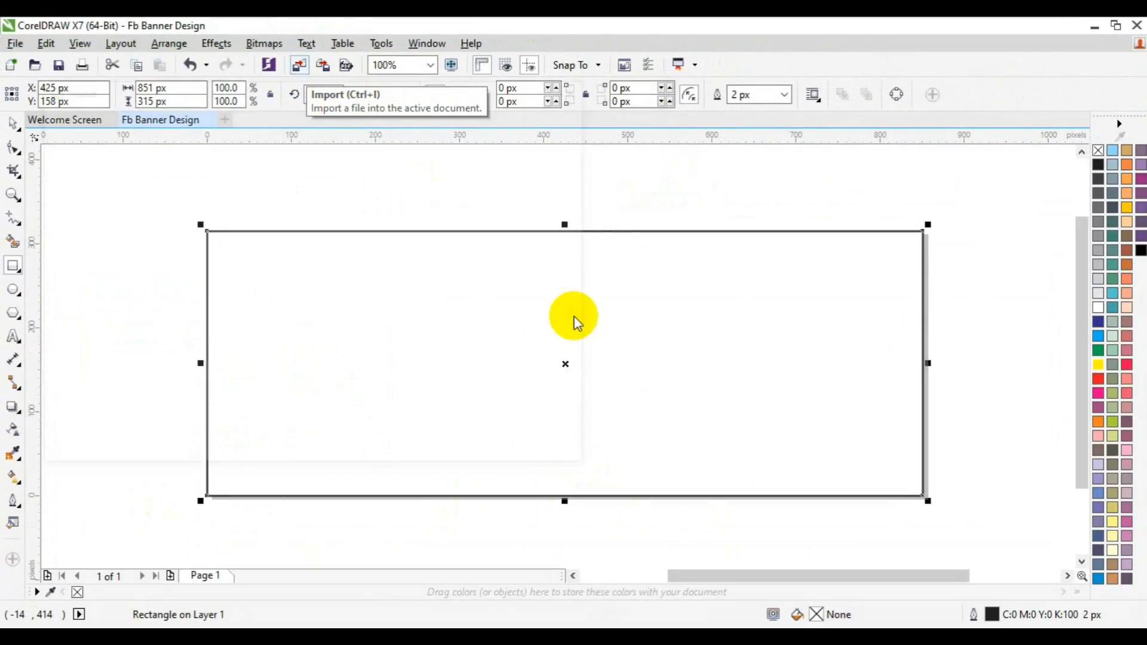
{"action": "scroll", "coordinate": [590, 317], "scroll_direction": "down", "scroll_amount": 5}
{"action": "scroll", "coordinate": [590, 314], "scroll_direction": "down", "scroll_amount": 15}
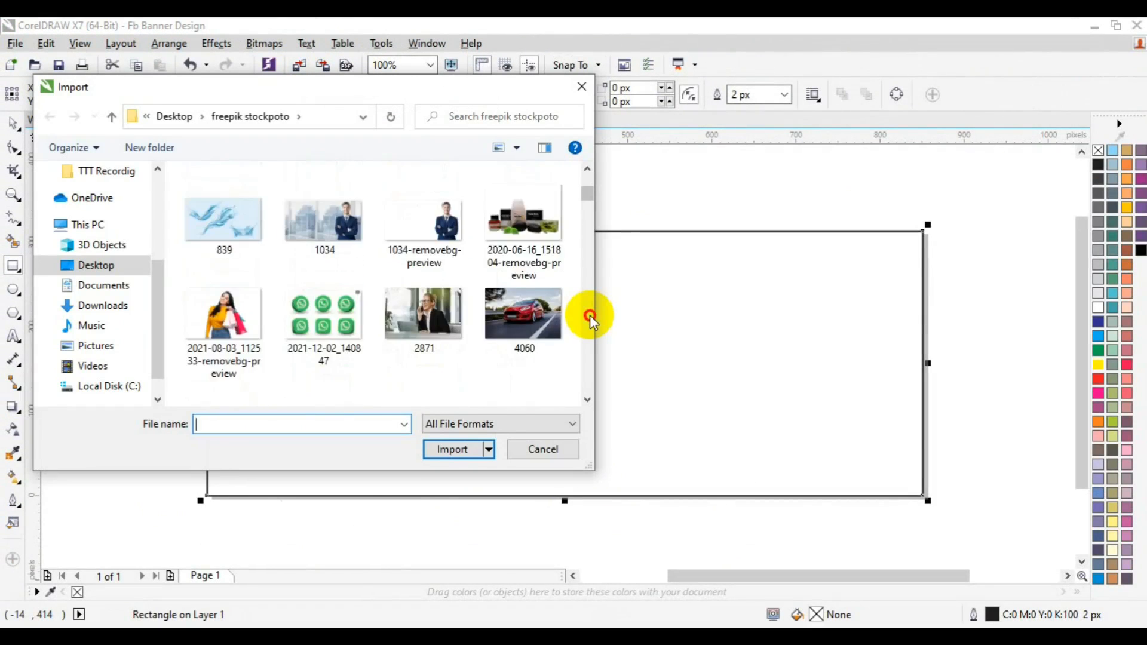
{"action": "scroll", "coordinate": [590, 314], "scroll_direction": "down", "scroll_amount": 15}
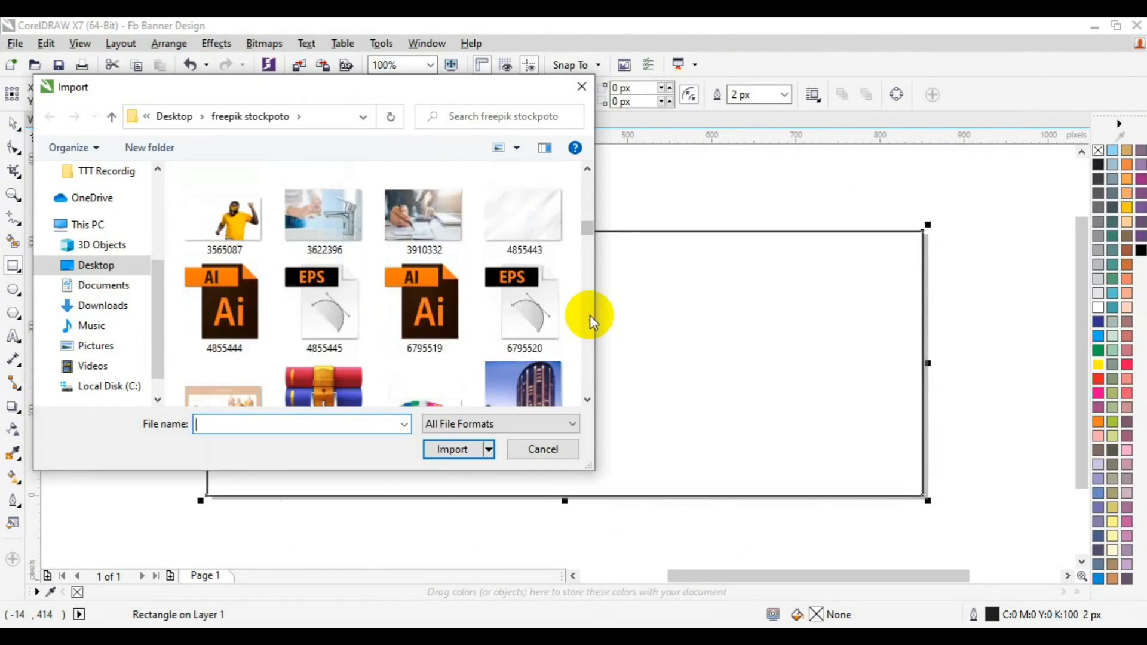
{"action": "scroll", "coordinate": [589, 314], "scroll_direction": "down", "scroll_amount": 15}
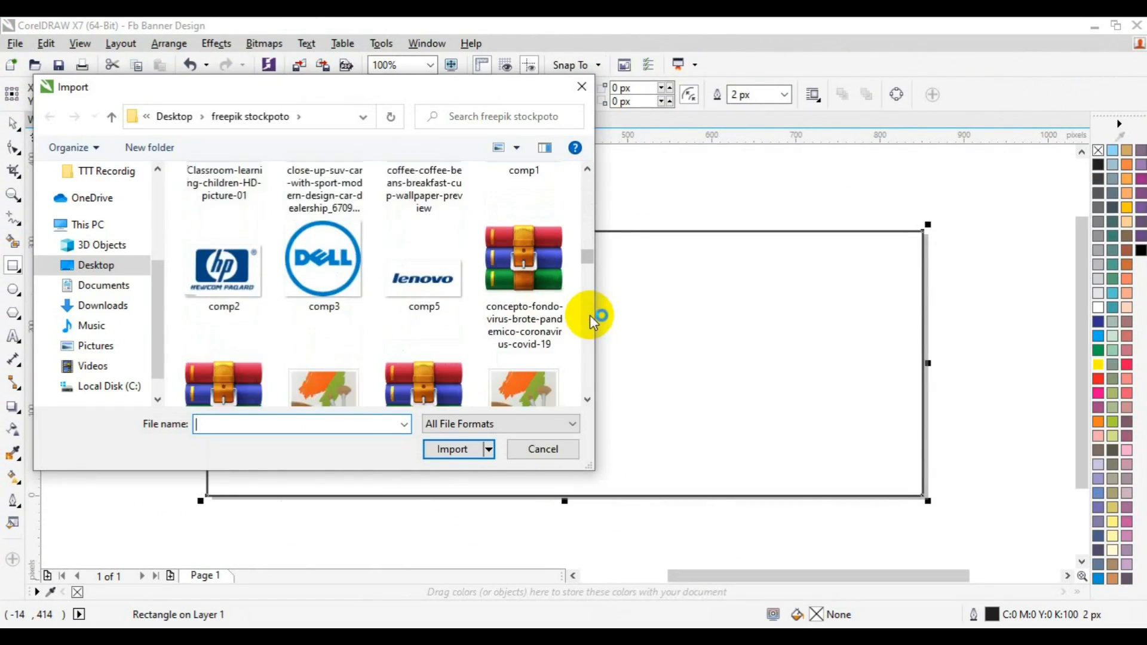
{"action": "scroll", "coordinate": [590, 314], "scroll_direction": "down", "scroll_amount": 15}
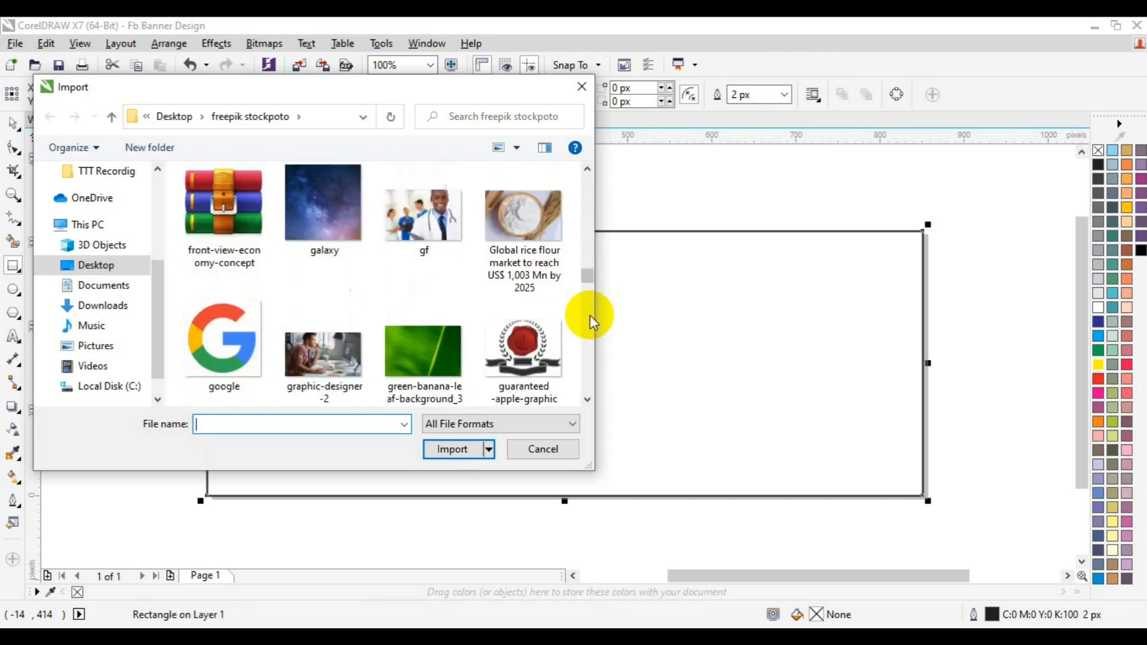
{"action": "scroll", "coordinate": [591, 319], "scroll_direction": "down", "scroll_amount": 8}
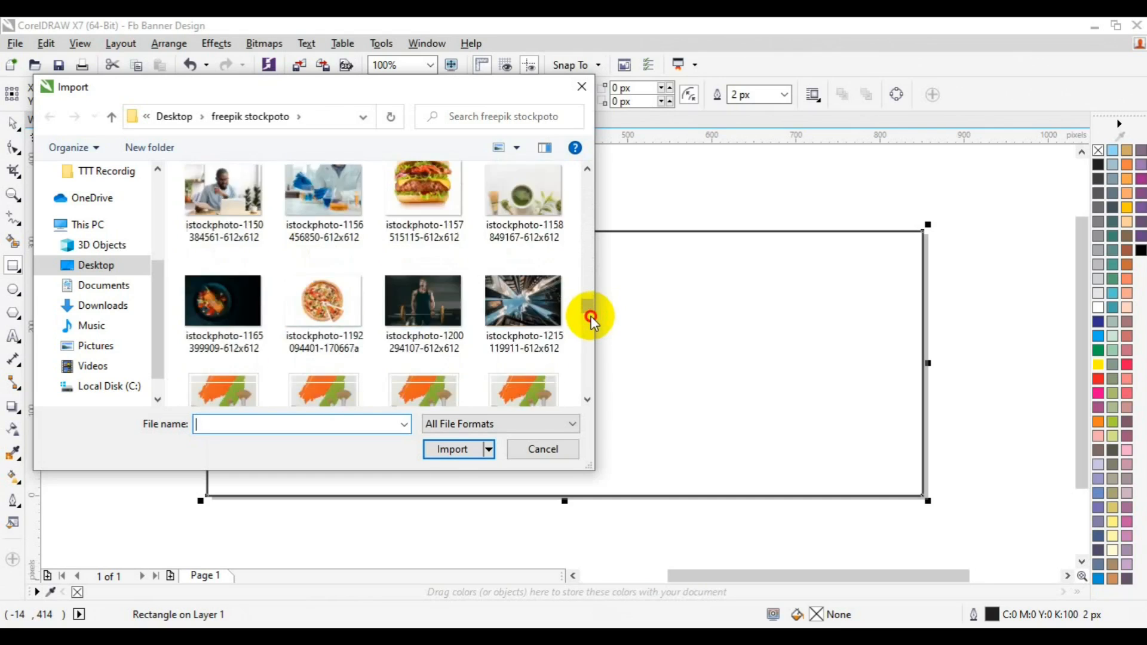
{"action": "scroll", "coordinate": [593, 362], "scroll_direction": "down", "scroll_amount": 15}
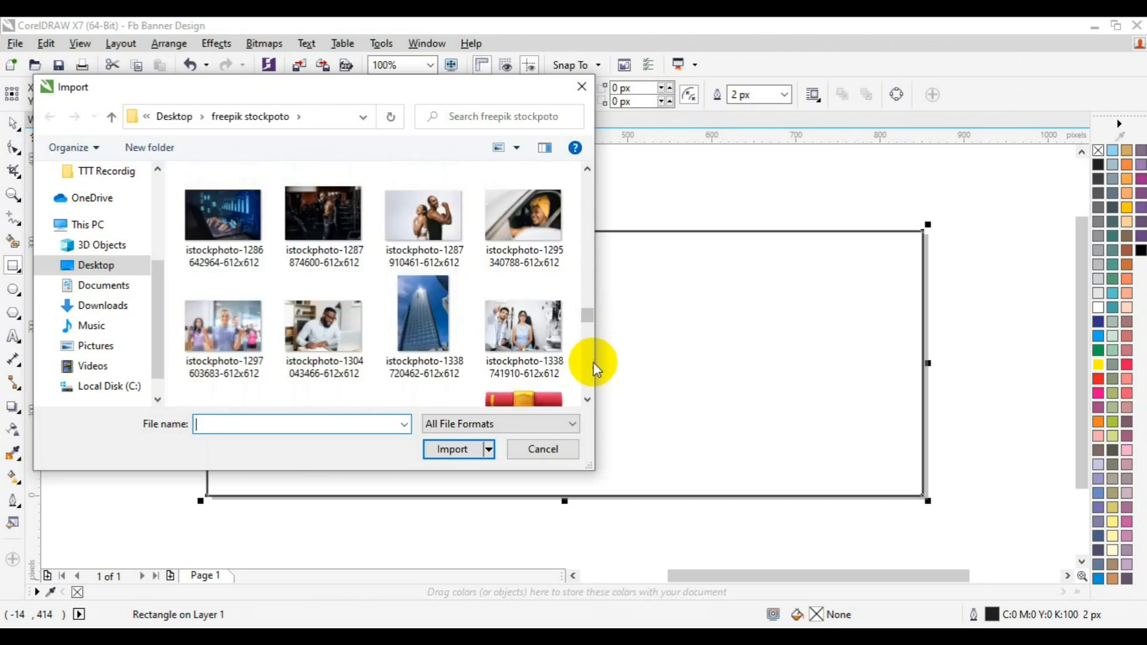
{"action": "scroll", "coordinate": [594, 362], "scroll_direction": "down", "scroll_amount": 3}
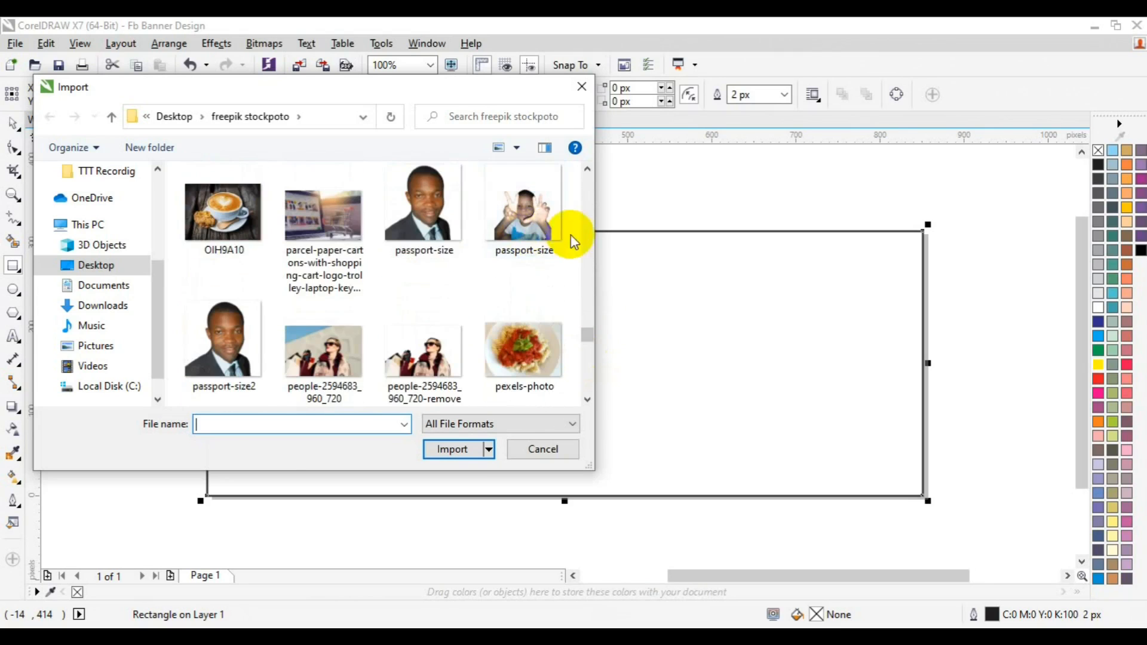
{"action": "scroll", "coordinate": [586, 255], "scroll_direction": "up", "scroll_amount": 5}
{"action": "left_click", "coordinate": [525, 336]}
{"action": "left_click", "coordinate": [449, 449]}
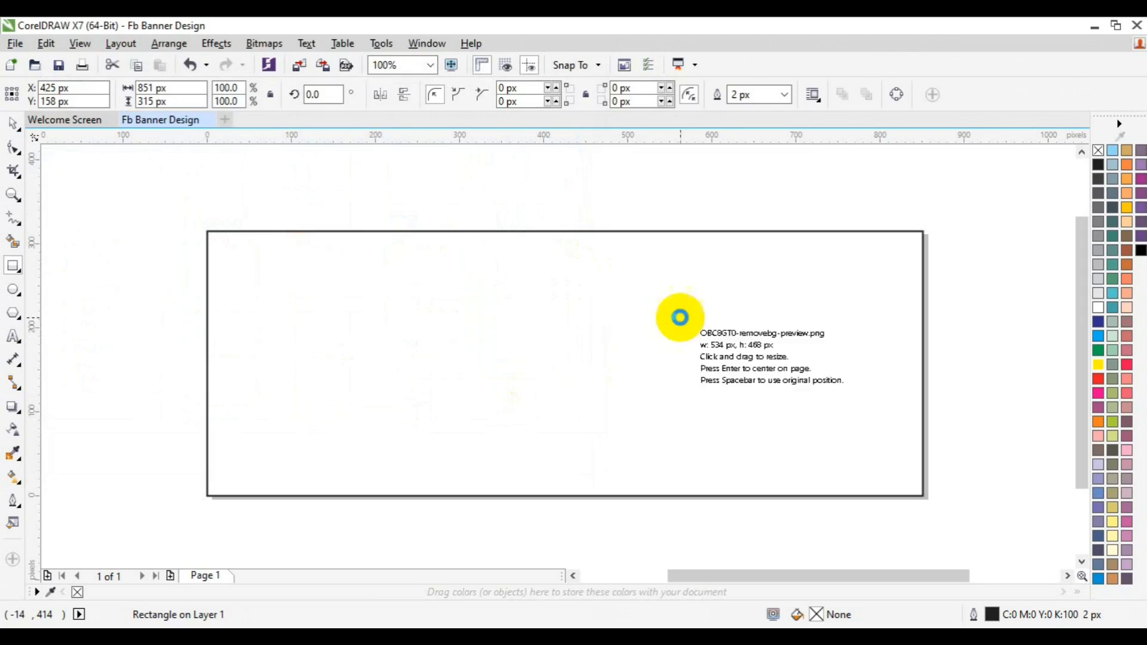
{"action": "left_click_drag", "start_coordinate": [594, 260], "coordinate": [919, 496]}
Reposition the woman's photo within the right half of the banner and scale it up proportionally to about 363 px wide
{"action": "left_click_drag", "start_coordinate": [732, 396], "coordinate": [748, 413]}
{"action": "left_click", "coordinate": [824, 366]}
{"action": "left_click_drag", "start_coordinate": [823, 366], "coordinate": [823, 340]}
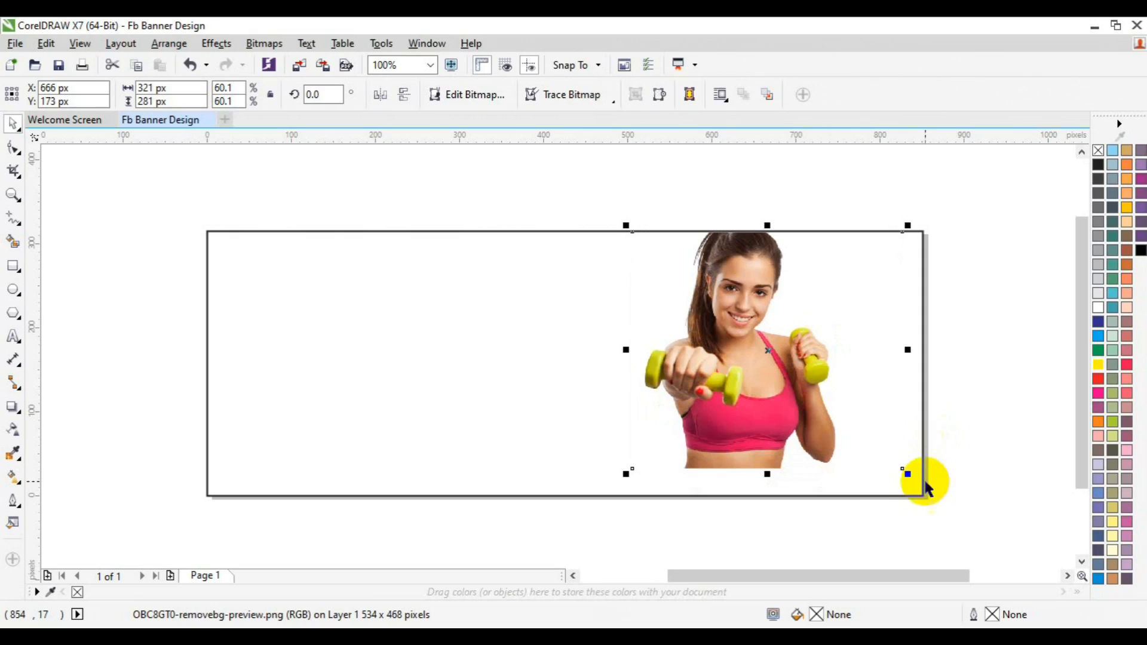
{"action": "left_click_drag", "start_coordinate": [905, 474], "coordinate": [925, 487]}
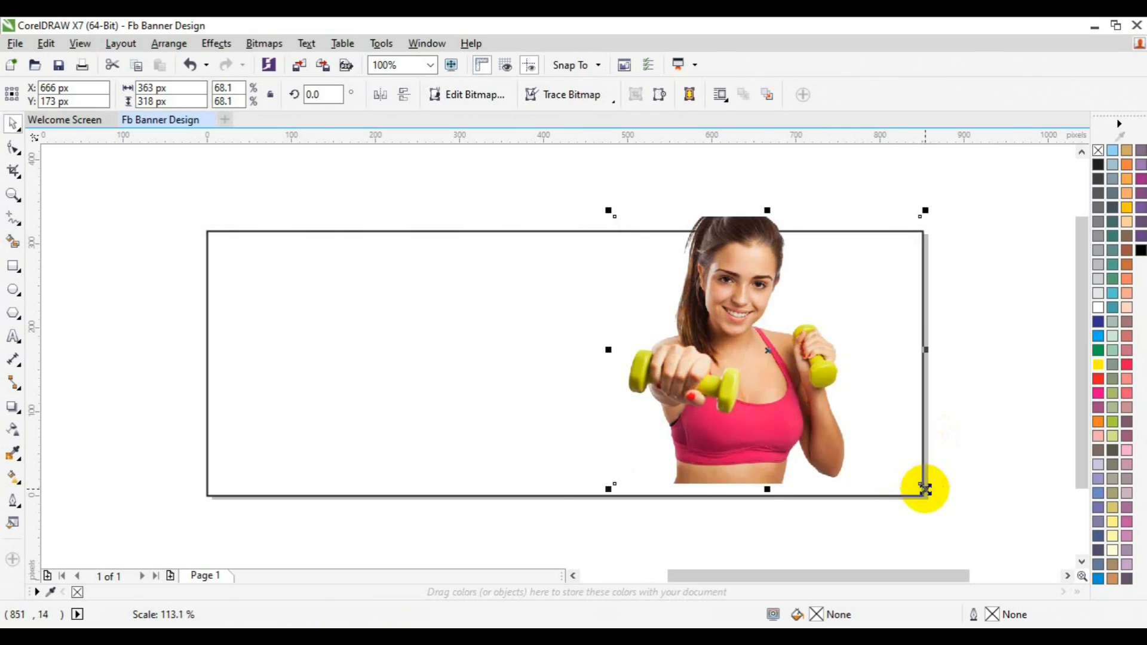
Align the bottom edges of the woman's photo and the page-sized rectangle
{"action": "left_click", "coordinate": [563, 423], "text": "shift"}
{"action": "key", "text": "b"}
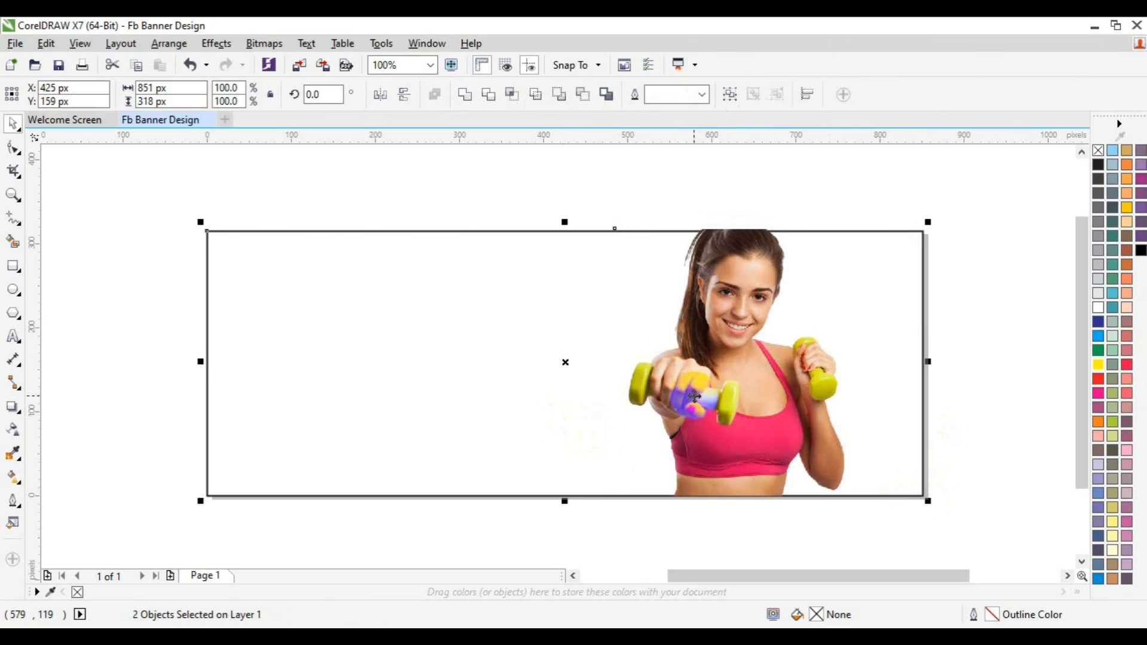
{"action": "left_click", "coordinate": [956, 339]}
Crop the empty margins on both sides of the woman's photo with the Shape tool, to about 273 px wide
{"action": "left_click", "coordinate": [739, 387]}
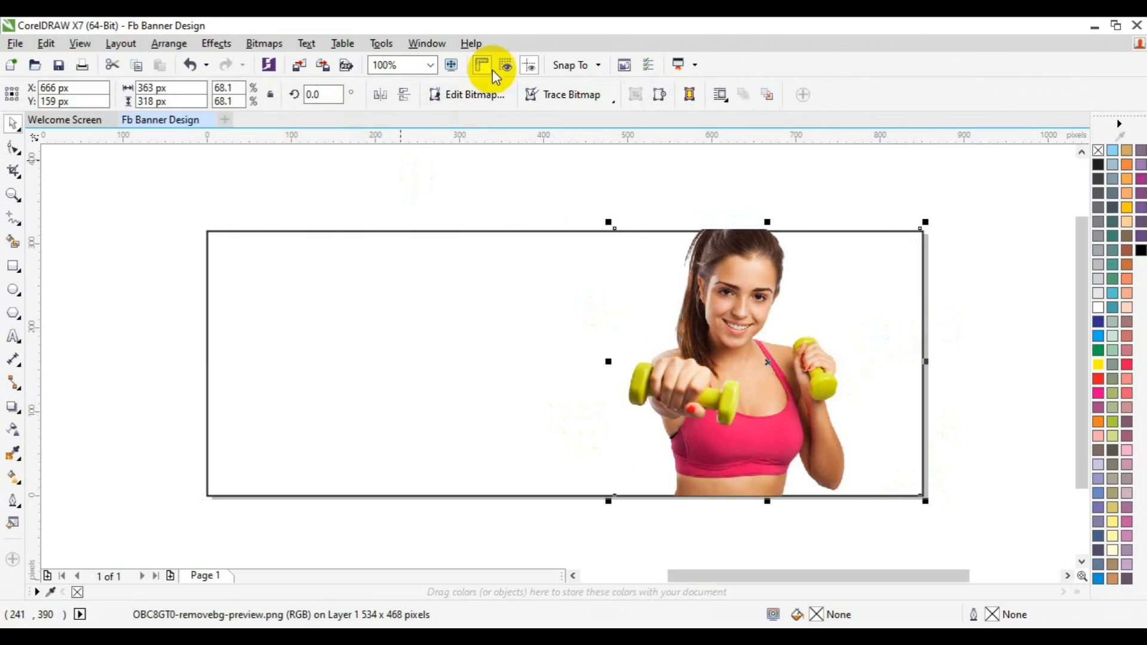
{"action": "left_click", "coordinate": [13, 147]}
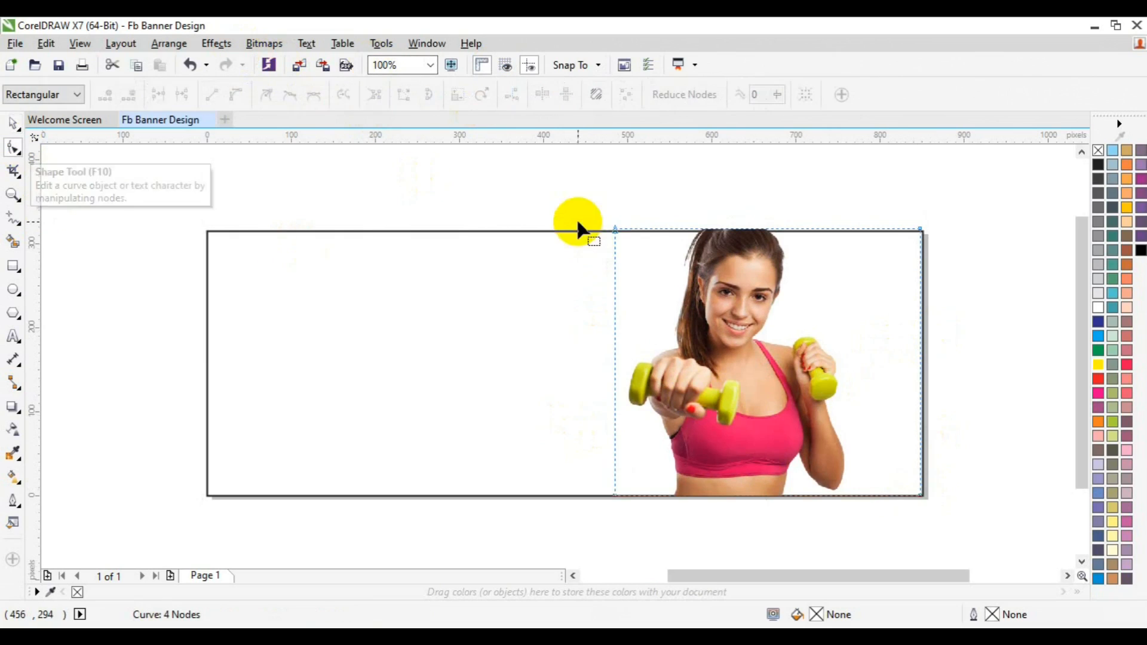
{"action": "left_click_drag", "start_coordinate": [572, 218], "coordinate": [686, 501]}
{"action": "key", "text": "Right"}
{"action": "left_click_drag", "start_coordinate": [840, 190], "coordinate": [980, 539]}
{"action": "key", "text": "Left"}
{"action": "key", "text": "Left"}
{"action": "key", "text": "Left"}
{"action": "key", "text": "Left"}
{"action": "key", "text": "Left"}
{"action": "key", "text": "Left"}
{"action": "key", "text": "Left"}
{"action": "key", "text": "Left"}
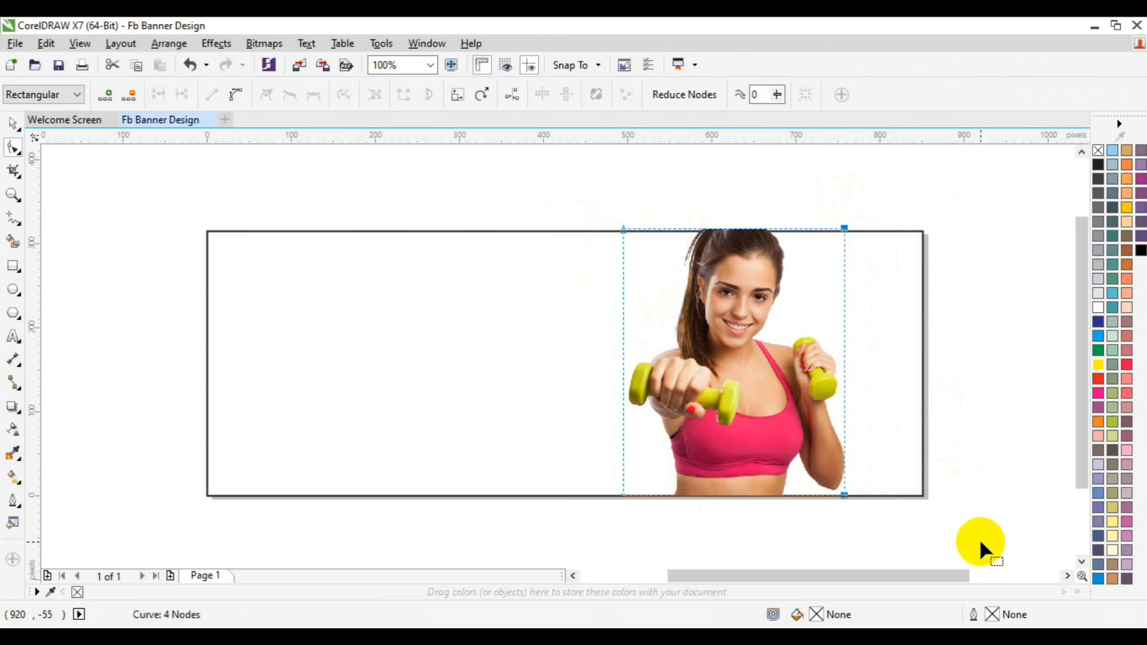
{"action": "key", "text": "space"}
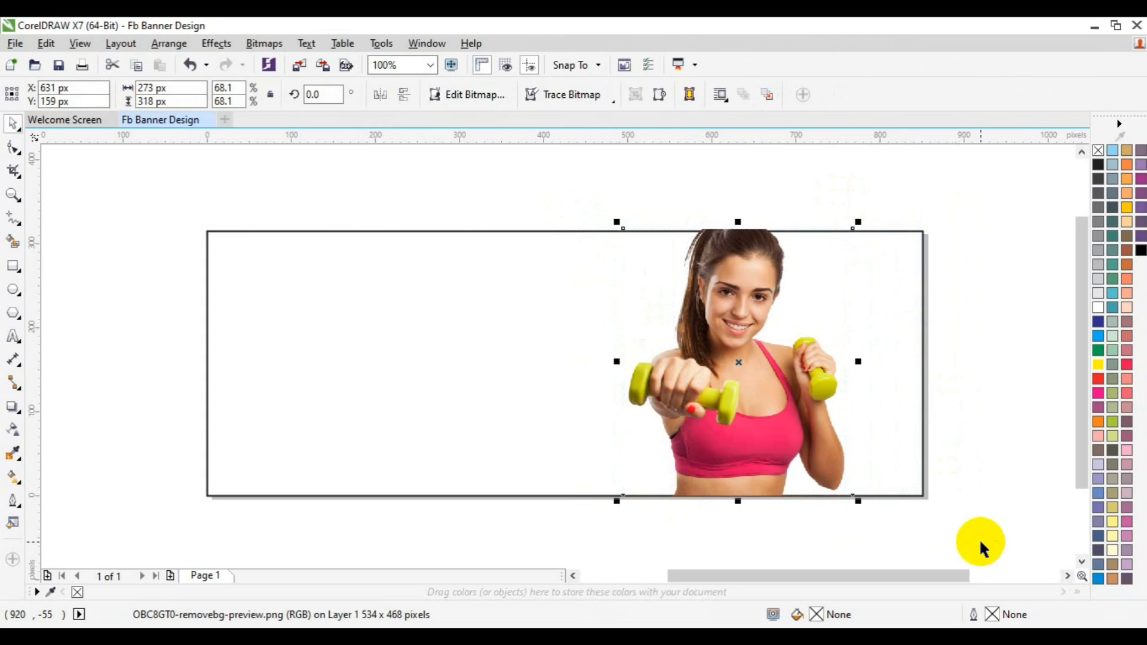
Draw a circle about 195 px across over the banner's left edge and add concentric copies about 119 and 73 px across
{"action": "left_click", "coordinate": [12, 290]}
{"action": "left_click_drag", "start_coordinate": [173, 319], "coordinate": [311, 456]}
{"action": "key", "text": "space"}
{"action": "key", "text": "ctrl+z"}
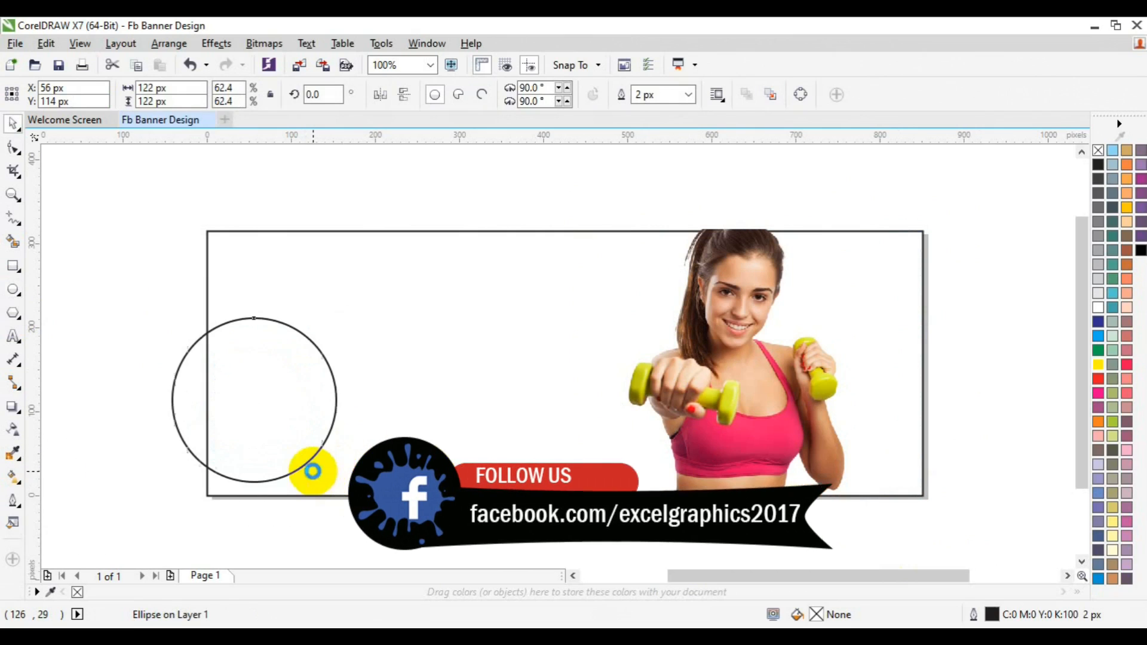
{"action": "left_click_drag", "start_coordinate": [341, 489], "coordinate": [306, 470]}
{"action": "key", "text": "ctrl+r"}
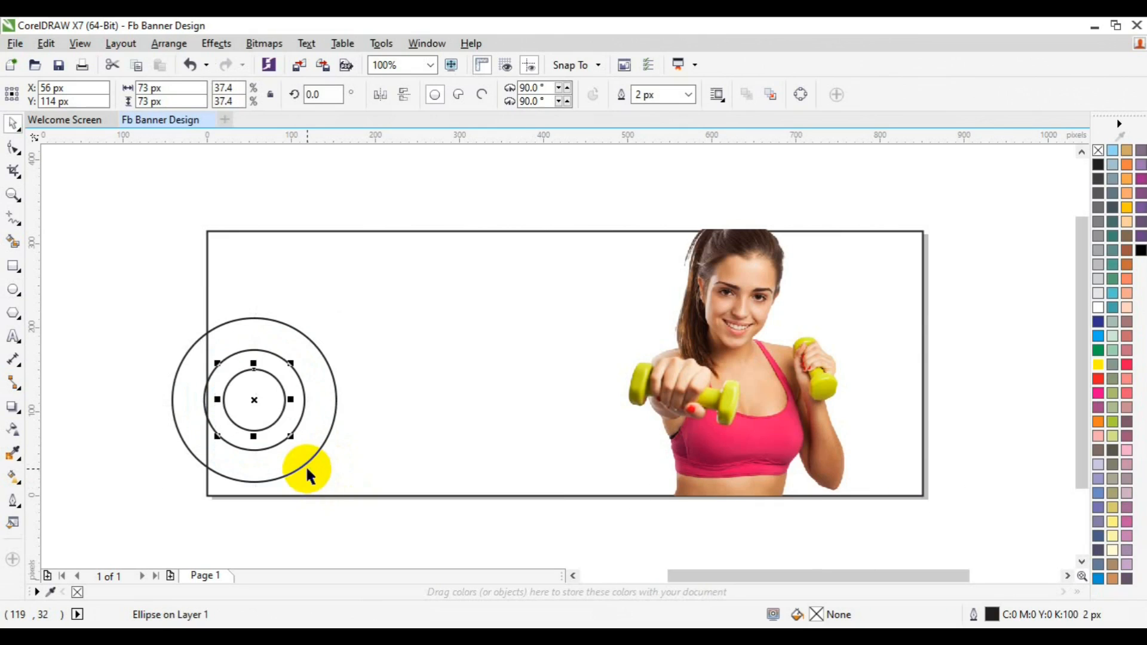
Fill the outermost circle with the yellow-green sampled from the woman's dumbbell
{"action": "left_click", "coordinate": [330, 432]}
{"action": "left_click", "coordinate": [13, 454]}
{"action": "left_click", "coordinate": [642, 385]}
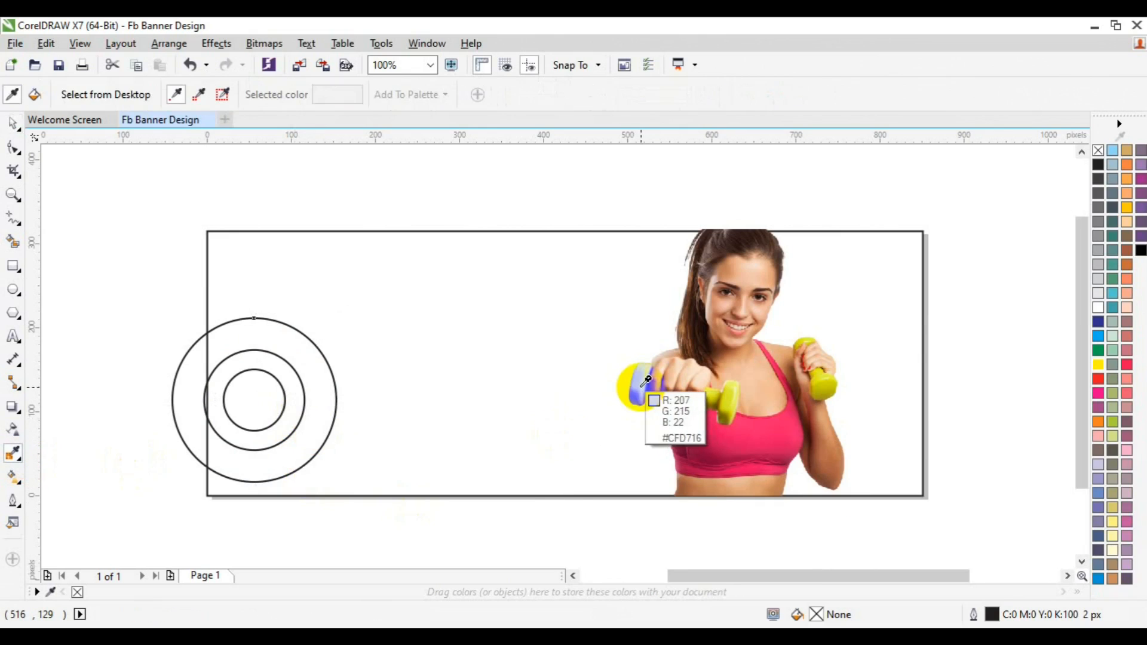
{"action": "left_click", "coordinate": [326, 393]}
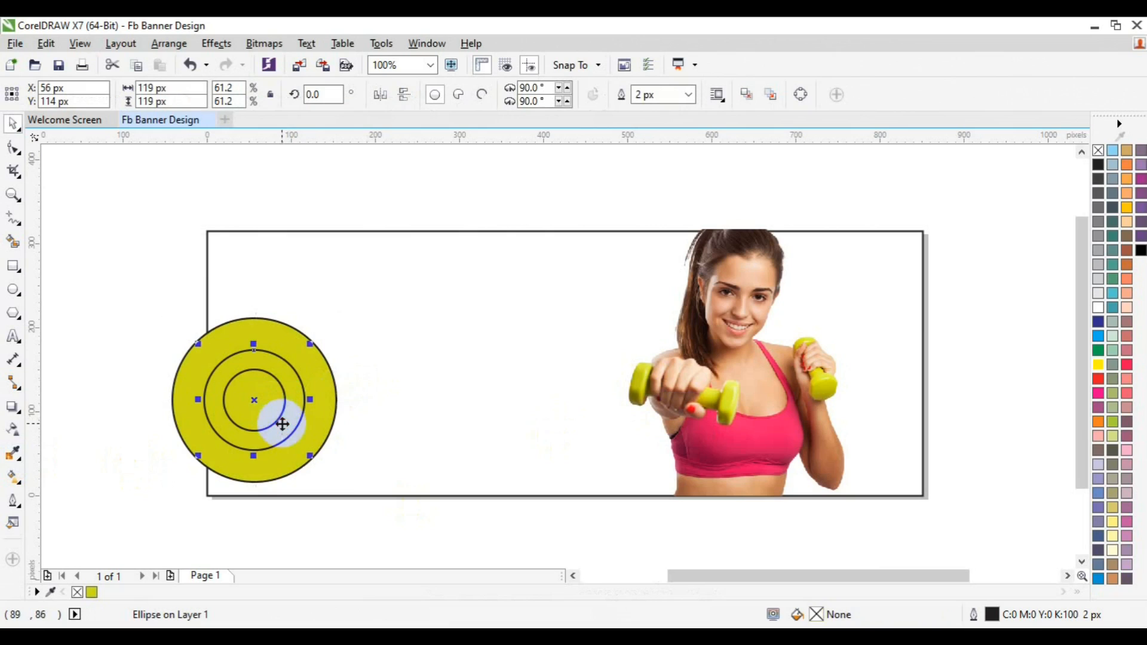
Fill the middle circle with the pink (#E51763) sampled from the woman's top and the innermost circle with white
{"action": "left_click", "coordinate": [13, 454]}
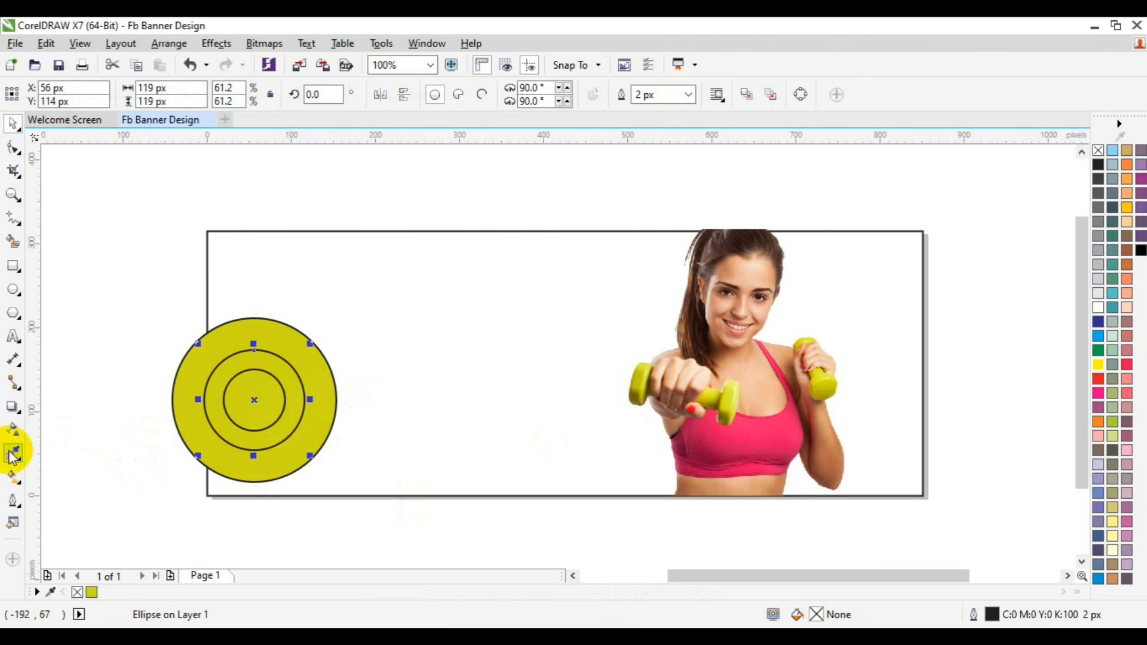
{"action": "left_click", "coordinate": [739, 448]}
{"action": "left_click", "coordinate": [283, 432]}
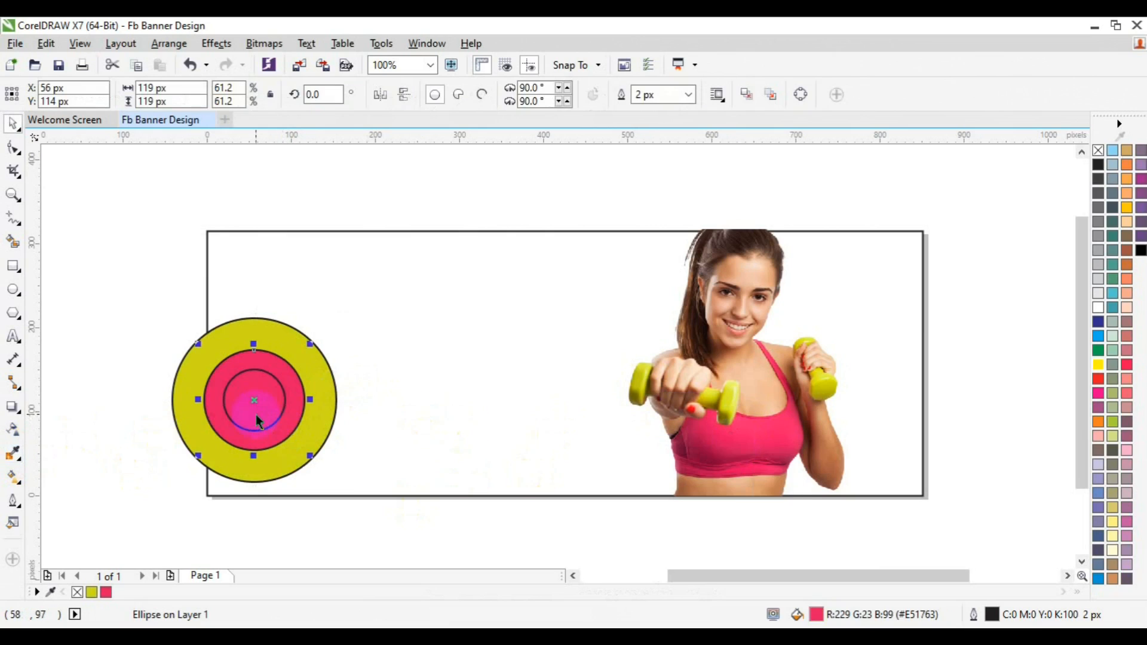
{"action": "left_click", "coordinate": [255, 415]}
{"action": "left_click", "coordinate": [1098, 308]}
Remove the outlines from all three concentric circles and group them
{"action": "left_click_drag", "start_coordinate": [119, 304], "coordinate": [436, 472]}
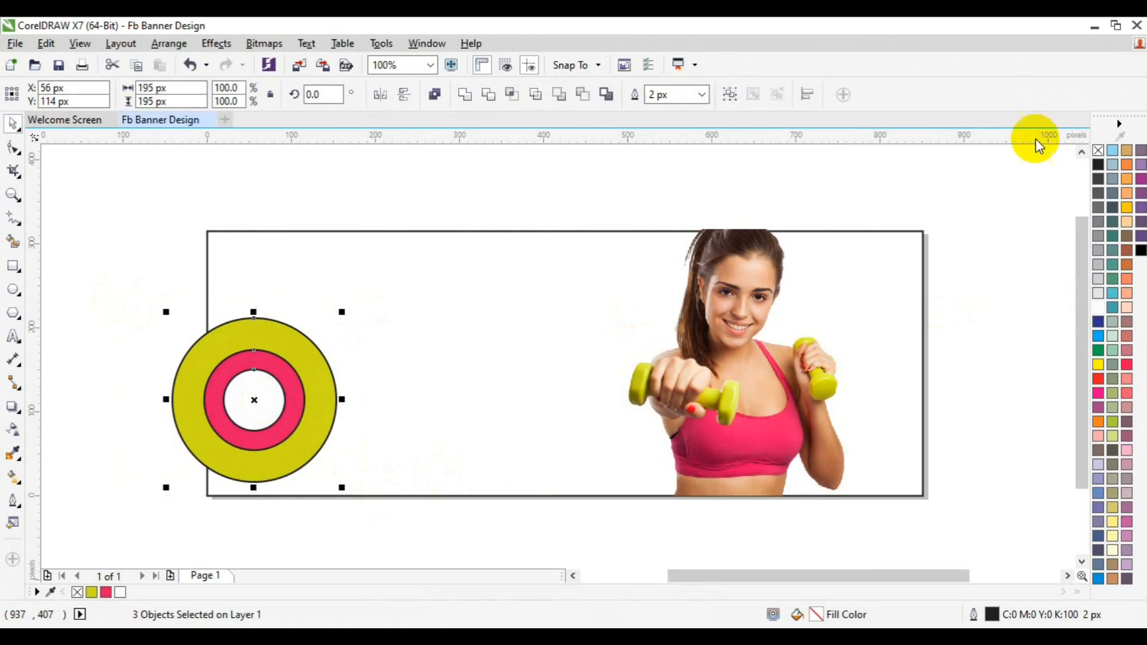
{"action": "right_click", "coordinate": [1098, 153]}
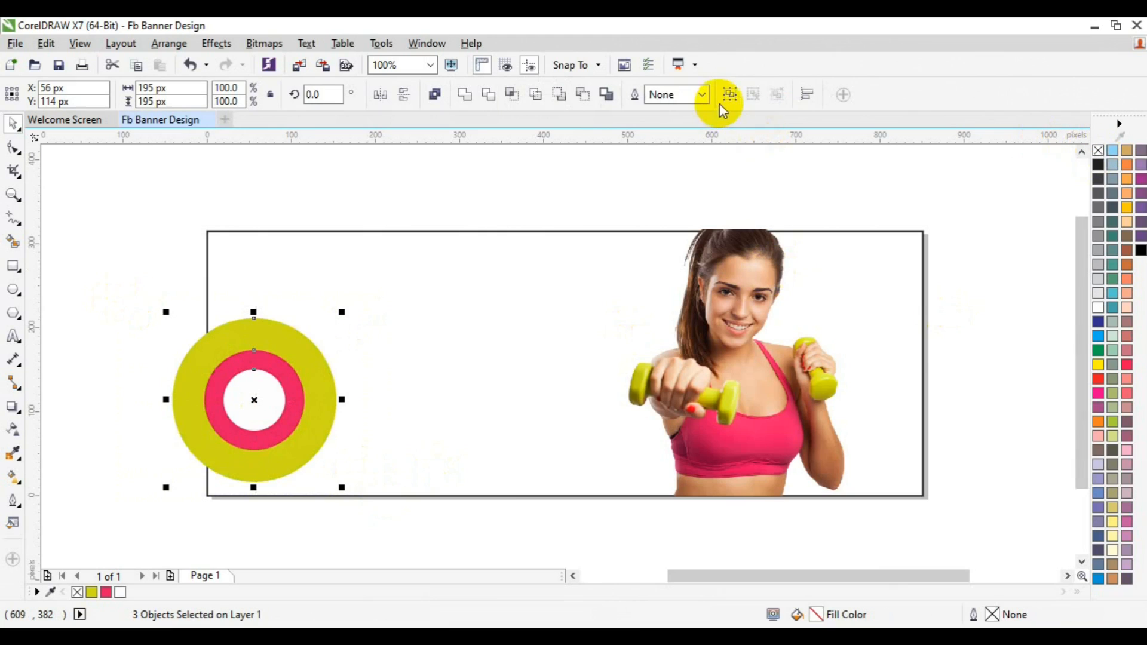
{"action": "key", "text": "ctrl+g"}
Move the circle group over the woman's head and shoulders and enlarge it to about 202 px across
{"action": "left_click_drag", "start_coordinate": [251, 404], "coordinate": [731, 339]}
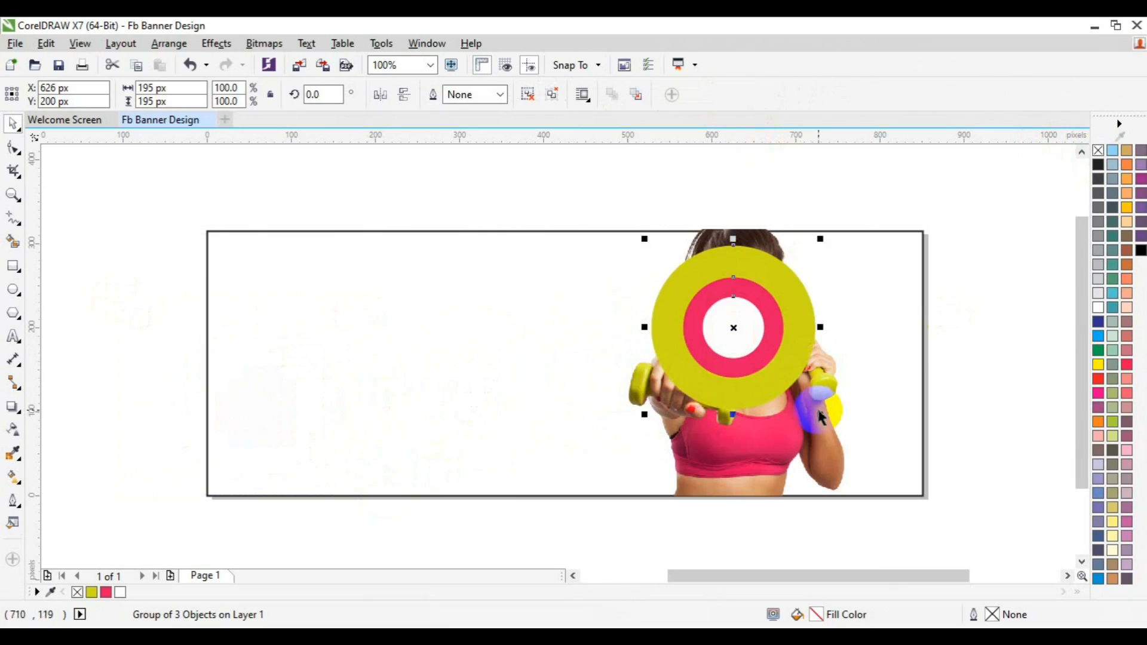
{"action": "left_click_drag", "start_coordinate": [820, 414], "coordinate": [827, 417]}
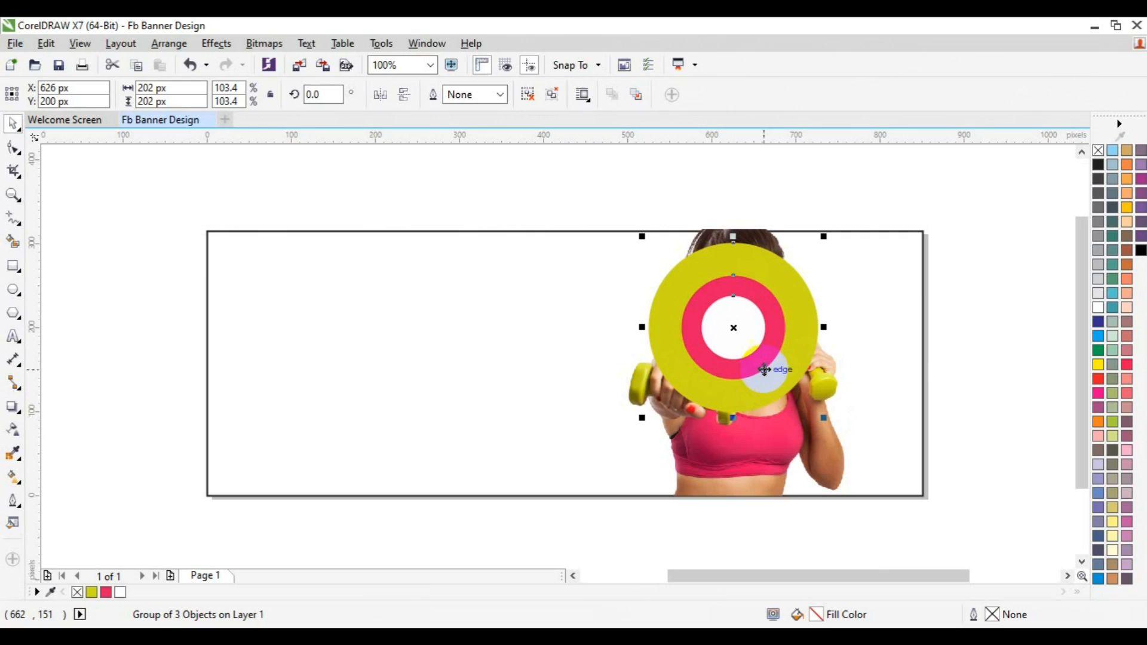
{"action": "left_click", "coordinate": [949, 307]}
Ungroup the circles and swap their colors, making the outermost one pink and the middle one yellow-green
{"action": "left_click", "coordinate": [696, 384]}
{"action": "left_click", "coordinate": [528, 94]}
{"action": "left_click", "coordinate": [515, 174]}
{"action": "left_click", "coordinate": [681, 377]}
{"action": "left_click_drag", "start_coordinate": [106, 595], "coordinate": [692, 370]}
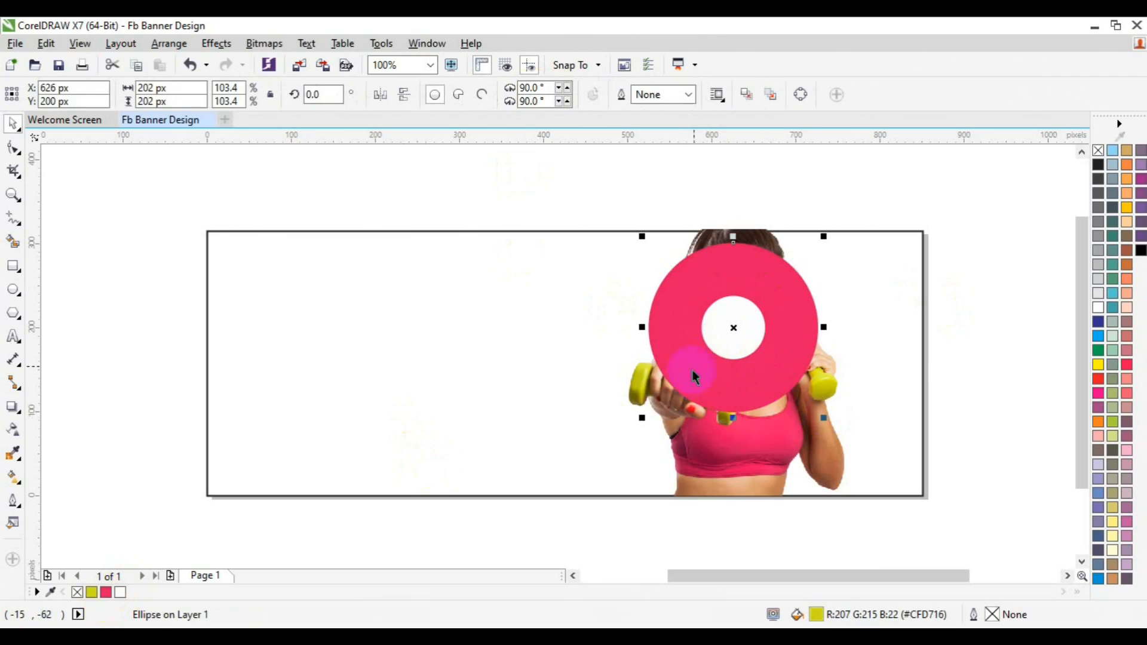
{"action": "left_click", "coordinate": [93, 592]}
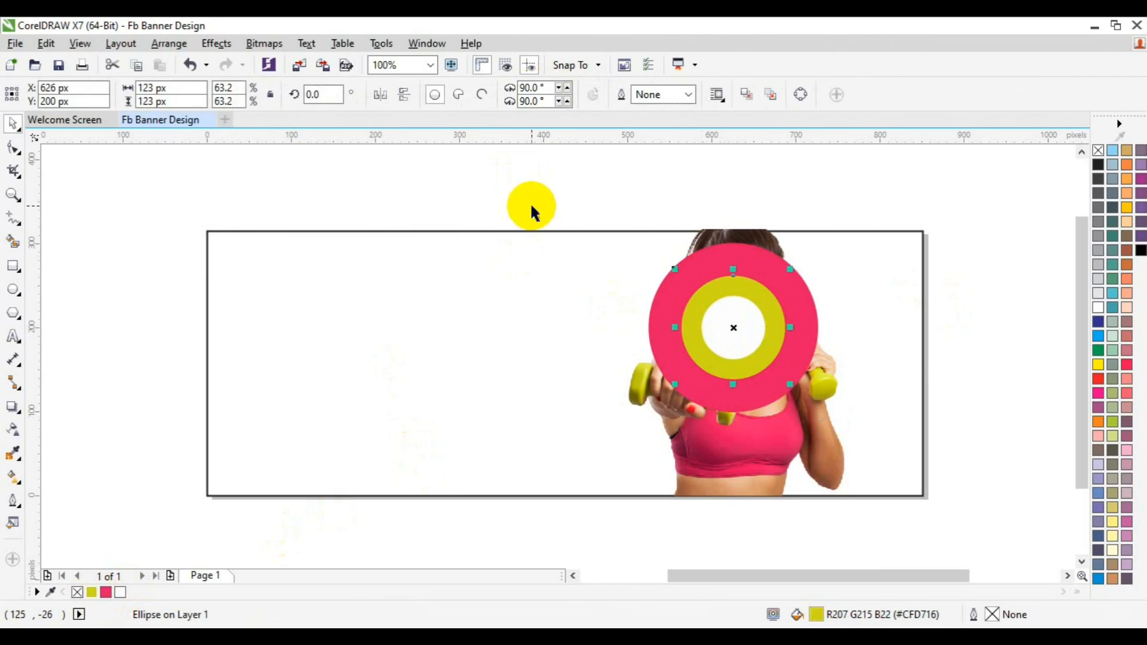
Regroup the three circles and send the group to the back of the layer, behind the woman
{"action": "left_click_drag", "start_coordinate": [531, 209], "coordinate": [884, 426]}
{"action": "key", "text": "ctrl+g"}
{"action": "right_click", "coordinate": [752, 384]}
{"action": "mouse_move", "coordinate": [797, 458]}
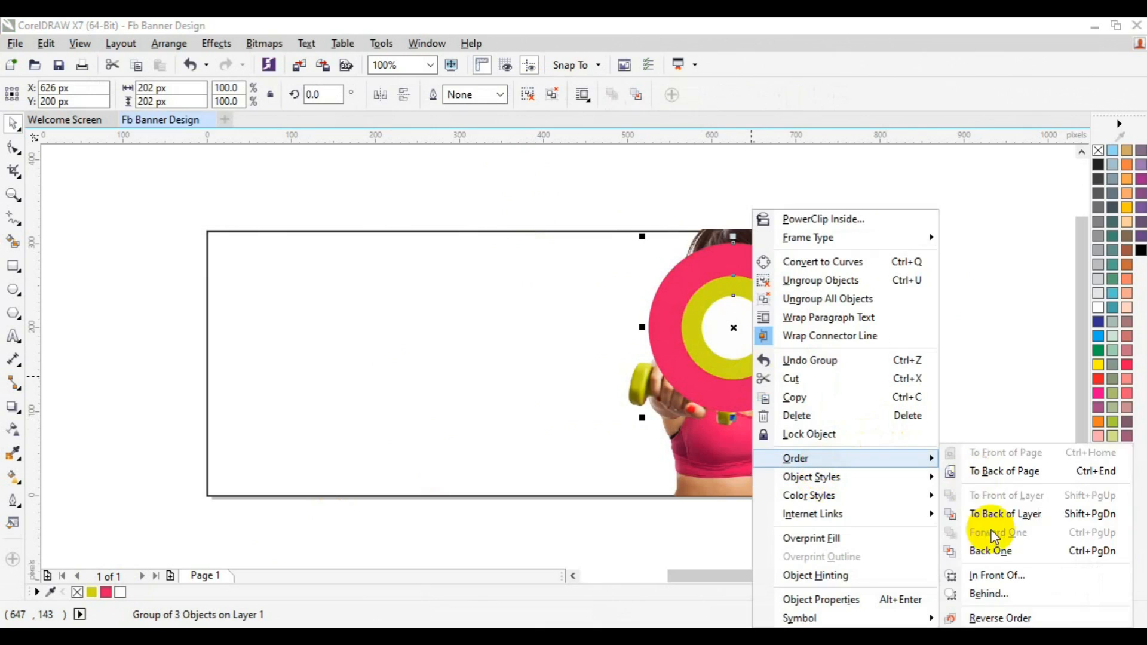
{"action": "left_click", "coordinate": [1002, 515]}
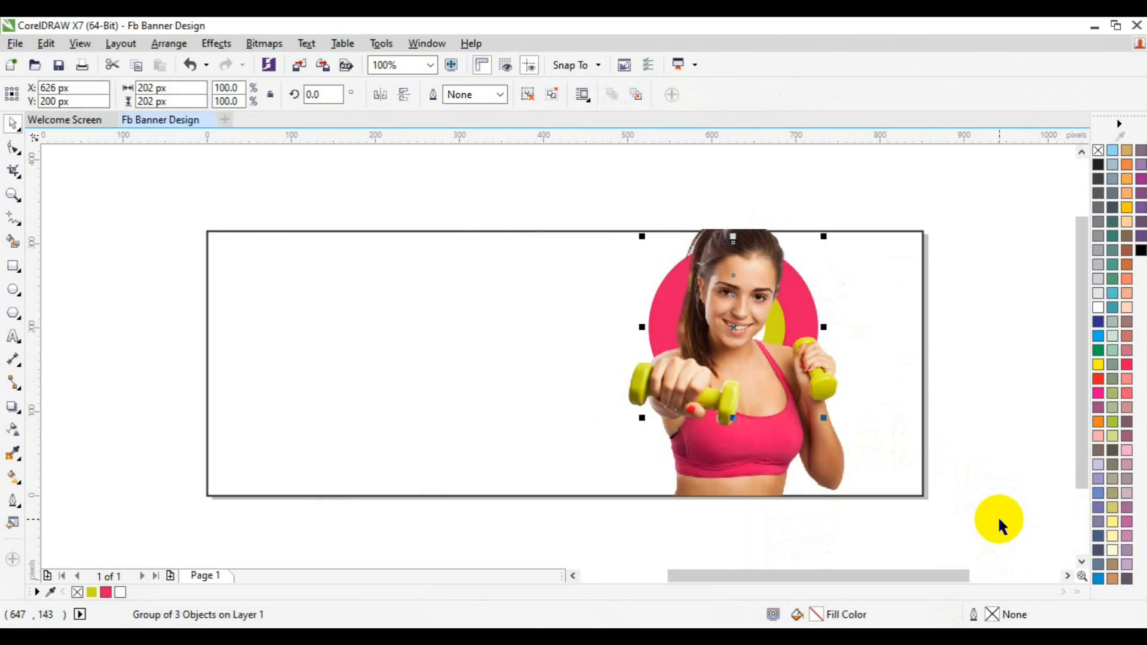
Try to center the circle group horizontally on the woman's photo
{"action": "left_click", "coordinate": [778, 471], "text": "shift"}
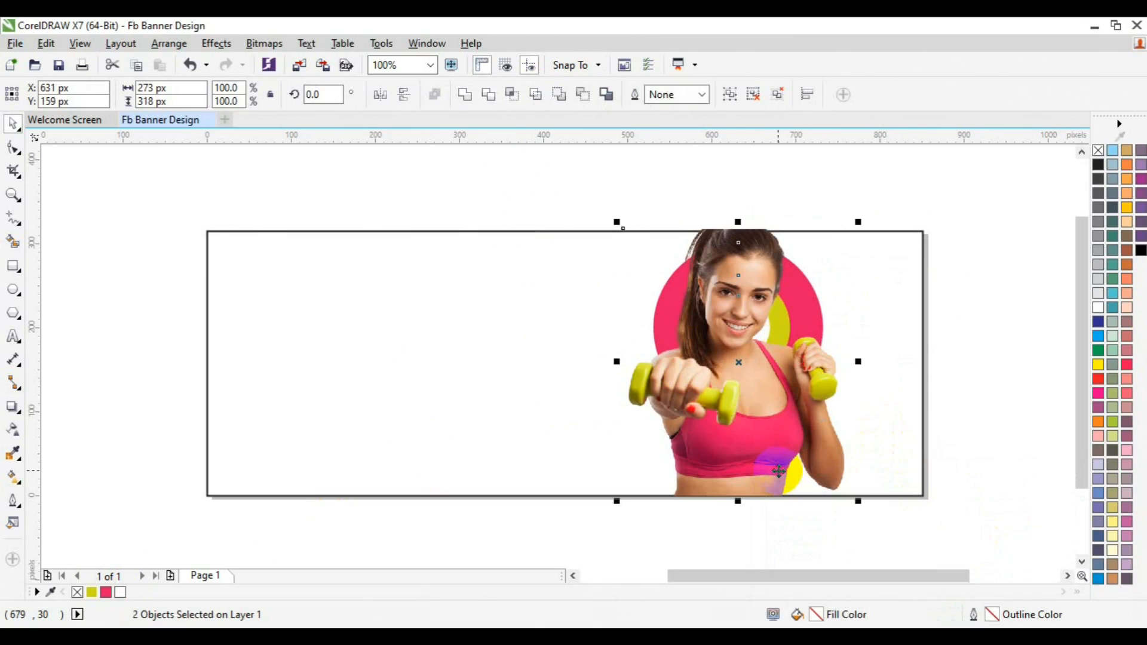
{"action": "left_click", "coordinate": [988, 358]}
{"action": "left_click", "coordinate": [801, 312]}
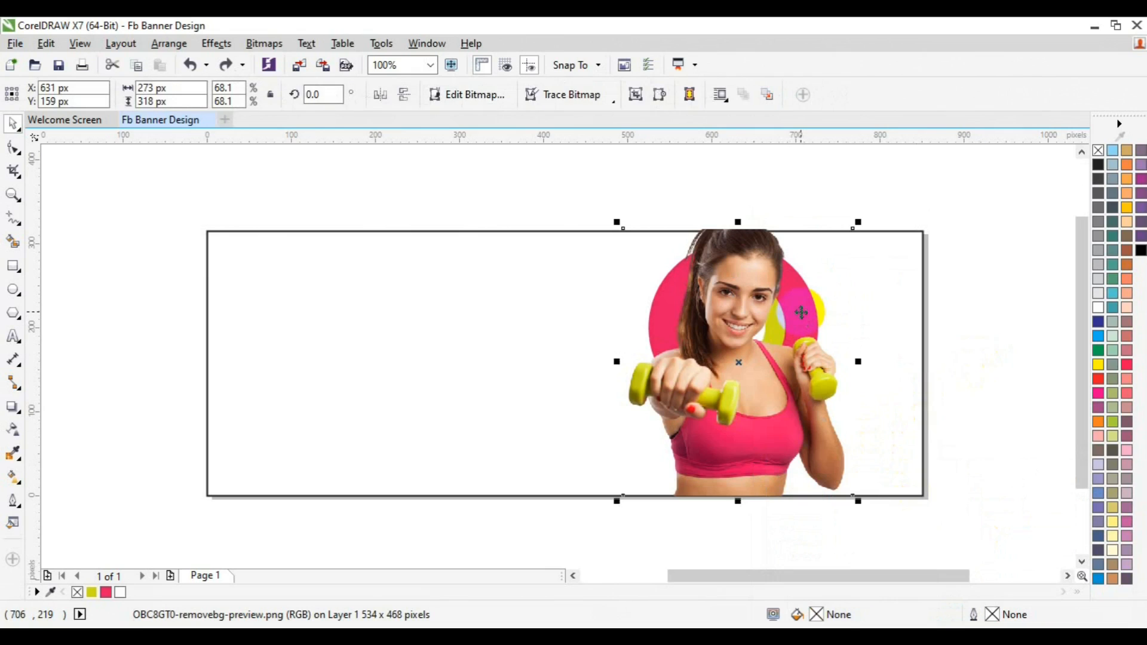
Move the woman's photo aside to uncover the circles and delete the page-sized frame rectangle
{"action": "key", "text": "Right"}
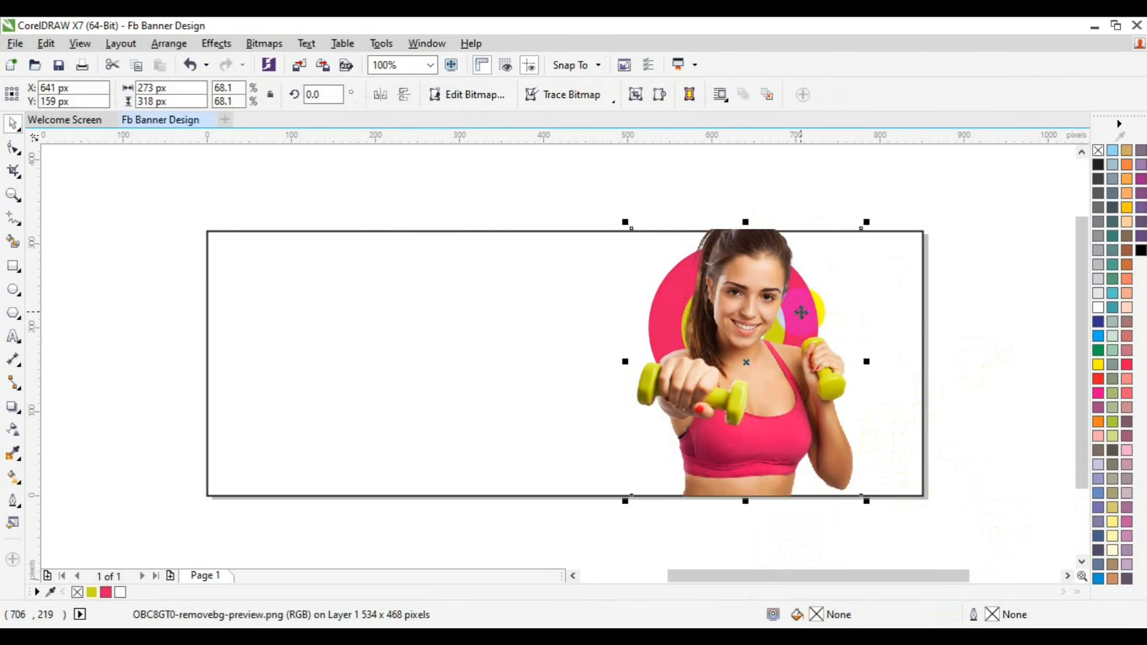
{"action": "left_click_drag", "start_coordinate": [815, 385], "coordinate": [622, 428]}
{"action": "left_click", "coordinate": [800, 385]}
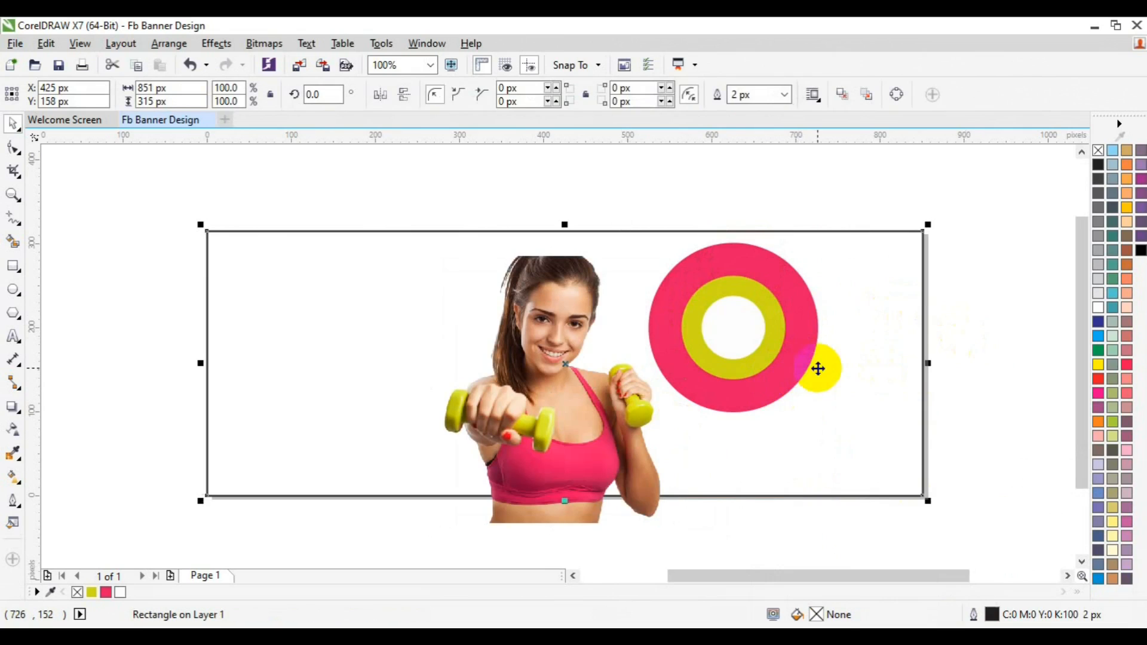
{"action": "key", "text": "Delete"}
Enlarge the circle group to about 214 px across and move the woman's photo back in front of it
{"action": "left_click", "coordinate": [794, 367]}
{"action": "left_click_drag", "start_coordinate": [824, 422], "coordinate": [828, 426]}
{"action": "left_click_drag", "start_coordinate": [543, 437], "coordinate": [705, 413]}
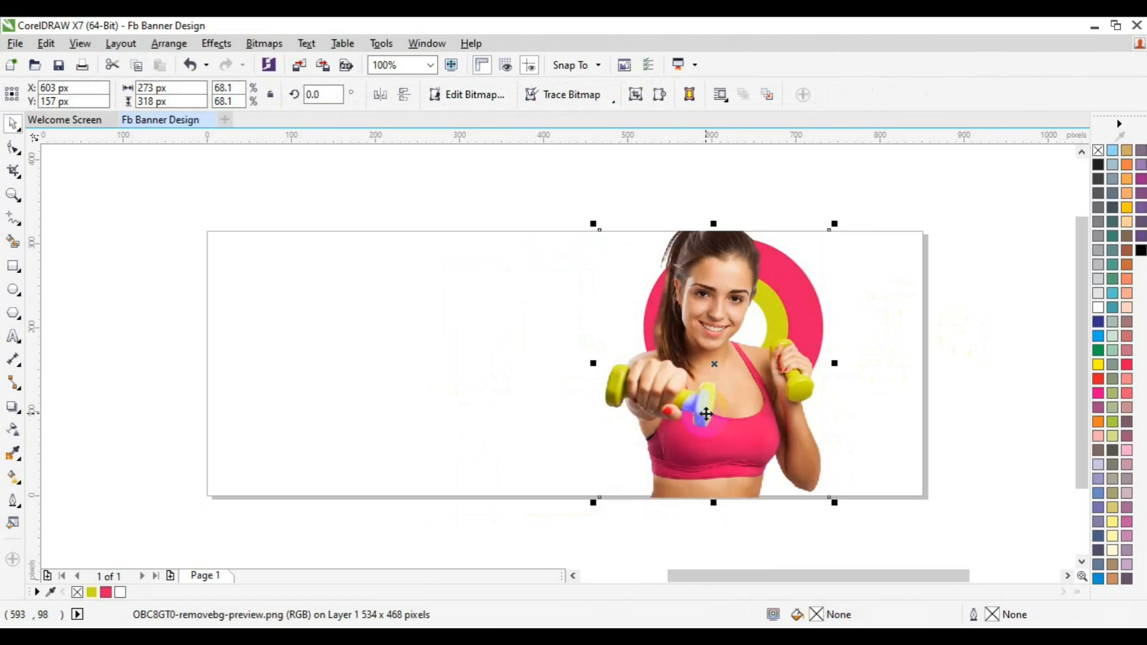
{"action": "key", "text": "Right"}
{"action": "key", "text": "Right"}
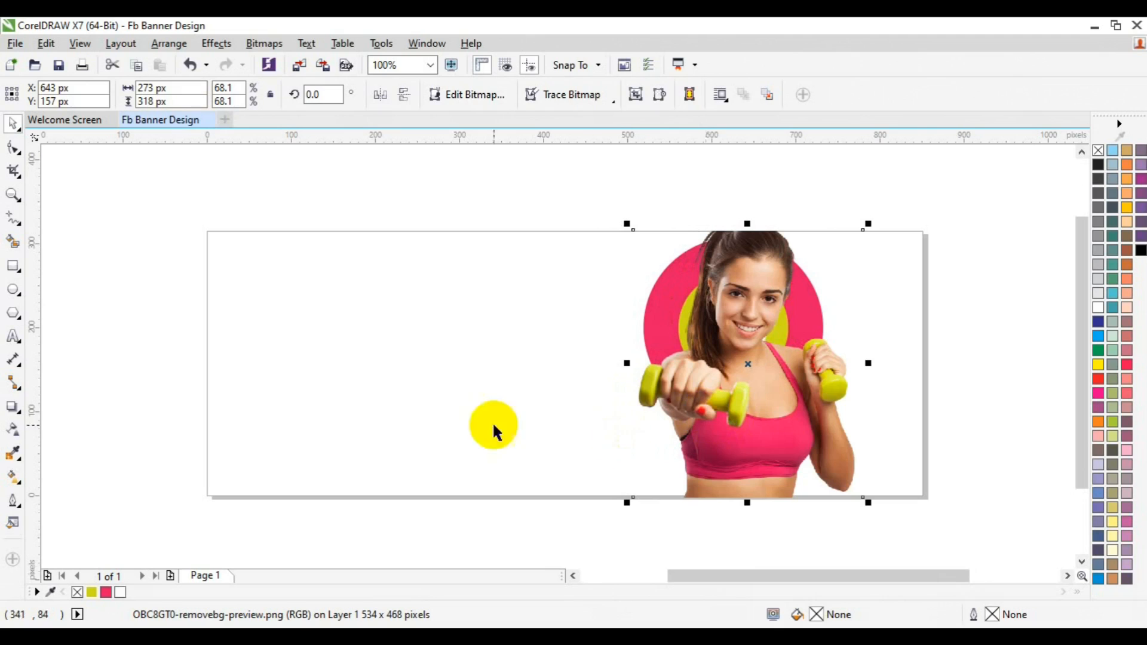
Add a page-sized 851 by 315 px frame rectangle and nudge the woman's photo 10 px to the left
{"action": "double_click", "coordinate": [14, 267]}
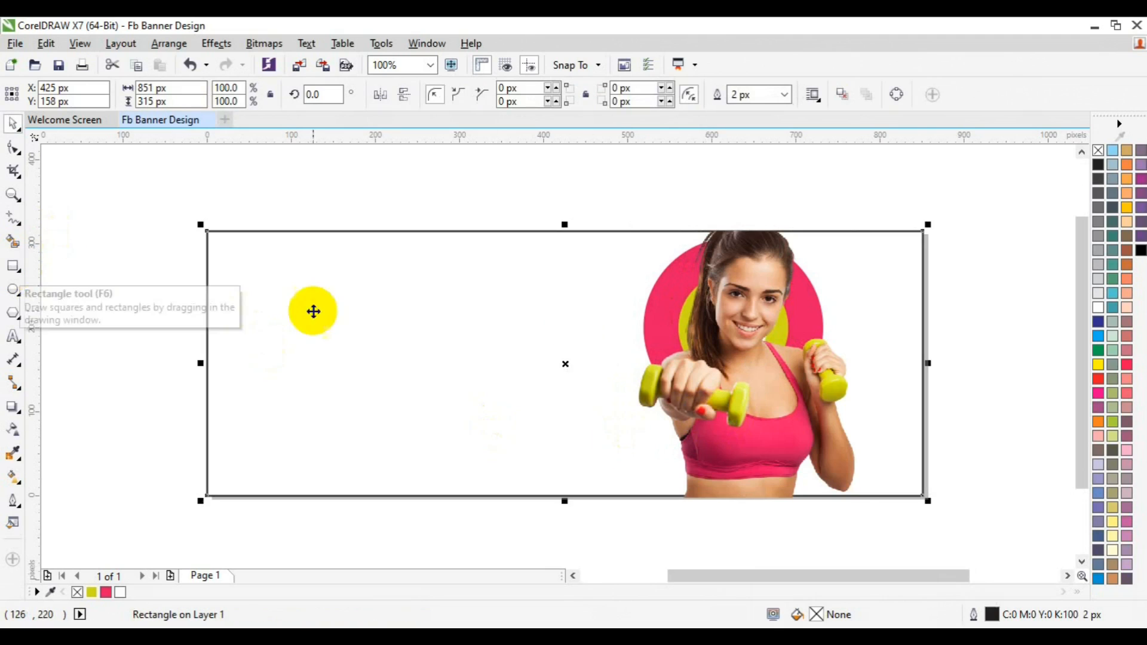
{"action": "left_click", "coordinate": [674, 335]}
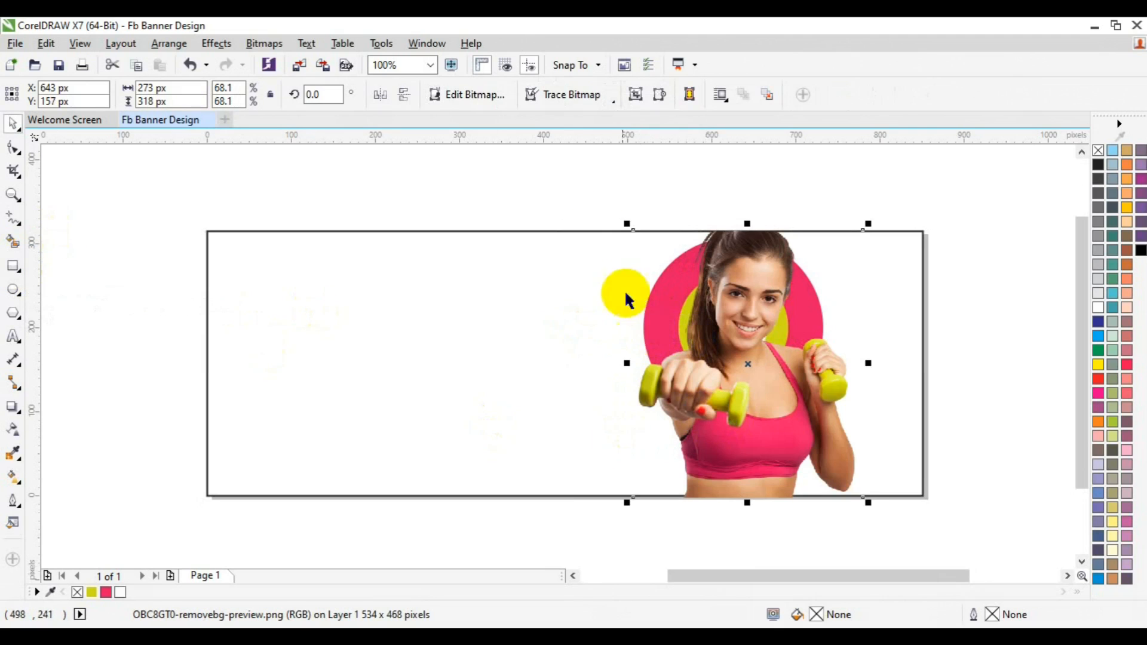
{"action": "left_click", "coordinate": [593, 219]}
{"action": "left_click", "coordinate": [645, 311]}
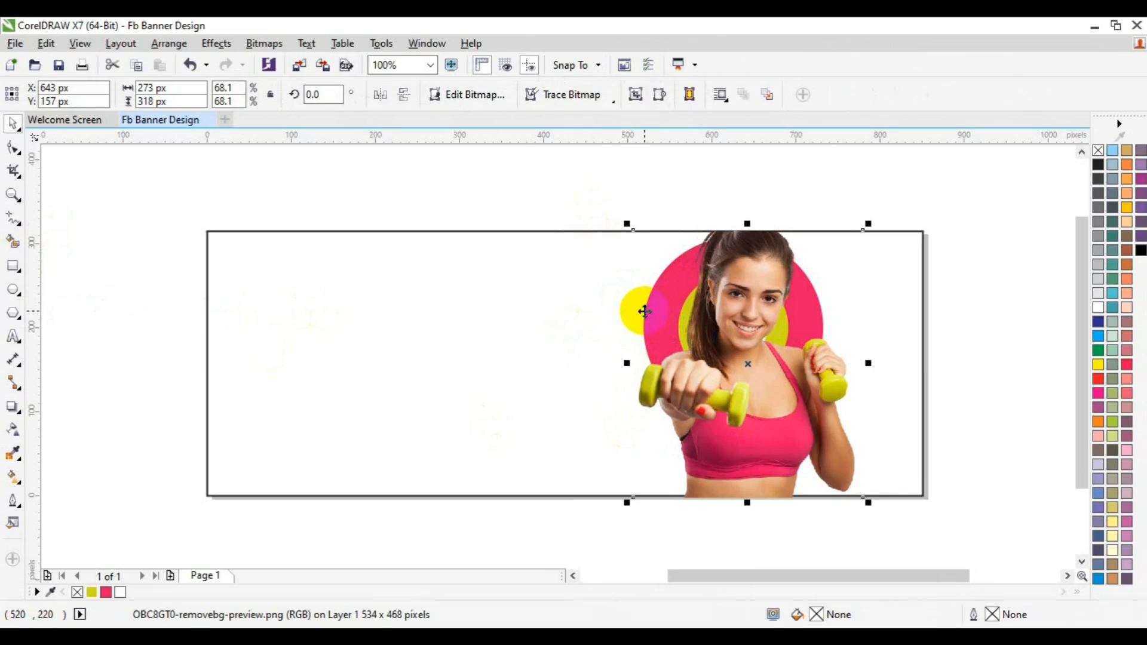
{"action": "key", "text": "Left"}
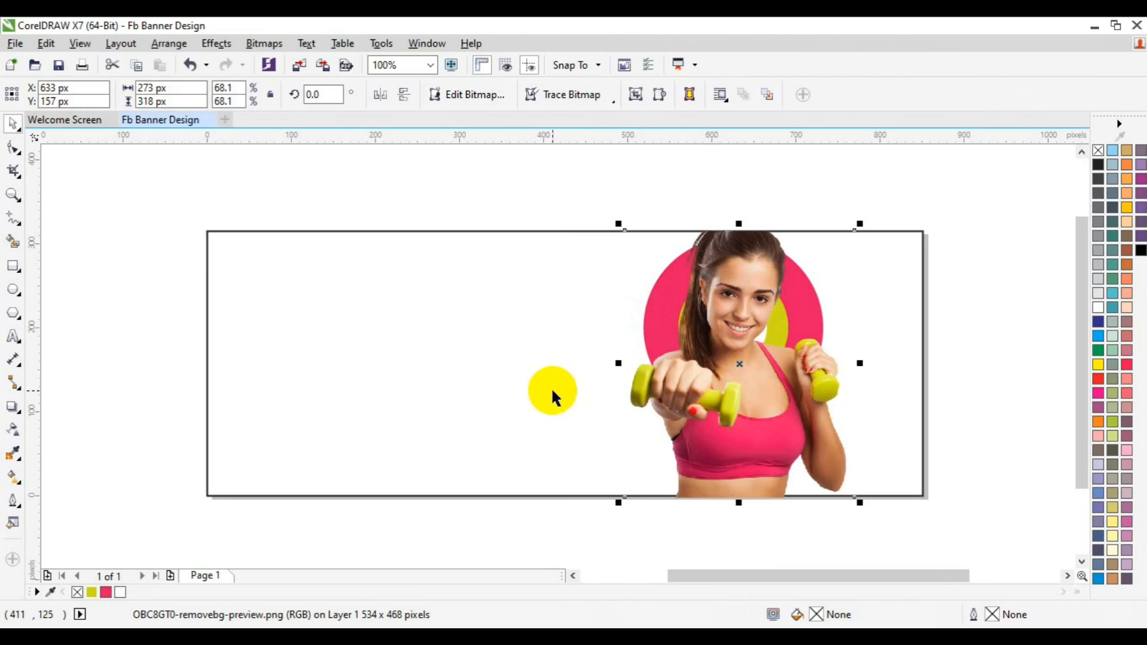
Align the bottom of the woman's photo with the bottom edge of the page-sized frame
{"action": "left_click", "coordinate": [540, 406], "text": "shift"}
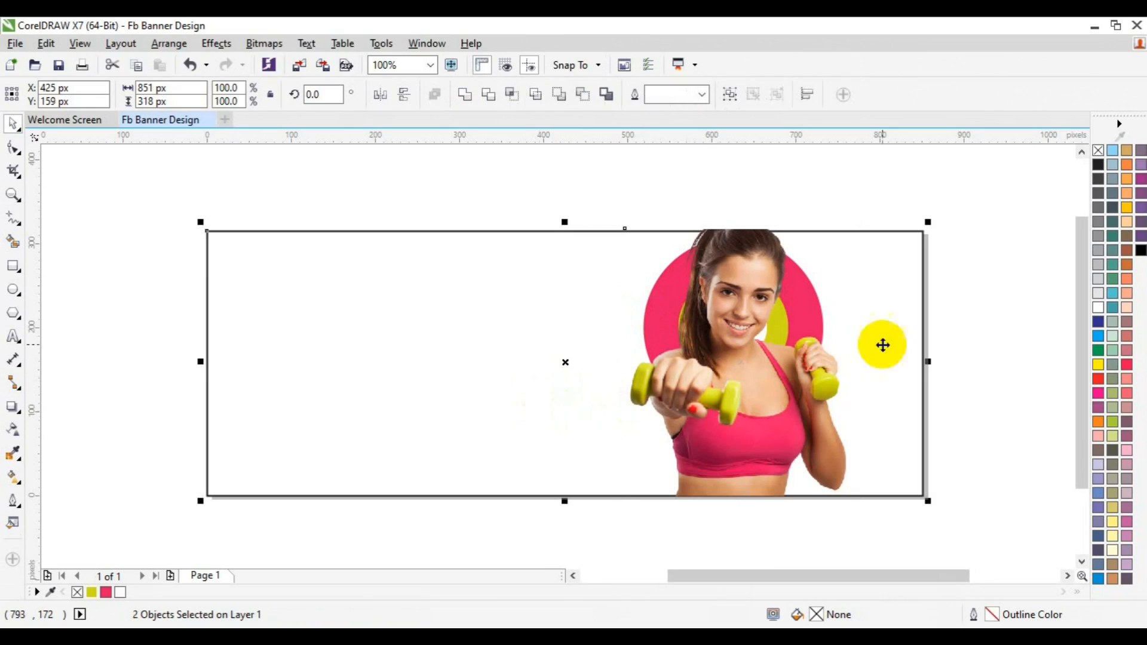
{"action": "left_click", "coordinate": [960, 319]}
{"action": "left_click", "coordinate": [780, 324]}
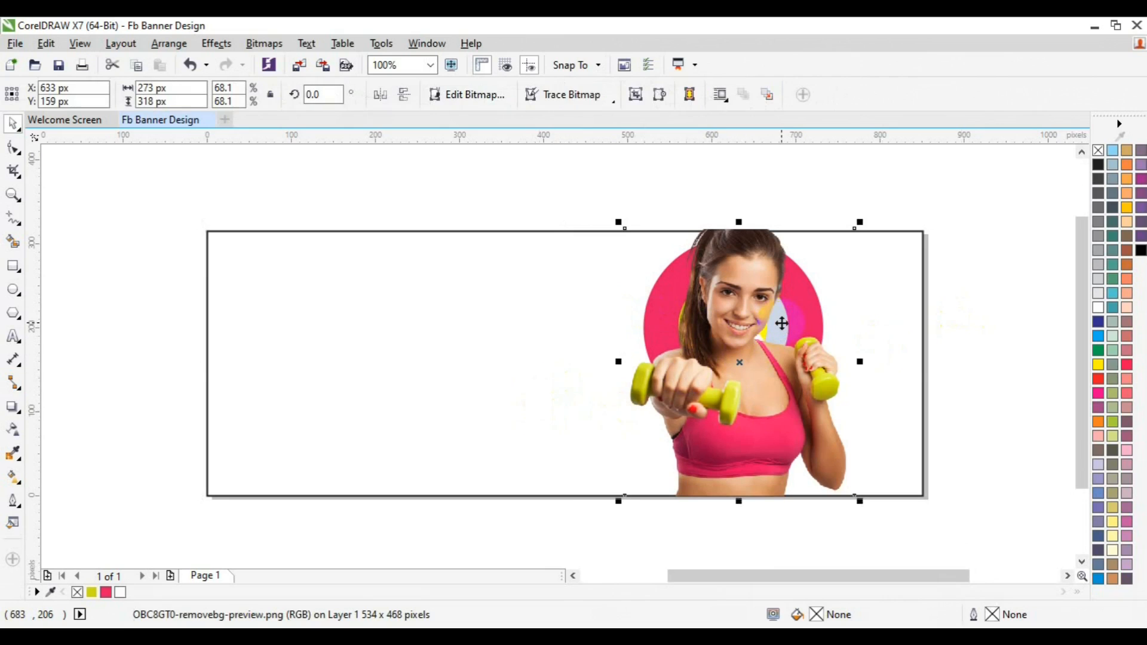
{"action": "left_click", "coordinate": [972, 252]}
Shift the woman's photo to the right, ungroup the circles and fill the outermost one with light gray
{"action": "left_click", "coordinate": [730, 400]}
{"action": "left_click_drag", "start_coordinate": [770, 389], "coordinate": [869, 390]}
{"action": "left_click", "coordinate": [655, 378]}
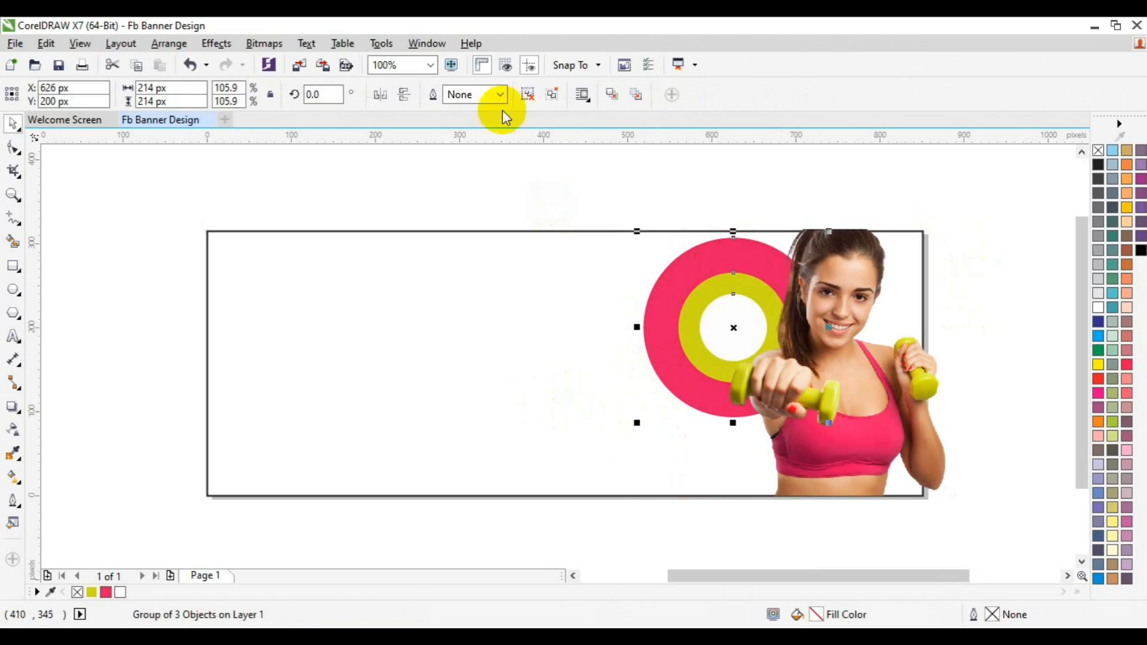
{"action": "key", "text": "ctrl+u"}
{"action": "left_click", "coordinate": [648, 320]}
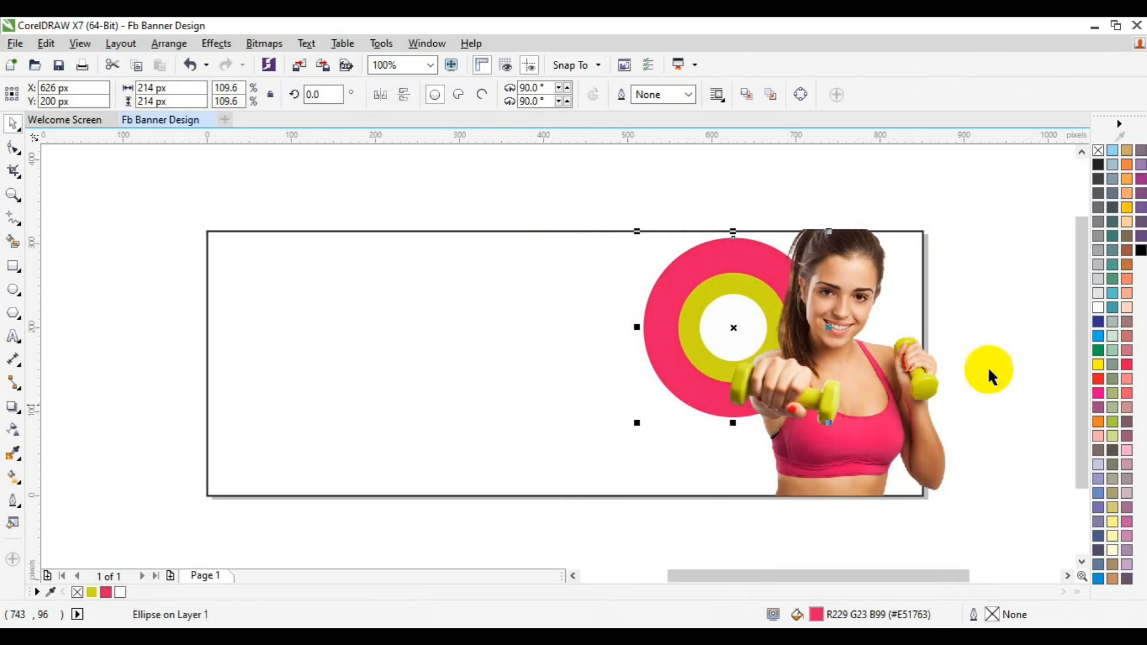
{"action": "left_click", "coordinate": [1098, 293]}
Nudge the woman's photo left over the circles until its horizontal position is 631 px
{"action": "left_click", "coordinate": [823, 415]}
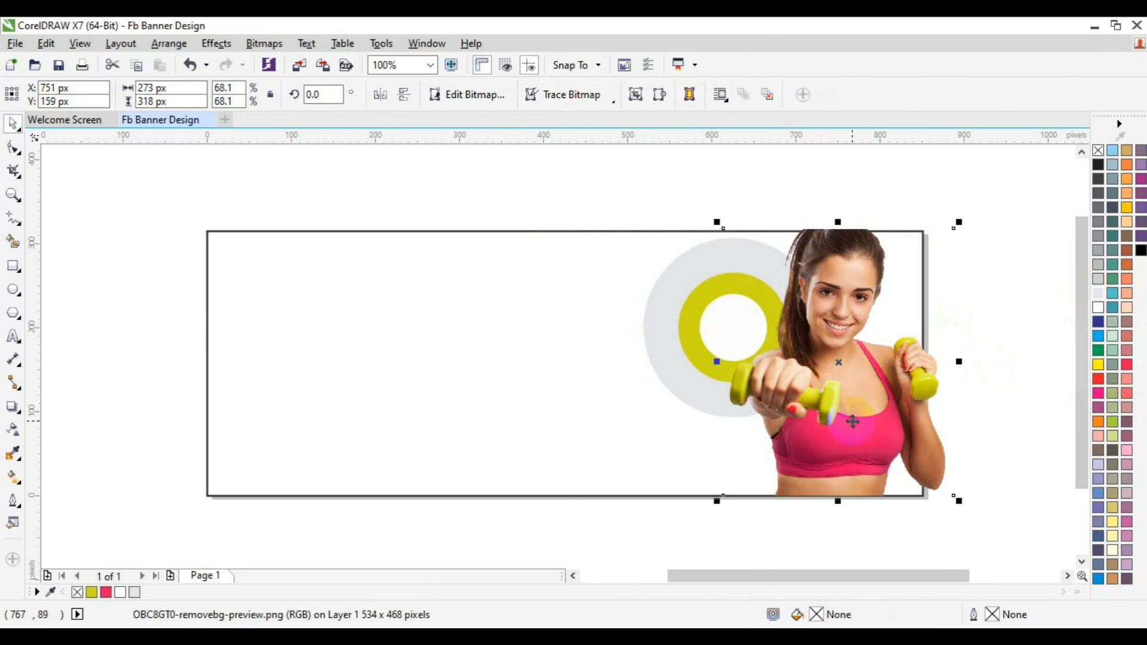
{"action": "key", "text": "Left"}
{"action": "key", "text": "Left"}
{"action": "key", "text": "Left"}
{"action": "key", "text": "Left"}
{"action": "key", "text": "Left"}
{"action": "key", "text": "Left"}
{"action": "key", "text": "Left"}
{"action": "key", "text": "Left"}
{"action": "key", "text": "Left"}
{"action": "key", "text": "Left"}
{"action": "key", "text": "Left"}
{"action": "key", "text": "Left"}
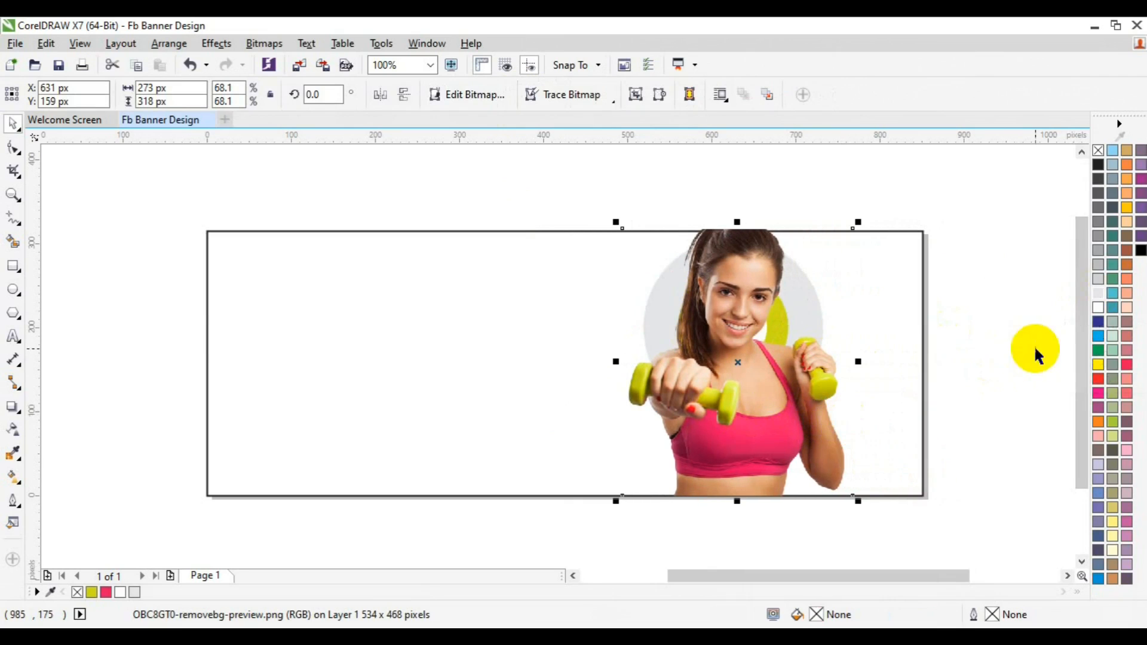
{"action": "left_click", "coordinate": [455, 425]}
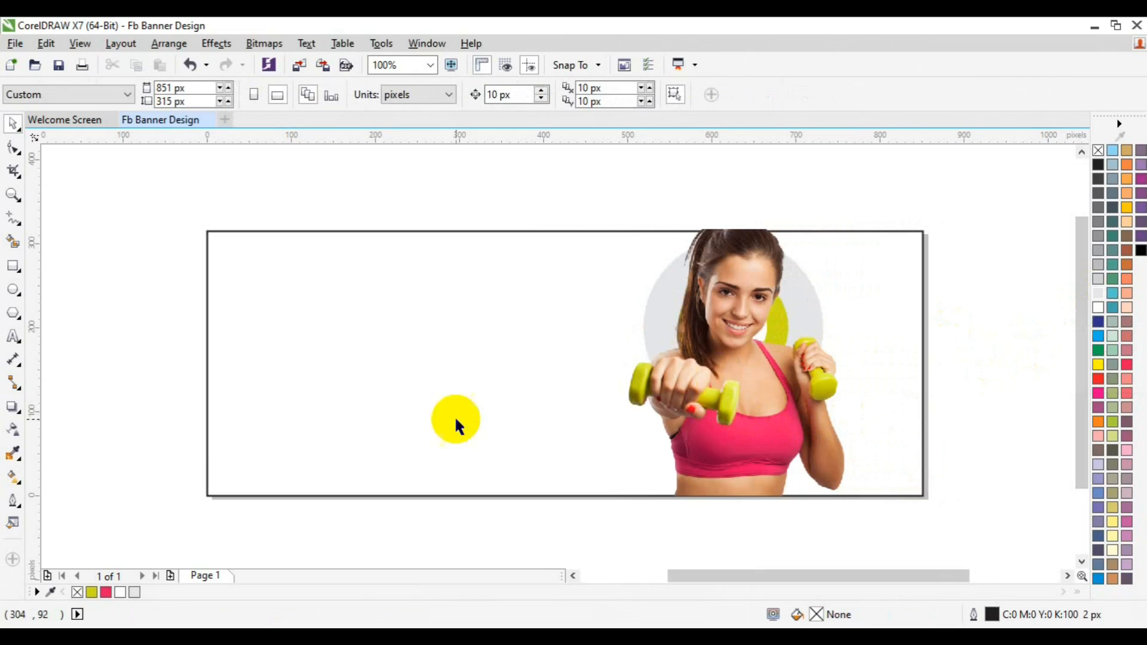
Draw a pink bar about 132 by 11 px in the blank left area, with 5 px rounded corners and no outline
{"action": "left_click", "coordinate": [24, 276]}
{"action": "left_click", "coordinate": [90, 263]}
{"action": "left_click_drag", "start_coordinate": [338, 330], "coordinate": [451, 317]}
{"action": "left_click", "coordinate": [13, 147]}
{"action": "left_click", "coordinate": [357, 330]}
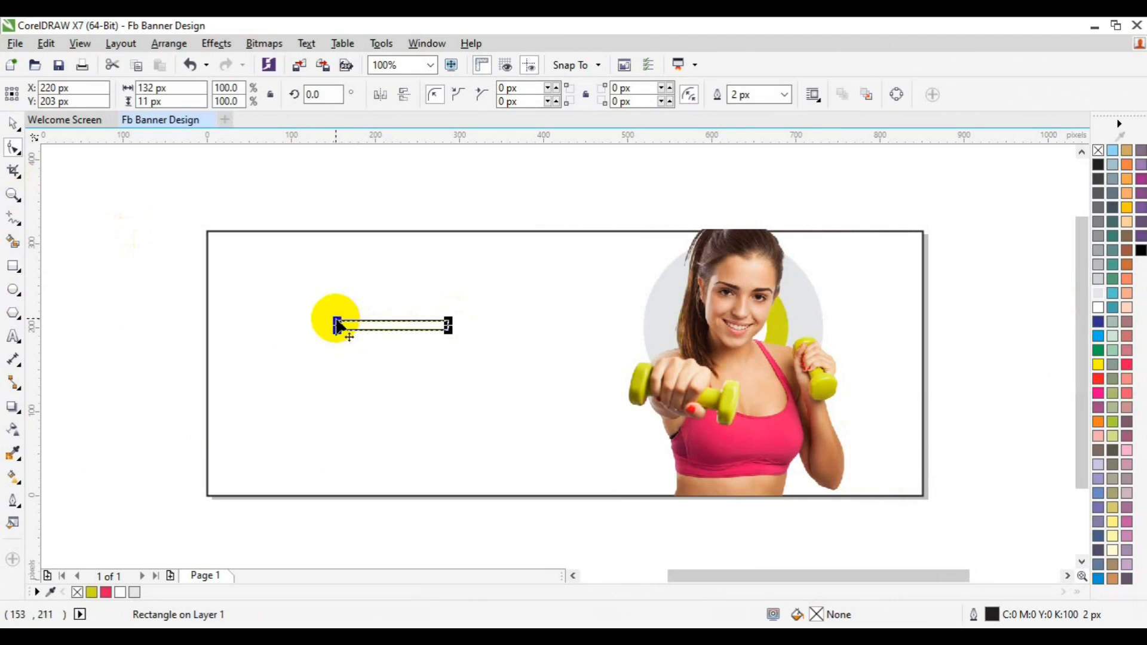
{"action": "left_click_drag", "start_coordinate": [337, 323], "coordinate": [387, 325]}
{"action": "left_click", "coordinate": [105, 593]}
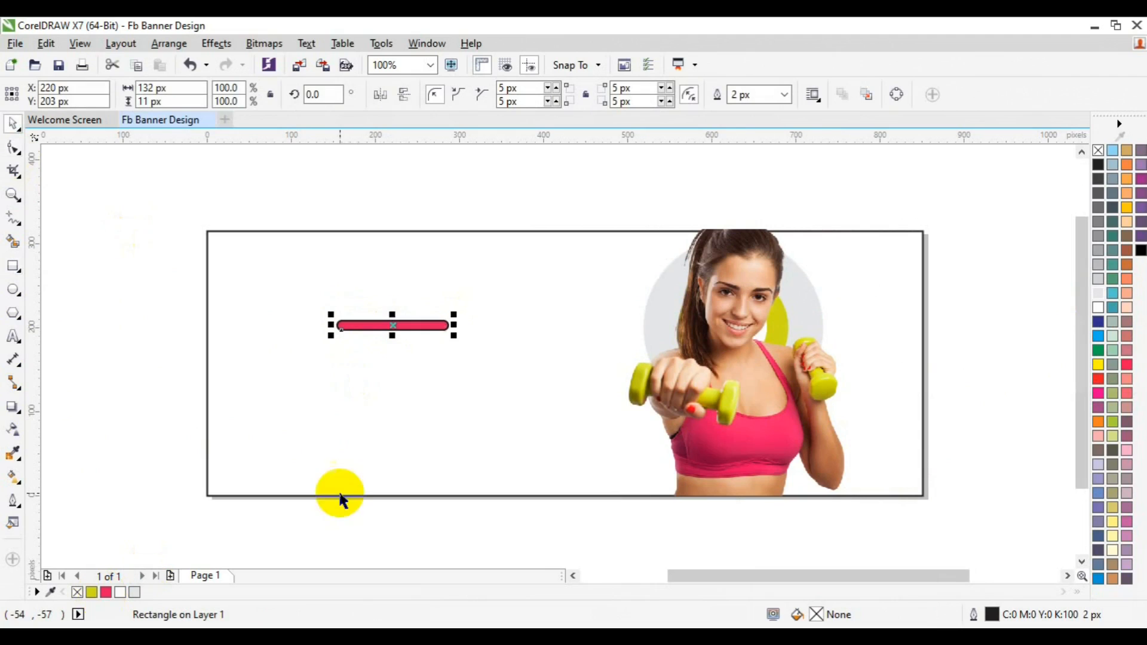
{"action": "right_click", "coordinate": [1098, 150]}
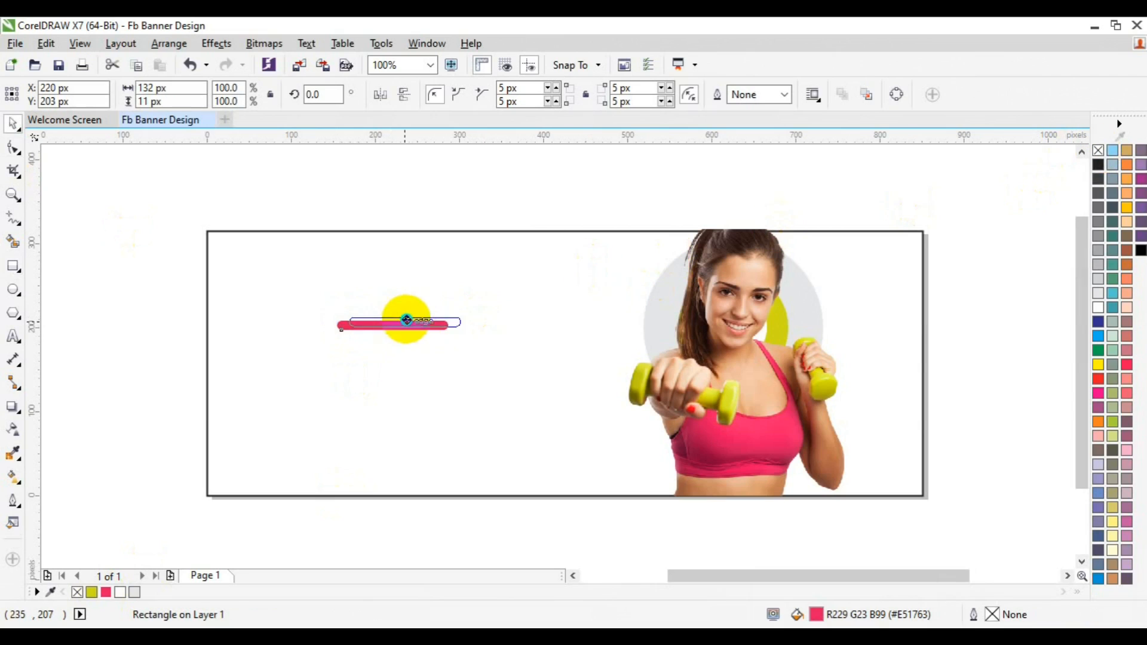
Place a copy of the pink bar just above the original and shorten it to about 82 px
{"action": "left_click_drag", "start_coordinate": [423, 310], "coordinate": [424, 311]}
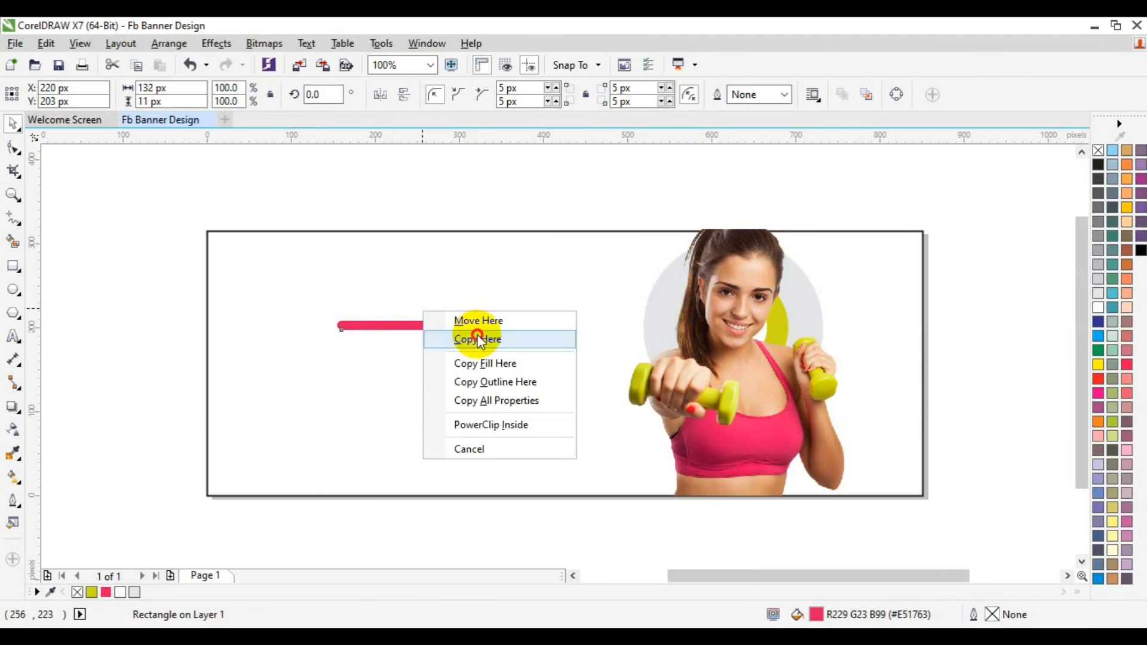
{"action": "left_click", "coordinate": [477, 339]}
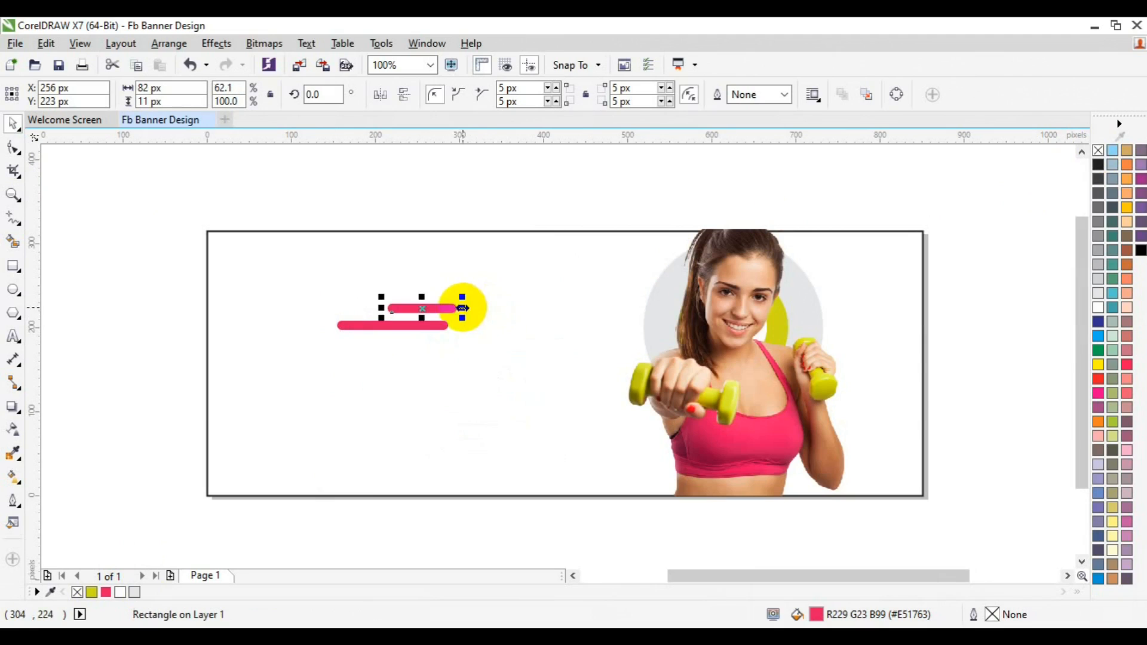
Rotate both pink bars together by about 22.8 degrees so they slant upward to the right
{"action": "left_click", "coordinate": [405, 326], "text": "shift"}
{"action": "left_click", "coordinate": [405, 326], "text": "shift"}
{"action": "left_click", "coordinate": [405, 326], "text": "shift"}
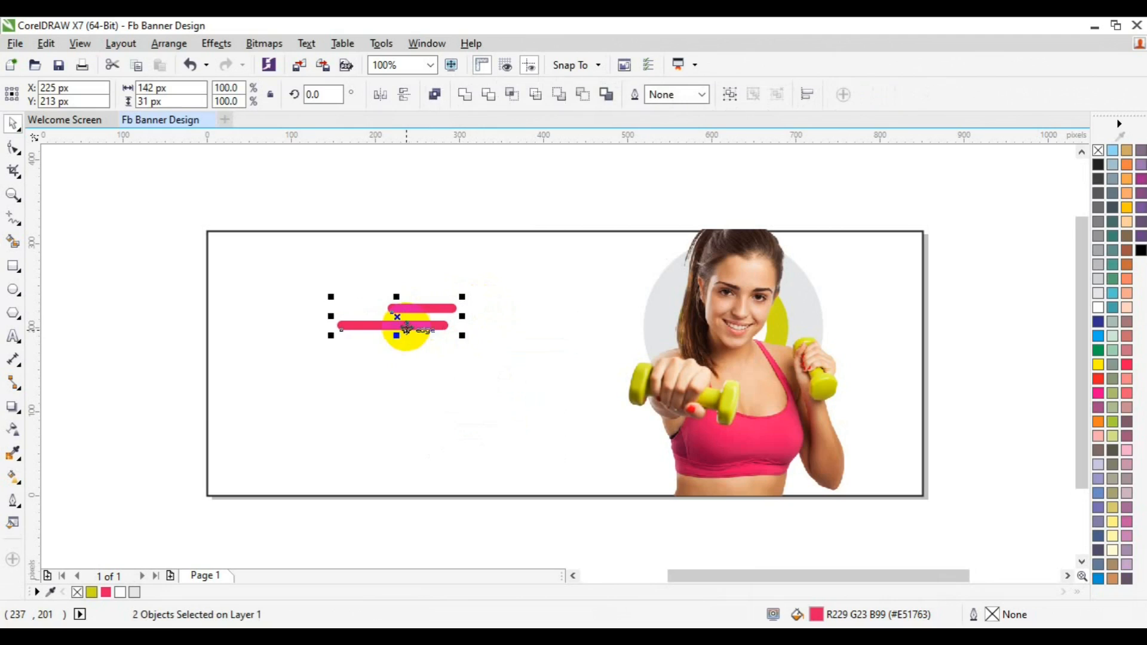
{"action": "left_click_drag", "start_coordinate": [464, 300], "coordinate": [460, 267]}
Move the two slanted bars beside the woman's raised dumbbell and group them
{"action": "left_click_drag", "start_coordinate": [254, 190], "coordinate": [505, 378]}
{"action": "left_click_drag", "start_coordinate": [396, 316], "coordinate": [845, 338]}
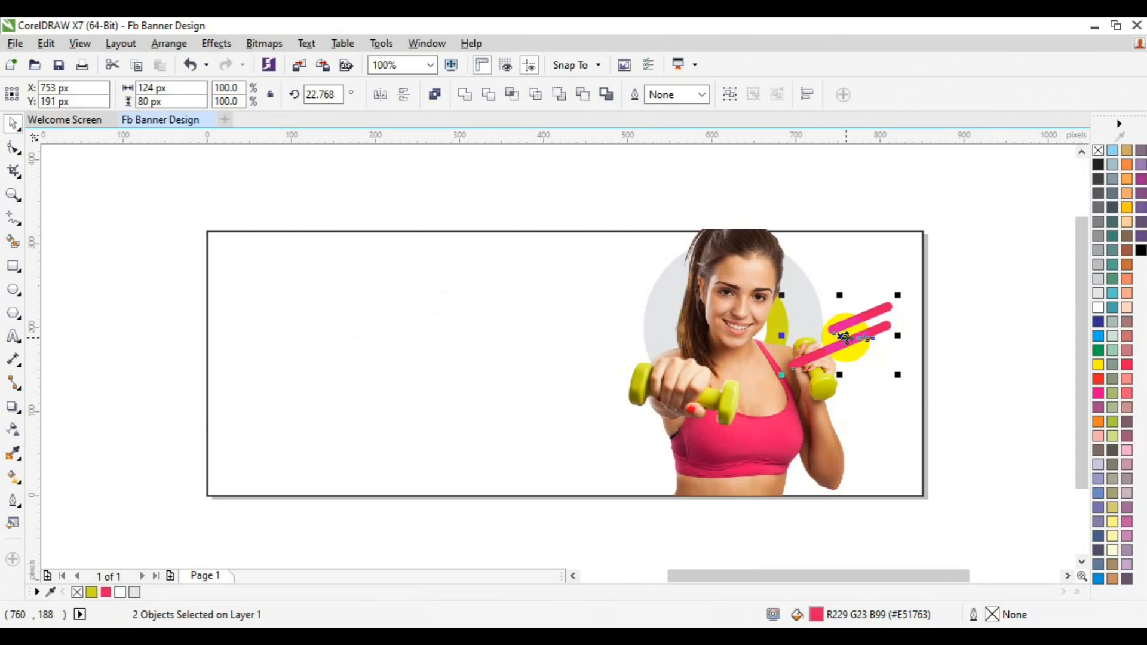
{"action": "right_click", "coordinate": [845, 339]}
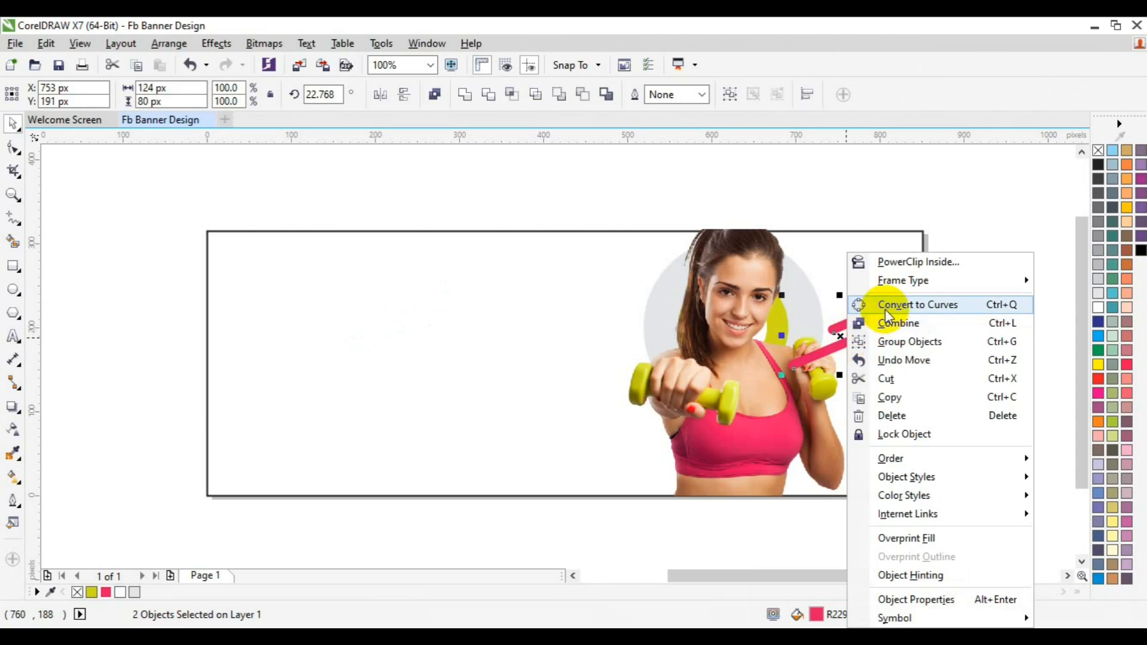
{"action": "left_click", "coordinate": [883, 341]}
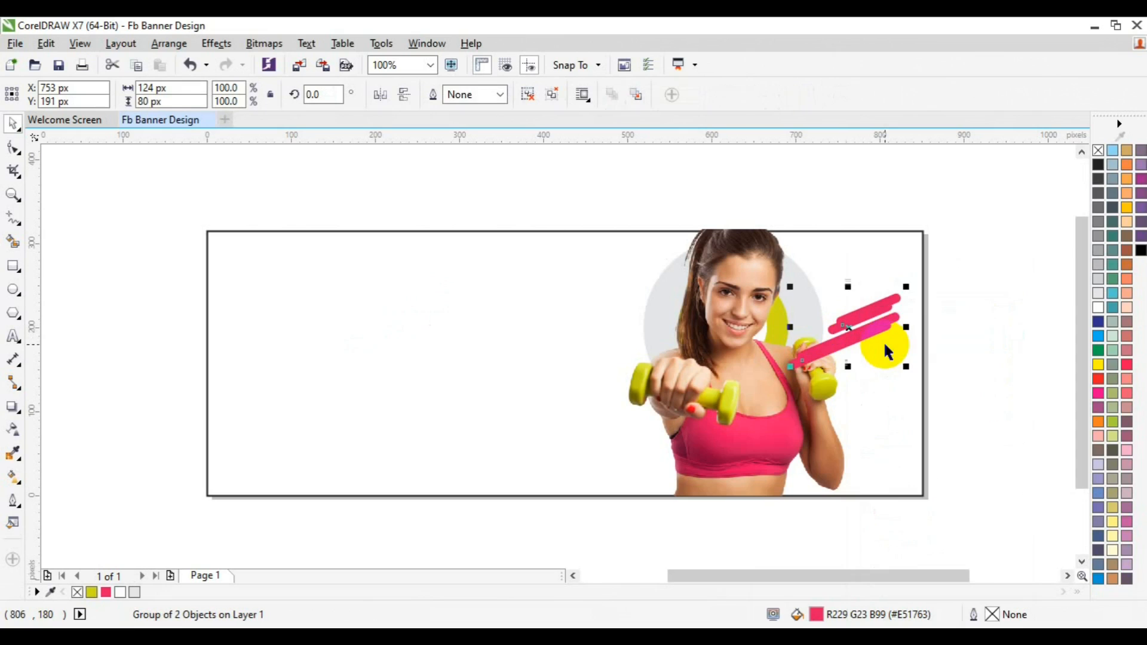
Copy the bar group to the outstretched dumbbell on the left and send both bar groups behind the woman
{"action": "left_click_drag", "start_coordinate": [868, 332], "coordinate": [625, 411]}
{"action": "left_click", "coordinate": [826, 350], "text": "shift"}
{"action": "right_click", "coordinate": [826, 350]}
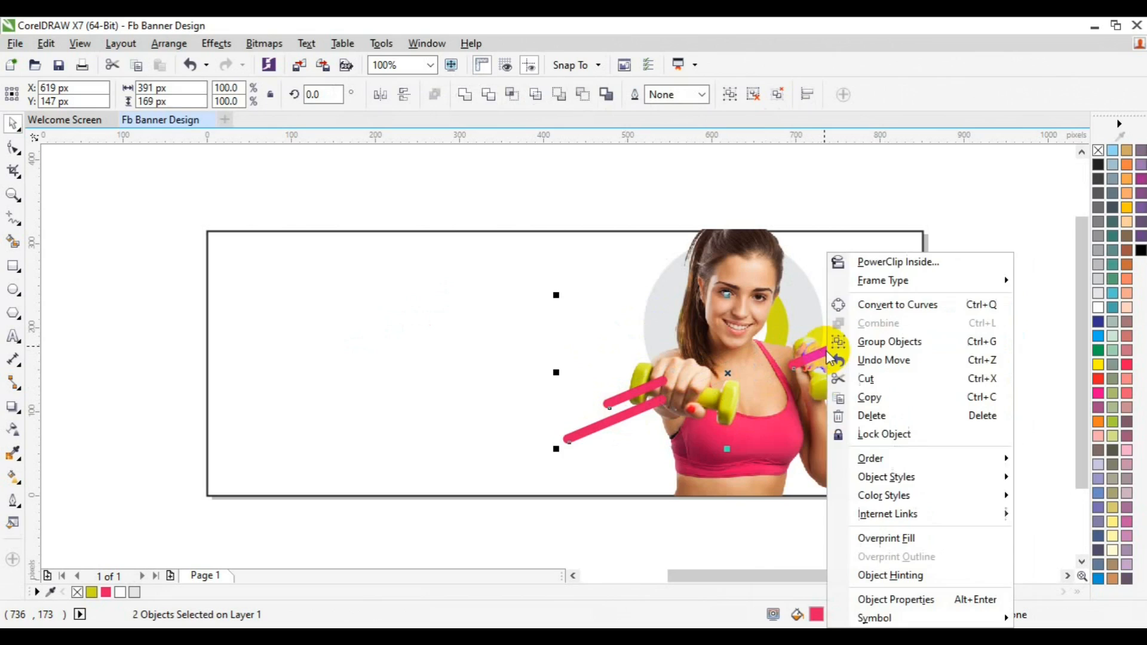
{"action": "mouse_move", "coordinate": [870, 458]}
{"action": "left_click", "coordinate": [808, 472]}
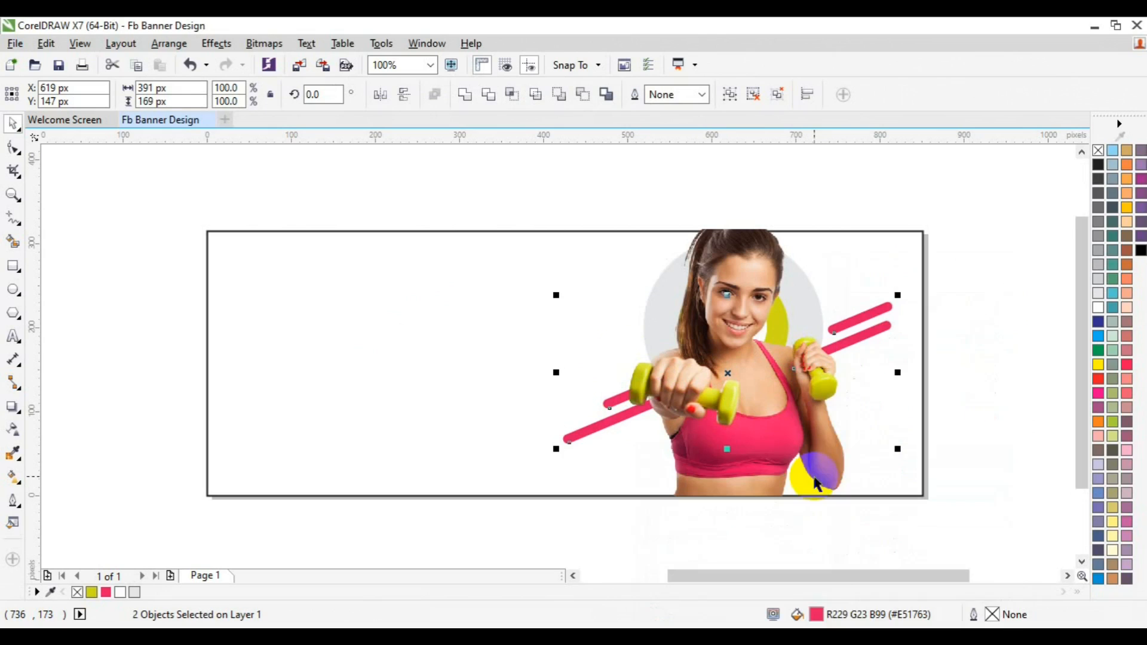
Copy the left bar group to the blank area above the outstretched dumbbell and mirror the copy vertically
{"action": "left_click", "coordinate": [590, 426]}
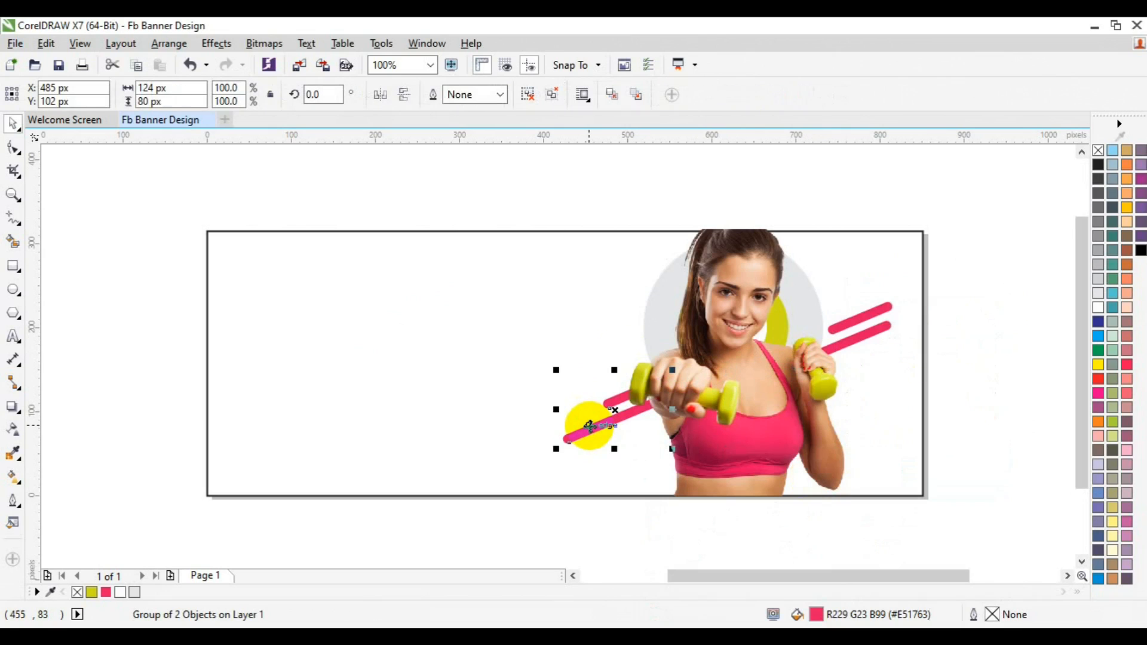
{"action": "left_click_drag", "start_coordinate": [617, 409], "coordinate": [584, 313]}
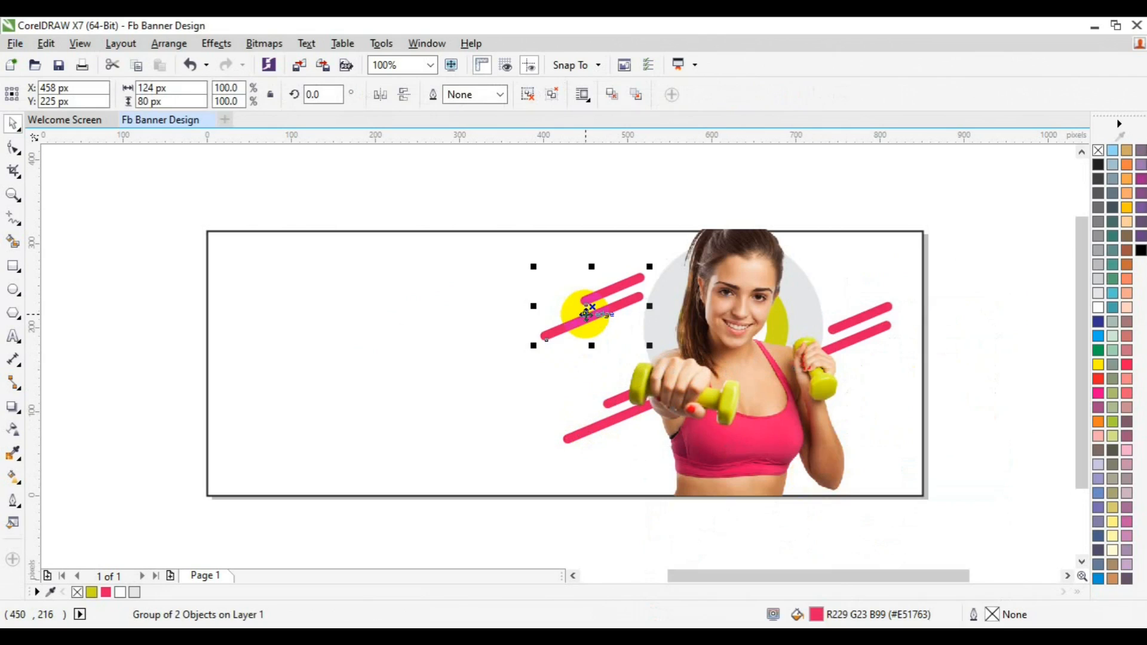
{"action": "left_click", "coordinate": [403, 100]}
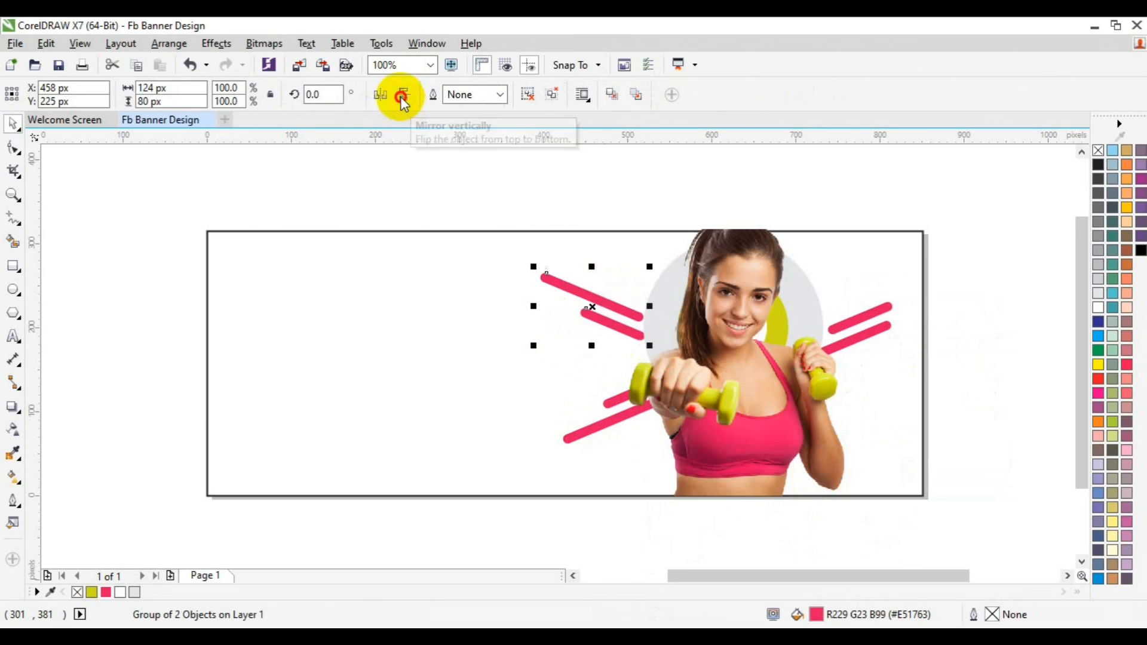
Shrink the mirrored bar group to about 81 by 53 px and mirror it vertically again
{"action": "left_click_drag", "start_coordinate": [651, 343], "coordinate": [639, 336]}
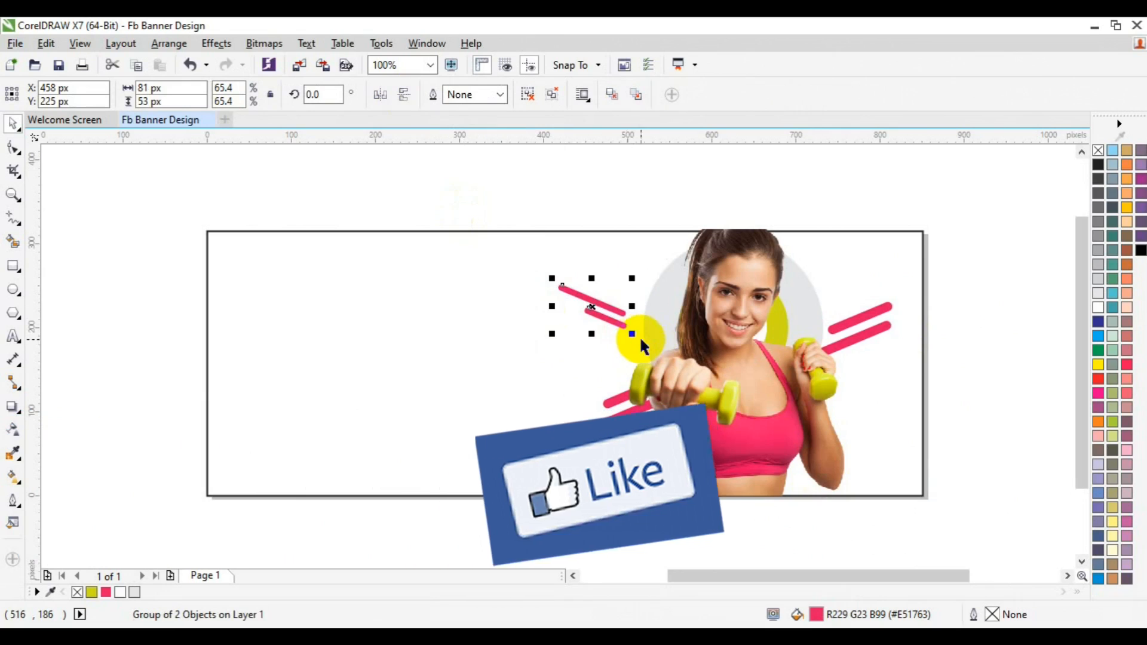
{"action": "left_click", "coordinate": [395, 100]}
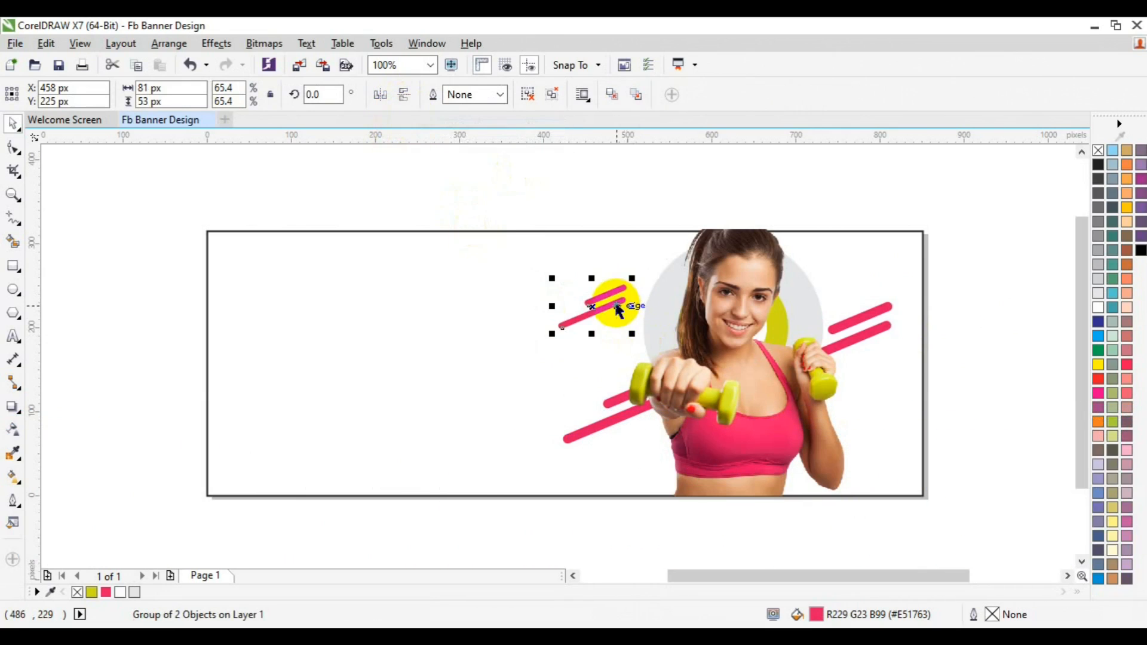
Move the small bar group behind the woman's elbow and place a copy beside her waist at the lower left
{"action": "left_click_drag", "start_coordinate": [644, 303], "coordinate": [840, 453]}
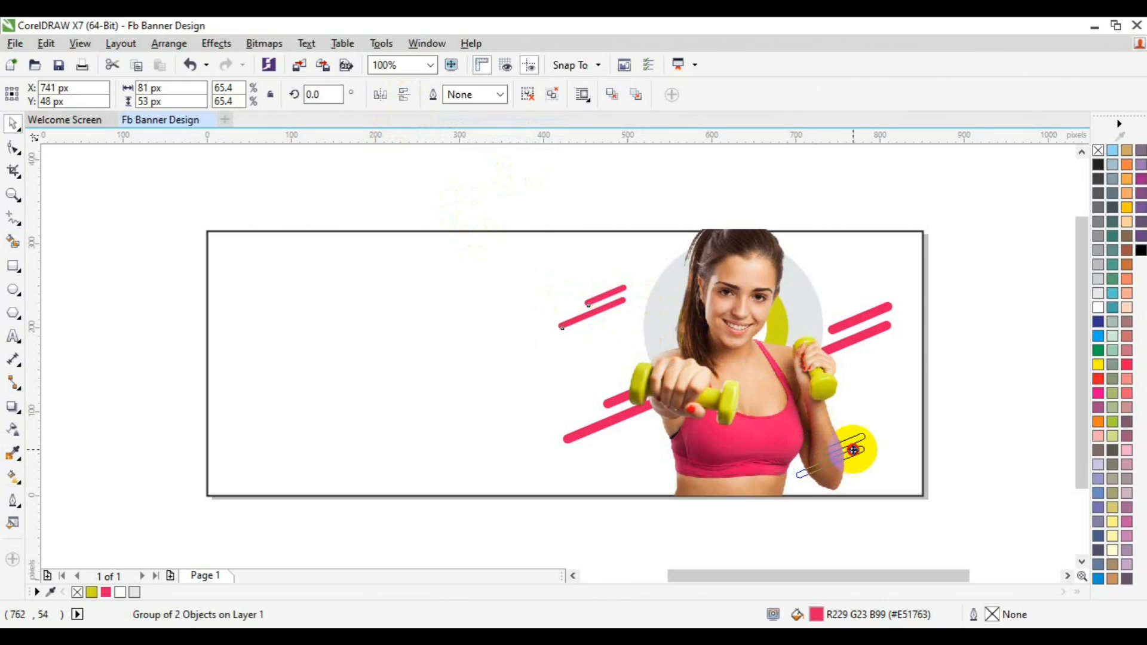
{"action": "left_click_drag", "start_coordinate": [856, 457], "coordinate": [697, 464]}
{"action": "left_click", "coordinate": [964, 390]}
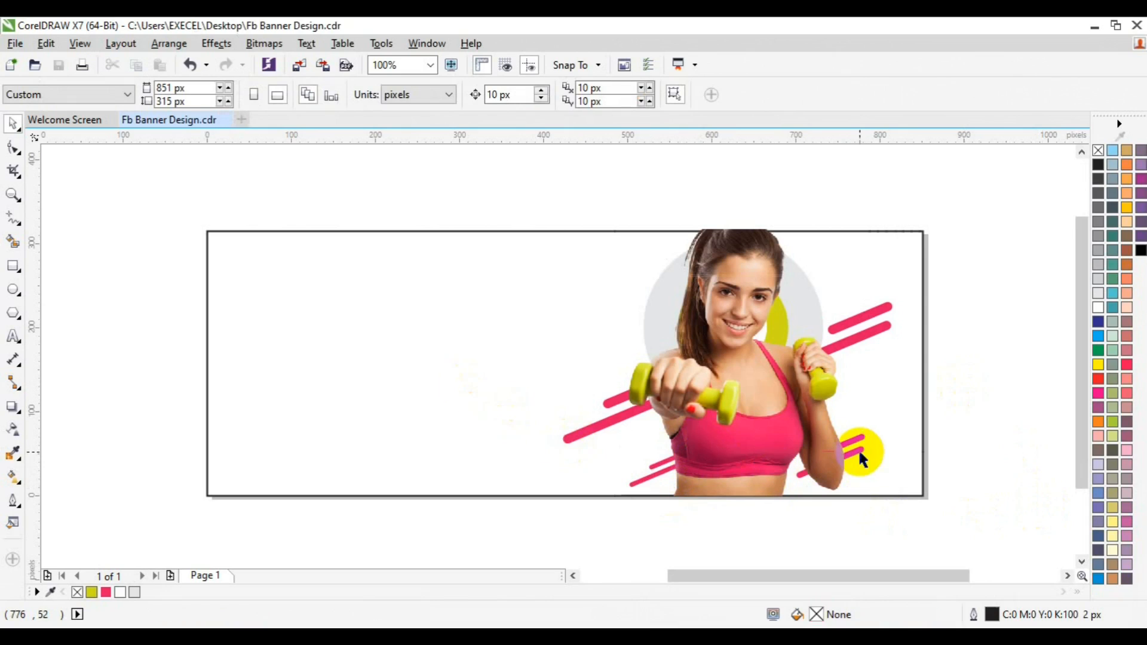
Copy the small bar group from the elbow to just below the large bars on the left of the woman
{"action": "left_click", "coordinate": [860, 452]}
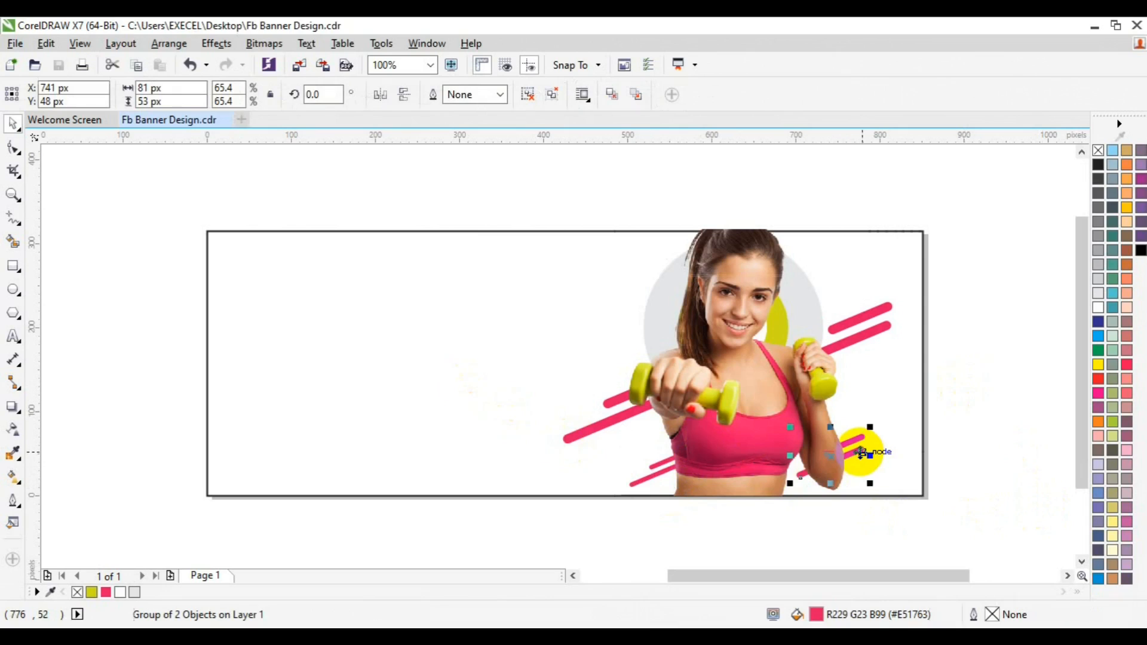
{"action": "left_click_drag", "start_coordinate": [861, 452], "coordinate": [660, 479]}
{"action": "left_click", "coordinate": [693, 507]}
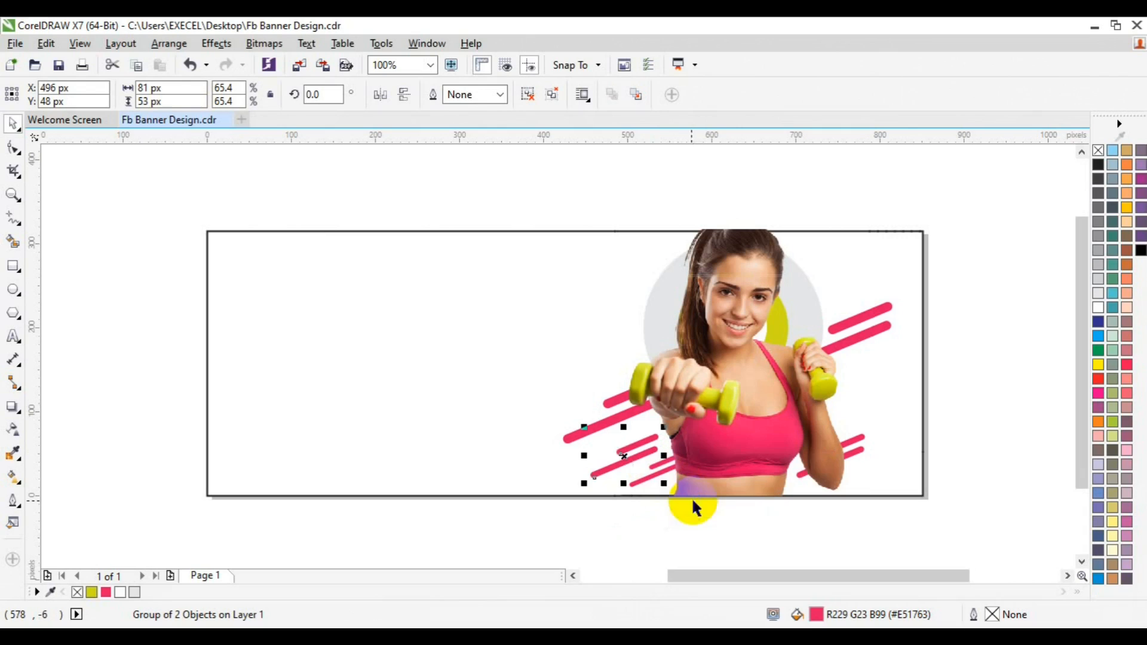
Copy the small bar group from below the large left bars to beside the raised forearm and place it behind the woman
{"action": "left_click", "coordinate": [644, 475]}
{"action": "left_click", "coordinate": [642, 514]}
{"action": "left_click", "coordinate": [629, 486]}
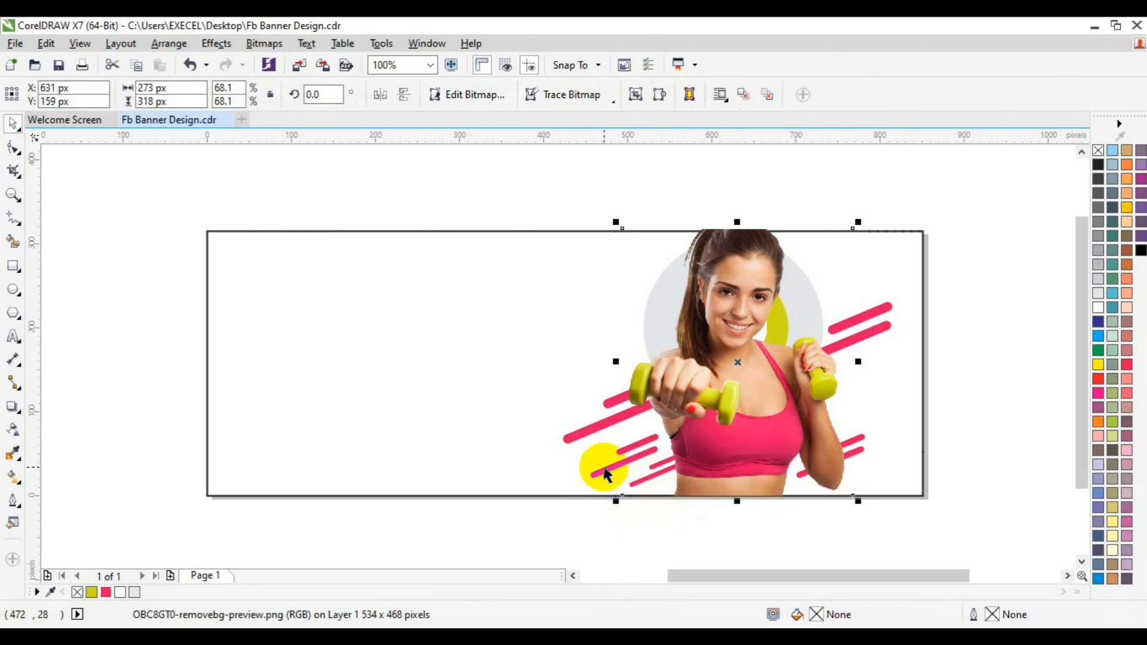
{"action": "left_click", "coordinate": [603, 467]}
{"action": "left_click_drag", "start_coordinate": [604, 467], "coordinate": [827, 395]}
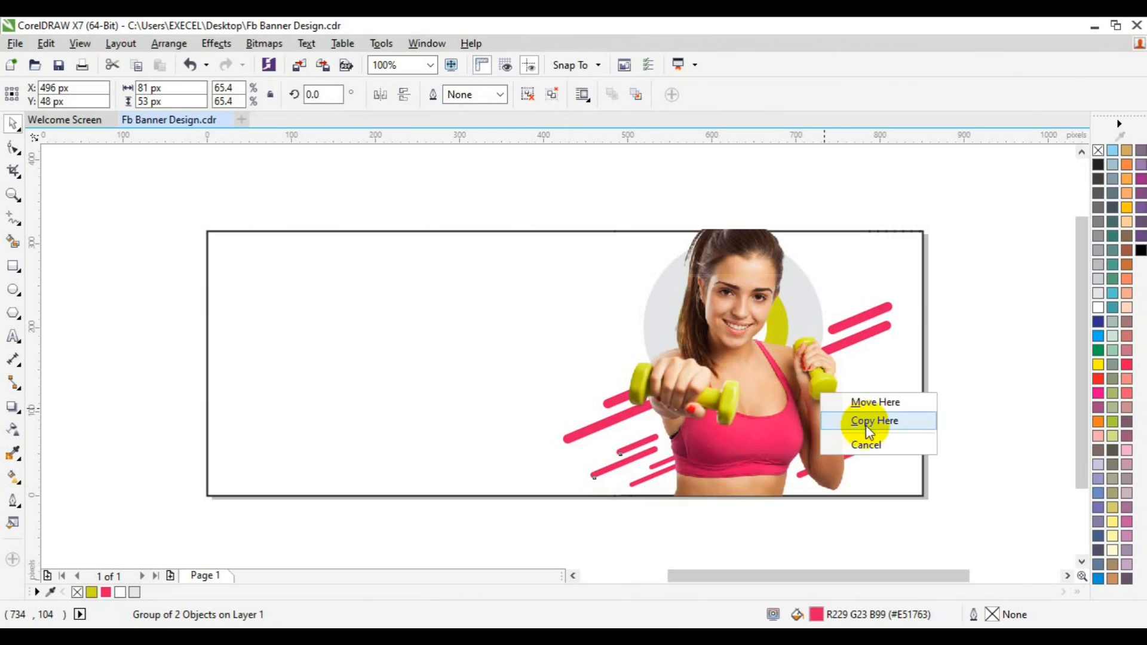
{"action": "left_click", "coordinate": [864, 422]}
{"action": "right_click", "coordinate": [862, 398]}
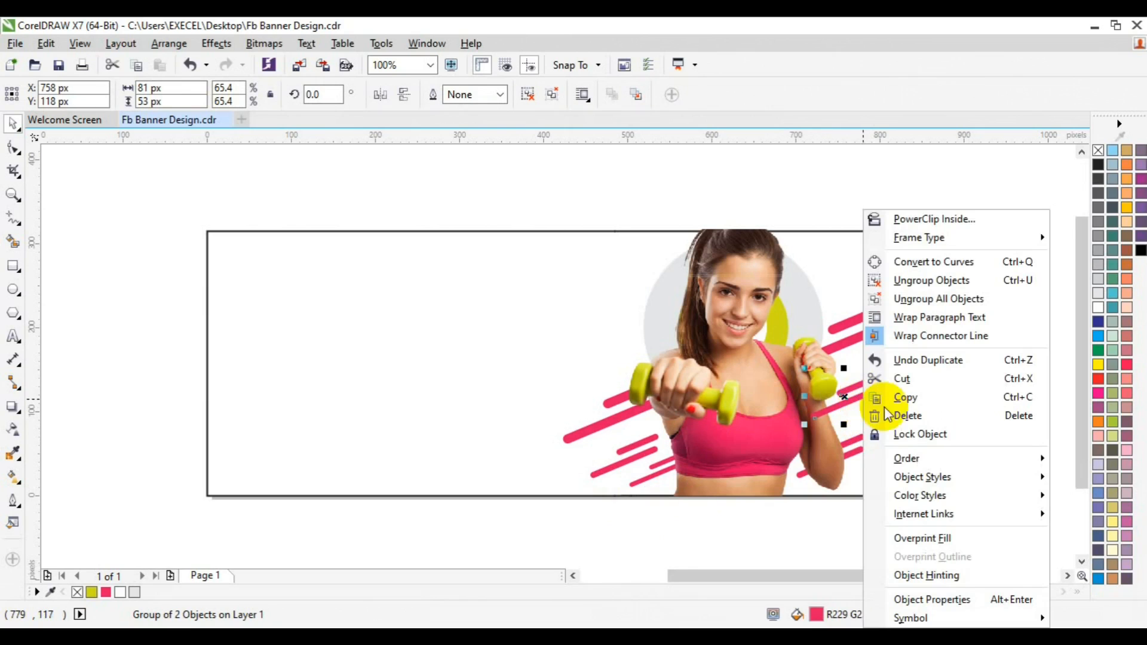
{"action": "mouse_move", "coordinate": [870, 460]}
{"action": "left_click", "coordinate": [838, 469]}
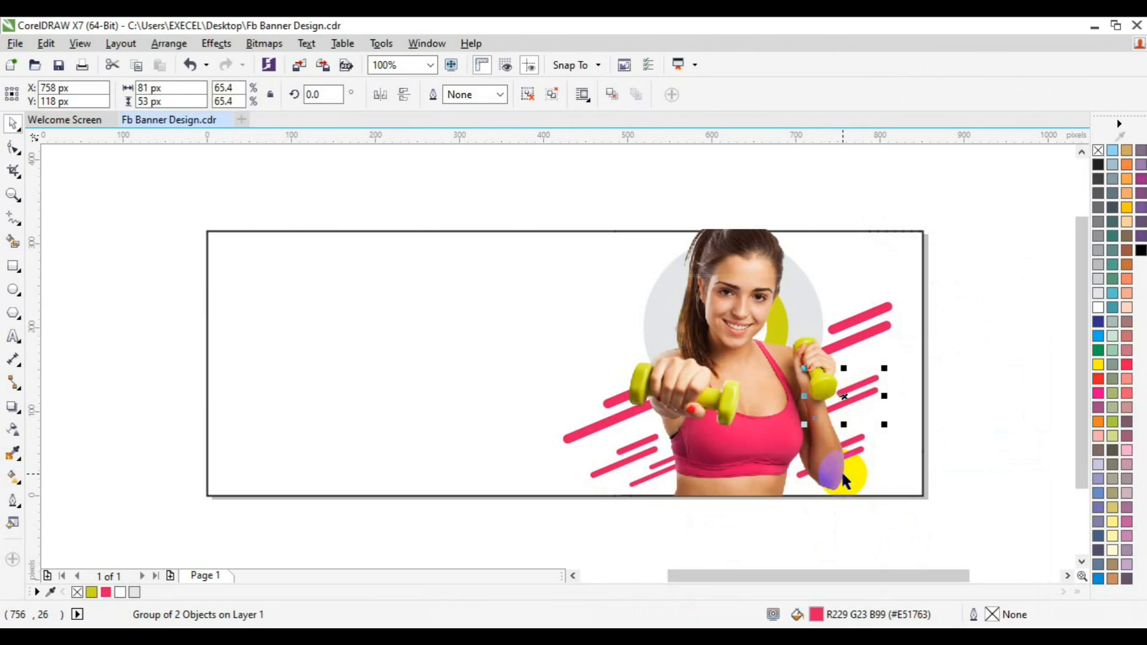
Recolor the new forearm bar group and its counterpart on the woman's left with the lime green document color, and save the file
{"action": "left_click", "coordinate": [597, 473], "text": "shift"}
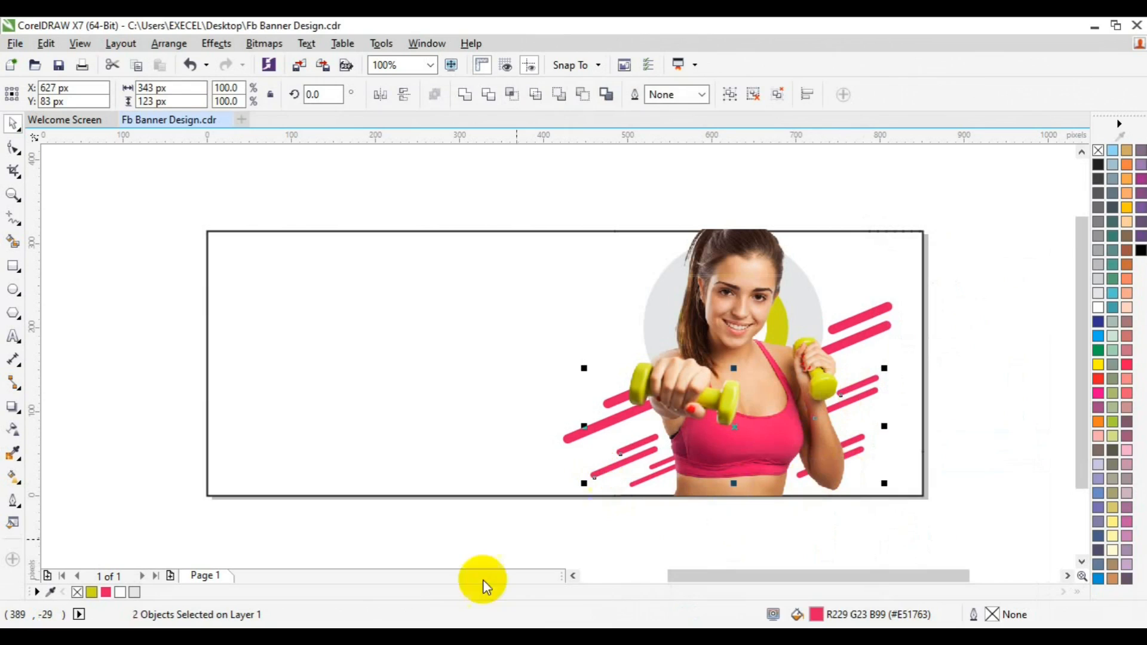
{"action": "left_click", "coordinate": [91, 592]}
{"action": "left_click", "coordinate": [130, 409]}
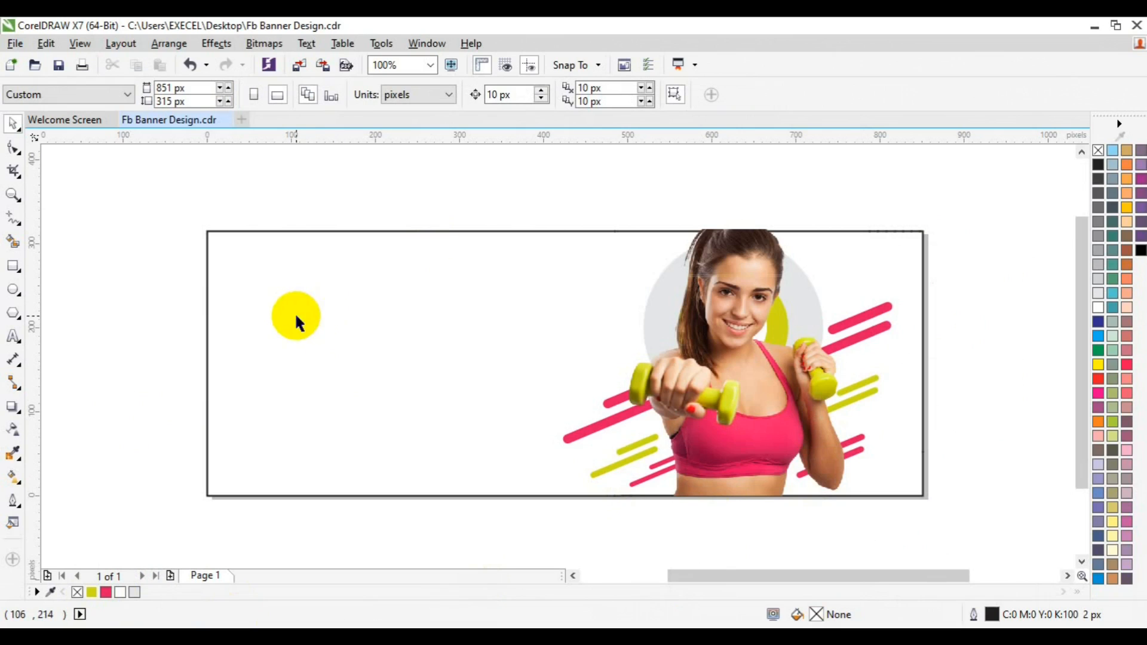
{"action": "key", "text": "ctrl+s"}
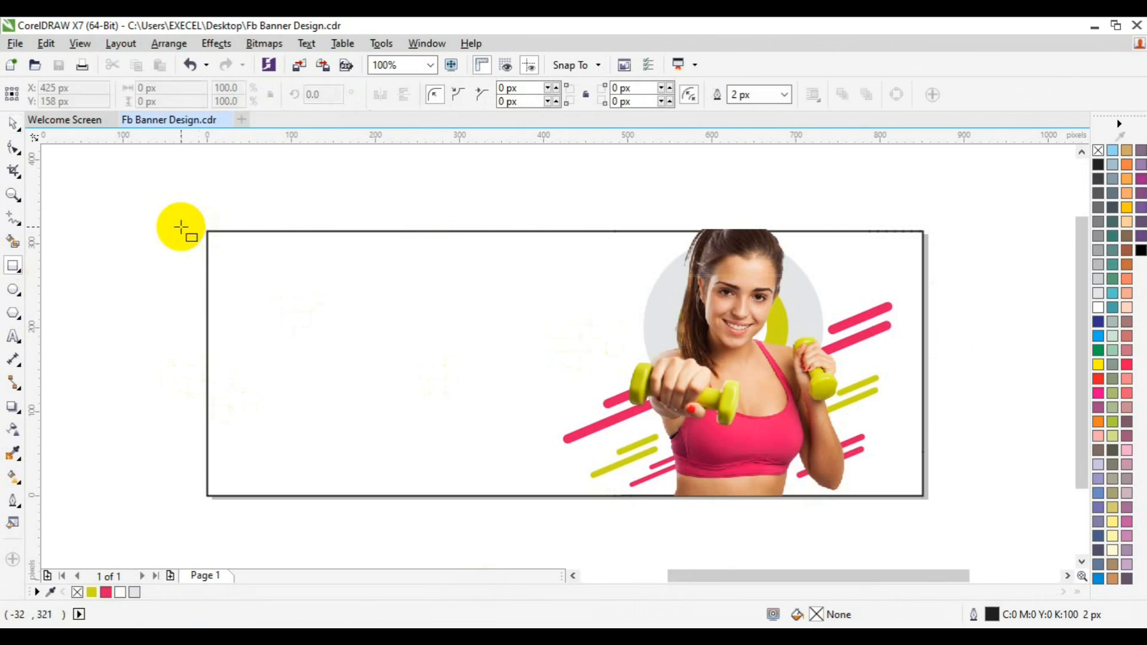
Bring the 851 by 315 px background rectangle to the front with a 30% black fill and no outline
{"action": "left_click", "coordinate": [455, 399]}
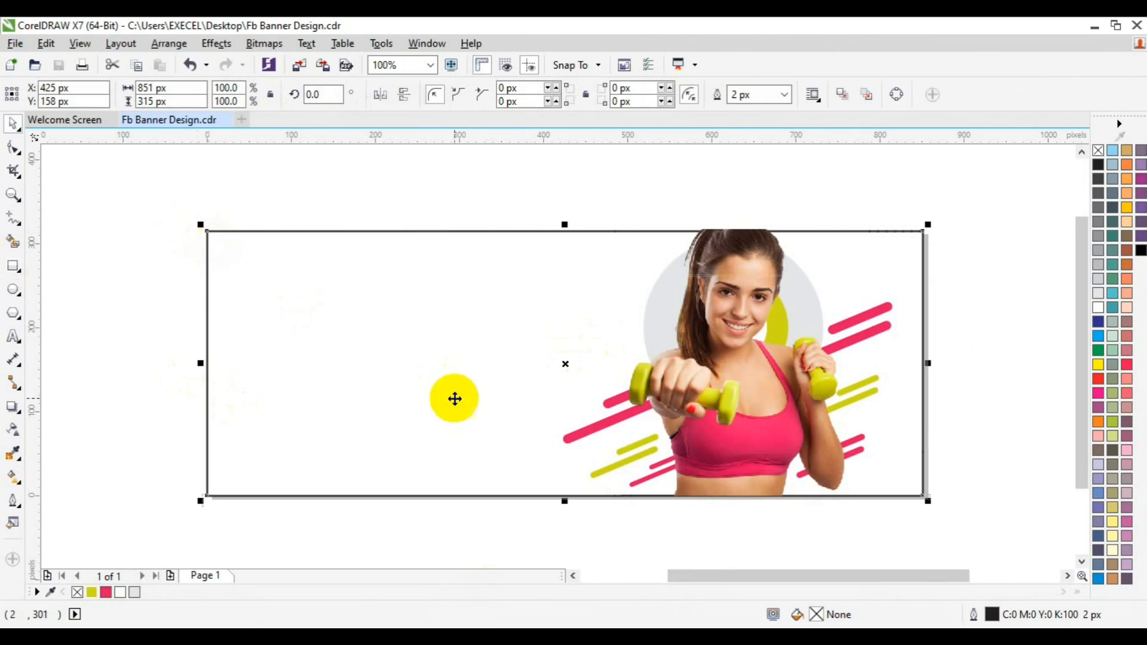
{"action": "left_click", "coordinate": [1099, 269]}
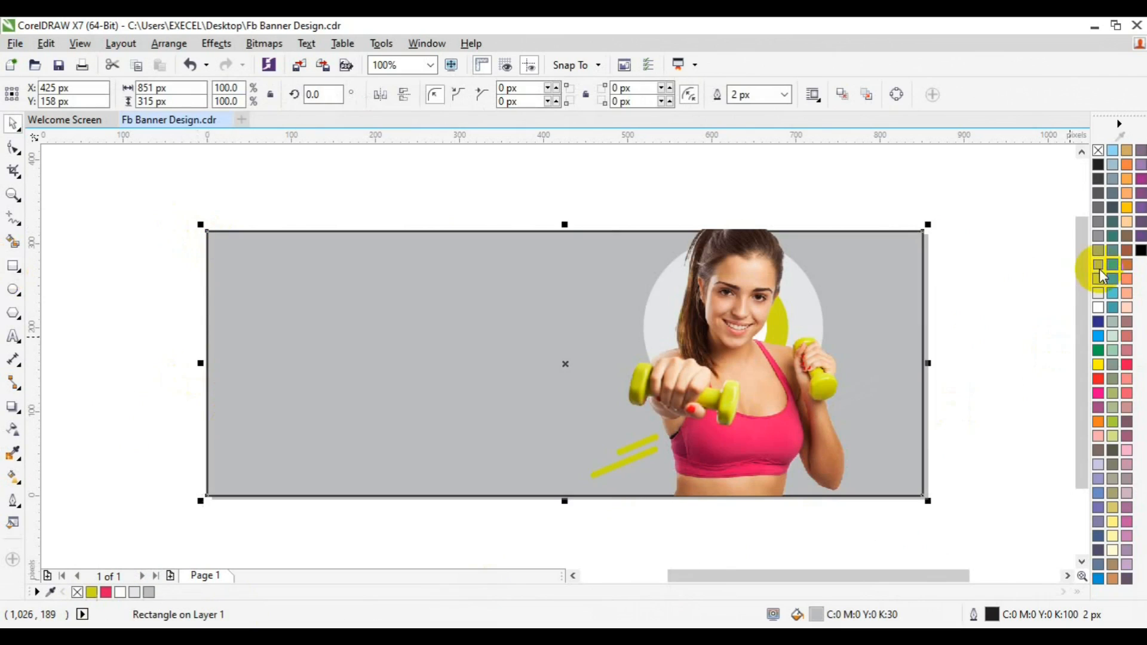
{"action": "right_click", "coordinate": [542, 466]}
{"action": "mouse_move", "coordinate": [640, 282]}
{"action": "left_click", "coordinate": [829, 287]}
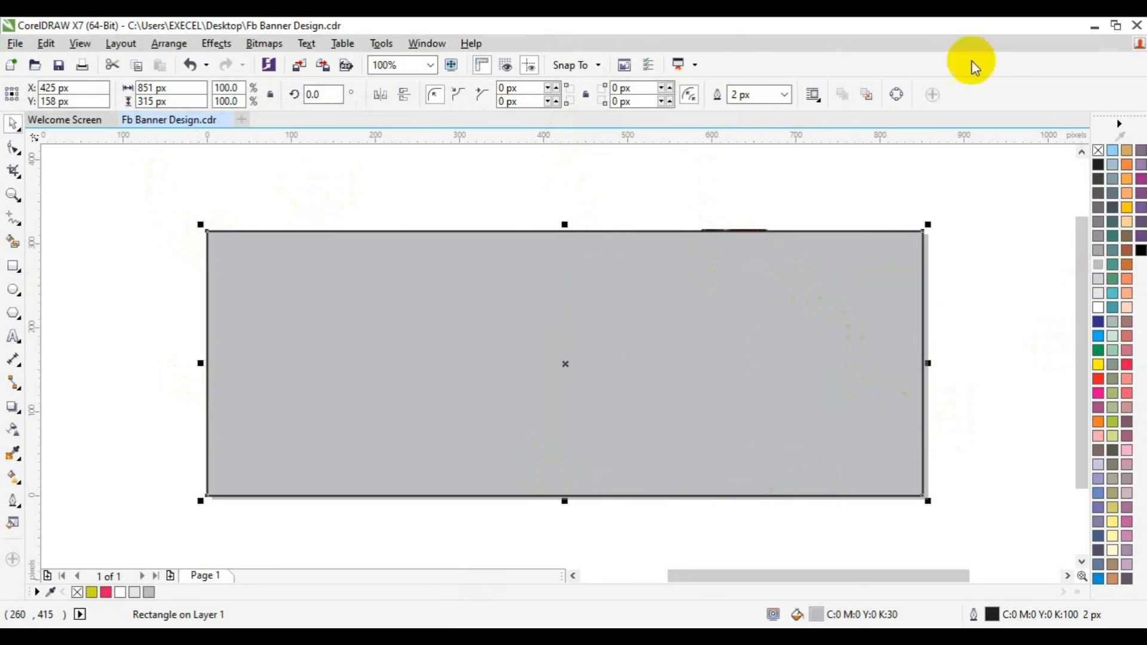
{"action": "right_click", "coordinate": [1098, 149]}
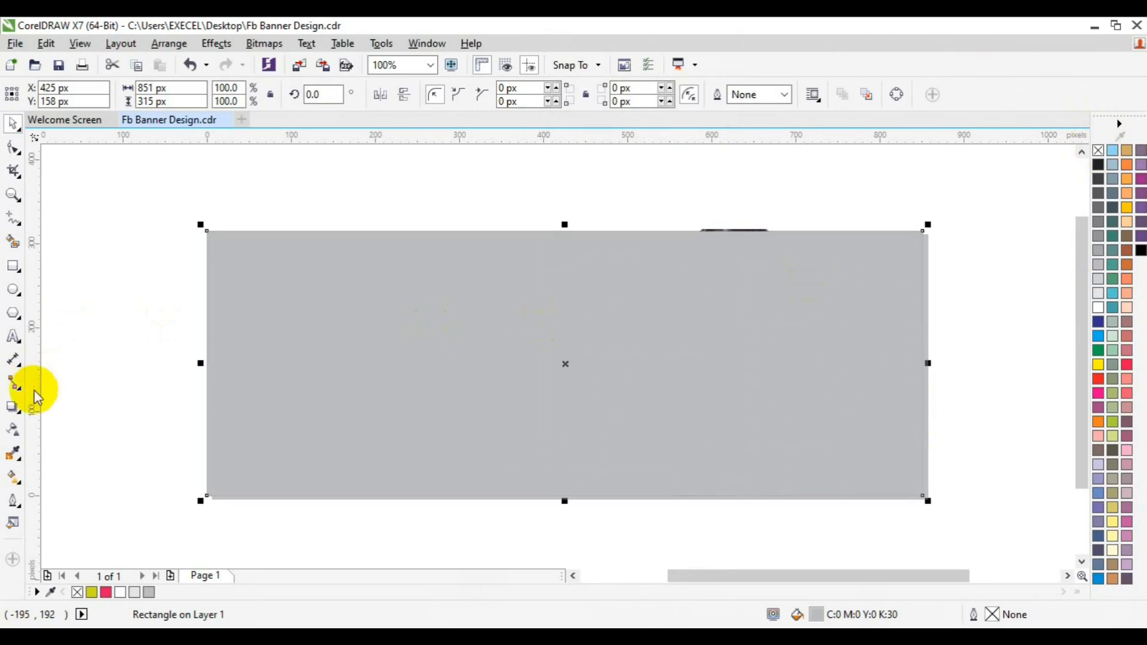
Apply a linear transparency to the rectangle, fading from left of its center to the right edge, with the midpoint shifted left
{"action": "left_click", "coordinate": [13, 460]}
{"action": "left_click_drag", "start_coordinate": [581, 353], "coordinate": [922, 355]}
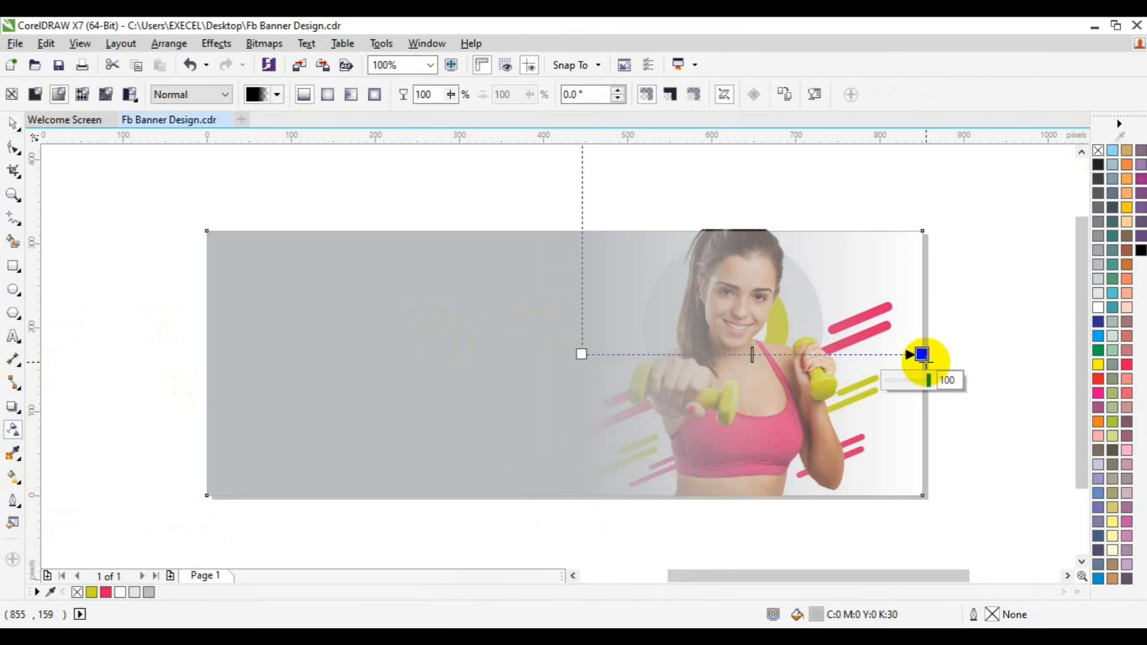
{"action": "left_click_drag", "start_coordinate": [581, 354], "coordinate": [440, 365]}
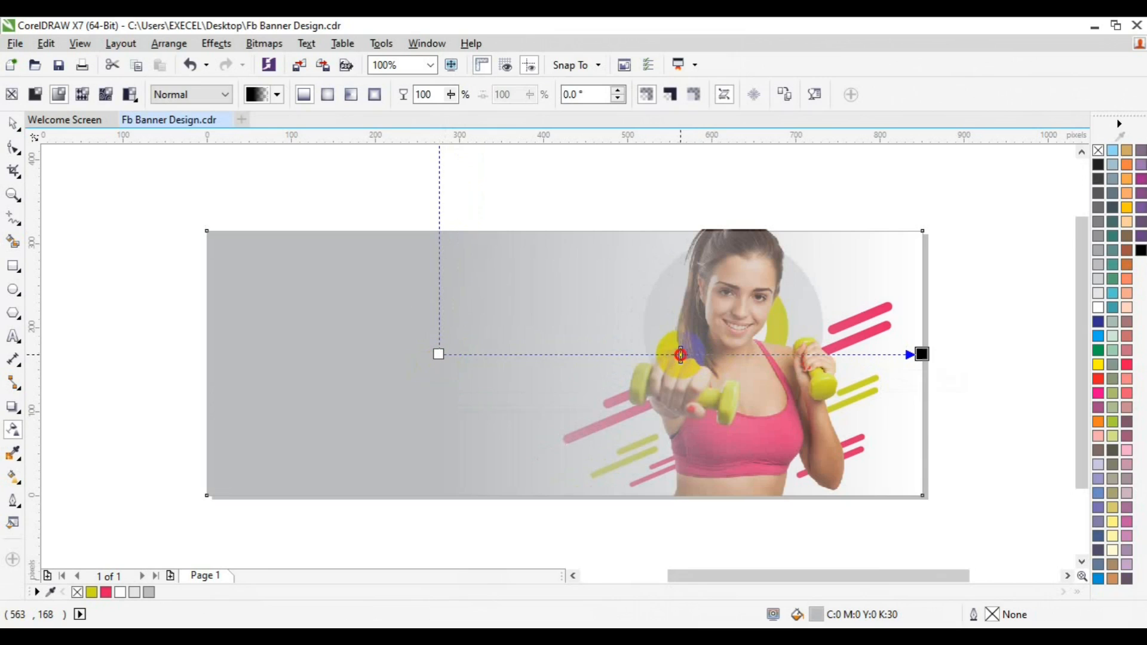
{"action": "left_click_drag", "start_coordinate": [651, 355], "coordinate": [632, 360]}
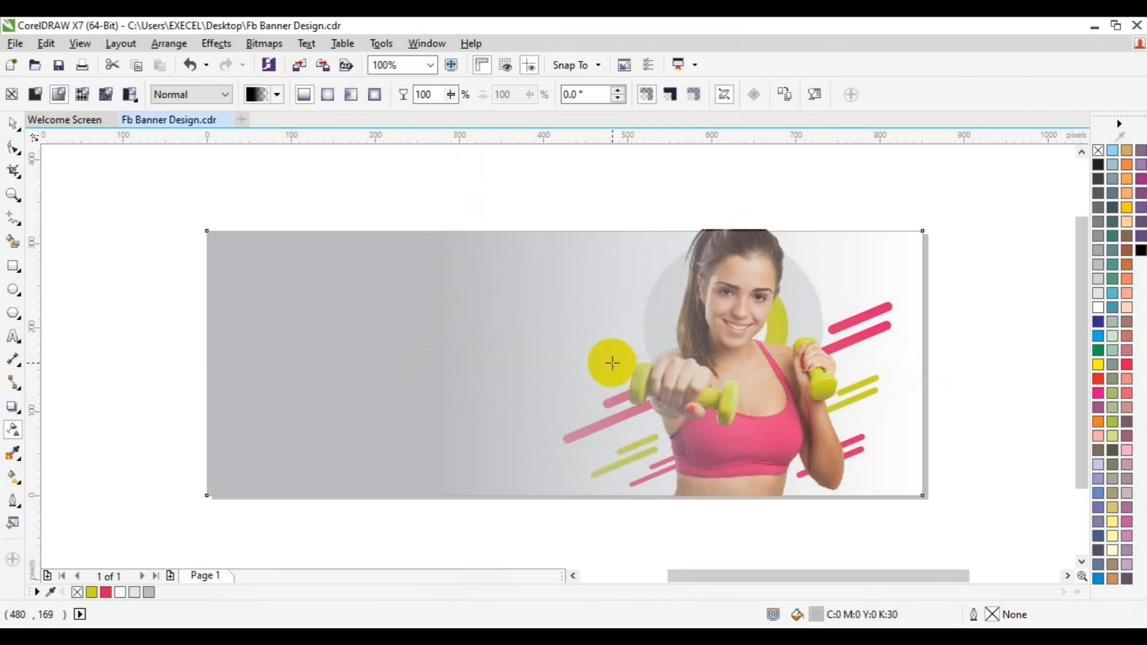
{"action": "key", "text": "space"}
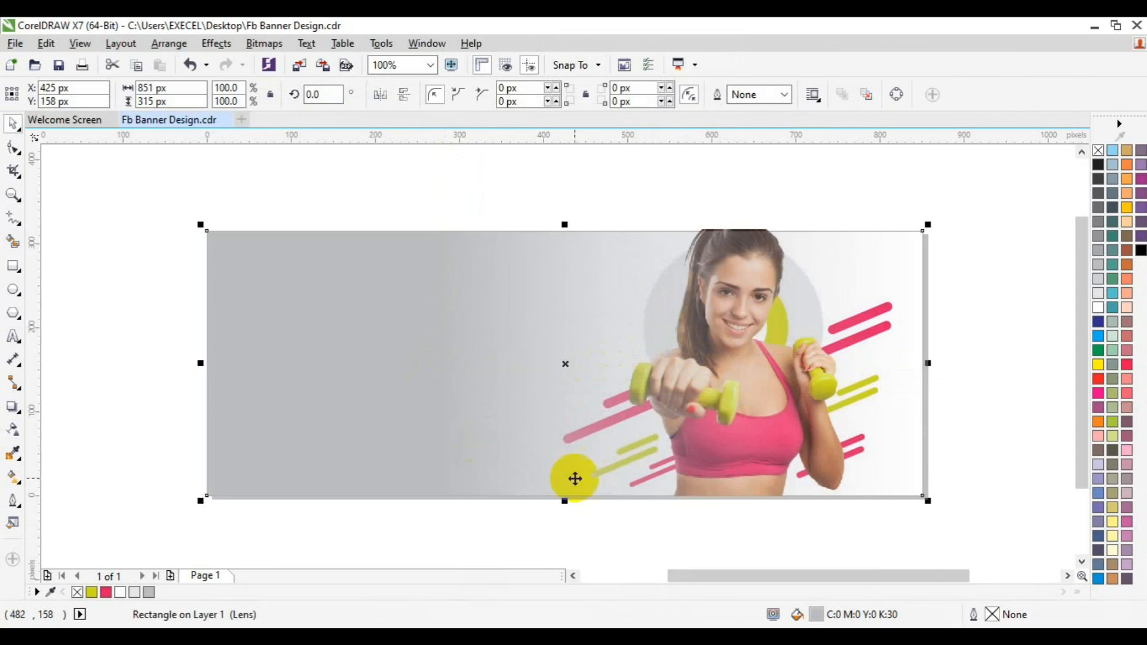
Change the rectangle's fill to a very dark navy, C84 M73 Y60 K80
{"action": "double_click", "coordinate": [817, 616]}
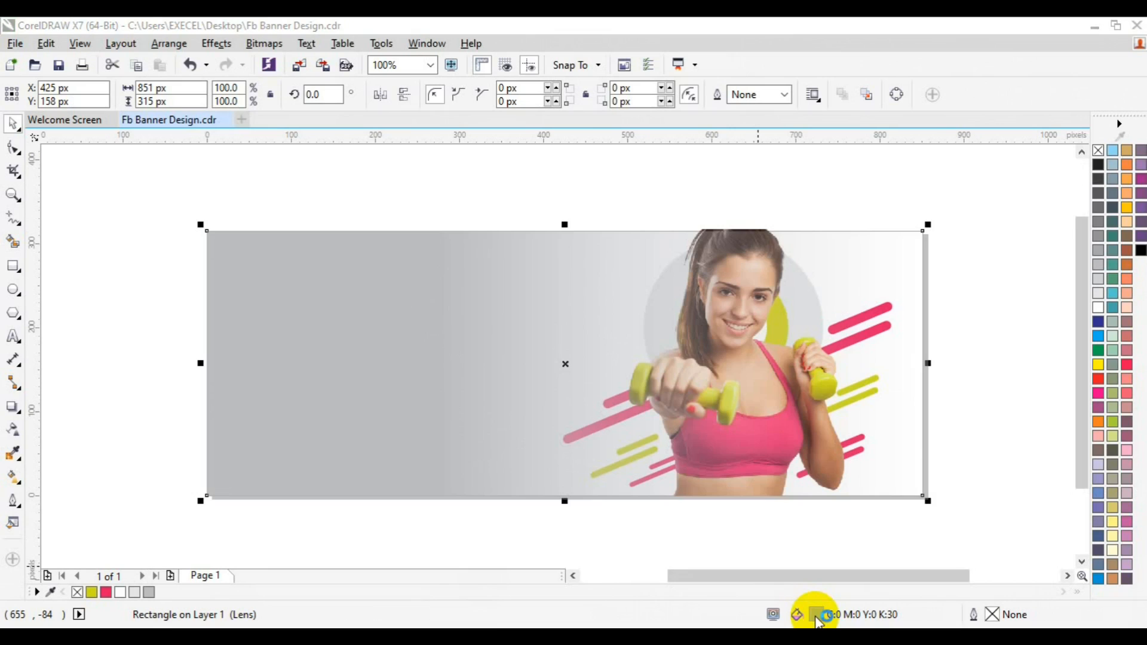
{"action": "left_click", "coordinate": [624, 362]}
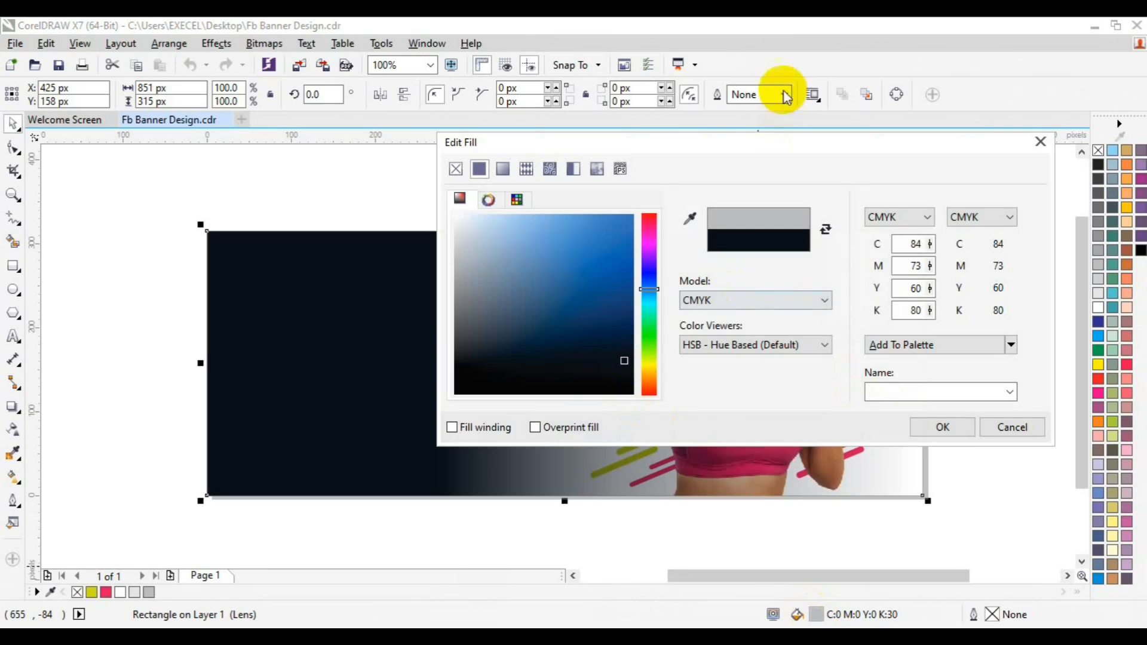
{"action": "left_click_drag", "start_coordinate": [770, 149], "coordinate": [623, 353]}
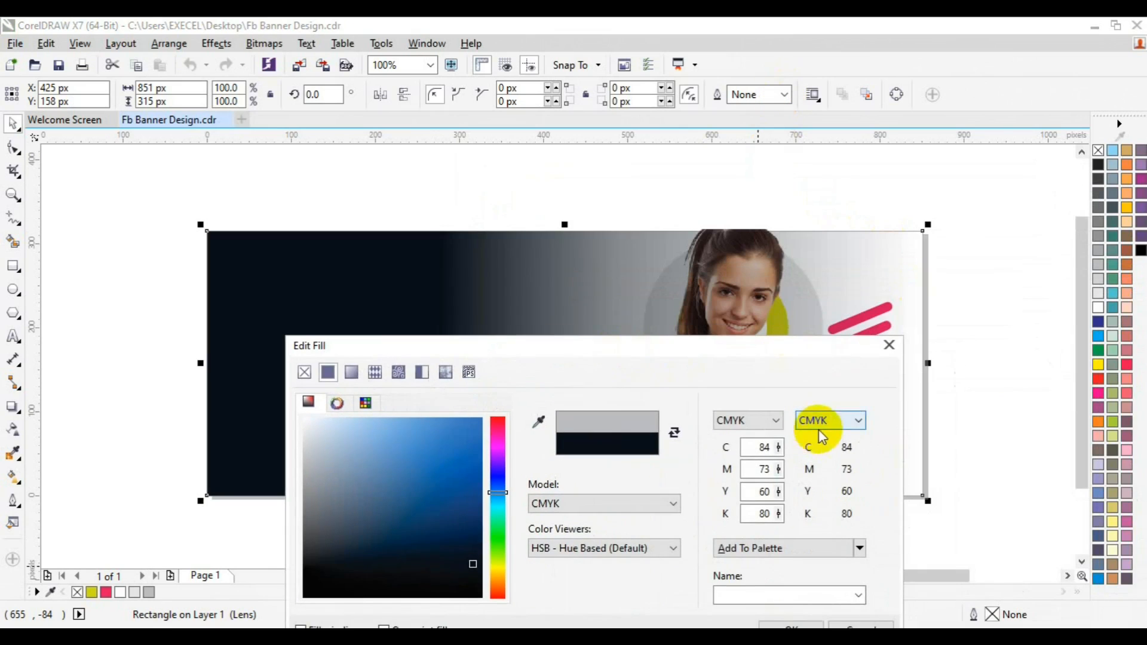
{"action": "left_click_drag", "start_coordinate": [767, 351], "coordinate": [912, 201]}
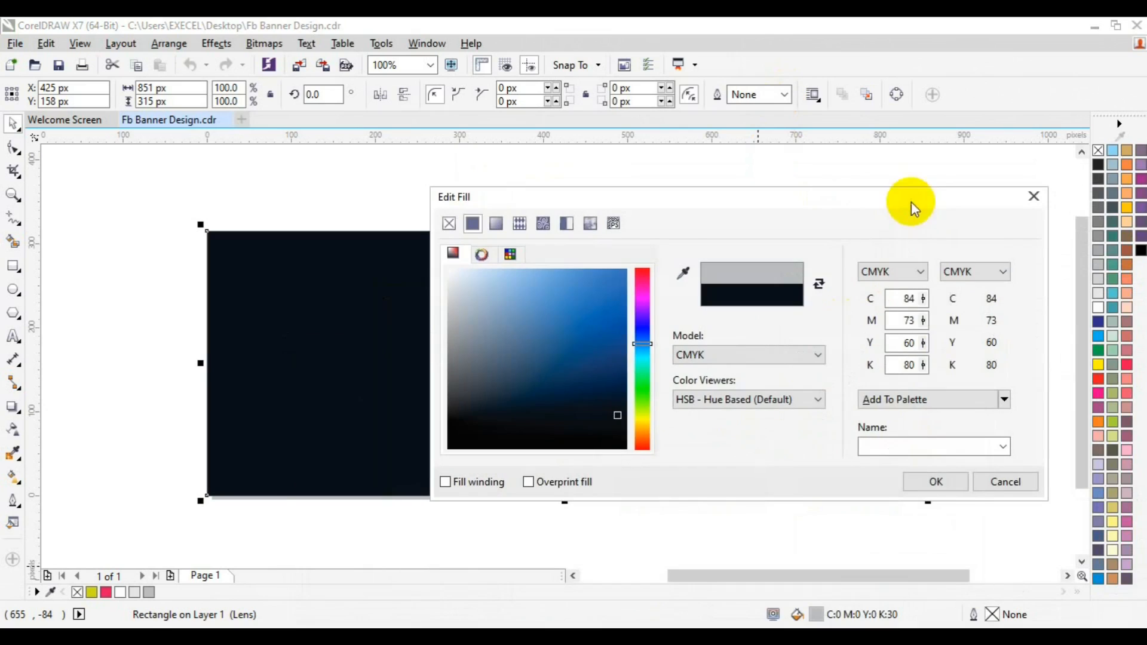
{"action": "left_click", "coordinate": [935, 482]}
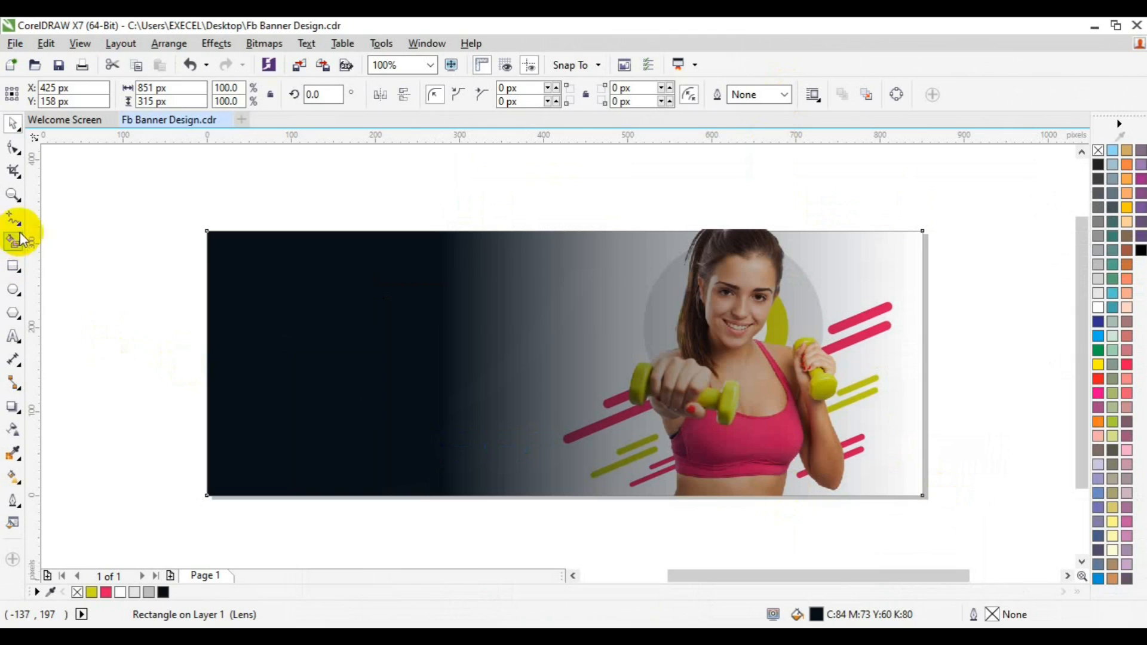
Move the opaque start of the rectangle's transparency to about x 343 px and send the rectangle to the back of the page
{"action": "left_click", "coordinate": [12, 432]}
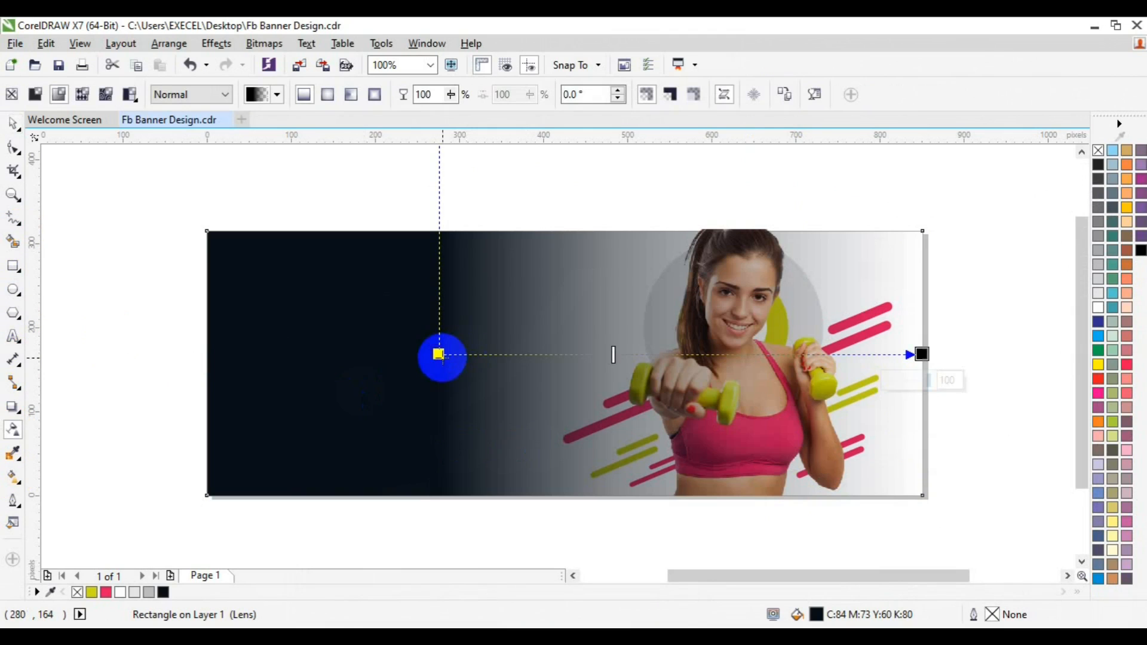
{"action": "left_click", "coordinate": [439, 355]}
{"action": "left_click", "coordinate": [410, 381]}
{"action": "left_click_drag", "start_coordinate": [411, 381], "coordinate": [376, 388]}
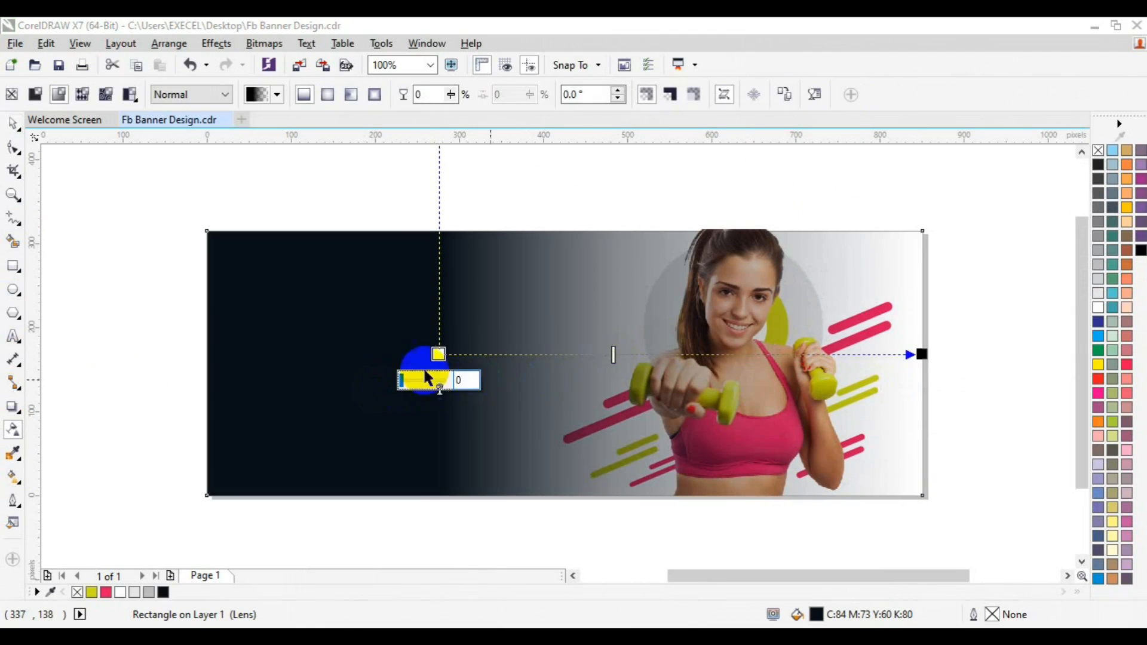
{"action": "left_click_drag", "start_coordinate": [439, 354], "coordinate": [473, 355]}
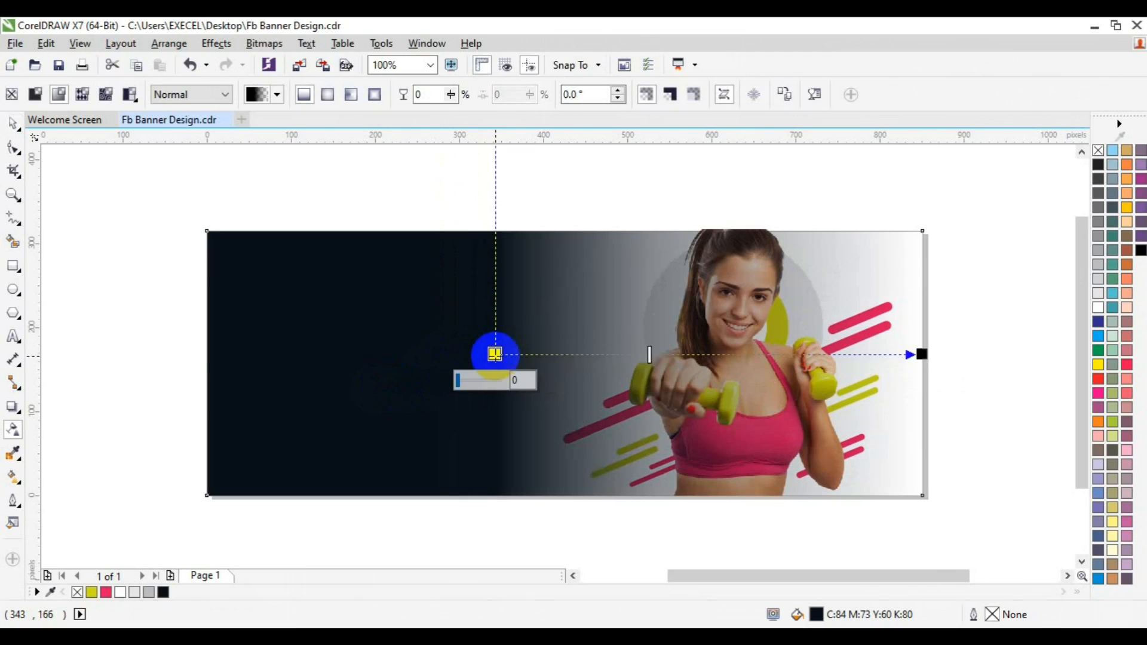
{"action": "key", "text": "space"}
{"action": "right_click", "coordinate": [497, 359]}
{"action": "mouse_move", "coordinate": [545, 440]}
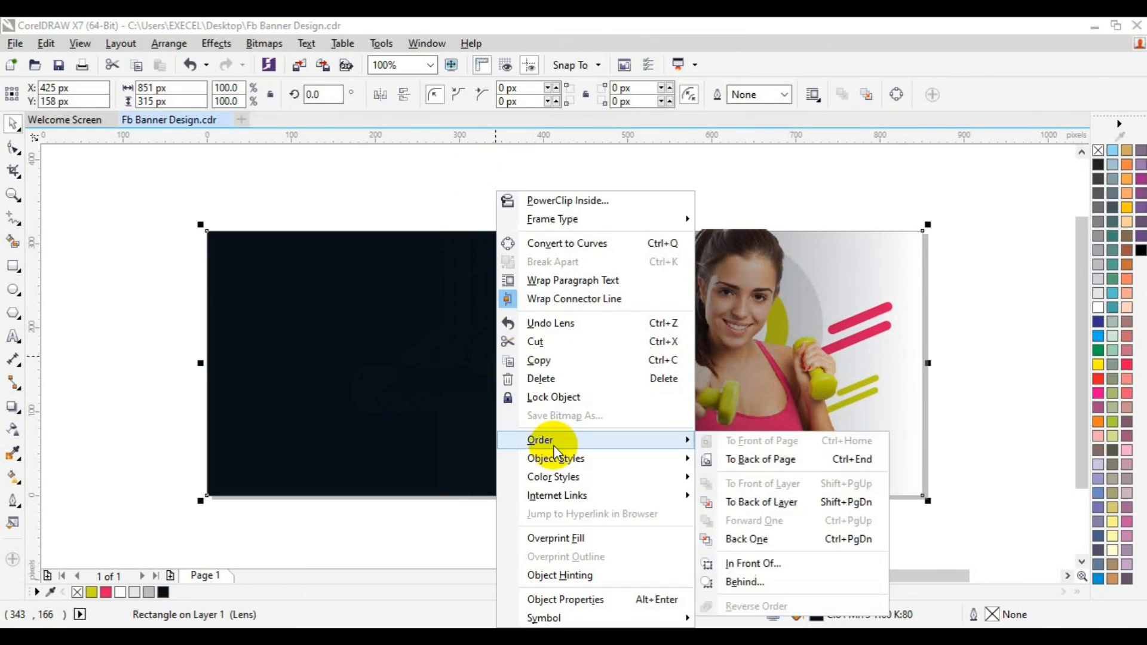
{"action": "left_click", "coordinate": [773, 464]}
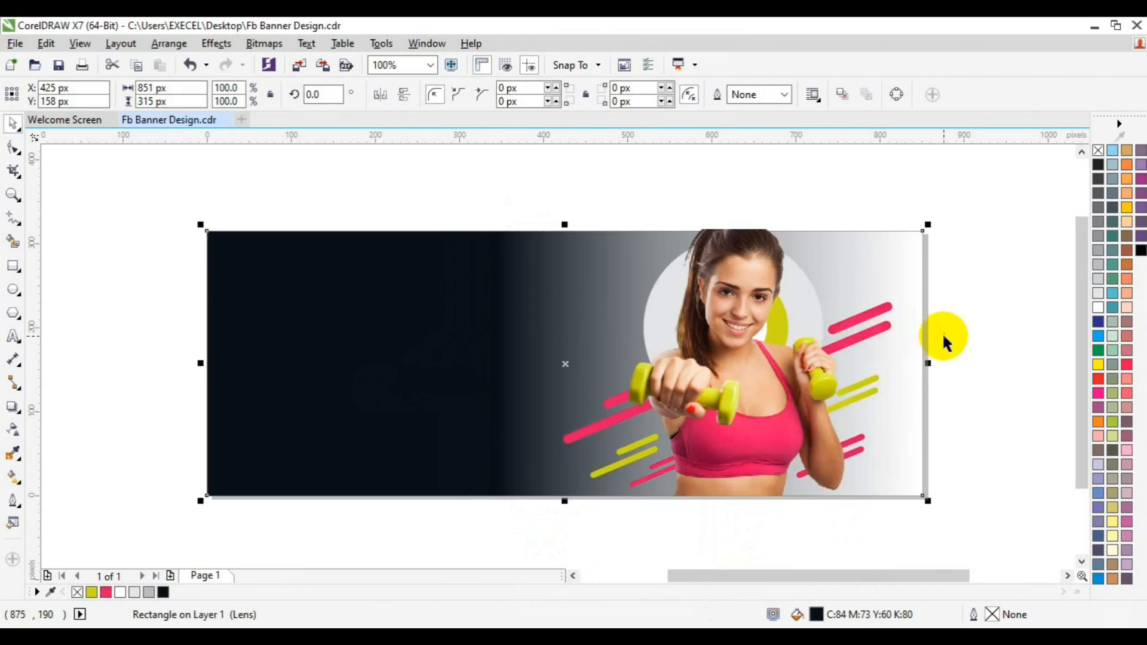
Move the transparency's start to about x 378 px and set its end node to about 83% transparency
{"action": "left_click", "coordinate": [13, 430]}
{"action": "left_click_drag", "start_coordinate": [494, 352], "coordinate": [525, 355]}
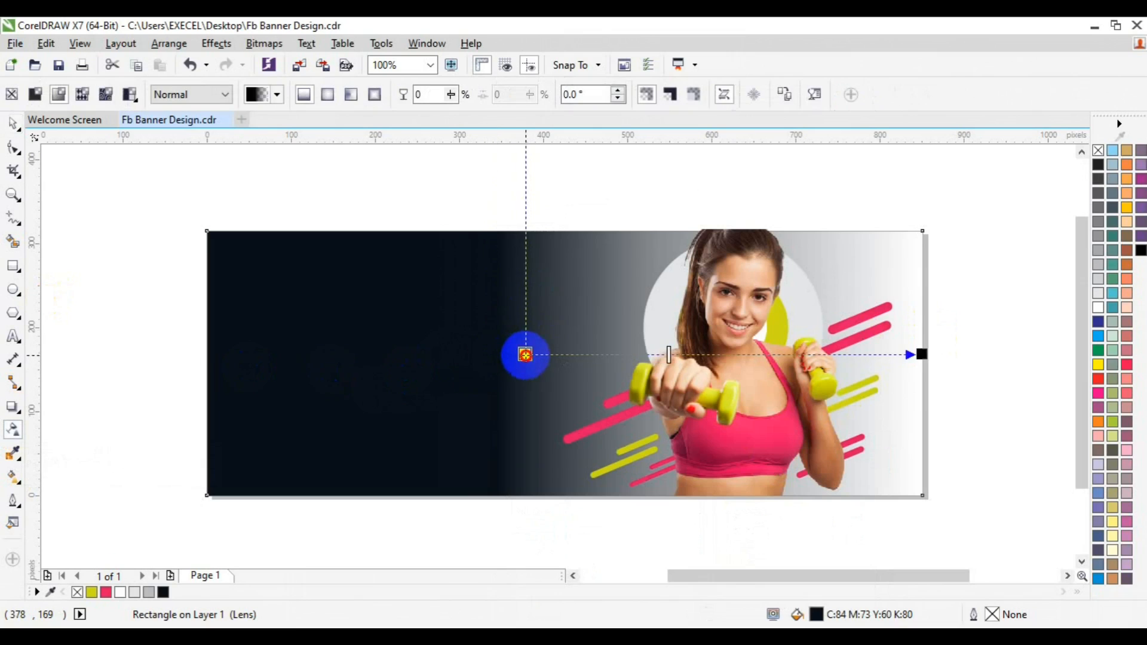
{"action": "left_click", "coordinate": [922, 354]}
{"action": "left_click_drag", "start_coordinate": [929, 385], "coordinate": [920, 383]}
Raise the transparency of the gradient's start node to a few percent and shift the gradient midpoint to the right
{"action": "left_click", "coordinate": [524, 355]}
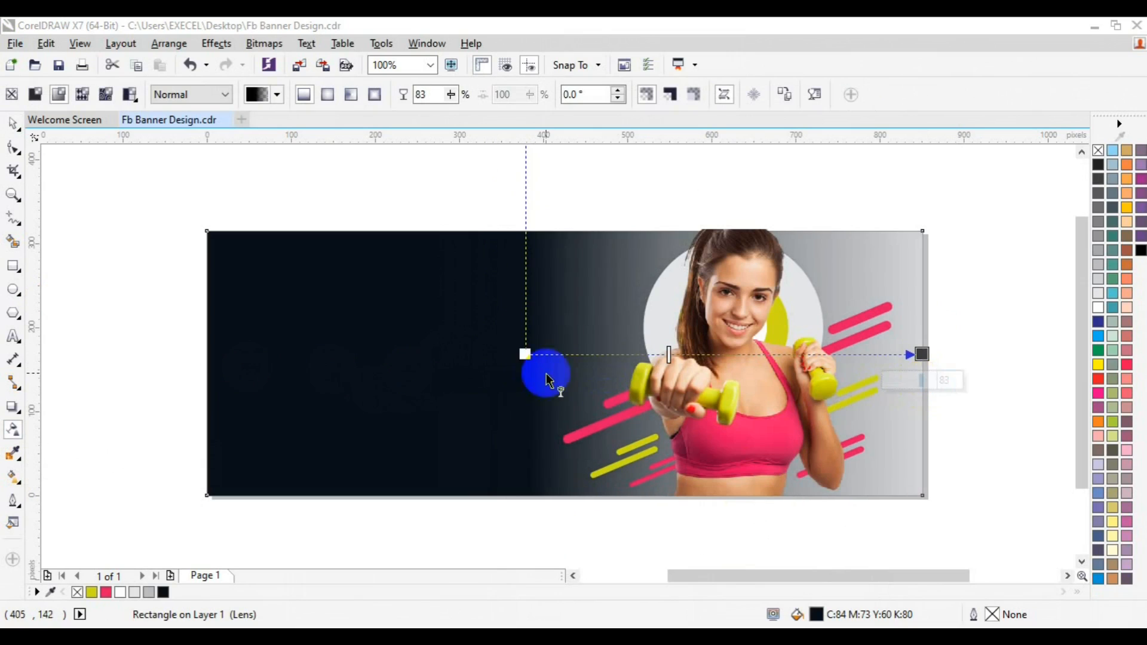
{"action": "mouse_move", "coordinate": [524, 354]}
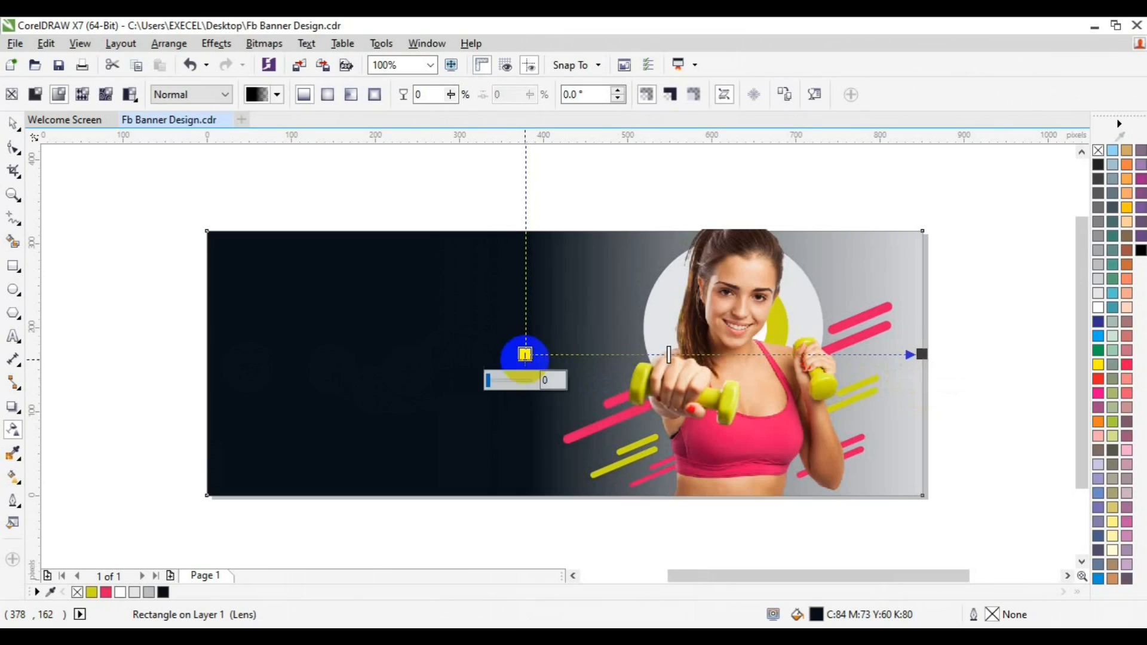
{"action": "left_click", "coordinate": [489, 382]}
{"action": "type", "text": "4"}
{"action": "key", "text": "Return"}
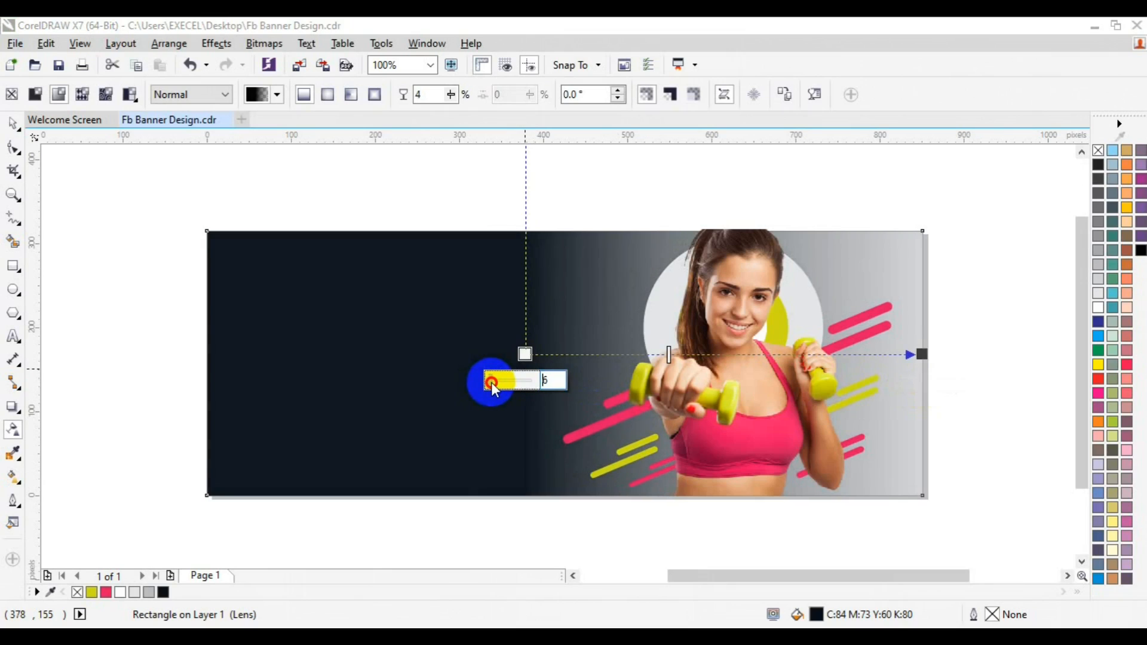
{"action": "left_click_drag", "start_coordinate": [493, 381], "coordinate": [491, 381]}
{"action": "left_click_drag", "start_coordinate": [669, 354], "coordinate": [757, 355]}
{"action": "key", "text": "space"}
{"action": "left_click", "coordinate": [898, 328]}
{"action": "left_click", "coordinate": [955, 328]}
Add the artistic text "BUILD A" on the dark area in the upper part of the banner
{"action": "left_click", "coordinate": [14, 337]}
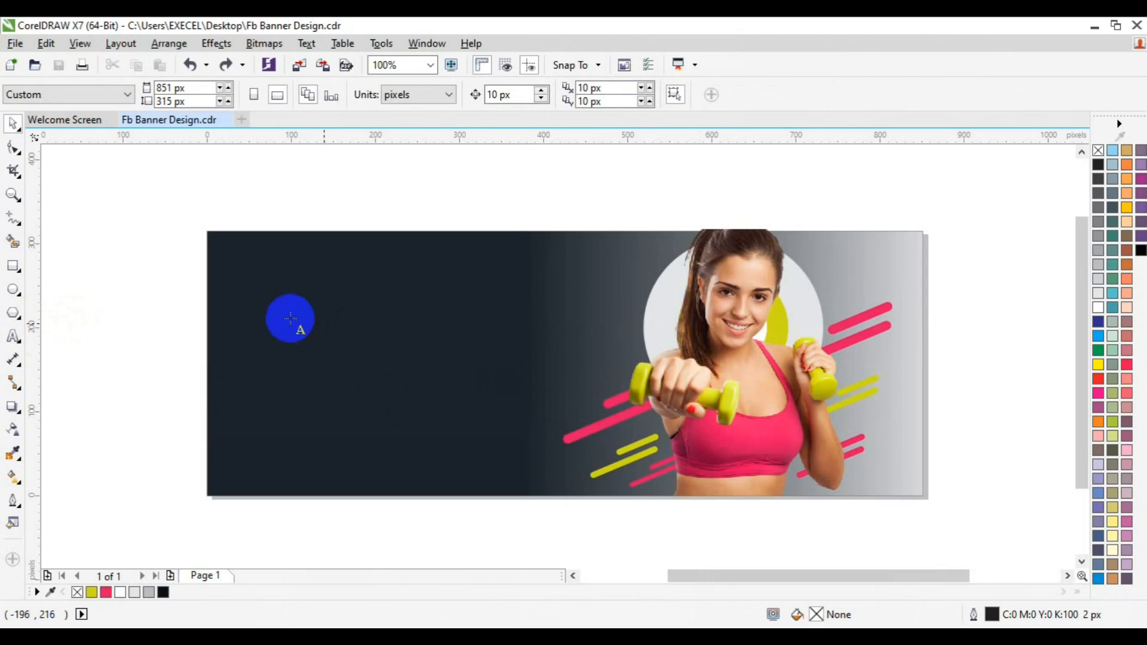
{"action": "left_click", "coordinate": [291, 319]}
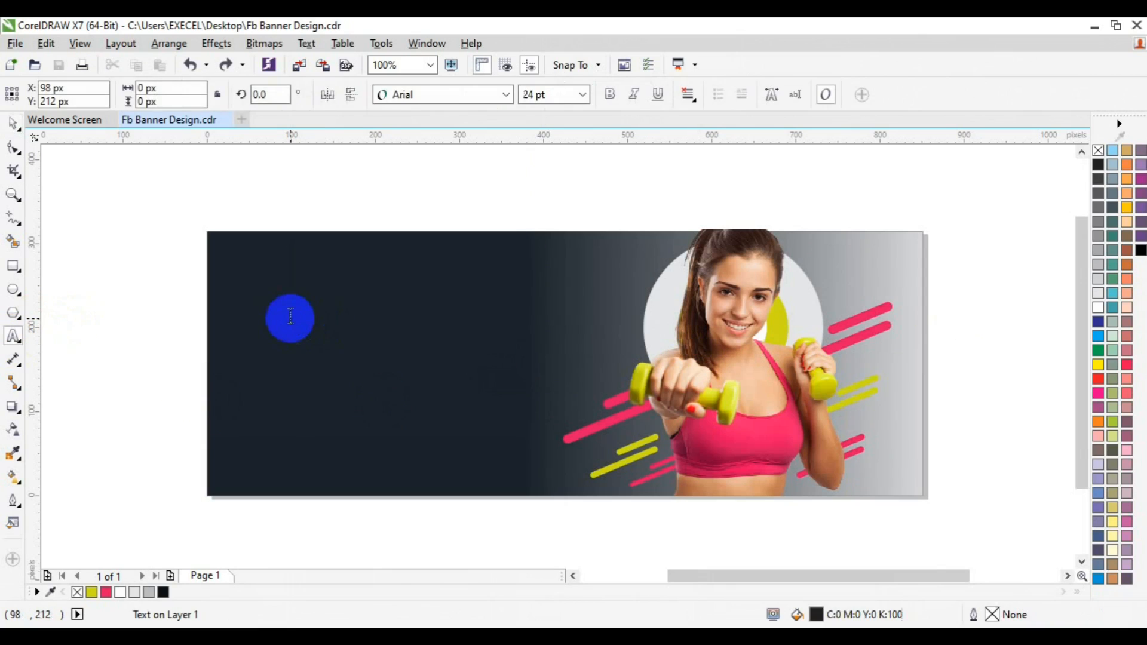
{"action": "type", "text": "BUILD"}
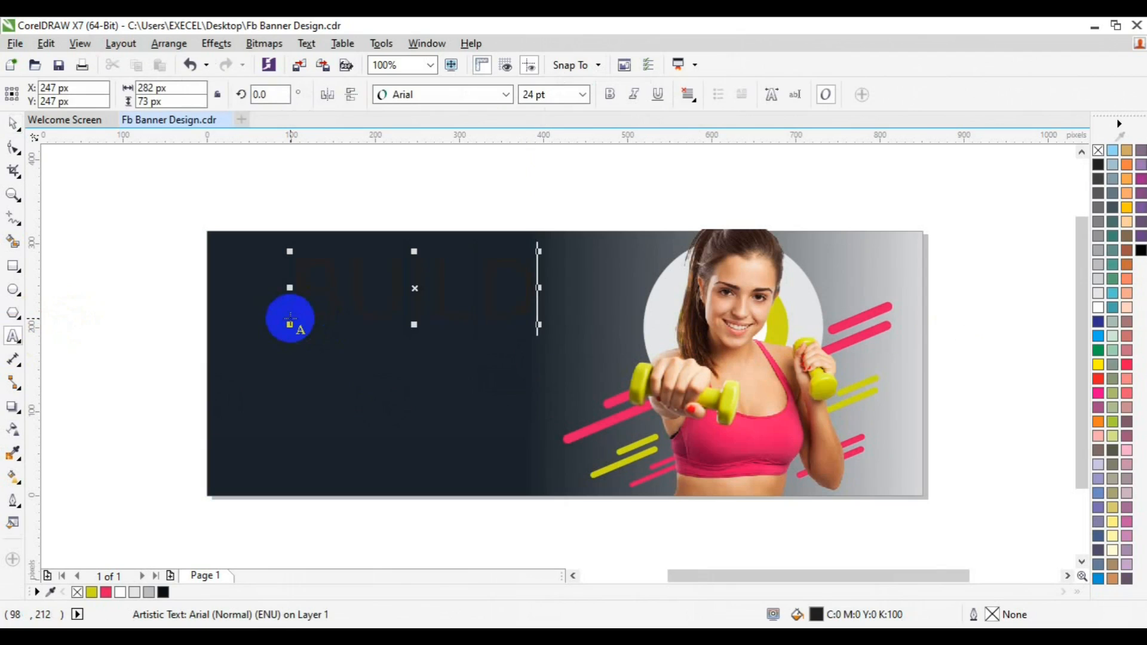
{"action": "type", "text": " A"}
Set the "BUILD A" text in Roboto Medium at 16 pt
{"action": "key", "text": "ctrl+a"}
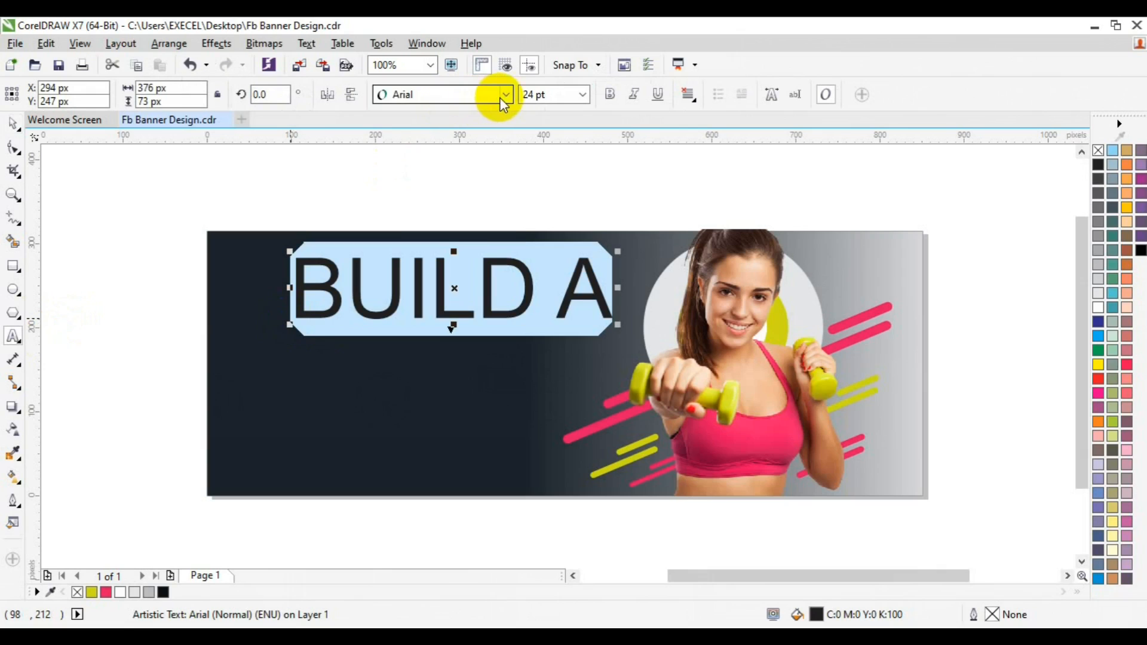
{"action": "left_click", "coordinate": [506, 95]}
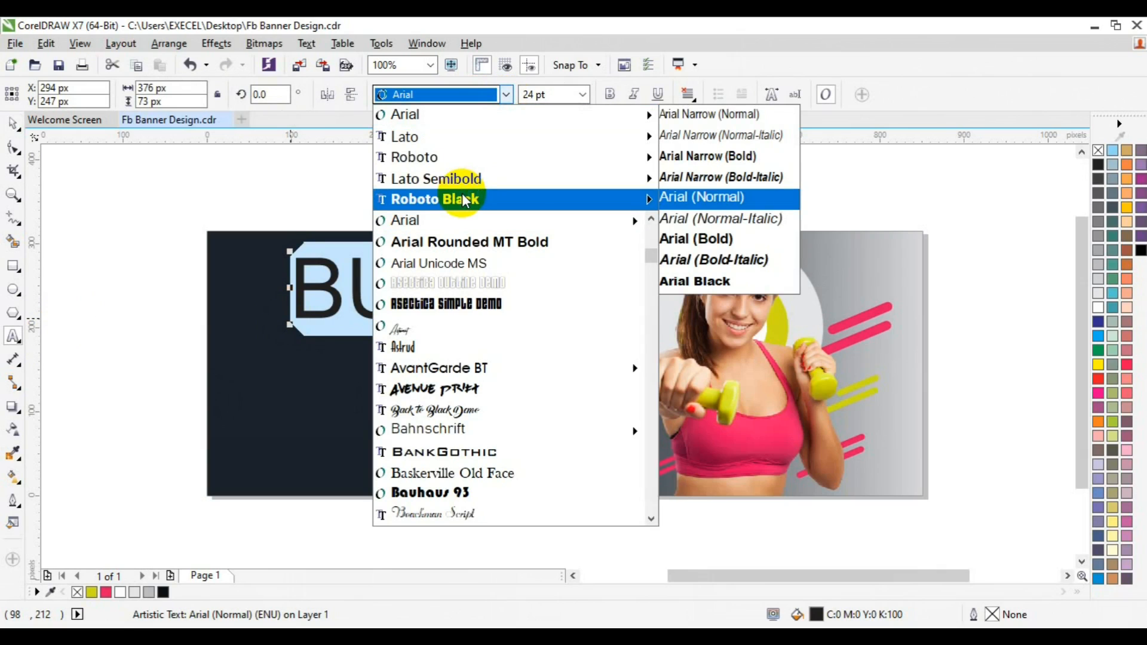
{"action": "mouse_move", "coordinate": [525, 197]}
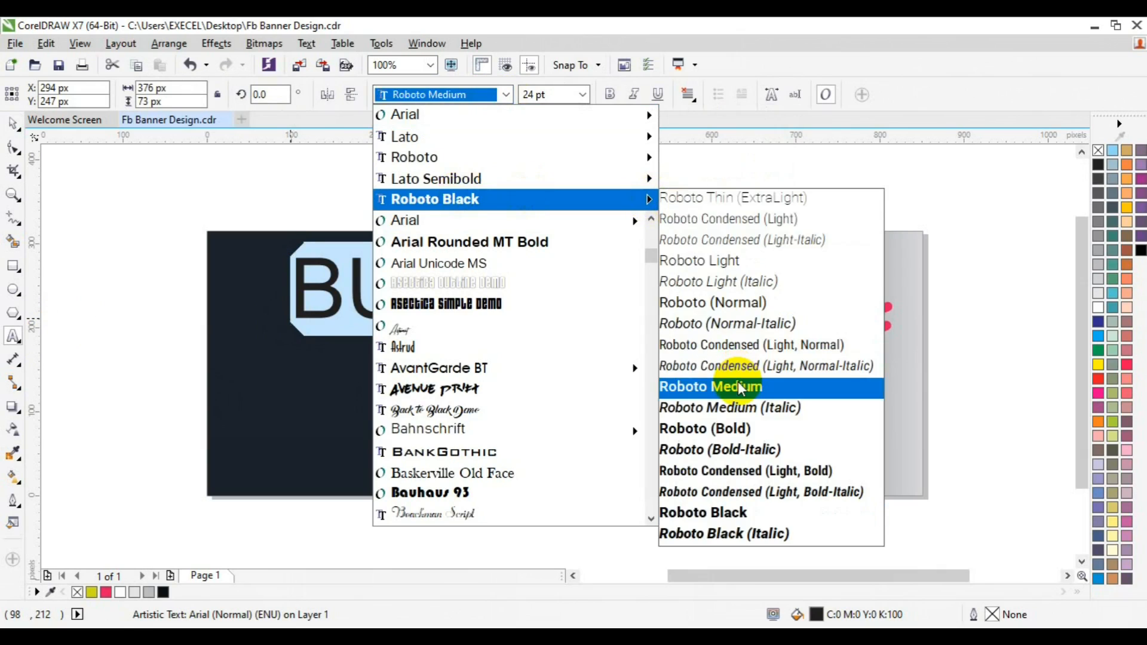
{"action": "left_click", "coordinate": [740, 387]}
{"action": "left_click", "coordinate": [584, 96]}
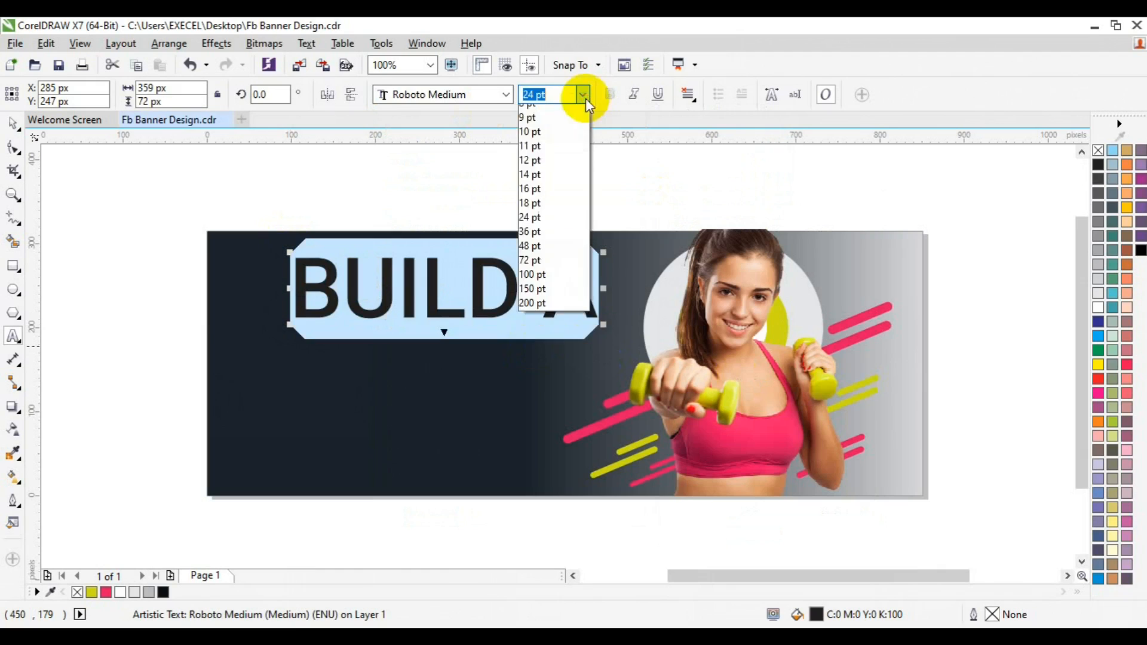
{"action": "left_click", "coordinate": [565, 225]}
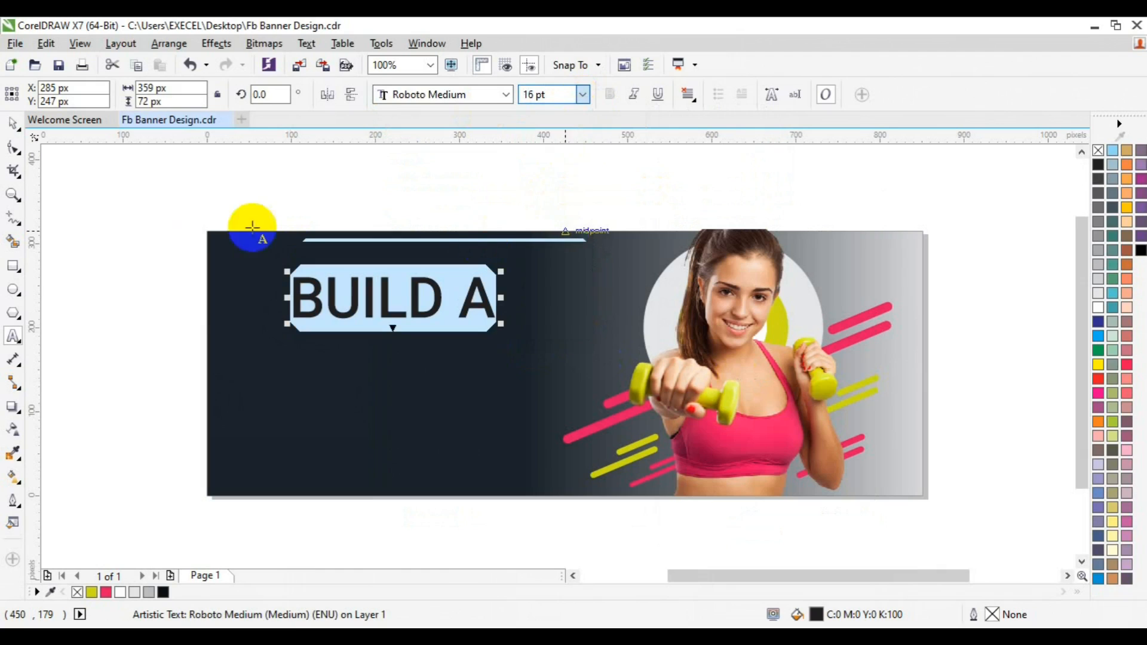
Fill the "BUILD A" text with white and move it toward the banner's left edge
{"action": "left_click", "coordinate": [20, 123]}
{"action": "left_click", "coordinate": [119, 592]}
{"action": "left_click_drag", "start_coordinate": [393, 303], "coordinate": [343, 302]}
{"action": "left_click", "coordinate": [133, 331]}
{"action": "left_click", "coordinate": [323, 306]}
{"action": "mouse_move", "coordinate": [1080, 452]}
{"action": "left_mouse_down"}
{"action": "mouse_move", "coordinate": [1080, 516]}
{"action": "mouse_move", "coordinate": [1080, 465]}
{"action": "left_mouse_up"}
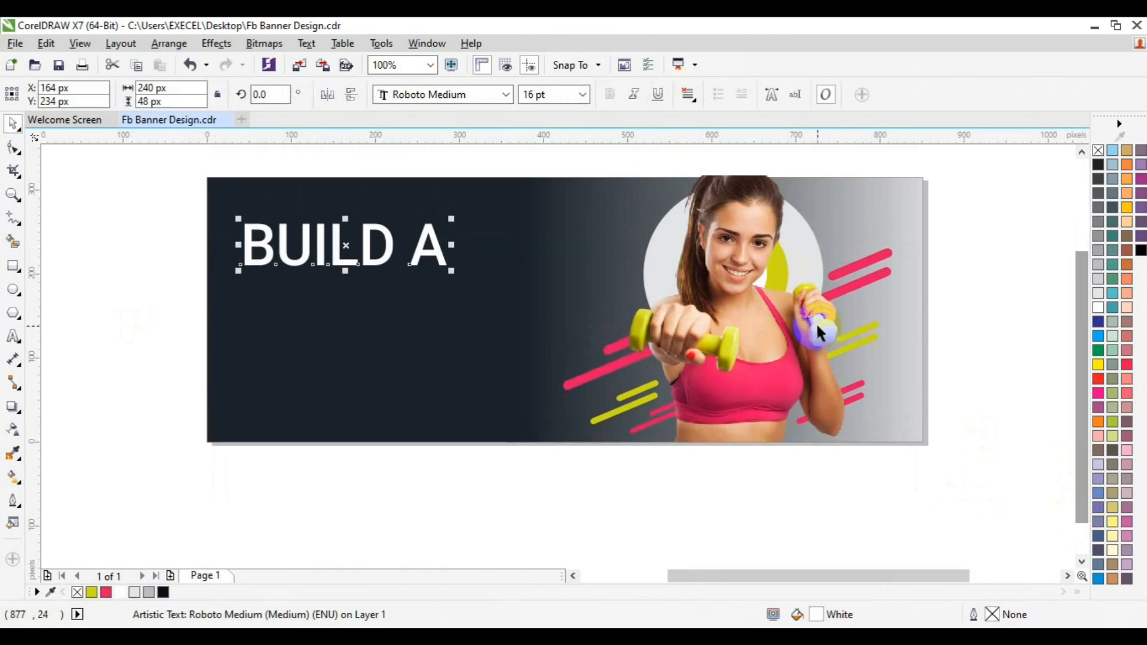
Reduce the "BUILD A" text to 8 pt and place a copy of it just below, slightly to the right
{"action": "left_click", "coordinate": [517, 95]}
{"action": "type", "text": "8"}
{"action": "key", "text": "Return"}
{"action": "left_click", "coordinate": [285, 274]}
{"action": "left_click_drag", "start_coordinate": [289, 255], "coordinate": [301, 281]}
Replace the lower copy's wording with "BETTER BODY"
{"action": "left_click", "coordinate": [322, 292]}
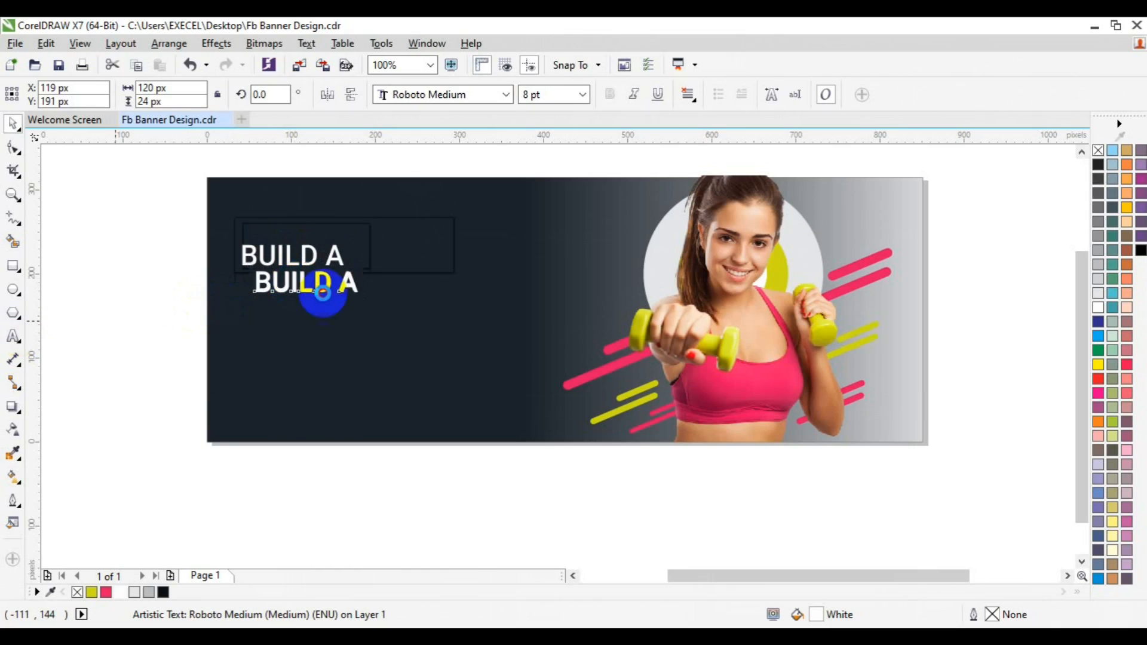
{"action": "key", "text": "ctrl+a"}
{"action": "type", "text": "BETT"}
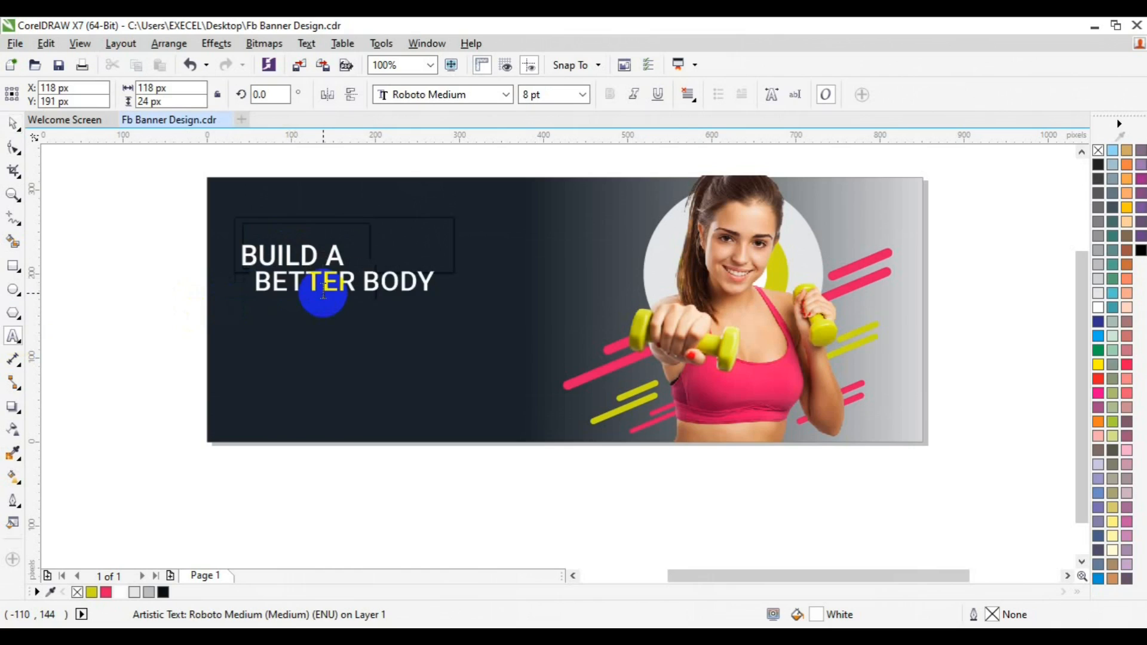
{"action": "type", "text": "ER BODY"}
Set the "BETTER BODY" text in Oswald Stencil at 18 pt
{"action": "key", "text": "ctrl+a"}
{"action": "left_click", "coordinate": [506, 100]}
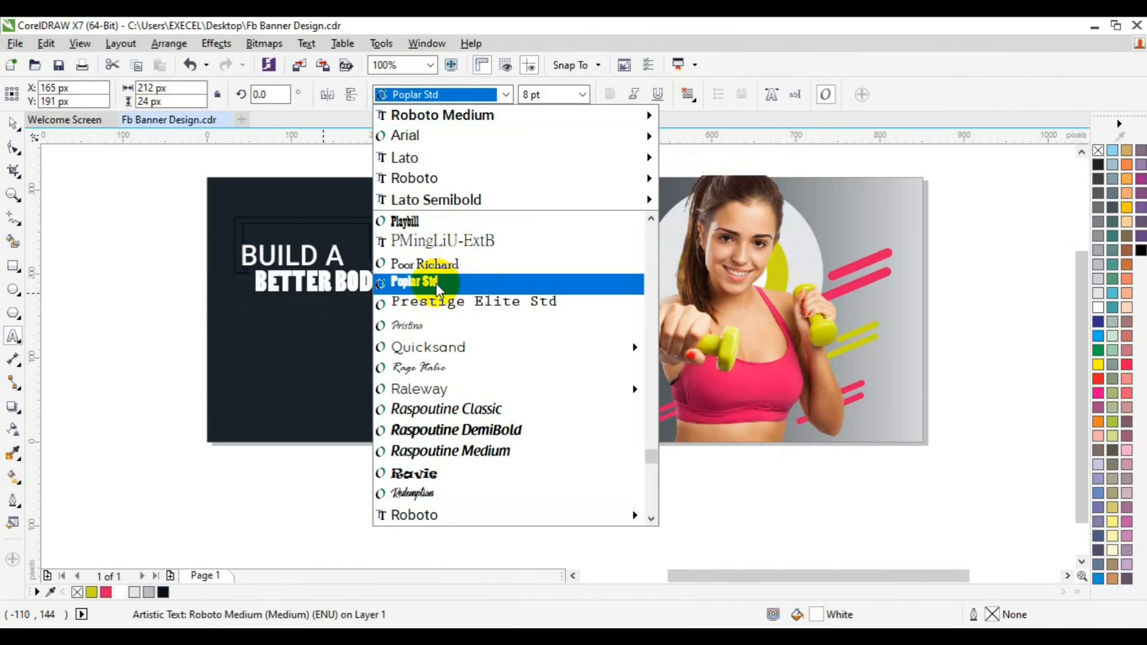
{"action": "mouse_move", "coordinate": [507, 347]}
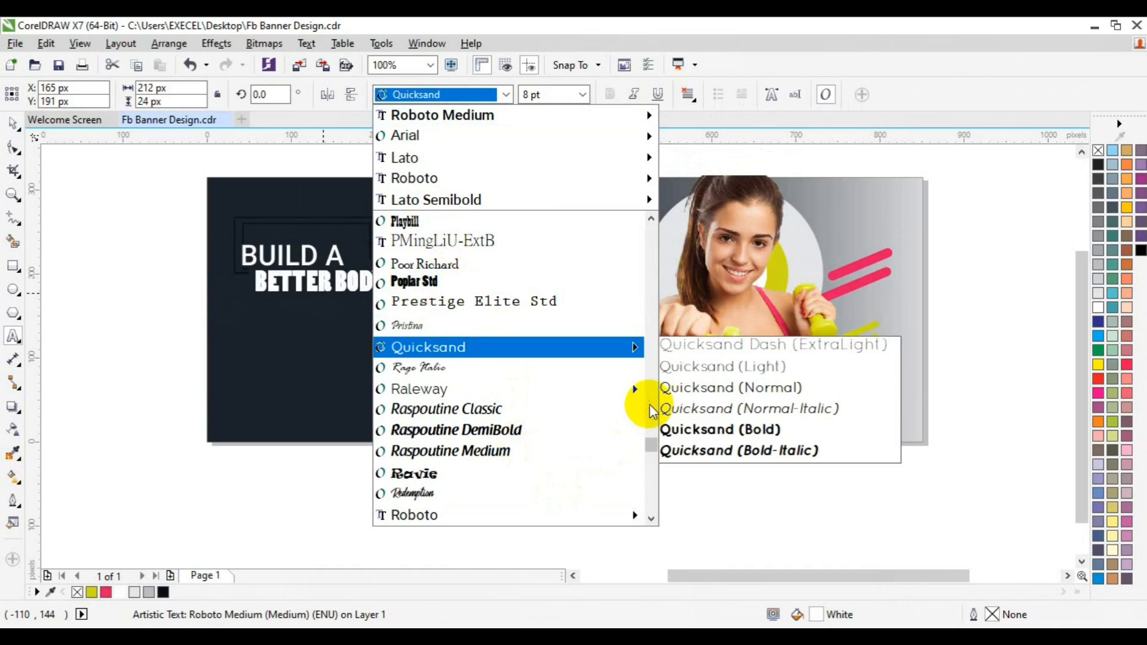
{"action": "scroll", "coordinate": [651, 412], "scroll_direction": "up", "scroll_amount": 5}
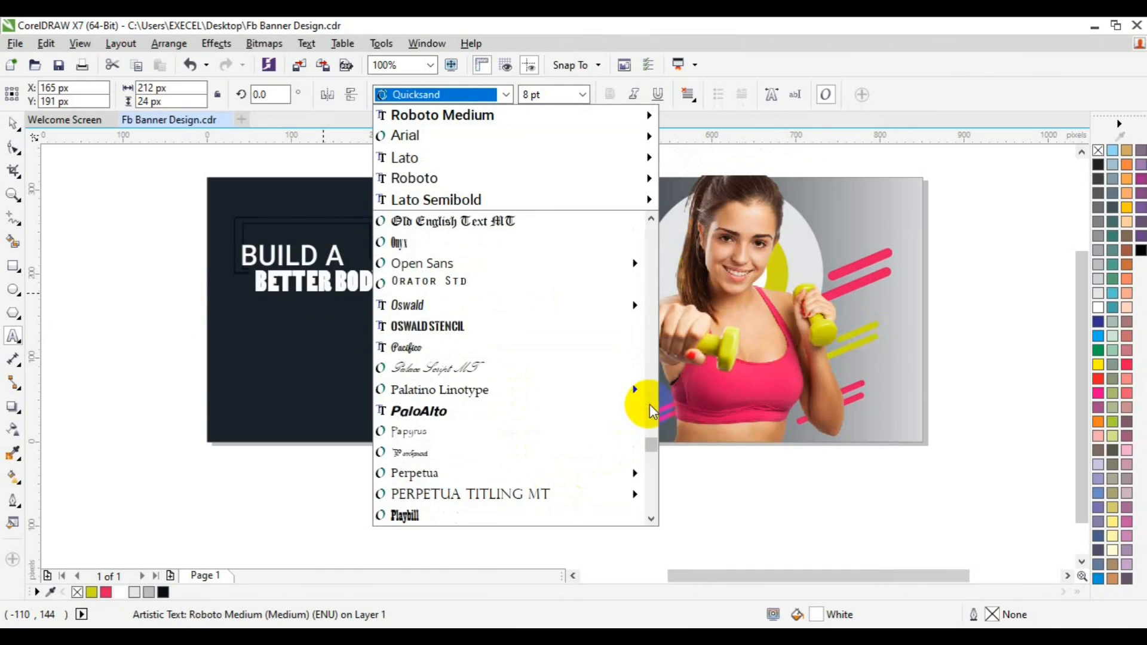
{"action": "left_click", "coordinate": [496, 327]}
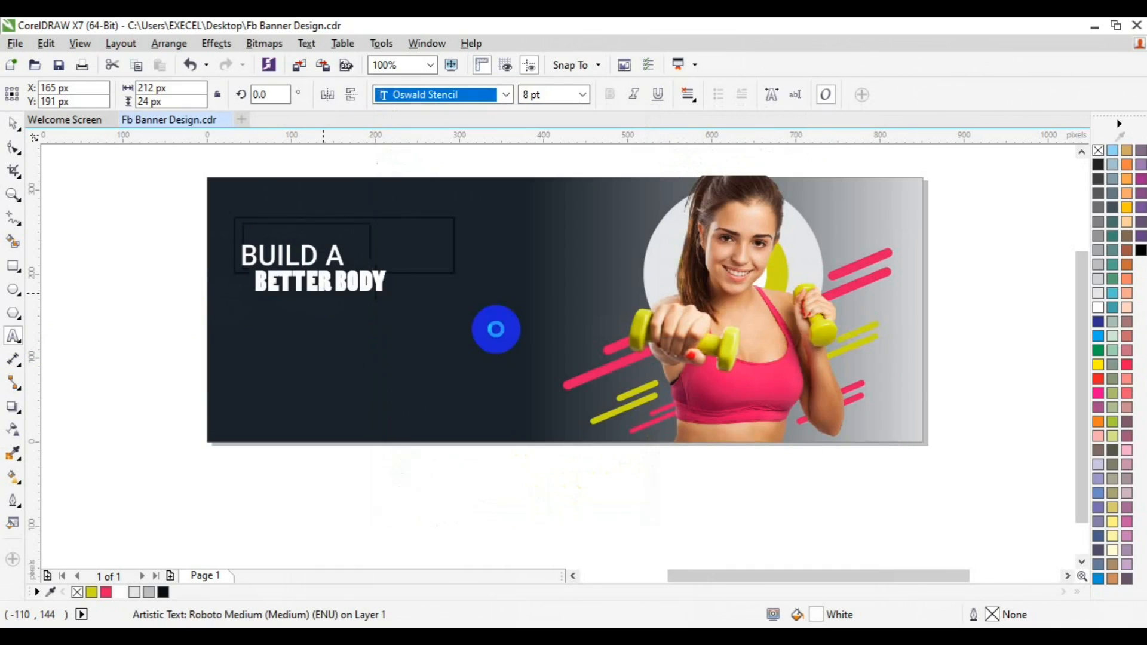
{"action": "left_click", "coordinate": [585, 103]}
{"action": "left_click", "coordinate": [564, 240]}
Move the "BETTER BODY" text directly beneath "BUILD A", centred at about X 222 px, Y 165 px
{"action": "left_click", "coordinate": [13, 123]}
{"action": "left_click", "coordinate": [307, 248]}
{"action": "mouse_move", "coordinate": [400, 290]}
{"action": "left_mouse_down"}
{"action": "mouse_move", "coordinate": [379, 295]}
{"action": "mouse_move", "coordinate": [395, 303]}
{"action": "left_mouse_up"}
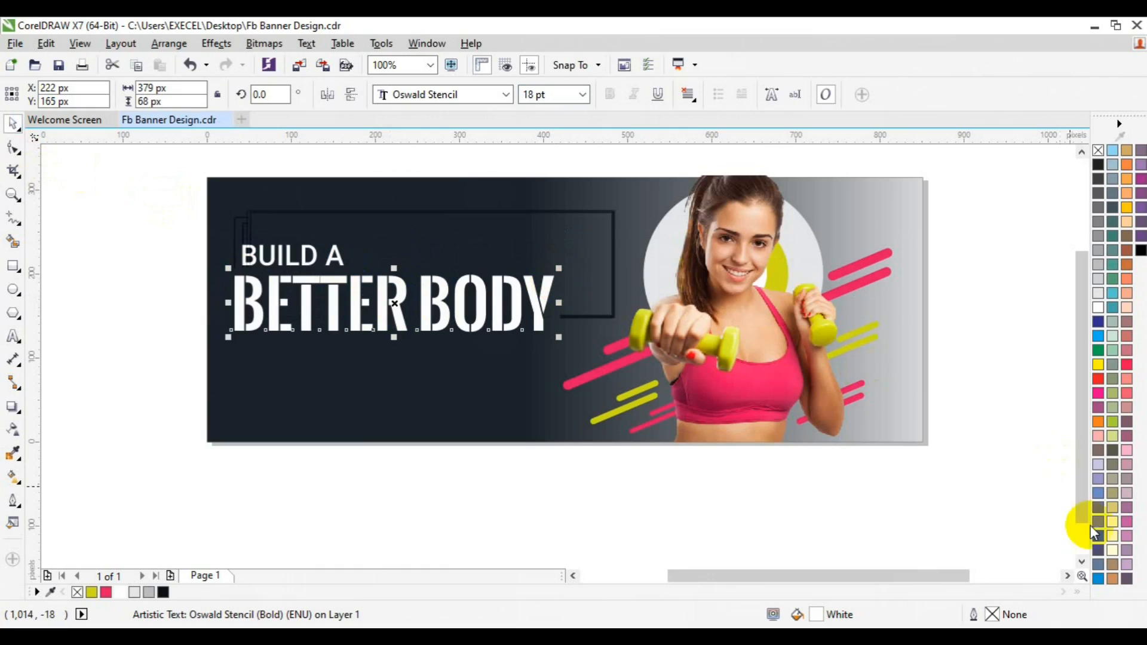
{"action": "left_click", "coordinate": [1082, 539]}
{"action": "left_click_drag", "start_coordinate": [1084, 517], "coordinate": [1077, 488]}
Enlarge the "BUILD A" text to 12 pt
{"action": "left_click", "coordinate": [334, 255]}
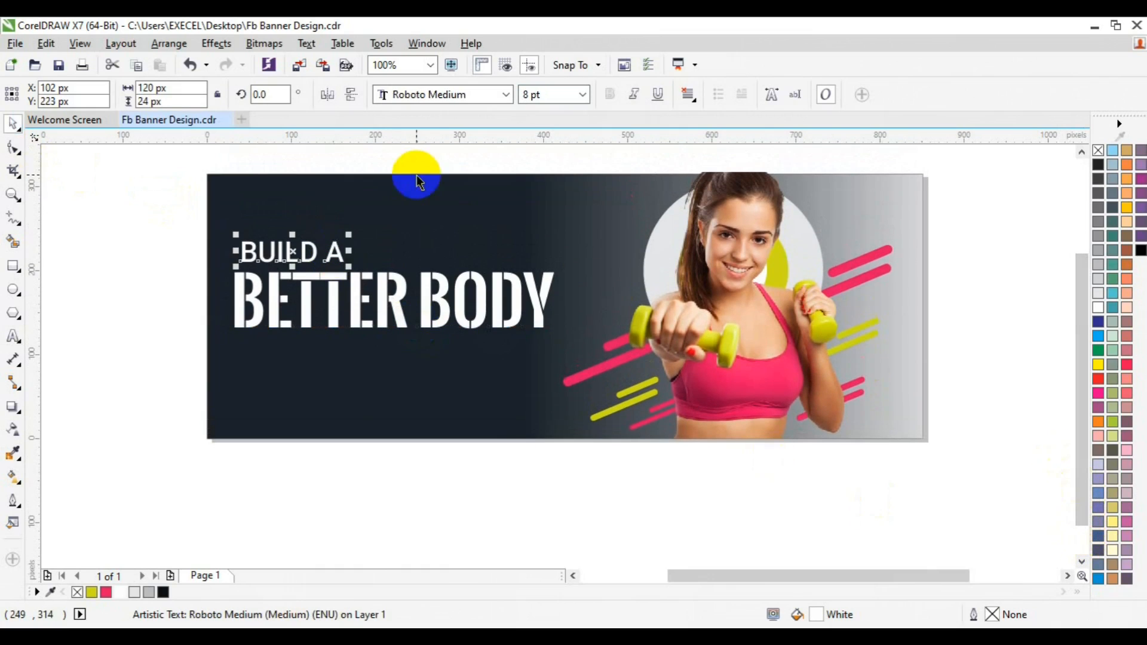
{"action": "left_click", "coordinate": [528, 96]}
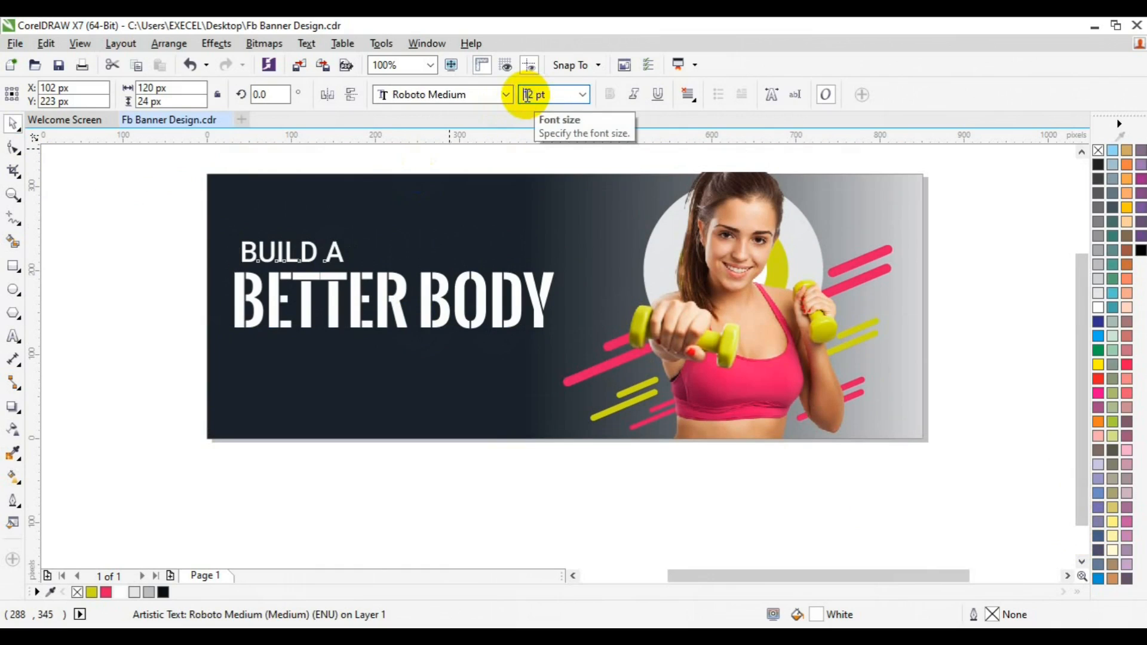
{"action": "type", "text": "12"}
{"action": "key", "text": "Return"}
Left-align "BUILD A" with "BETTER BODY" and fill "BUILD A" with the lime document colour
{"action": "left_click", "coordinate": [354, 305], "text": "shift"}
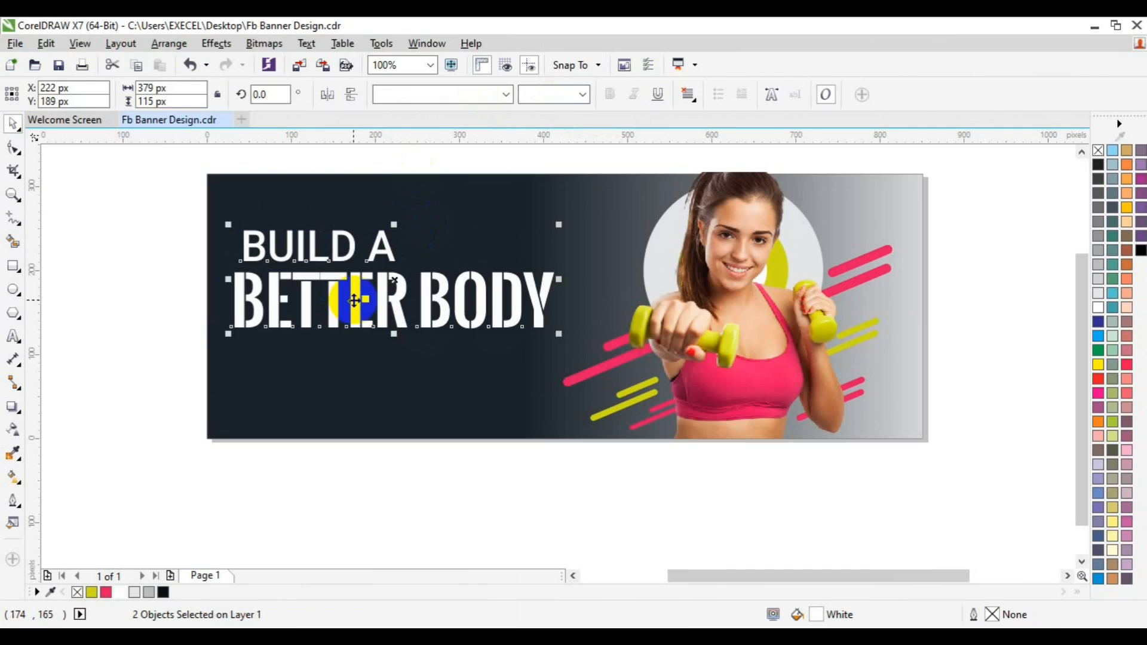
{"action": "left_click", "coordinate": [154, 304]}
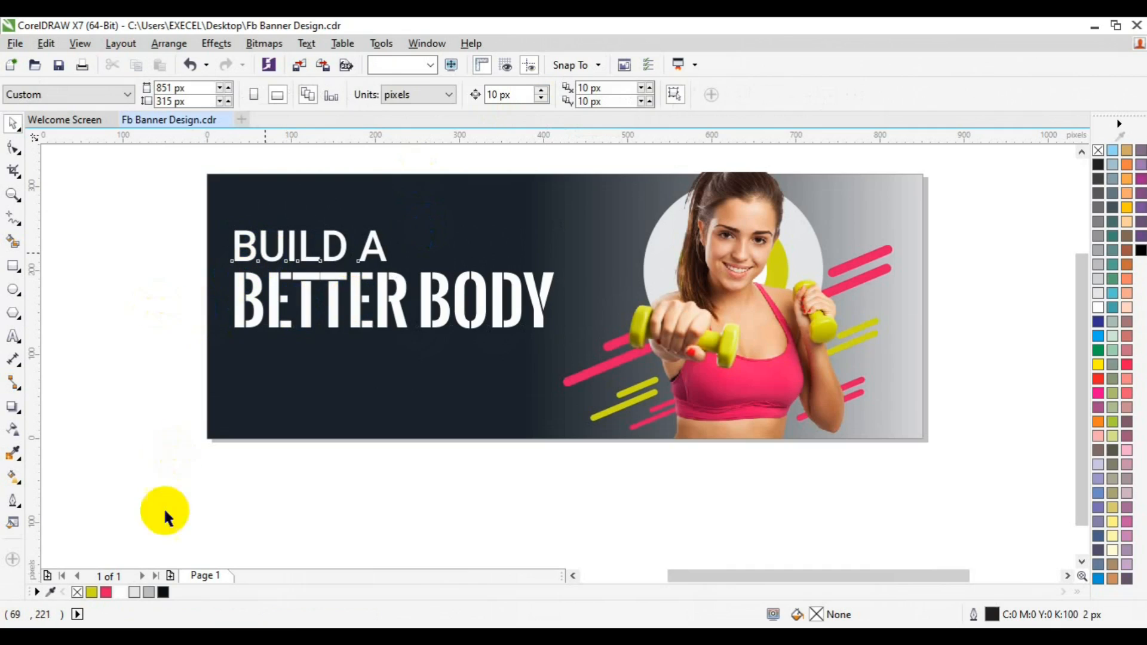
{"action": "left_click", "coordinate": [94, 591]}
{"action": "left_click", "coordinate": [116, 398]}
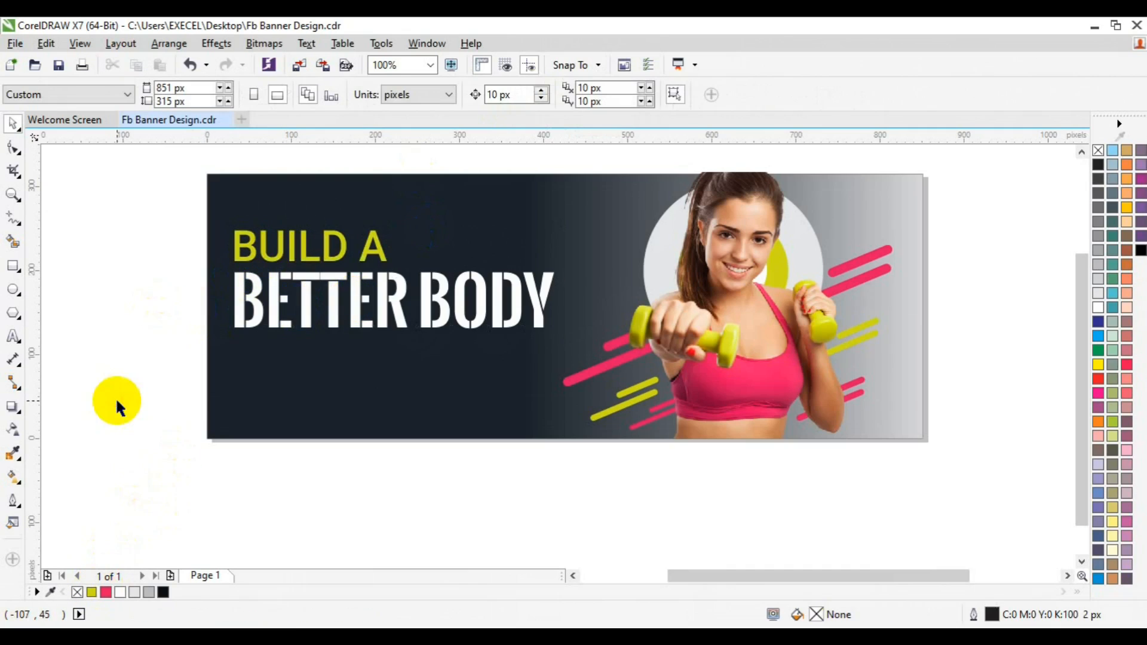
Draw a rectangle about 179 by 34 px beside "BUILD A" above "BODY" and give it a 10% black outline
{"action": "left_click", "coordinate": [12, 266]}
{"action": "left_click_drag", "start_coordinate": [404, 234], "coordinate": [554, 263]}
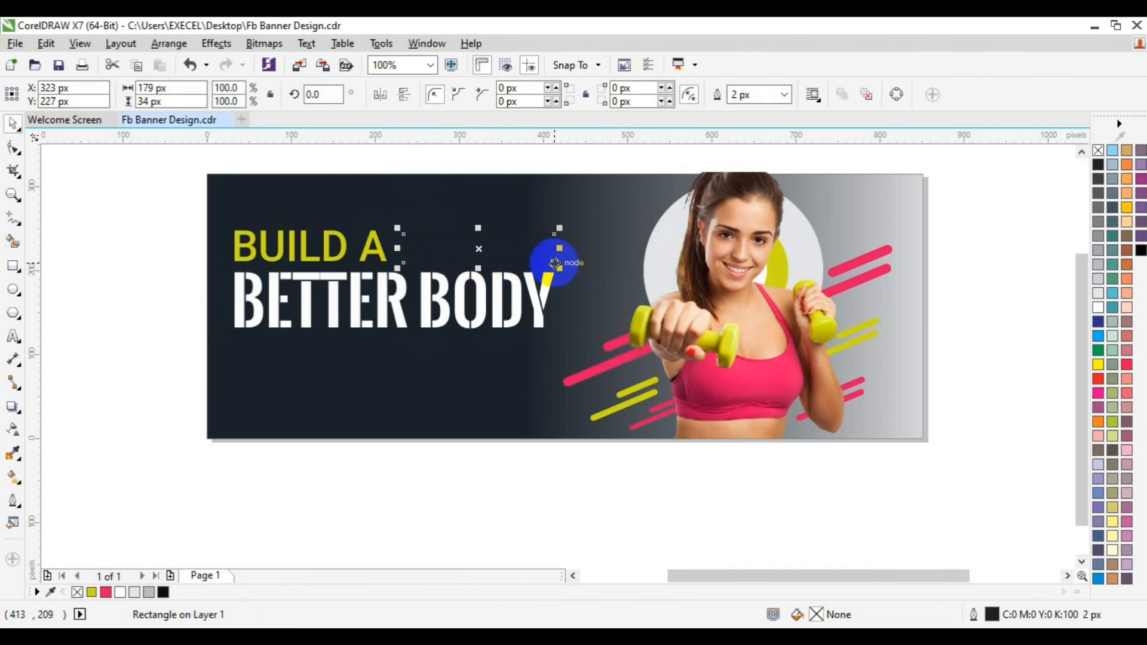
{"action": "key", "text": "space"}
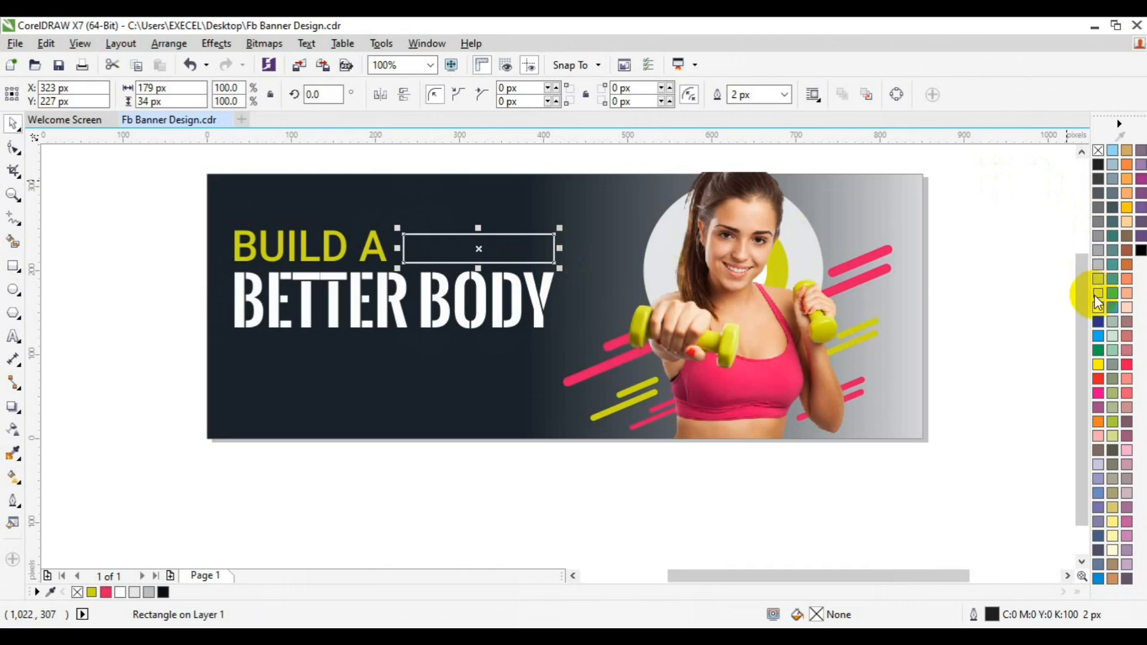
Group the two headline texts and align the group's right edge with the outlined rectangle
{"action": "left_click", "coordinate": [341, 245]}
{"action": "left_click", "coordinate": [333, 321], "text": "shift"}
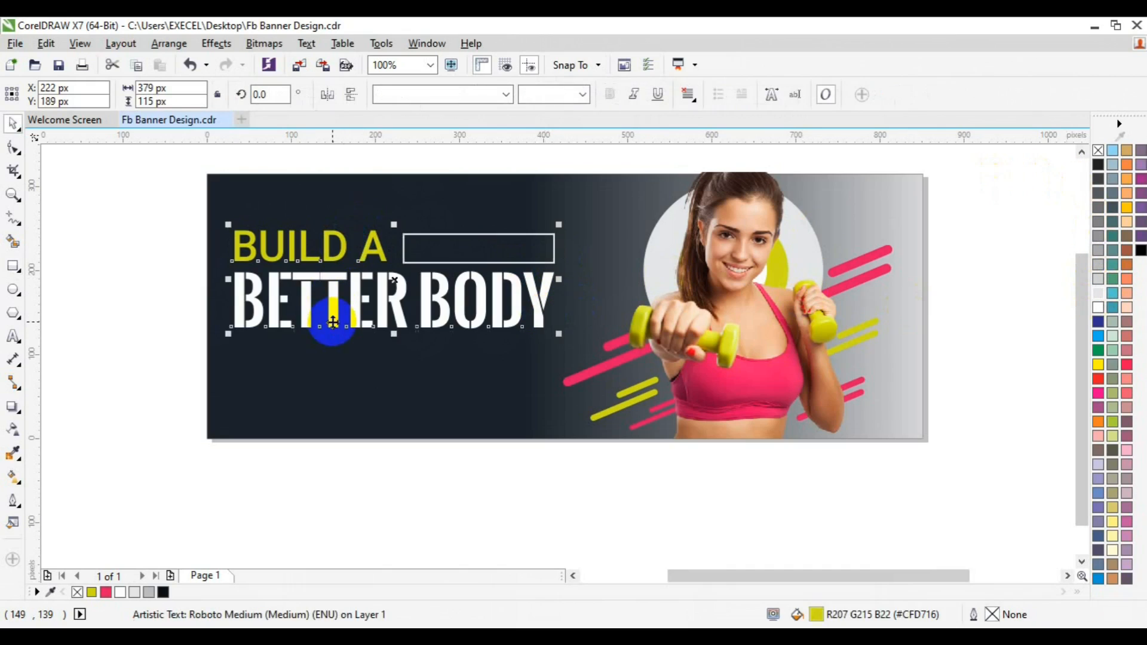
{"action": "left_click", "coordinate": [406, 251], "text": "shift"}
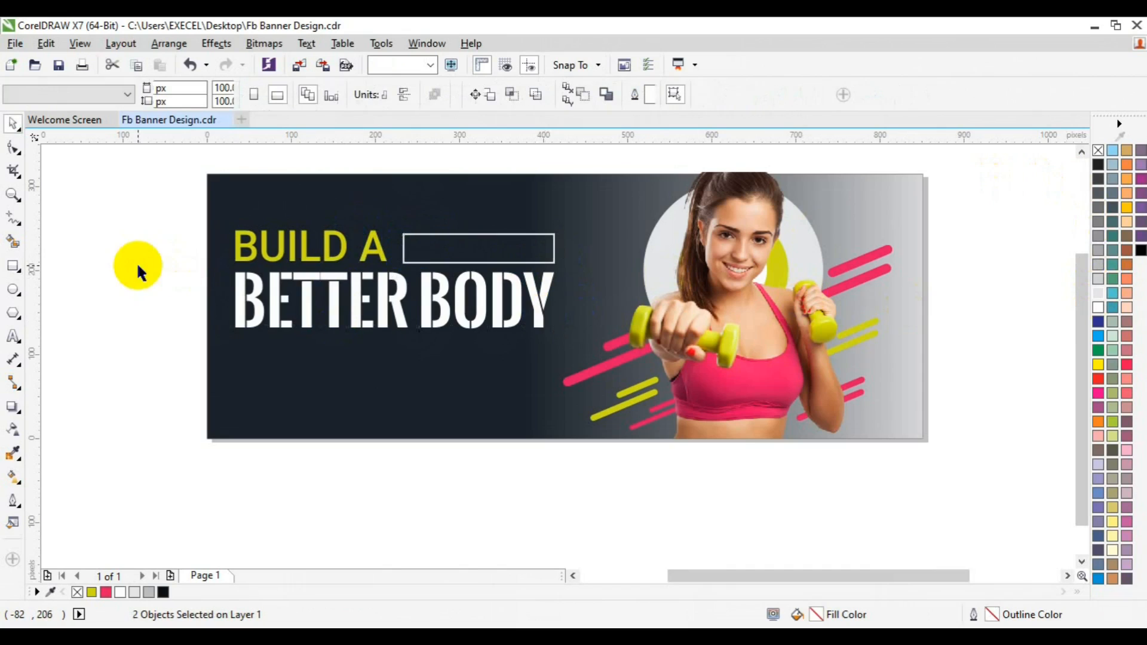
Convert the outlined rectangle to curves and shift its lower-left node to the right so the left side slants
{"action": "left_click", "coordinate": [406, 254]}
{"action": "right_click", "coordinate": [407, 255]}
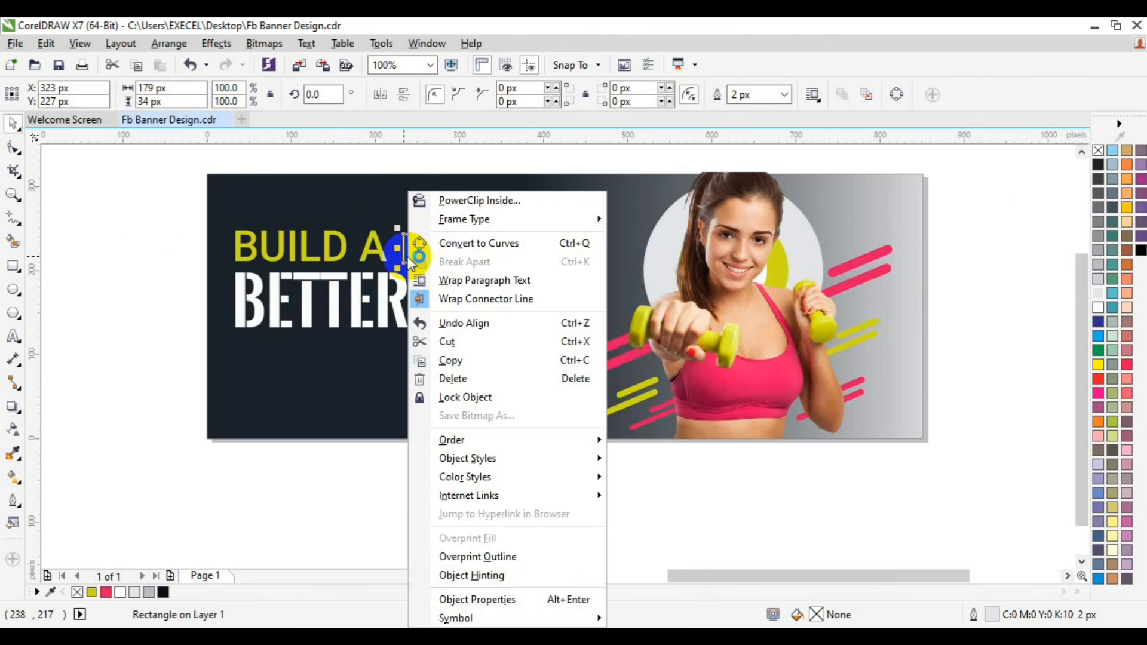
{"action": "left_click", "coordinate": [469, 246]}
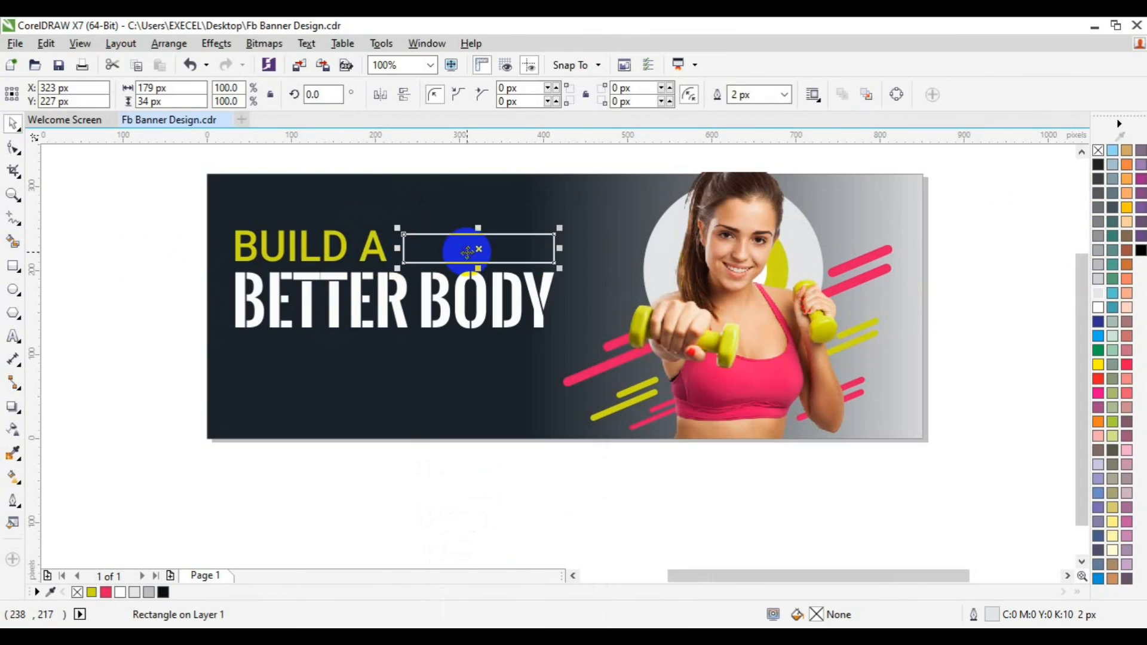
{"action": "left_click", "coordinate": [13, 150]}
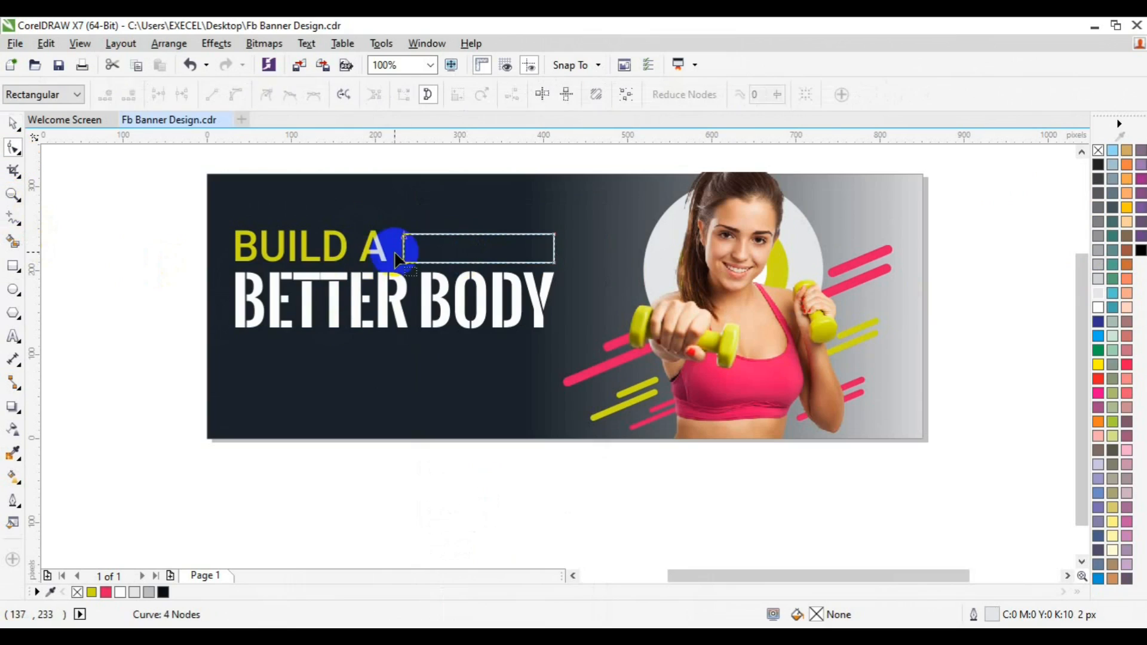
{"action": "left_click_drag", "start_coordinate": [392, 251], "coordinate": [429, 286]}
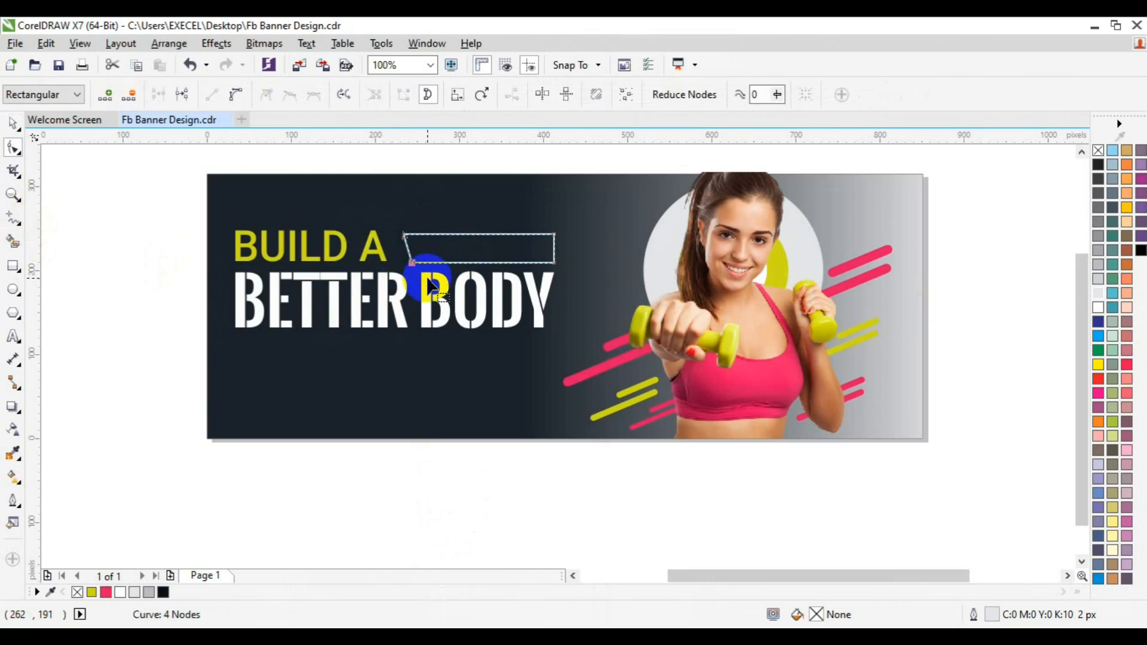
{"action": "key", "text": "space"}
Ungroup the headline texts and align "BUILD A" vertically with the slanted outline shape
{"action": "left_click", "coordinate": [364, 256]}
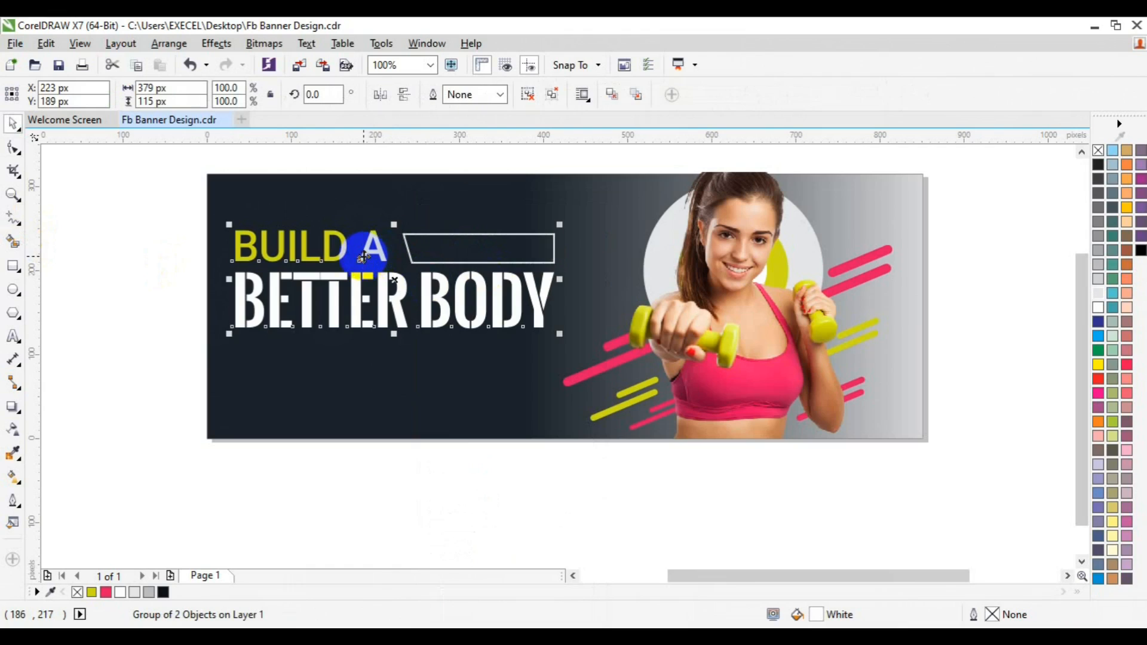
{"action": "key", "text": "ctrl+u"}
{"action": "left_click", "coordinate": [159, 227]}
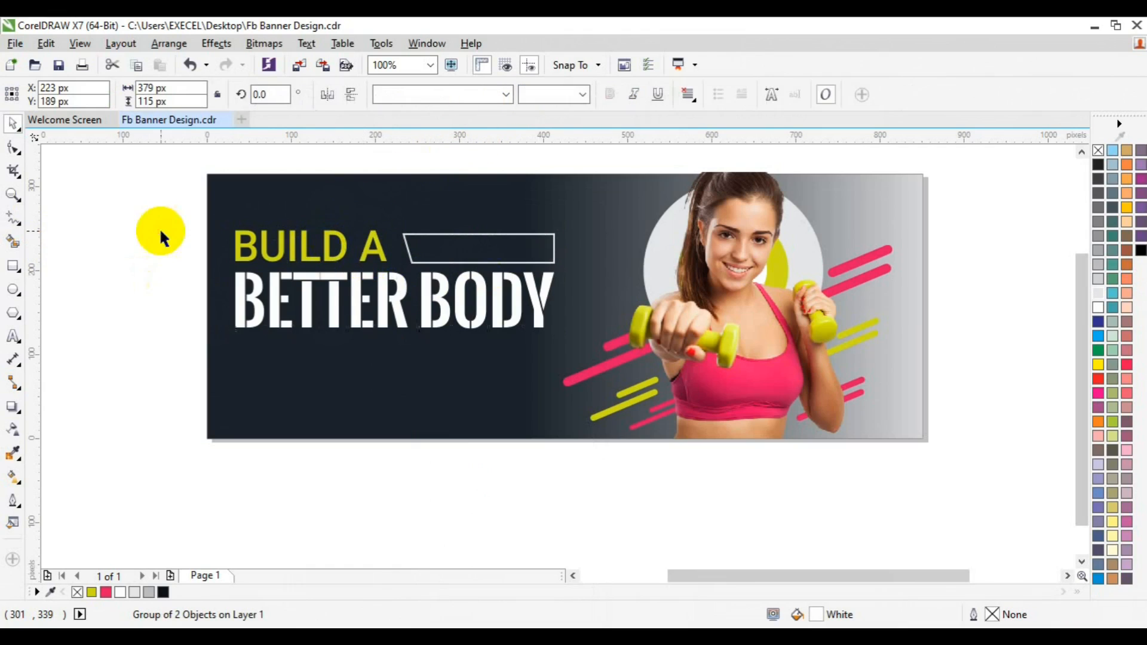
{"action": "left_click", "coordinate": [266, 253]}
{"action": "left_click", "coordinate": [408, 247], "text": "shift"}
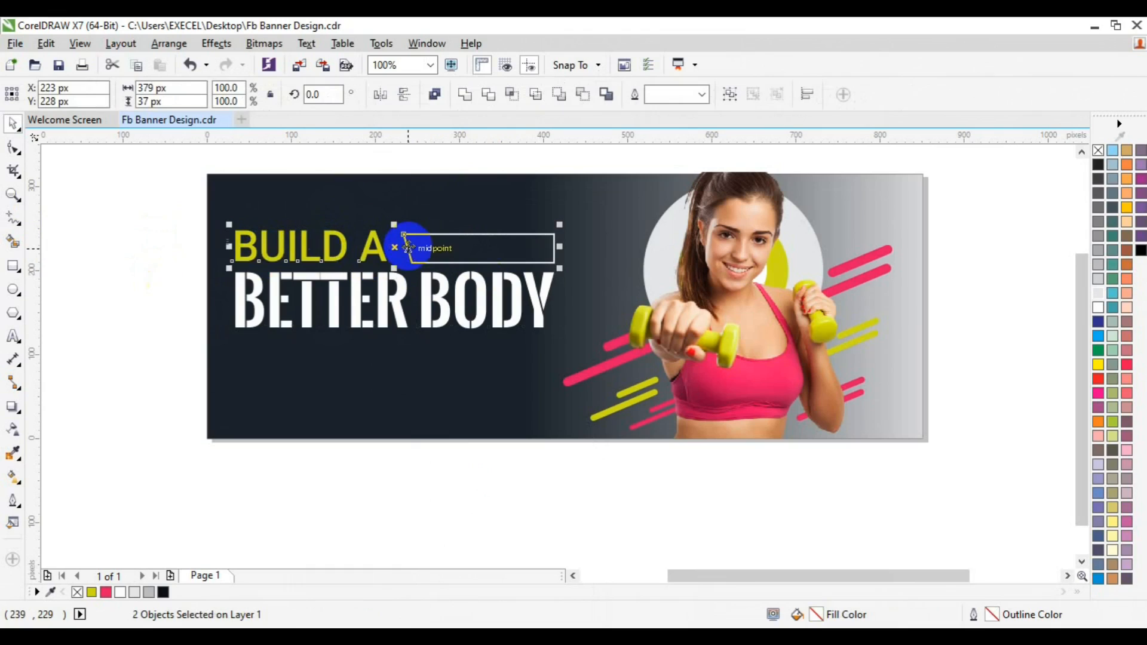
{"action": "left_click", "coordinate": [105, 237]}
Make five copies of the slanted outline shape, each offset about 8 px to the right of the previous one
{"action": "left_click", "coordinate": [419, 248]}
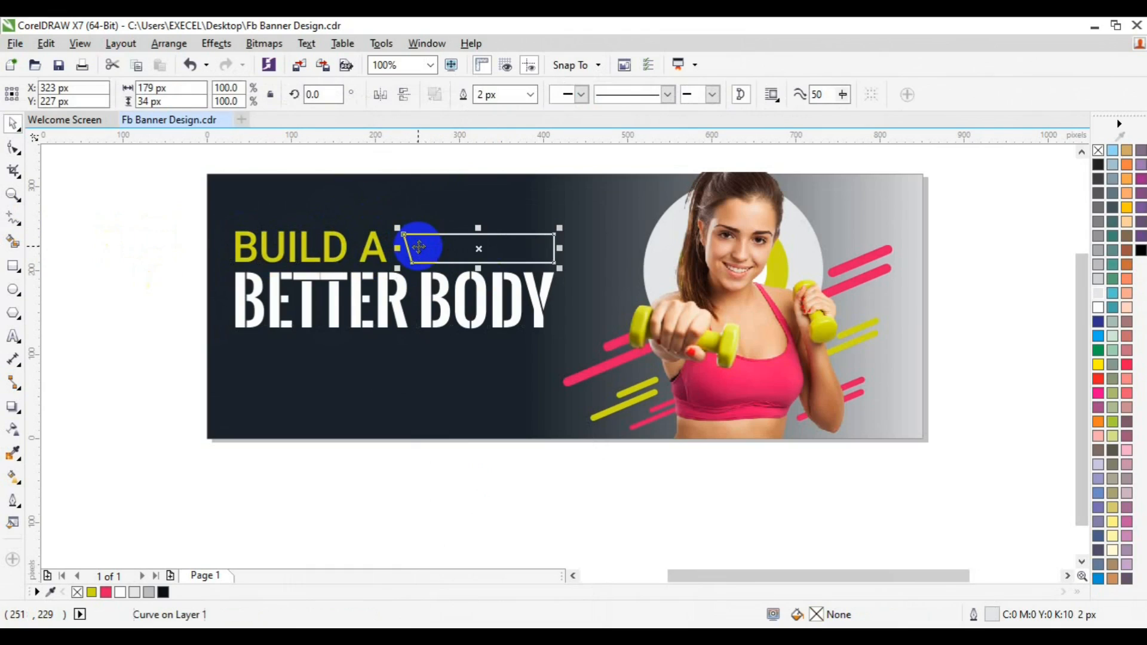
{"action": "left_click_drag", "start_coordinate": [419, 247], "coordinate": [426, 249]}
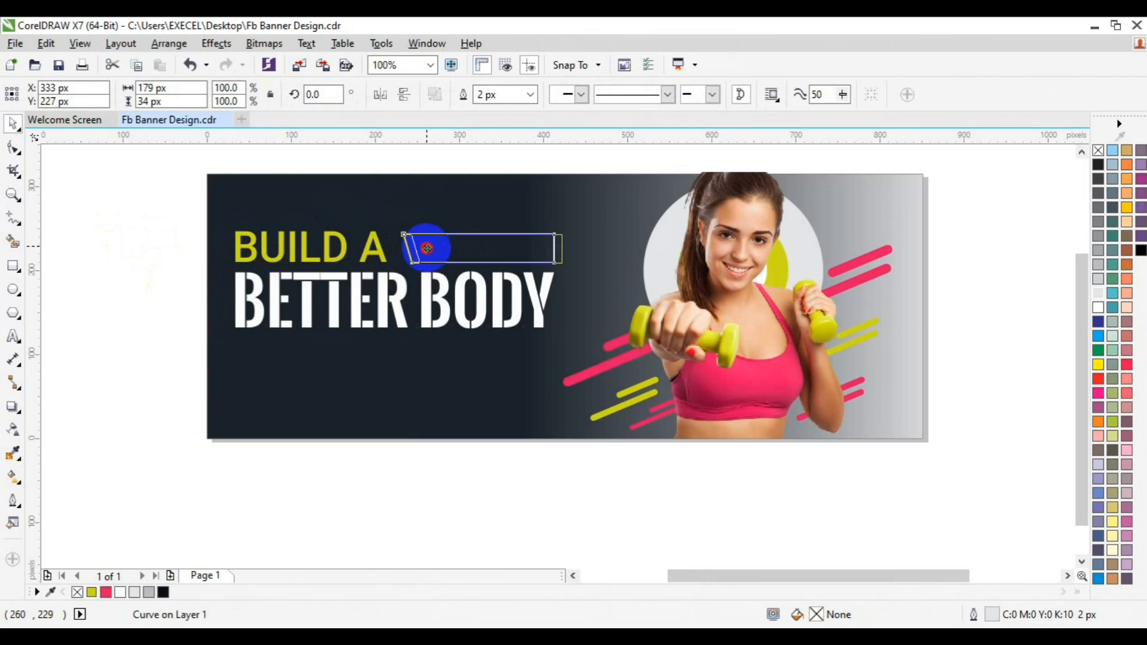
{"action": "left_click_drag", "start_coordinate": [425, 248], "coordinate": [425, 248]}
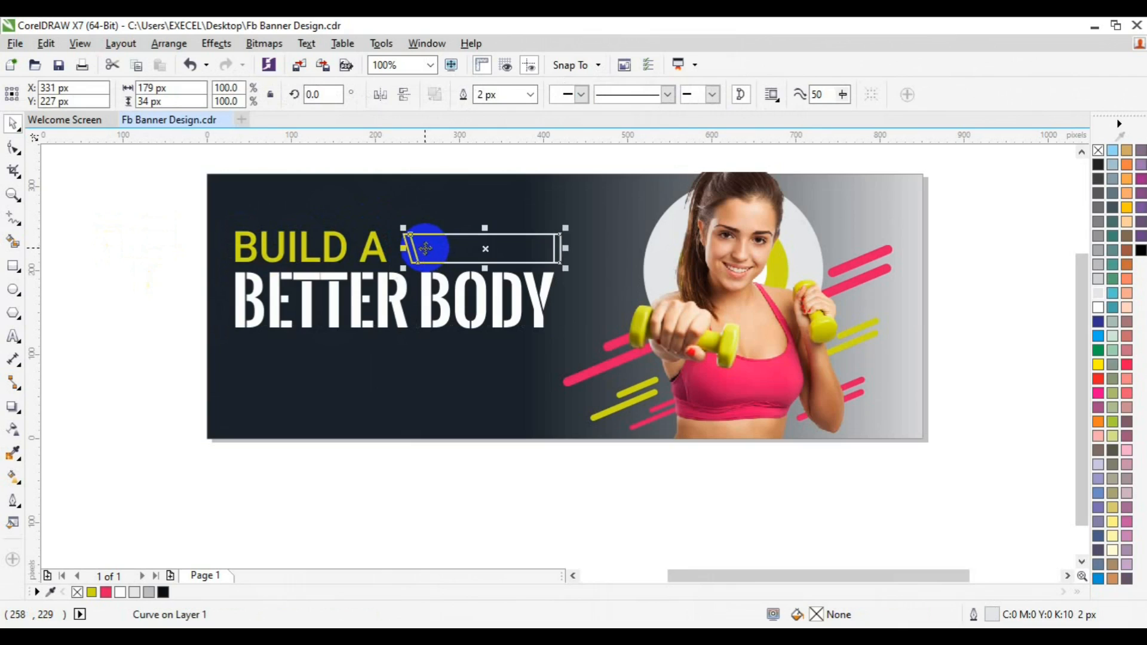
{"action": "key", "text": "Right"}
{"action": "key", "text": "Right"}
{"action": "key", "text": "Right"}
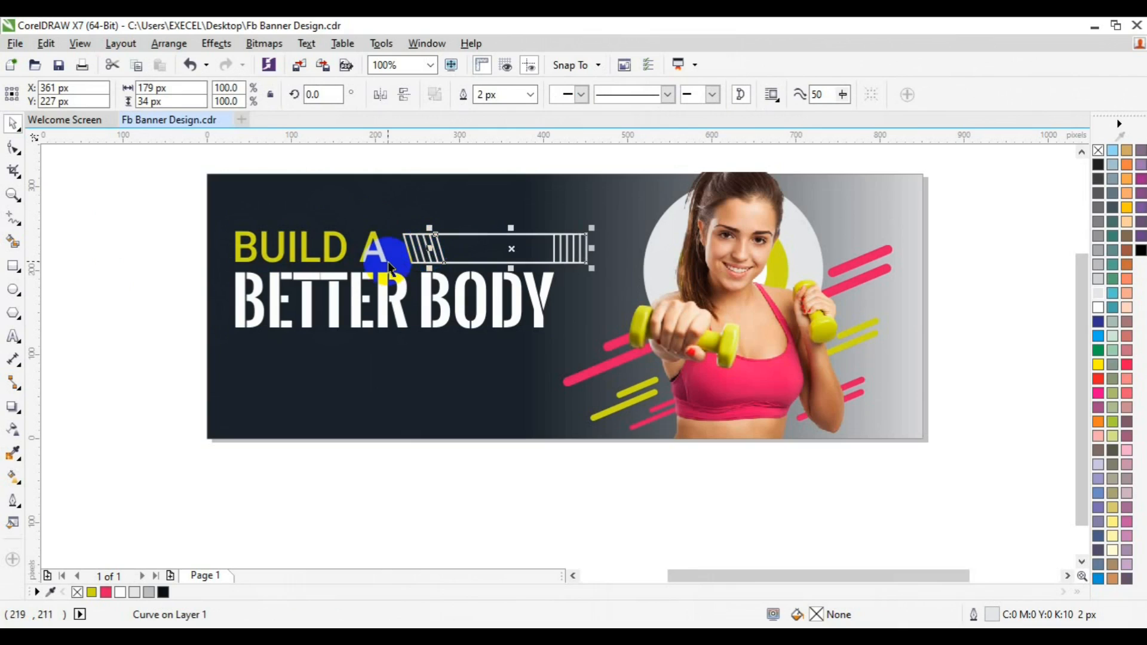
Smart-fill three alternate slanted gaps between the outline copies and colour the resulting stripes pink
{"action": "left_click", "coordinate": [16, 242]}
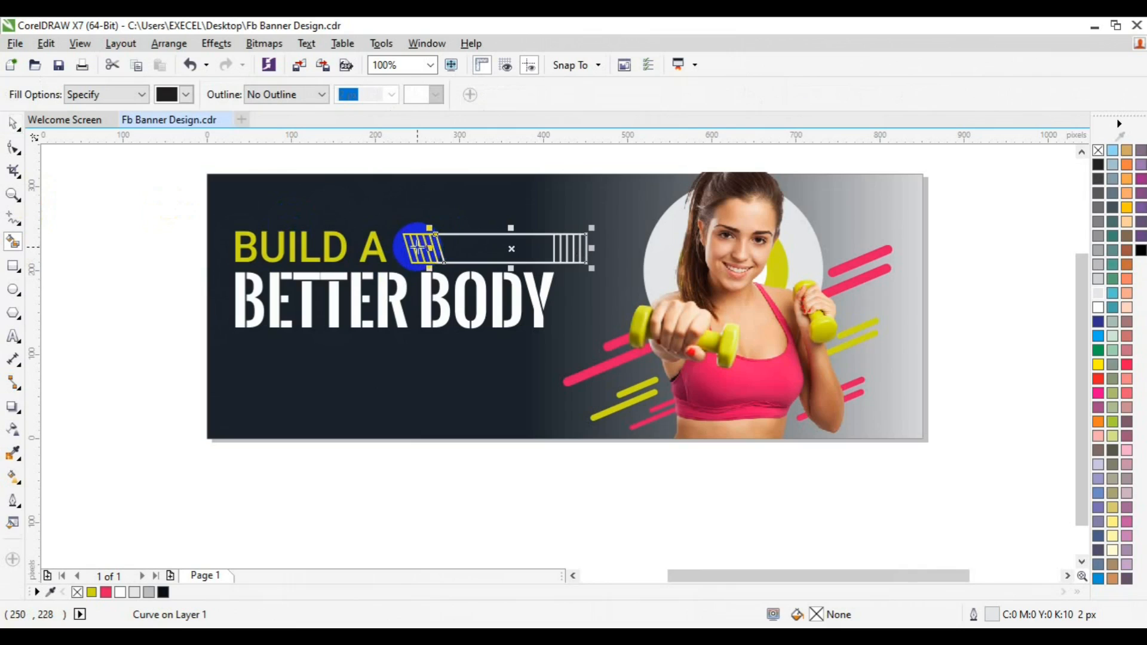
{"action": "left_click", "coordinate": [423, 249]}
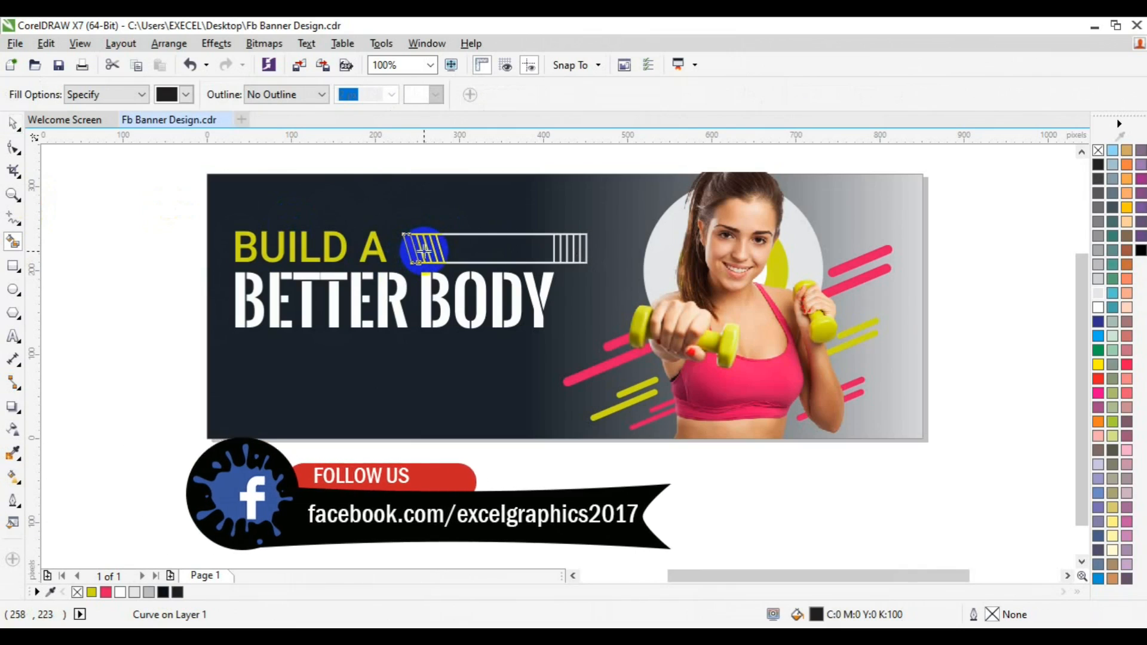
{"action": "key", "text": "space"}
{"action": "left_click", "coordinate": [426, 257], "text": "shift"}
{"action": "left_click", "coordinate": [413, 257], "text": "shift"}
{"action": "left_click", "coordinate": [107, 593]}
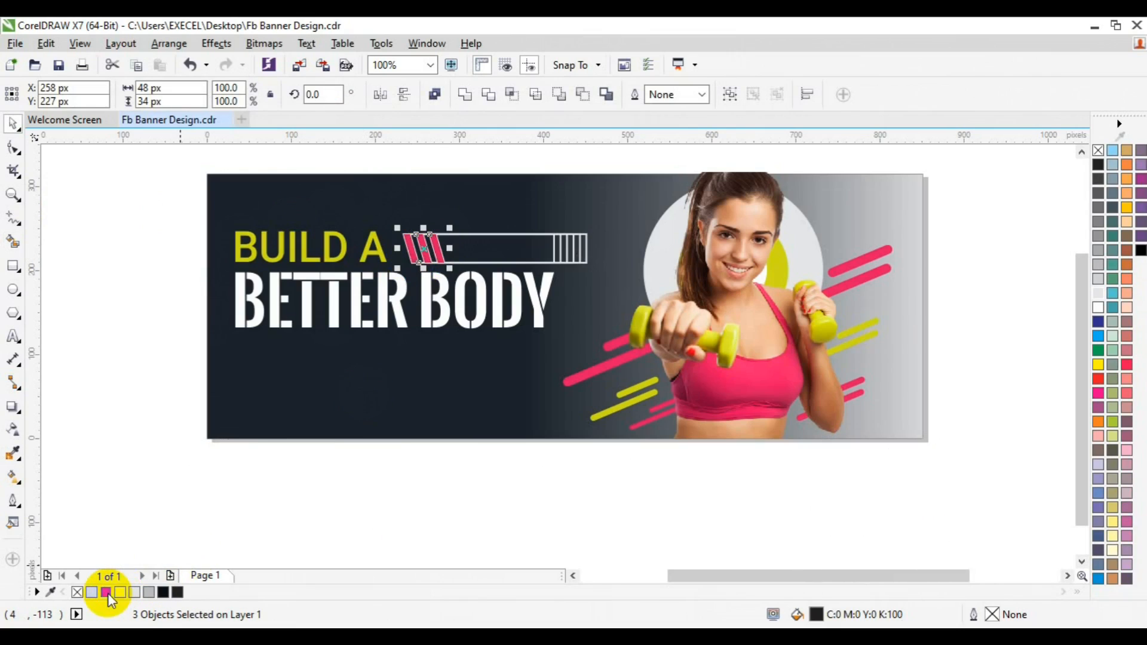
Shift the three pink stripes 30 px to the left and group them
{"action": "key", "text": "Left"}
{"action": "key", "text": "Left"}
{"action": "key", "text": "Left"}
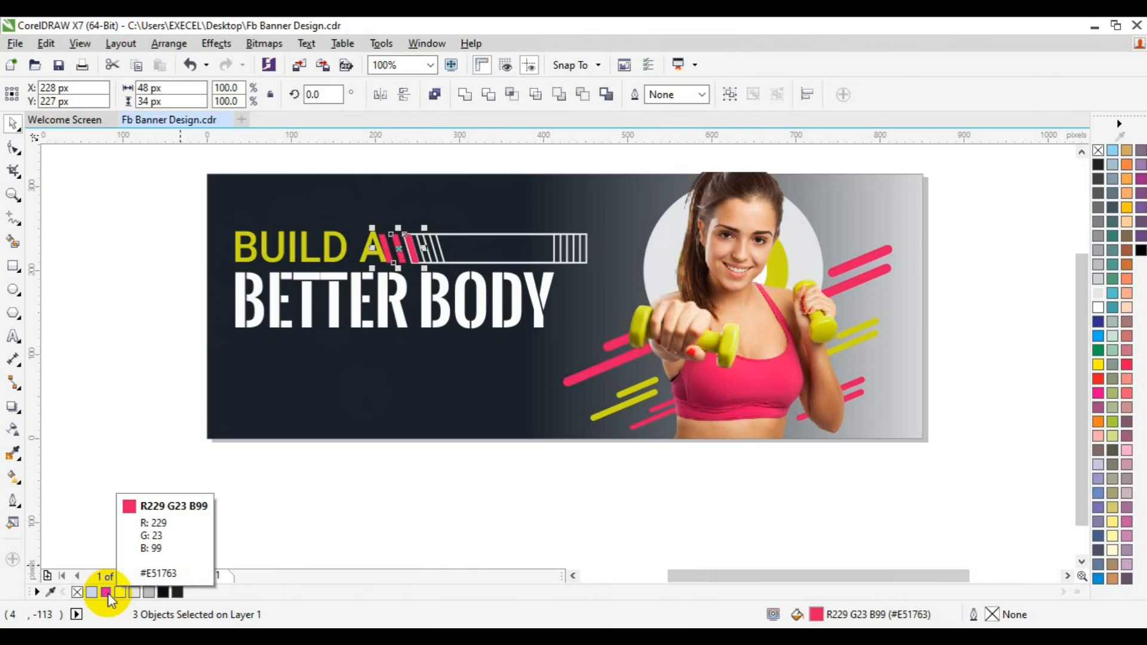
{"action": "key", "text": "ctrl+g"}
Delete the surplus slanted outline copies, keeping one outline shape beside the pink stripes
{"action": "left_click", "coordinate": [582, 251]}
{"action": "left_click", "coordinate": [579, 252]}
{"action": "left_click", "coordinate": [584, 256]}
{"action": "key", "text": "Delete"}
{"action": "left_click", "coordinate": [575, 258]}
{"action": "key", "text": "Delete"}
{"action": "left_click", "coordinate": [561, 255]}
{"action": "key", "text": "Delete"}
{"action": "left_click", "coordinate": [554, 258]}
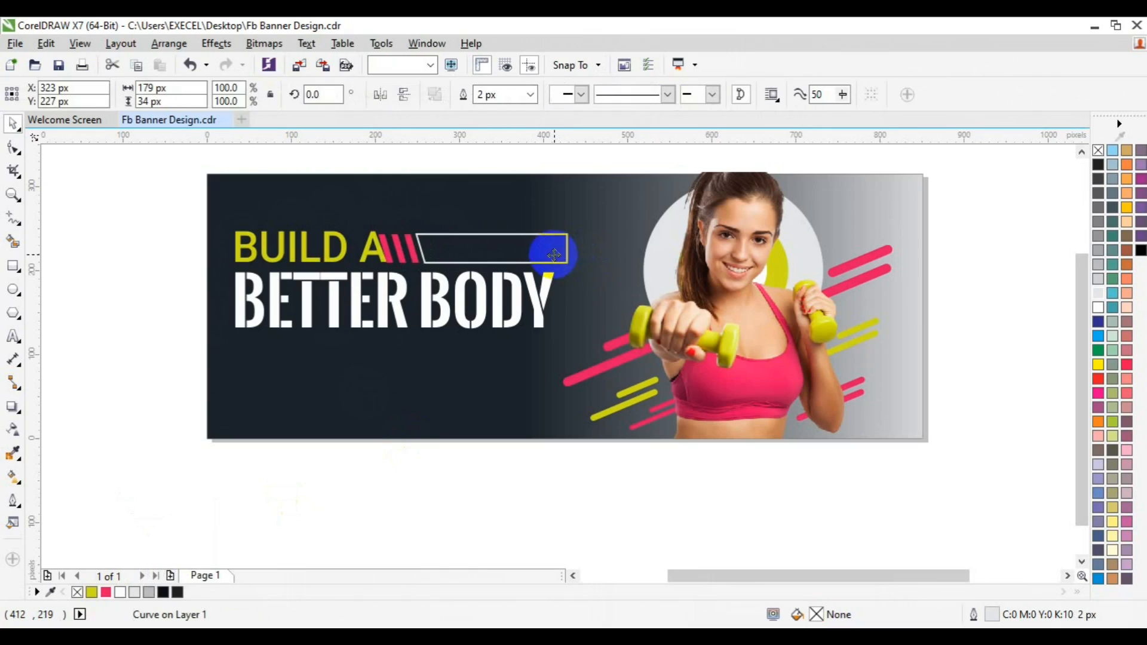
{"action": "key", "text": "Delete"}
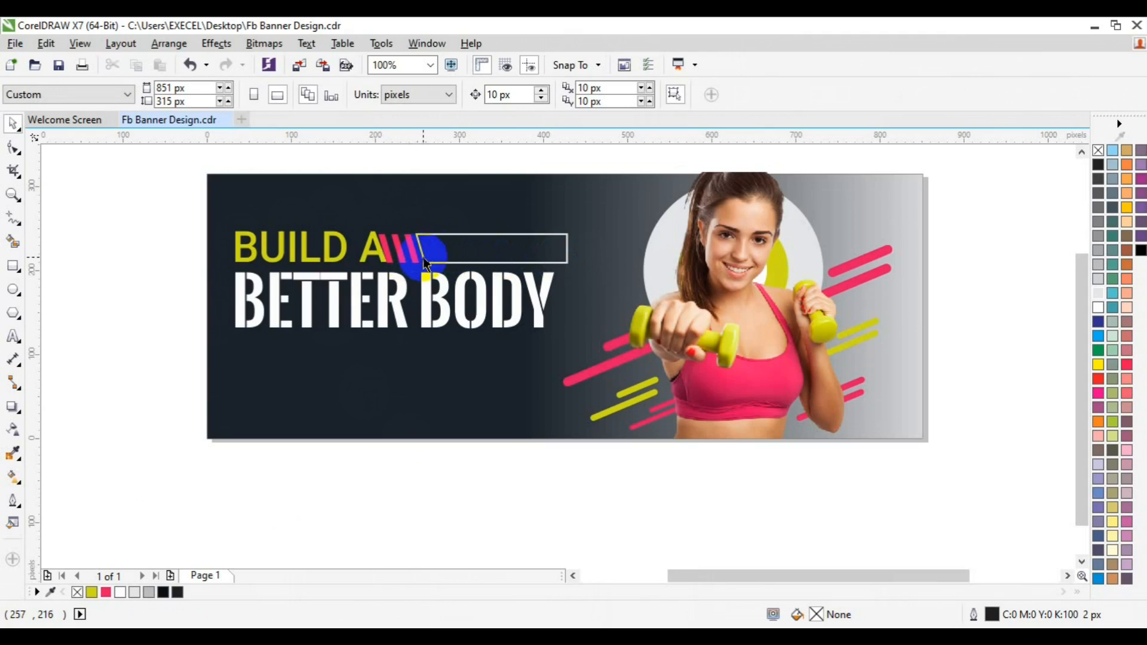
Move the slanted outline shape slightly to the right and delete the pink stripe group
{"action": "left_click", "coordinate": [423, 256]}
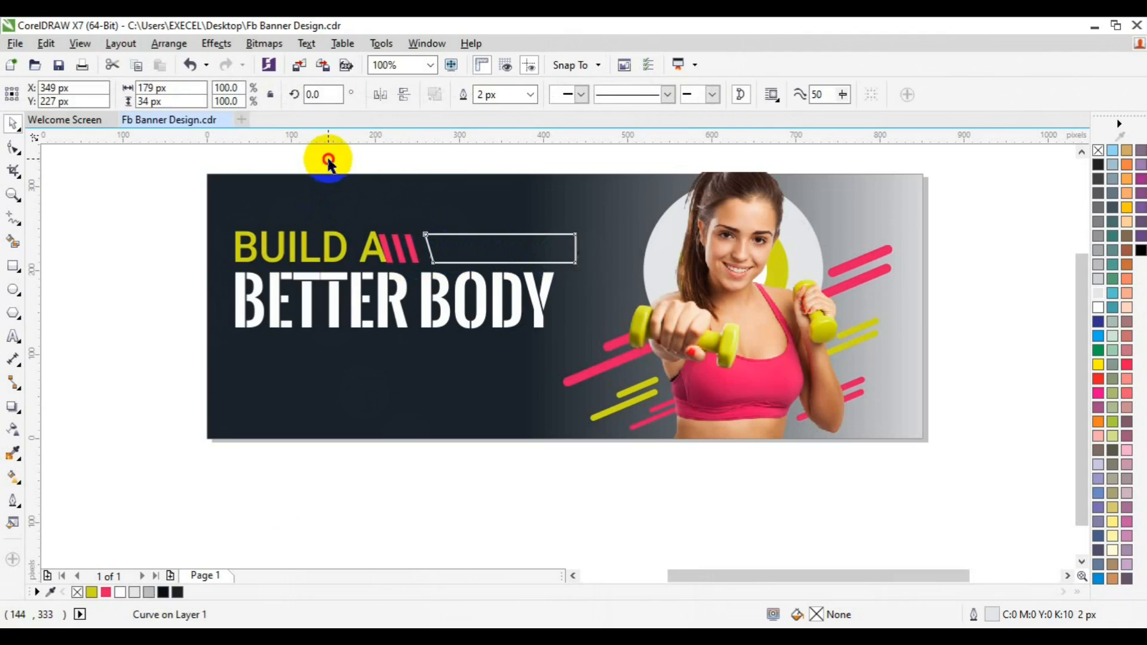
{"action": "left_click", "coordinate": [418, 259]}
{"action": "key", "text": "Delete"}
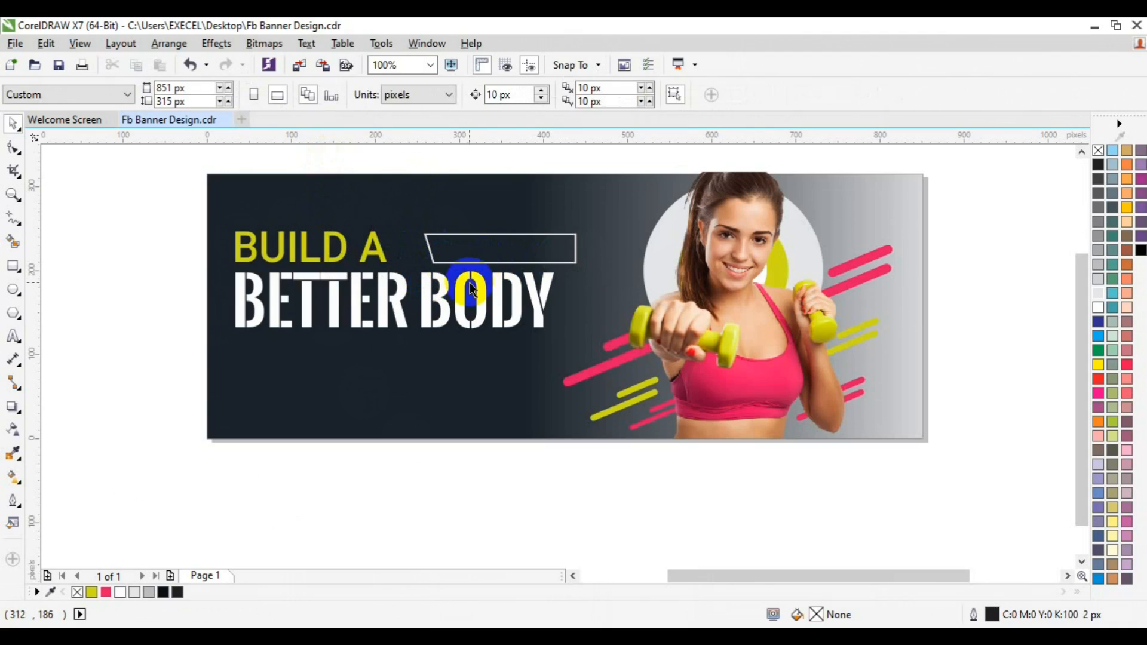
Align the right edge of "BETTER BODY" with the right edge of the slanted outline shape
{"action": "left_click", "coordinate": [469, 282]}
{"action": "left_click", "coordinate": [466, 292]}
{"action": "left_click", "coordinate": [460, 241], "text": "shift"}
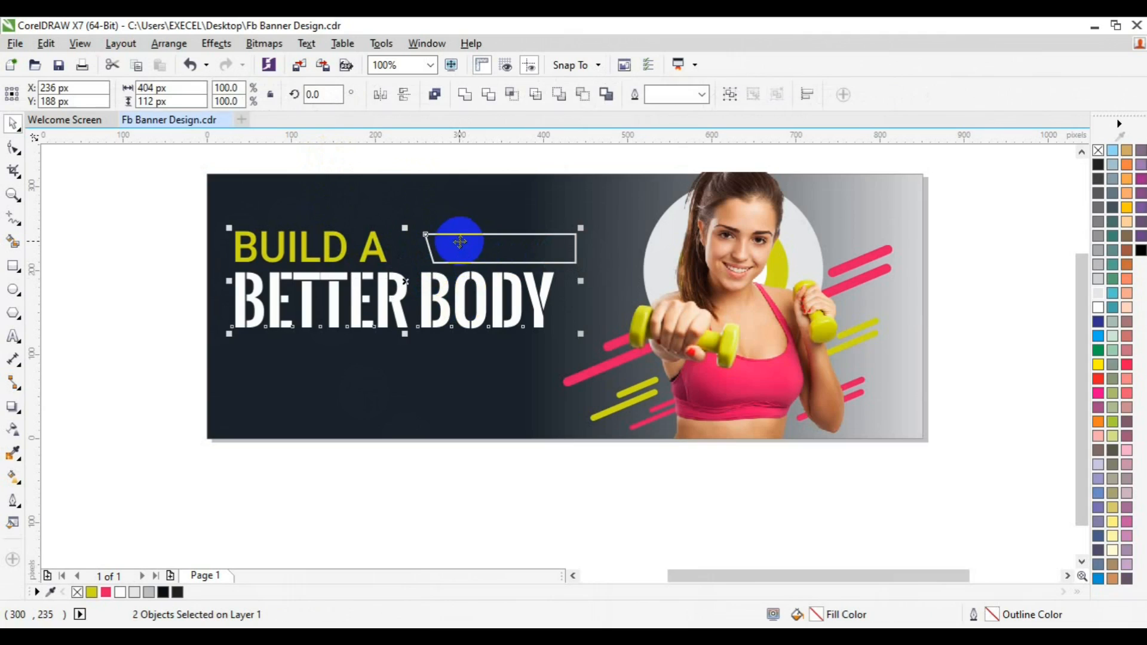
{"action": "key", "text": "l"}
{"action": "key", "text": "r"}
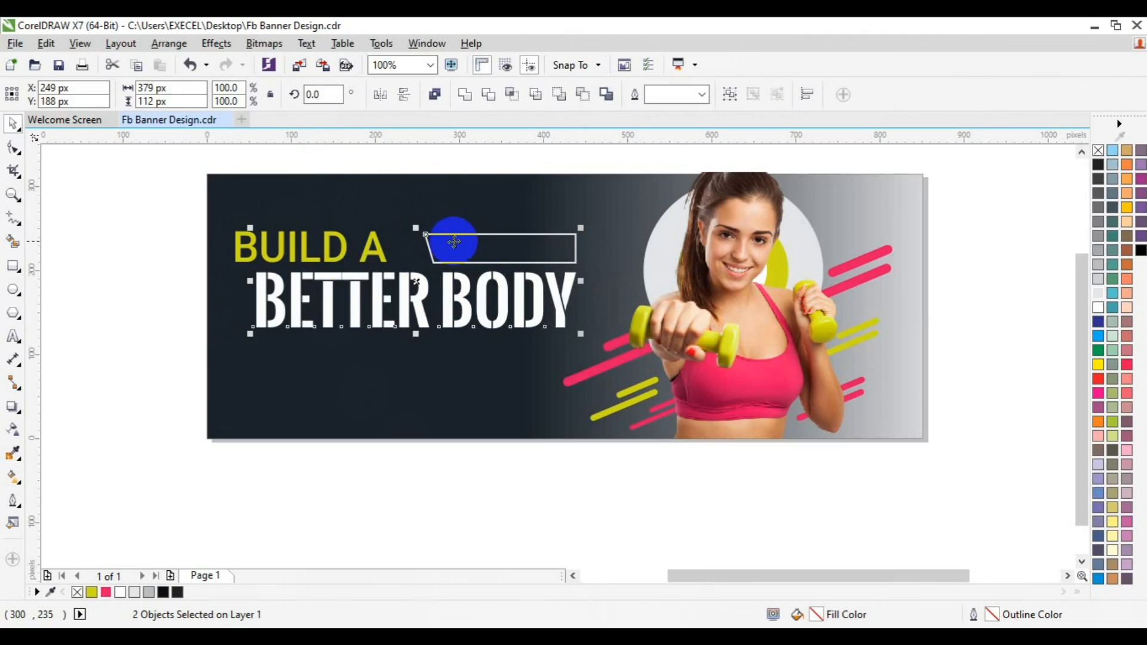
Group "BETTER BODY" with the slanted outline, left-align the group with "BUILD A", and ungroup it
{"action": "key", "text": "ctrl+g"}
{"action": "left_click", "coordinate": [249, 254], "text": "shift"}
{"action": "key", "text": "l"}
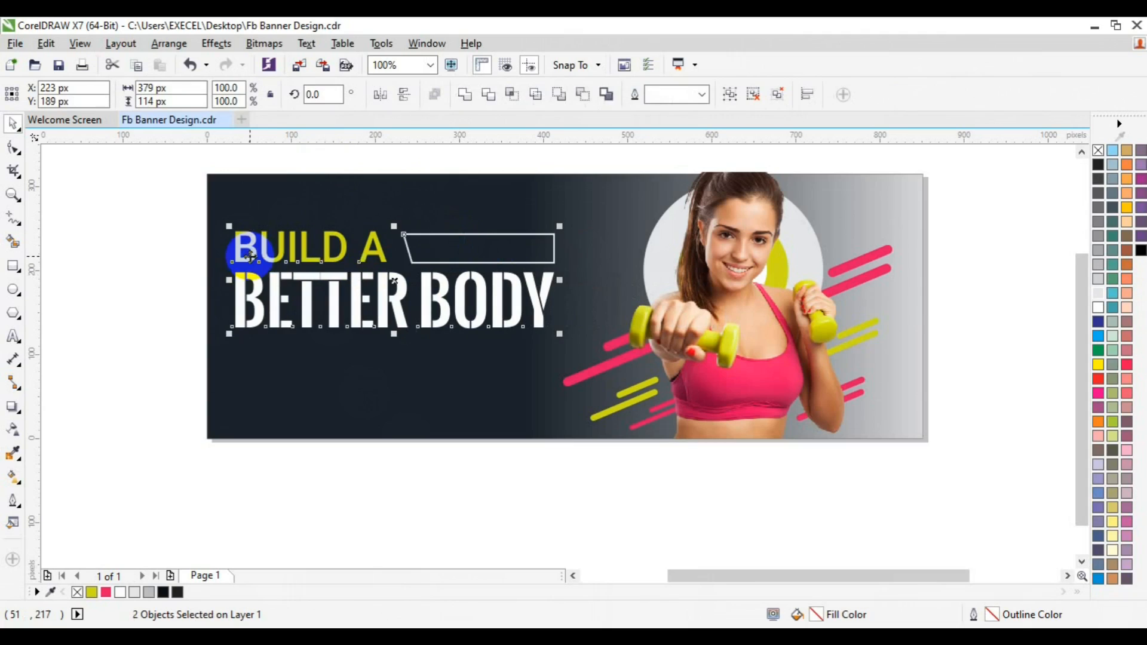
{"action": "left_click", "coordinate": [145, 251]}
{"action": "left_click", "coordinate": [412, 251]}
{"action": "key", "text": "ctrl+u"}
{"action": "left_click", "coordinate": [183, 256]}
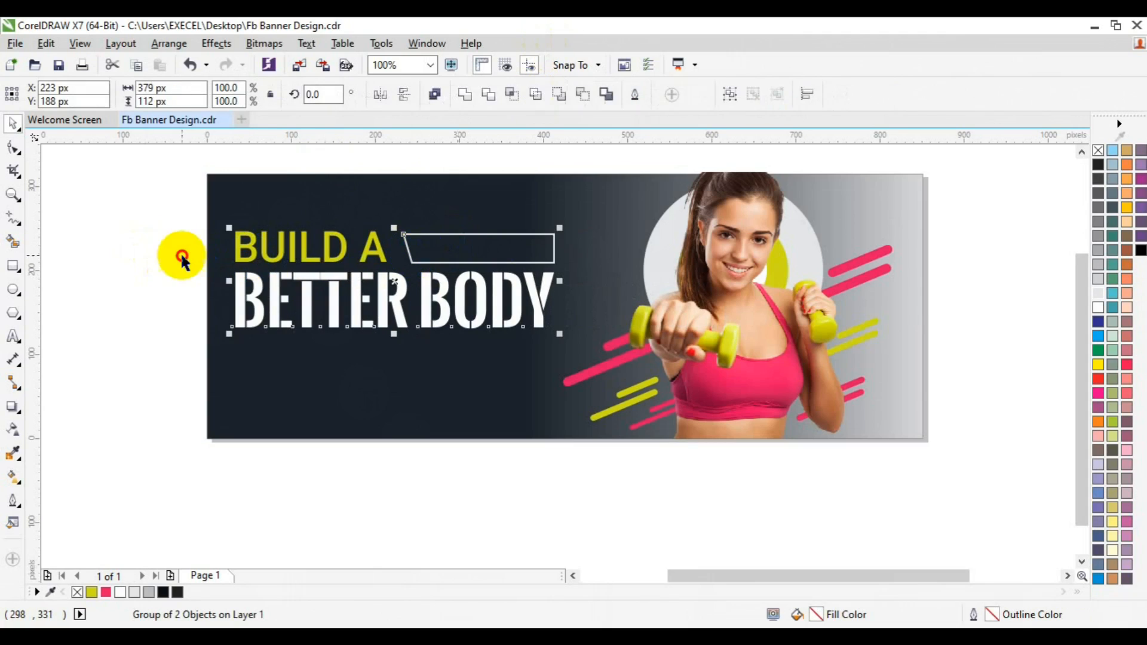
Move the slanted left edge of the outline shape 30 px to the right, narrowing the shape to 149 px
{"action": "left_click", "coordinate": [450, 243]}
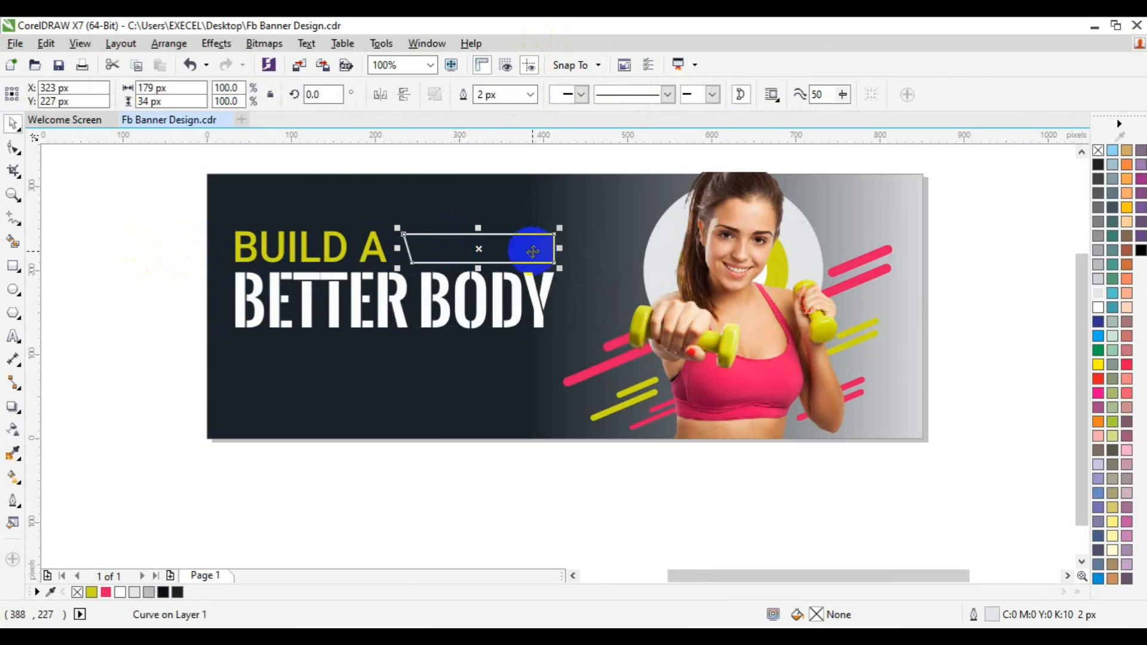
{"action": "left_click", "coordinate": [13, 148]}
{"action": "key", "text": "Left"}
{"action": "key", "text": "Left"}
{"action": "key", "text": "Left"}
{"action": "key", "text": "space"}
{"action": "key", "text": "Right"}
{"action": "key", "text": "Right"}
{"action": "key", "text": "Right"}
{"action": "left_click", "coordinate": [537, 302], "text": "shift"}
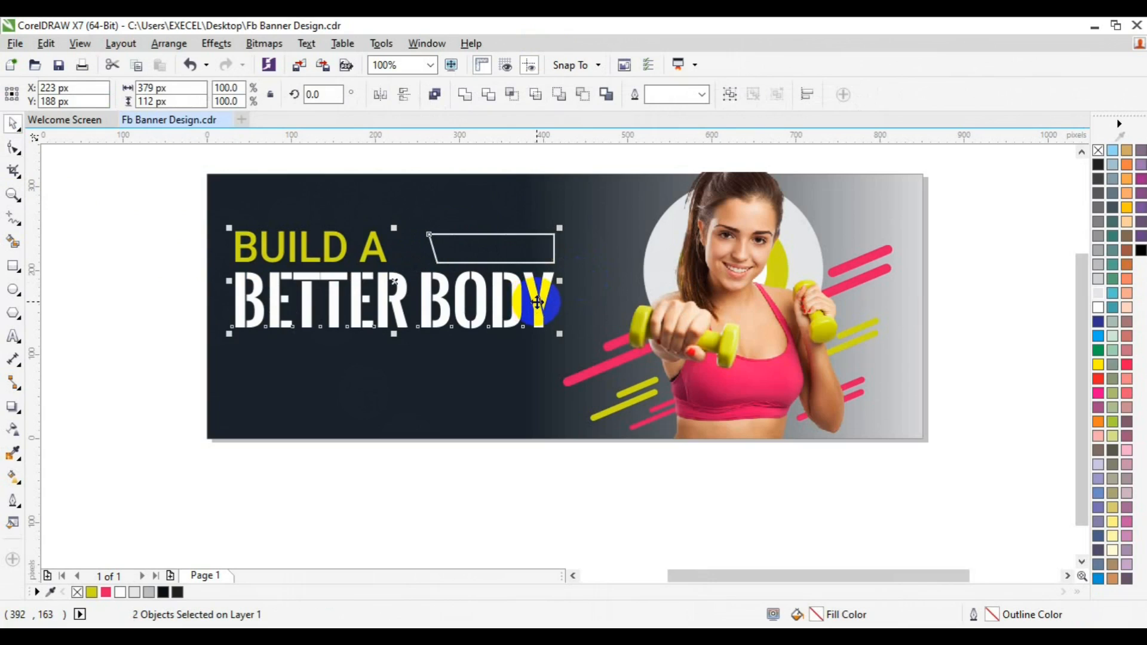
{"action": "left_click", "coordinate": [136, 273]}
Make six copies of the narrowed outline shape, each offset about 8 px to the left of the previous one
{"action": "left_click", "coordinate": [451, 252]}
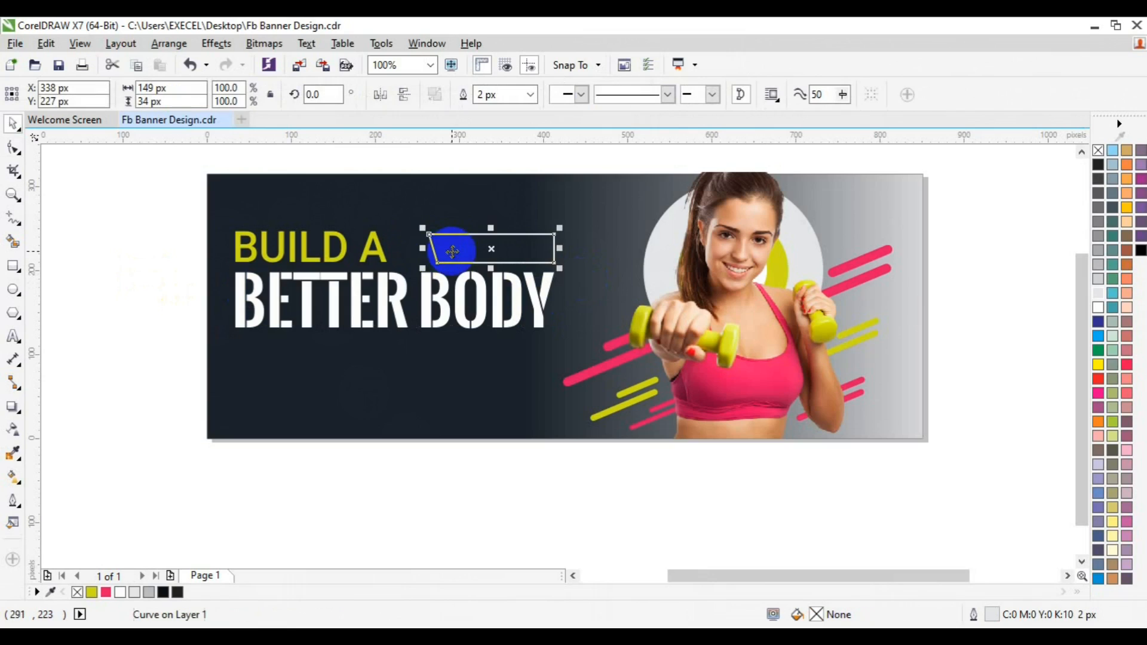
{"action": "left_click_drag", "start_coordinate": [452, 253], "coordinate": [441, 252]}
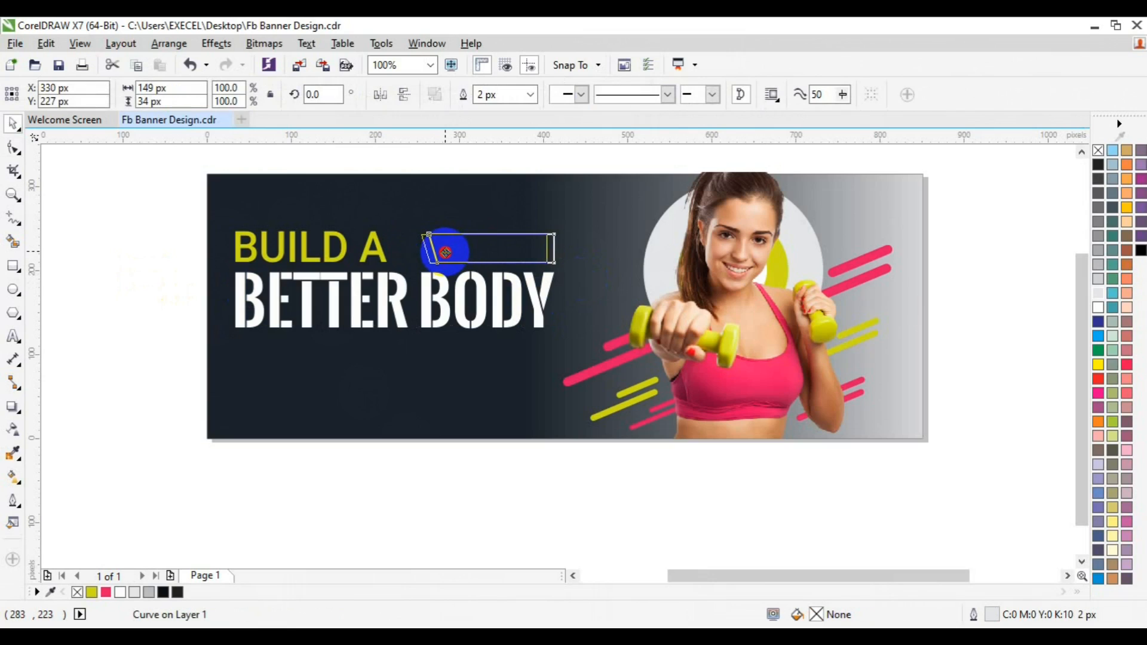
{"action": "left_click_drag", "start_coordinate": [445, 252], "coordinate": [431, 258]}
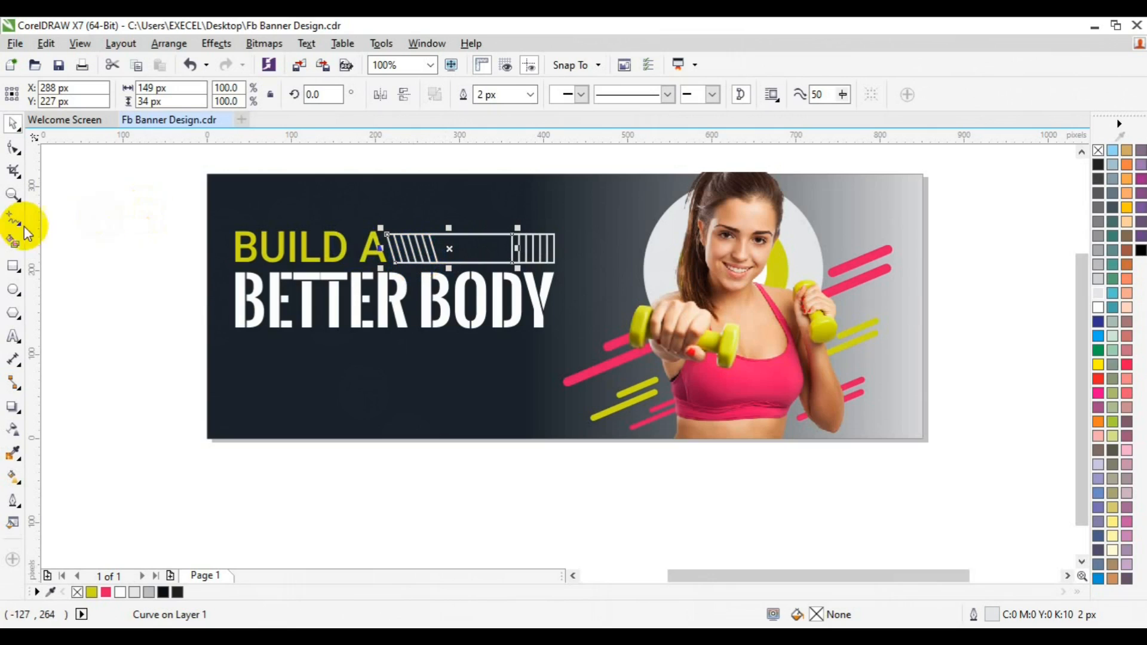
Smart-fill three alternate slanted gaps after "BUILD A" and colour the stripes pink (R229 G23 B99)
{"action": "left_click", "coordinate": [13, 241]}
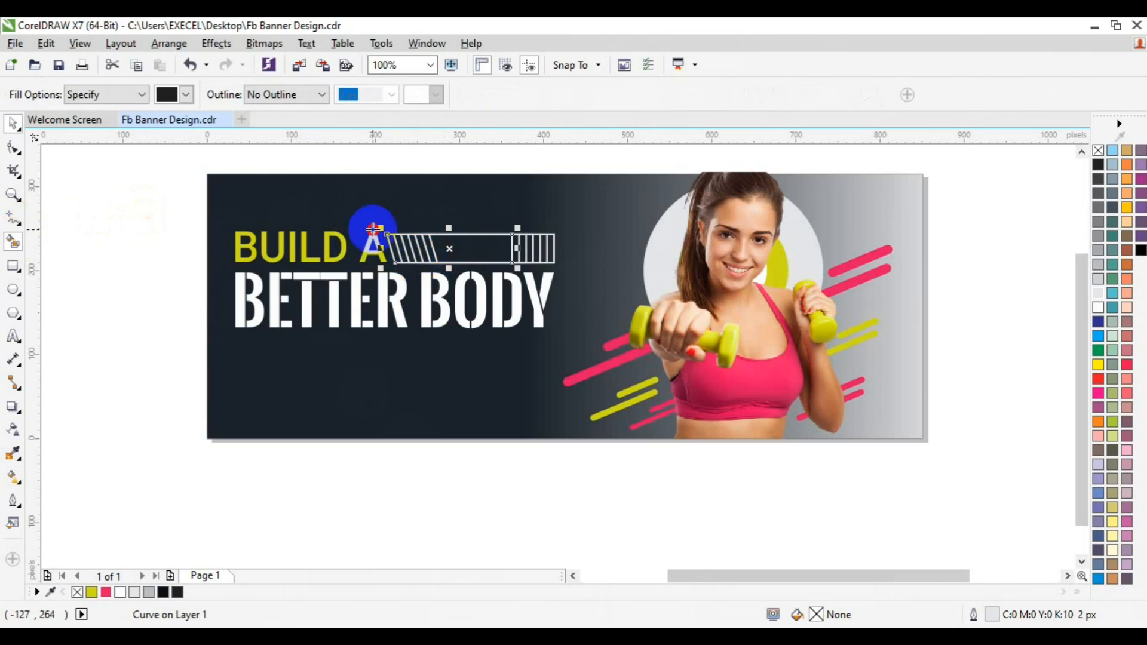
{"action": "left_click", "coordinate": [423, 249]}
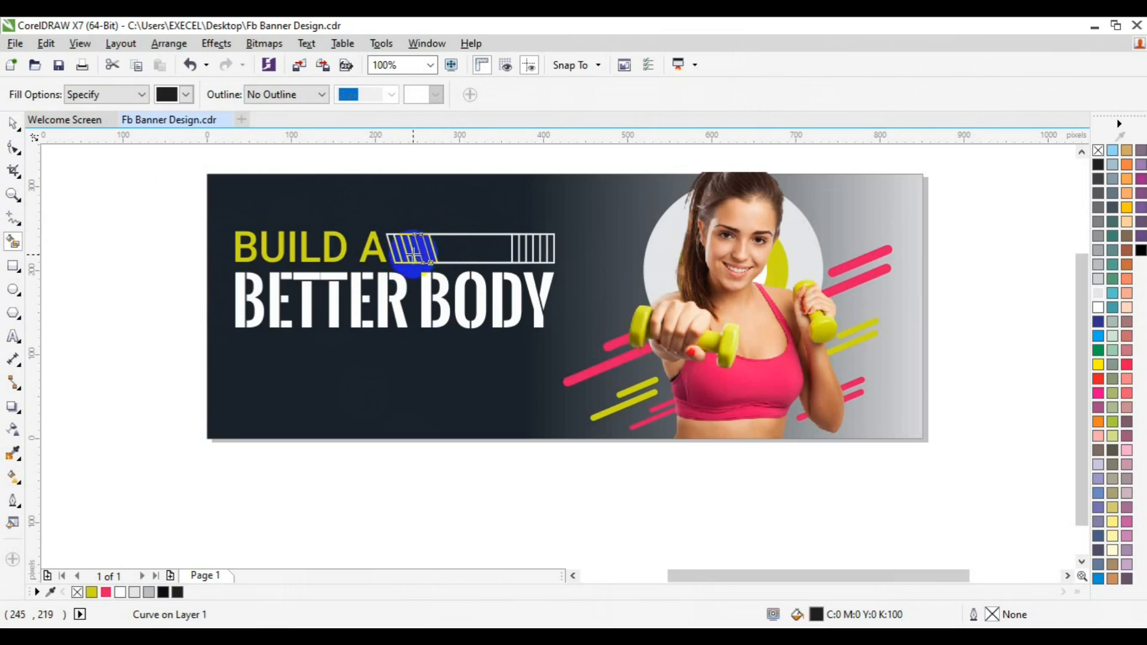
{"action": "left_click", "coordinate": [410, 255]}
{"action": "left_click", "coordinate": [396, 255]}
{"action": "key", "text": "space"}
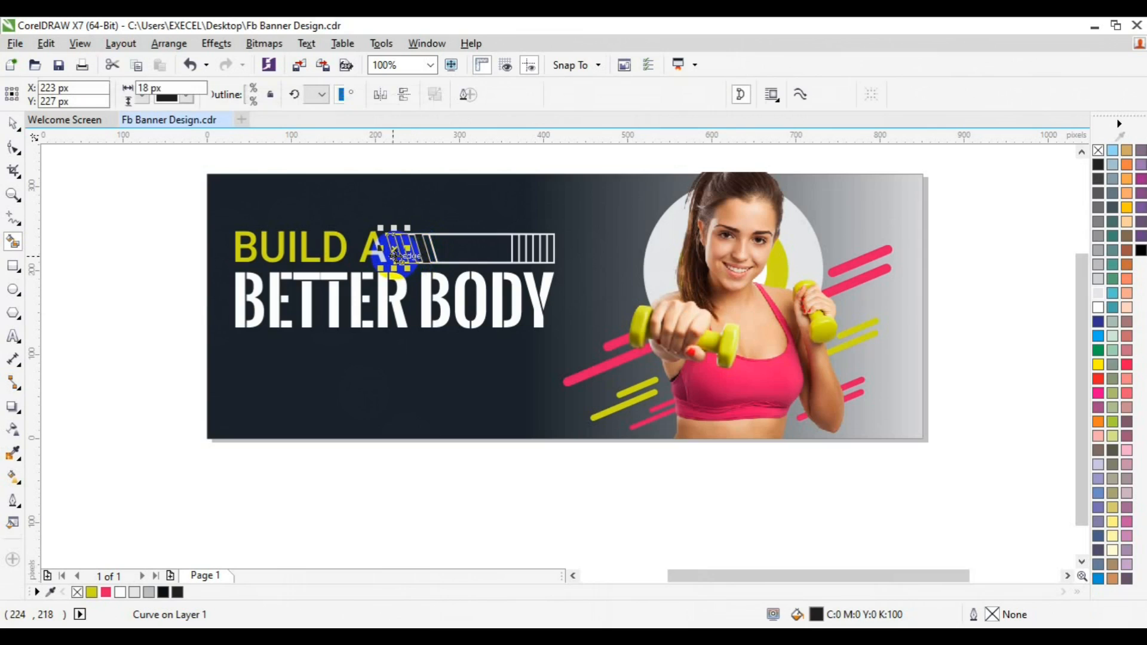
{"action": "left_click", "coordinate": [423, 248], "text": "shift"}
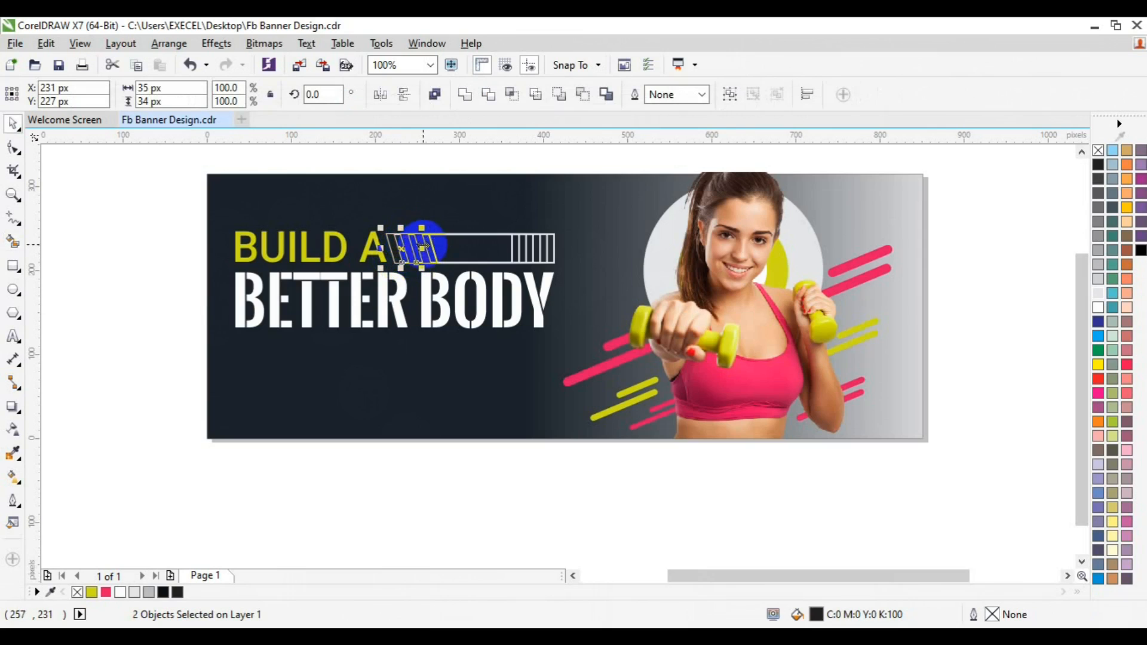
{"action": "left_click", "coordinate": [106, 592]}
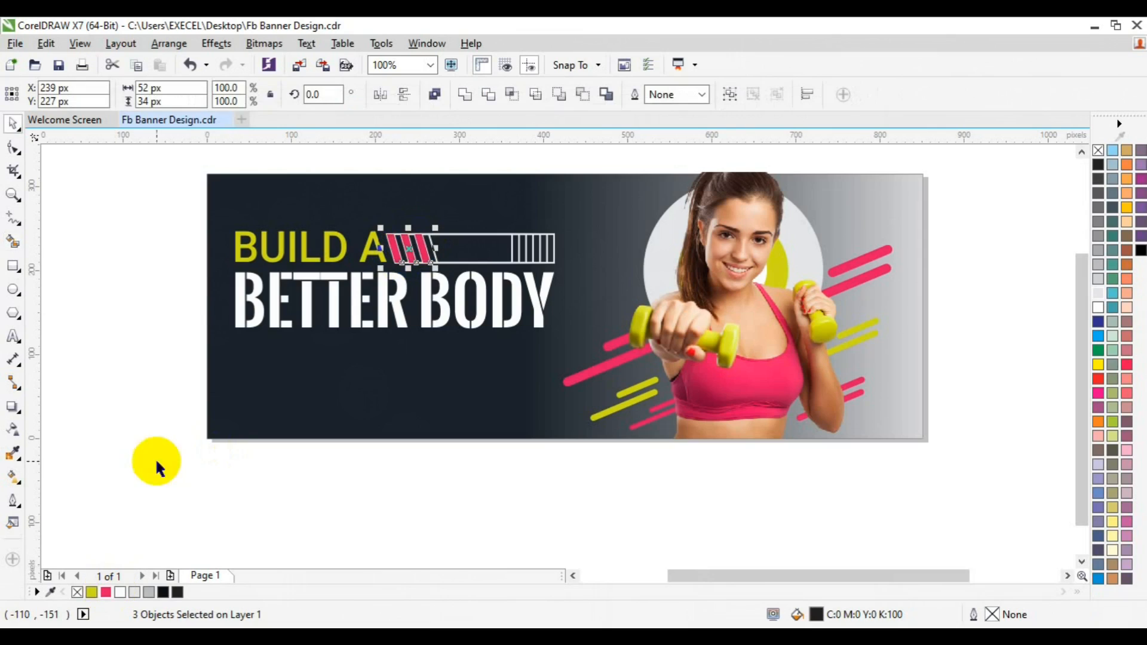
Delete the surplus outline copies, leaving the three pink stripes and the rightmost slanted outline shape
{"action": "left_click", "coordinate": [520, 266]}
{"action": "left_click_drag", "start_coordinate": [487, 258], "coordinate": [525, 251]}
{"action": "left_click", "coordinate": [518, 249]}
{"action": "key", "text": "Delete"}
{"action": "left_click", "coordinate": [525, 250]}
{"action": "key", "text": "Delete"}
{"action": "left_click", "coordinate": [523, 251]}
{"action": "key", "text": "Delete"}
{"action": "left_click", "coordinate": [523, 251]}
{"action": "key", "text": "Delete"}
{"action": "left_click", "coordinate": [523, 251]}
{"action": "key", "text": "Delete"}
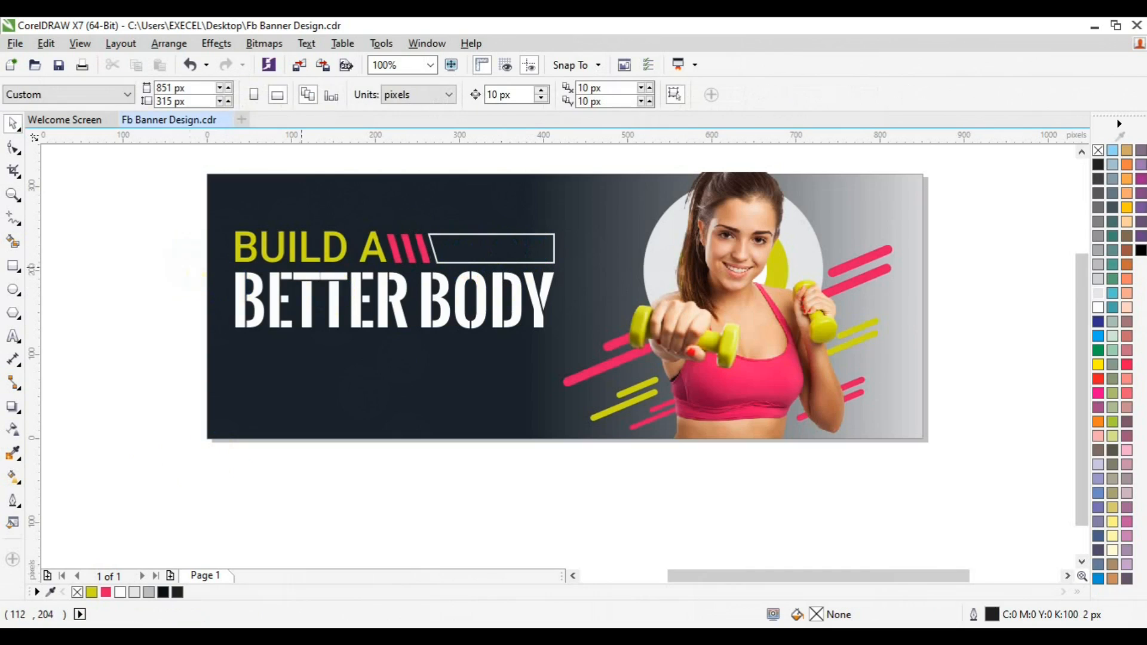
Fill the remaining slanted outline shape with pink (R229 G23 B99) and remove its outline
{"action": "left_click", "coordinate": [437, 246]}
{"action": "left_click", "coordinate": [105, 592]}
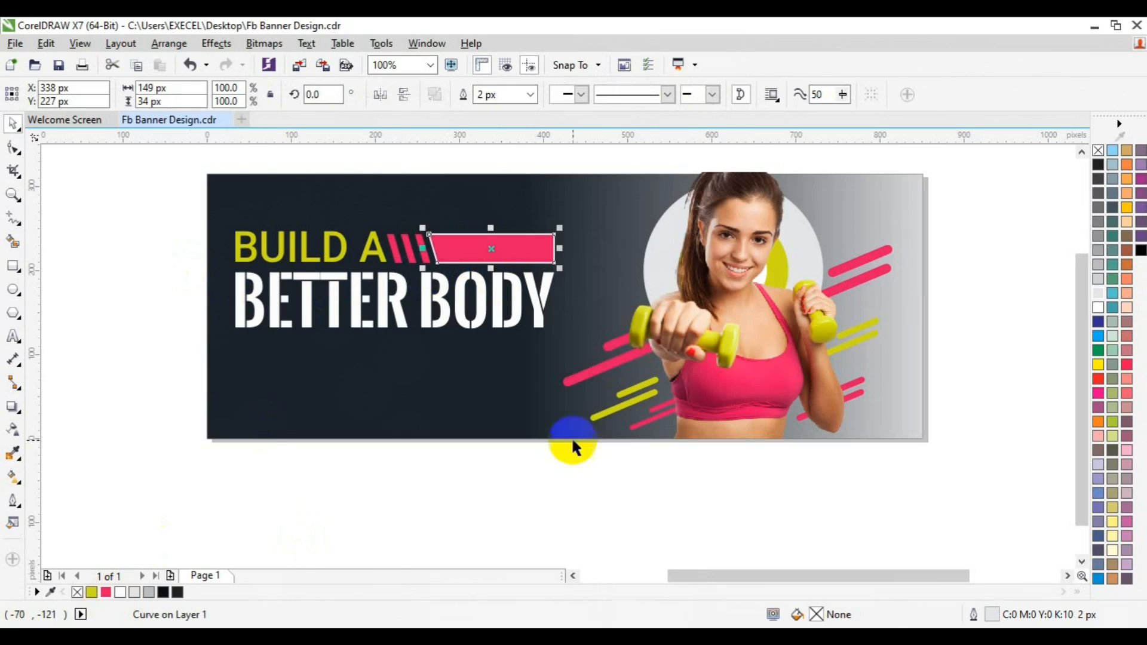
{"action": "right_click", "coordinate": [1098, 150]}
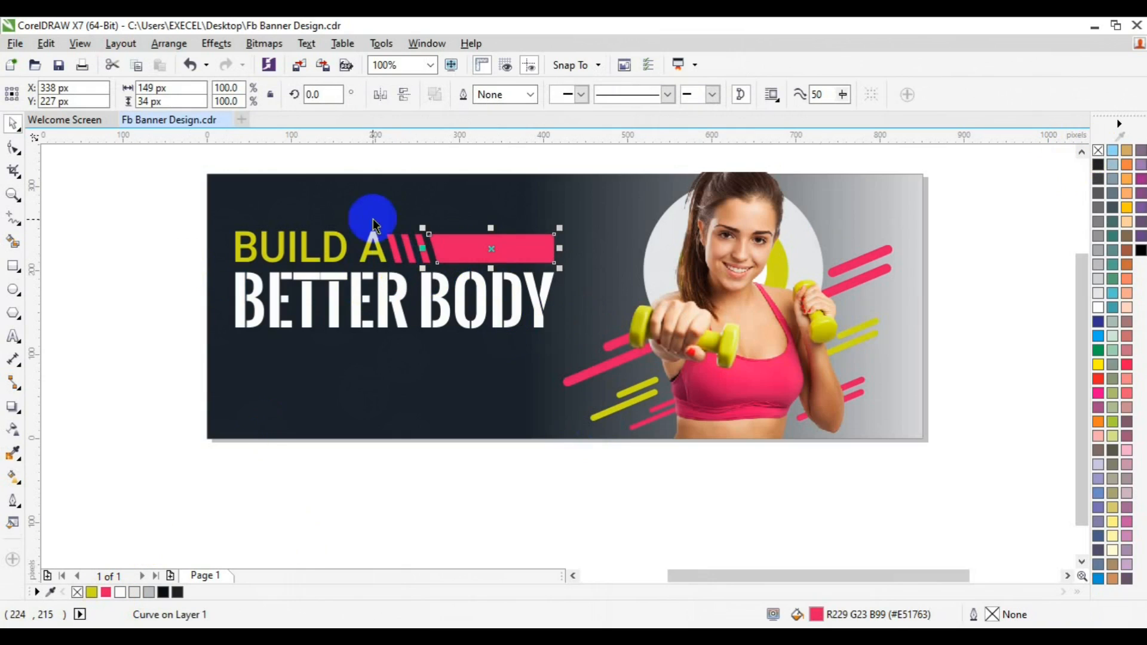
Group the pink stripes with the slanted pink bar and align the group's right edge with "BETTER BODY"
{"action": "left_click_drag", "start_coordinate": [374, 157], "coordinate": [442, 286]}
{"action": "left_click", "coordinate": [482, 249]}
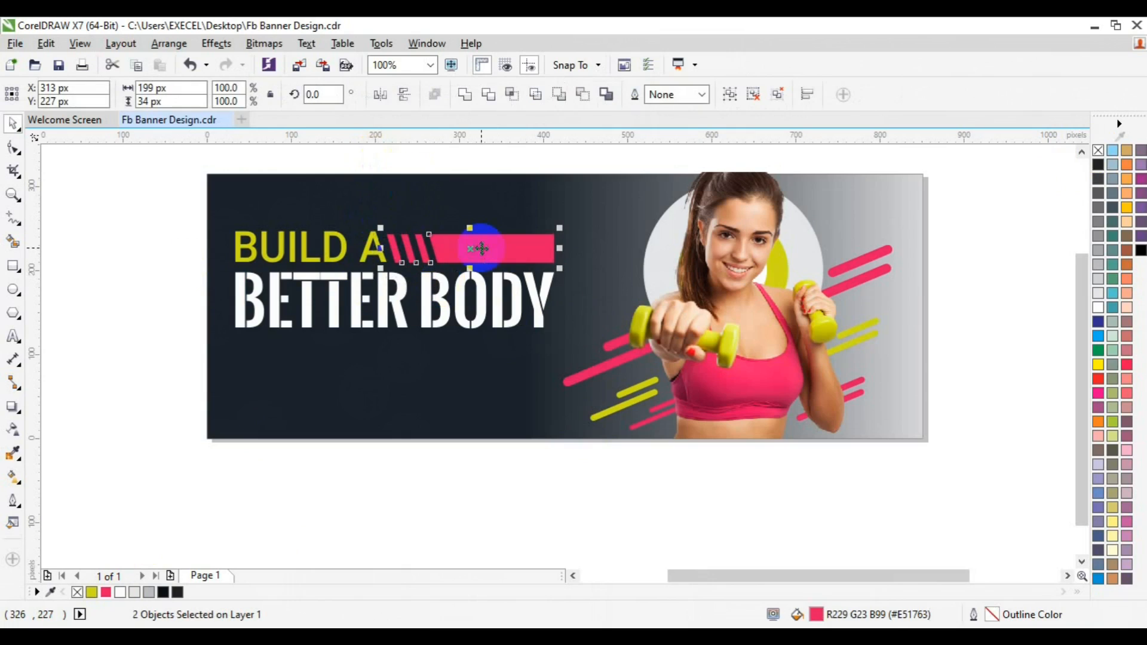
{"action": "key", "text": "ctrl+g"}
{"action": "left_click", "coordinate": [482, 298], "text": "shift"}
{"action": "key", "text": "l"}
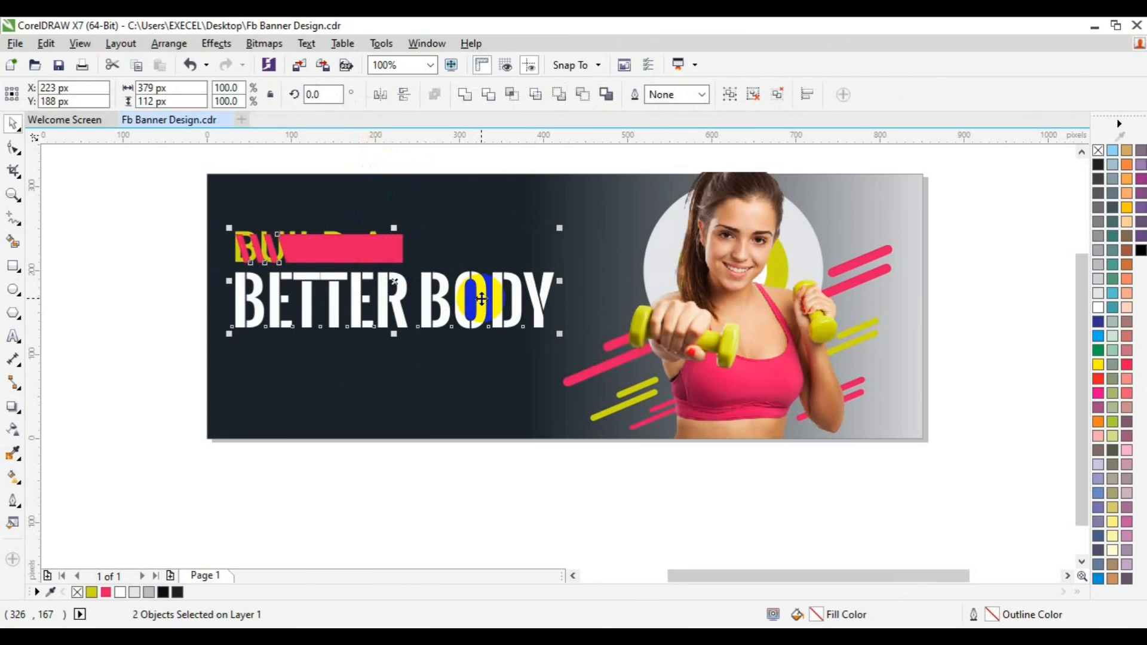
{"action": "key", "text": "r"}
Group the two headline texts with the pink bar decoration and move the group up 40 px
{"action": "left_click_drag", "start_coordinate": [481, 299], "coordinate": [237, 263]}
{"action": "key", "text": "Escape"}
{"action": "left_click", "coordinate": [238, 257]}
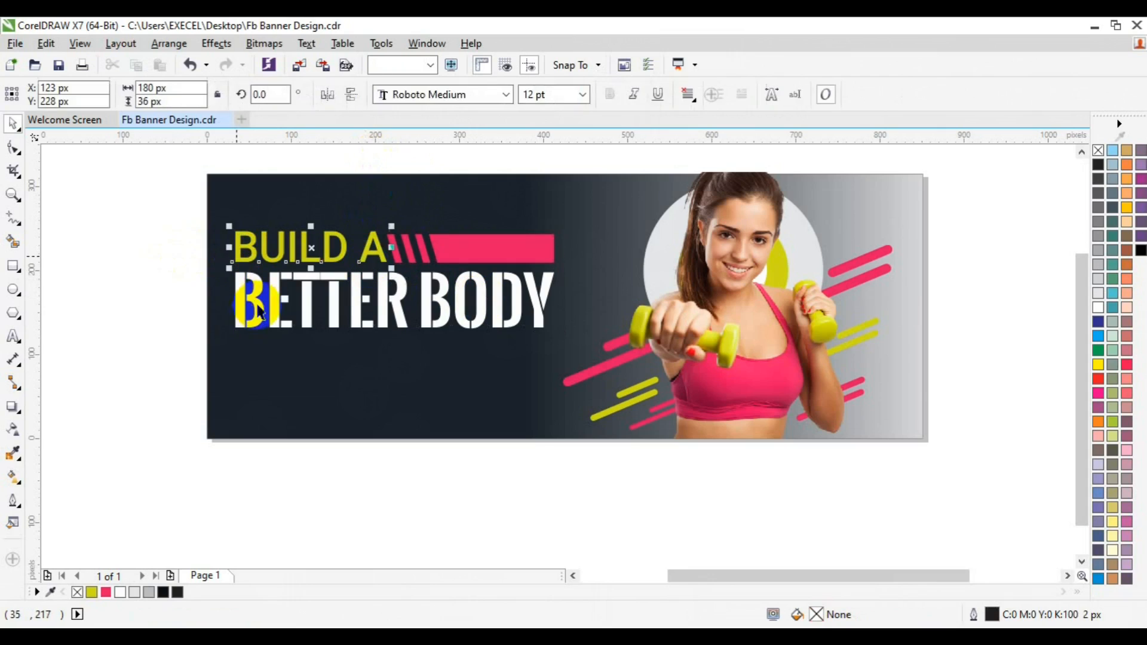
{"action": "left_click", "coordinate": [258, 306], "text": "shift"}
{"action": "key", "text": "ctrl+g"}
{"action": "key", "text": "Up"}
{"action": "key", "text": "Up"}
{"action": "key", "text": "Up"}
{"action": "key", "text": "Up"}
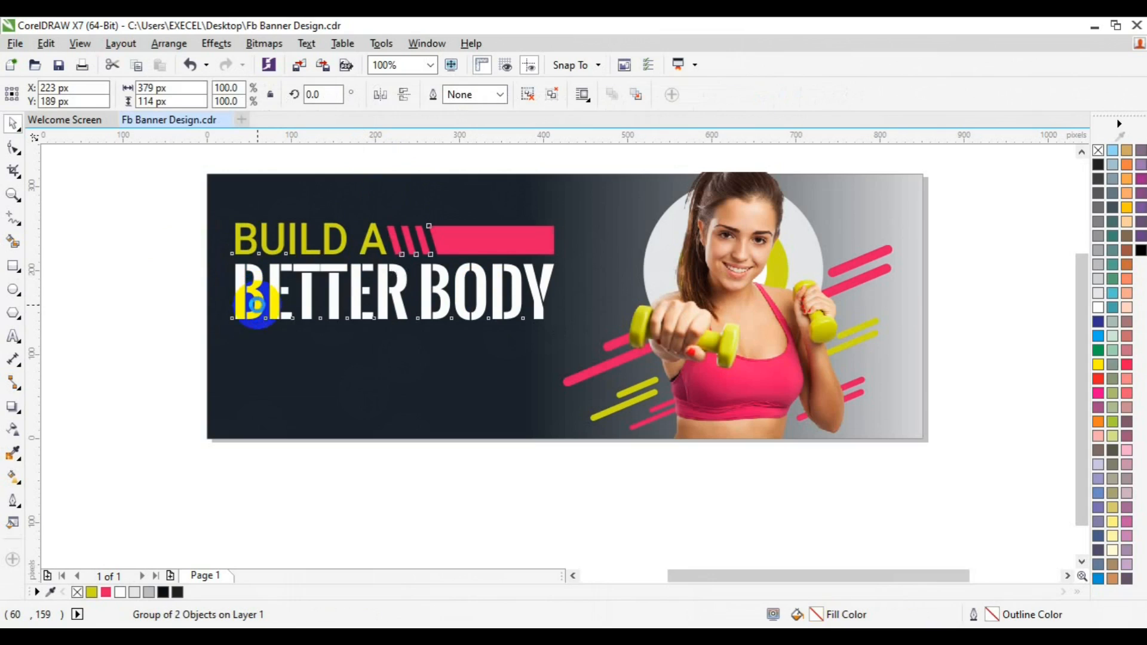
Draw a rectangle about 289 by 44 px below the headline, filled yellow (R207 G215 B22) without an outline
{"action": "left_click", "coordinate": [115, 296]}
{"action": "left_click", "coordinate": [13, 289]}
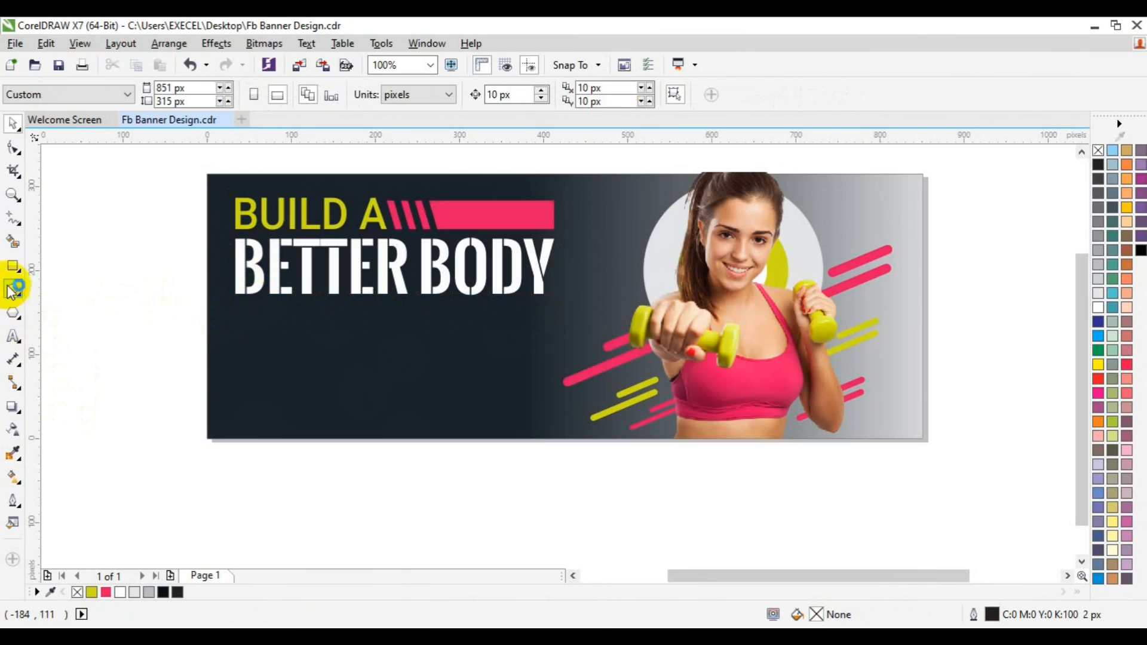
{"action": "left_click_drag", "start_coordinate": [207, 318], "coordinate": [455, 355]}
{"action": "left_click", "coordinate": [106, 592]}
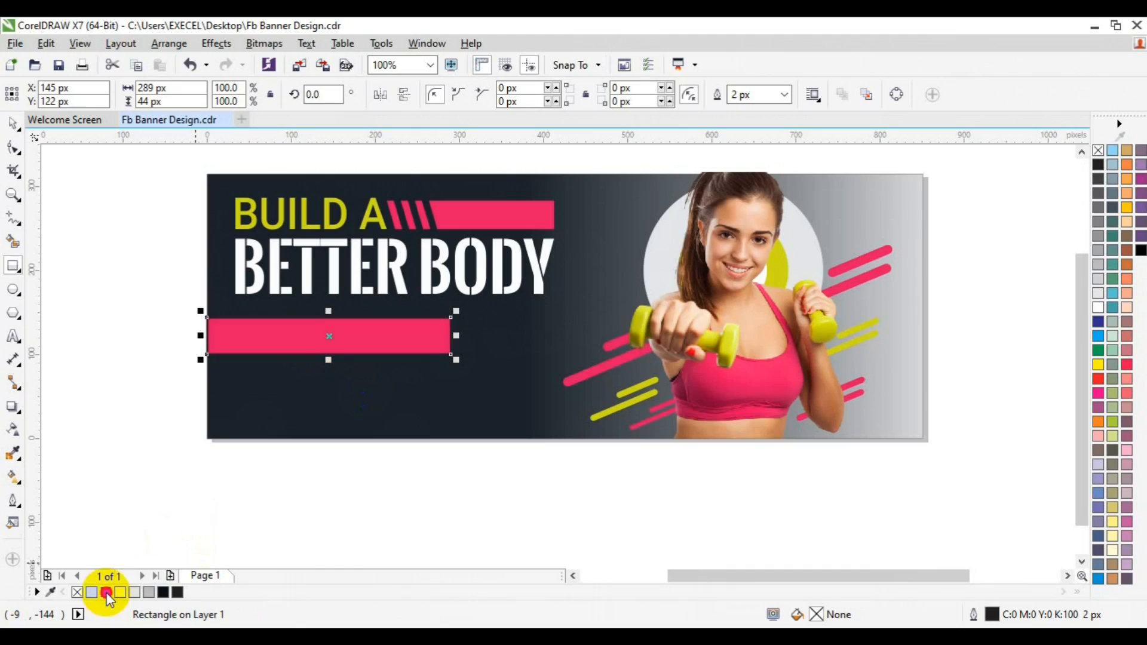
{"action": "left_click", "coordinate": [92, 592]}
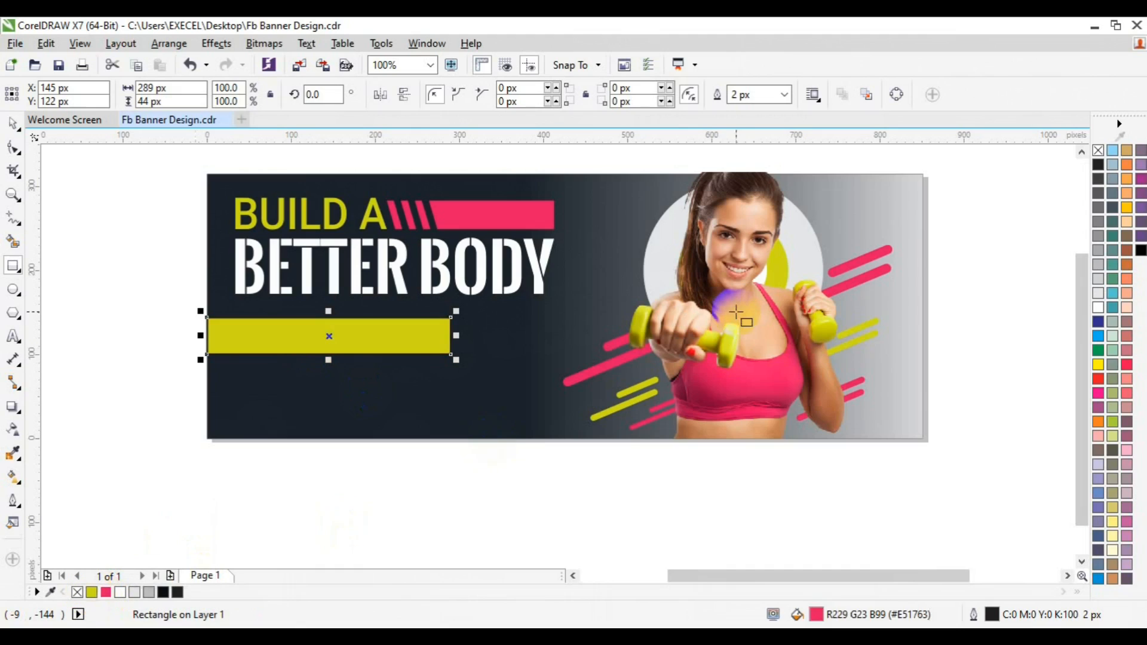
{"action": "right_click", "coordinate": [1098, 150]}
Move the yellow bar closer beneath "BETTER BODY" and widen it to about 322 px
{"action": "left_click_drag", "start_coordinate": [322, 333], "coordinate": [379, 326]}
{"action": "left_click_drag", "start_coordinate": [509, 328], "coordinate": [524, 329]}
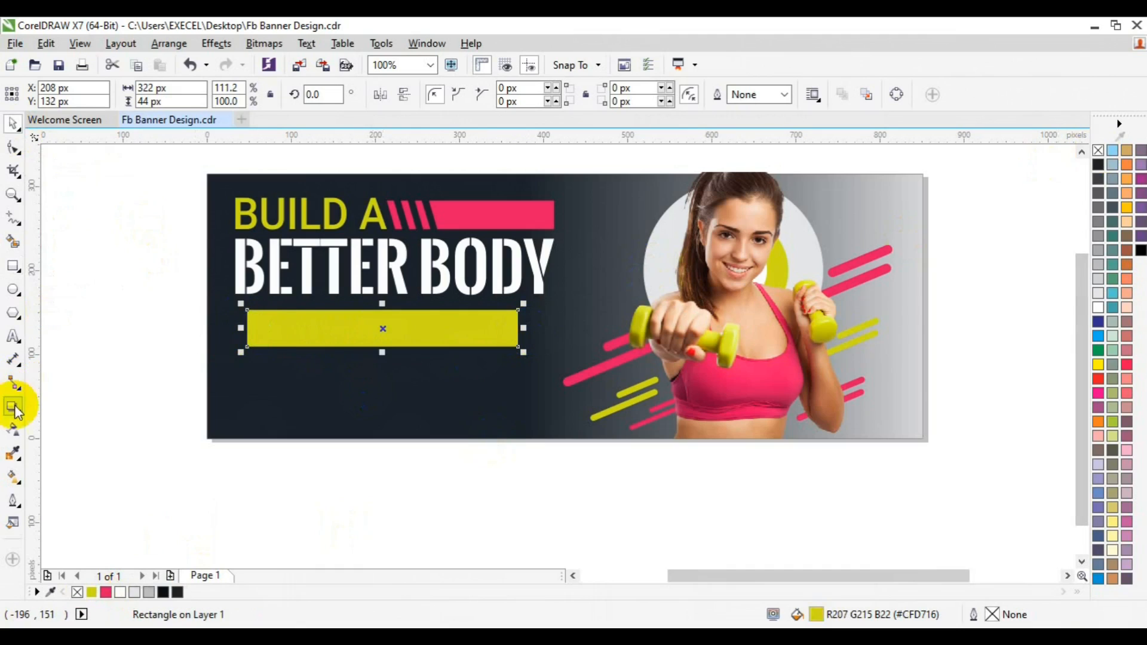
Try a linear gradient transparency fading the yellow bar toward its left end, and undo it
{"action": "left_click", "coordinate": [13, 429]}
{"action": "mouse_move", "coordinate": [219, 327]}
{"action": "left_mouse_down"}
{"action": "mouse_move", "coordinate": [276, 327]}
{"action": "mouse_move", "coordinate": [206, 327]}
{"action": "left_mouse_up"}
{"action": "left_click_drag", "start_coordinate": [276, 327], "coordinate": [380, 327]}
{"action": "key", "text": "ctrl+z"}
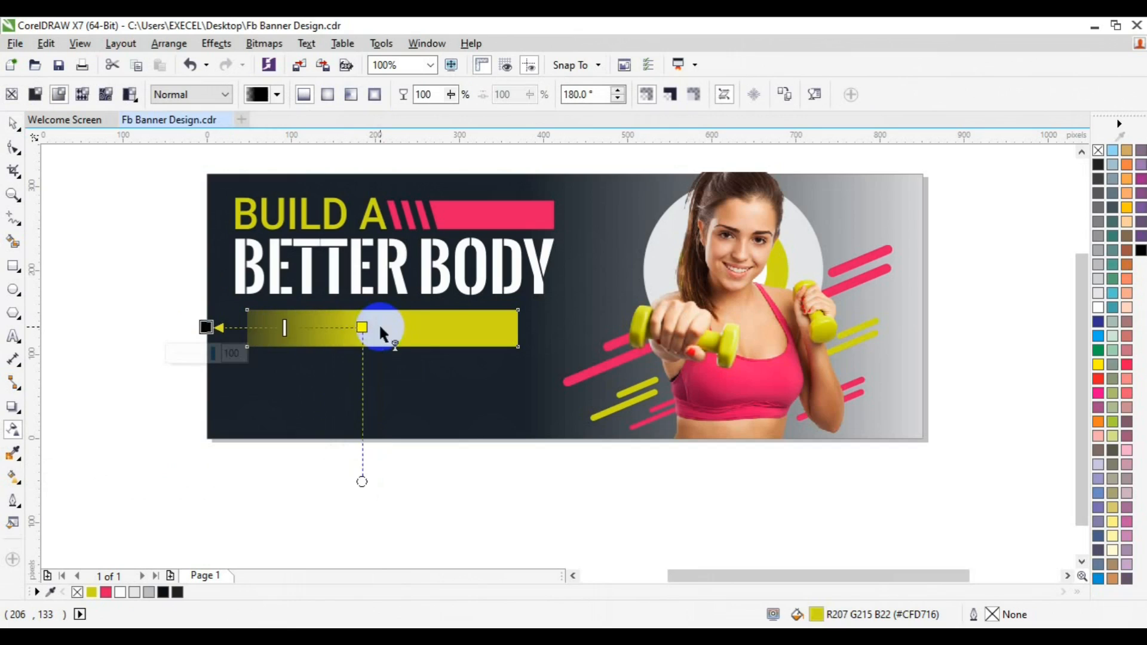
{"action": "key", "text": "ctrl+z"}
{"action": "key", "text": "ctrl+z"}
{"action": "key", "text": "ctrl+z"}
Apply a linear gradient transparency that fades out only the left end of the yellow bar
{"action": "left_click_drag", "start_coordinate": [525, 326], "coordinate": [309, 328]}
{"action": "key", "text": "space"}
{"action": "left_click", "coordinate": [236, 346]}
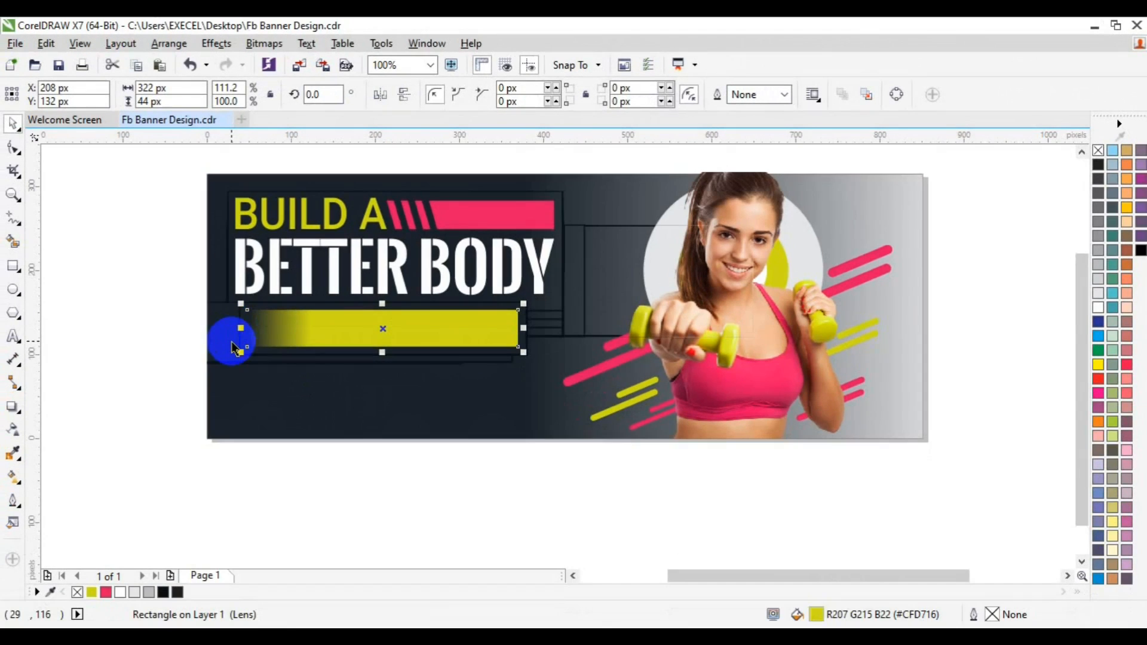
Save the document and try mirroring the fading yellow bar horizontally
{"action": "key", "text": "ctrl+s"}
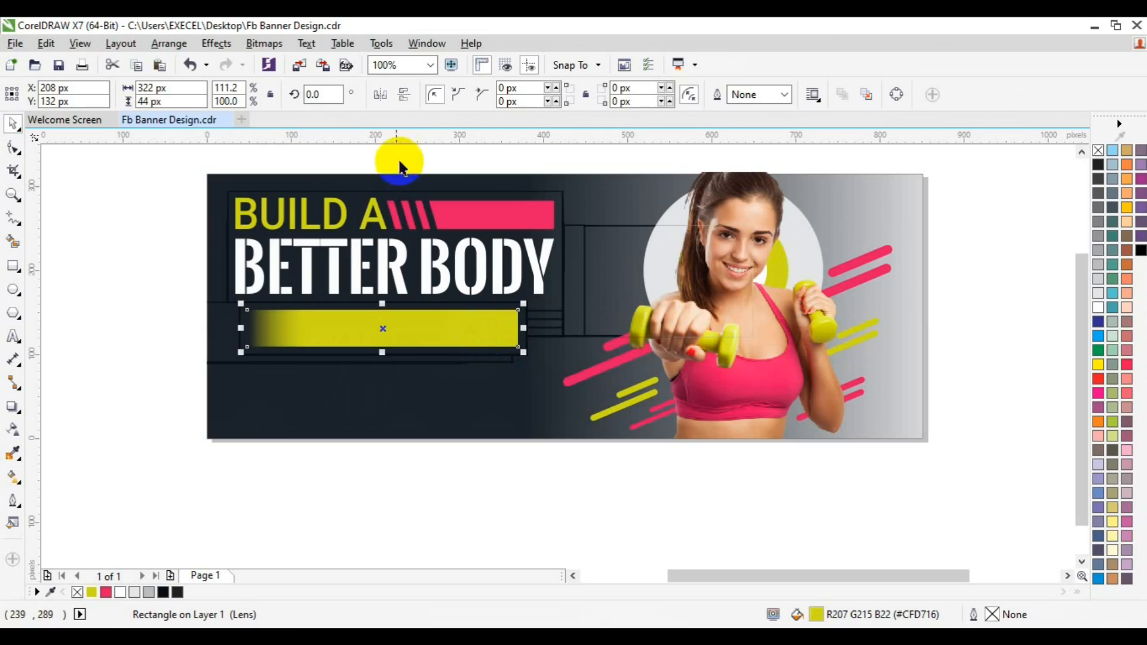
{"action": "left_click", "coordinate": [380, 96]}
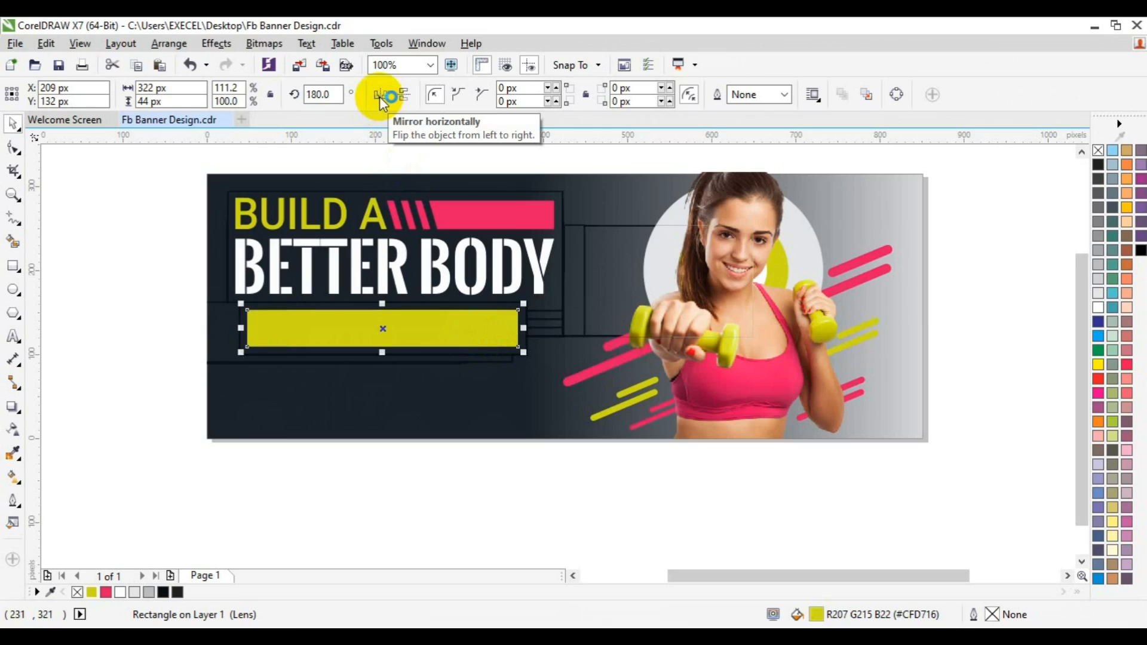
{"action": "key", "text": "Escape"}
{"action": "left_click", "coordinate": [290, 342]}
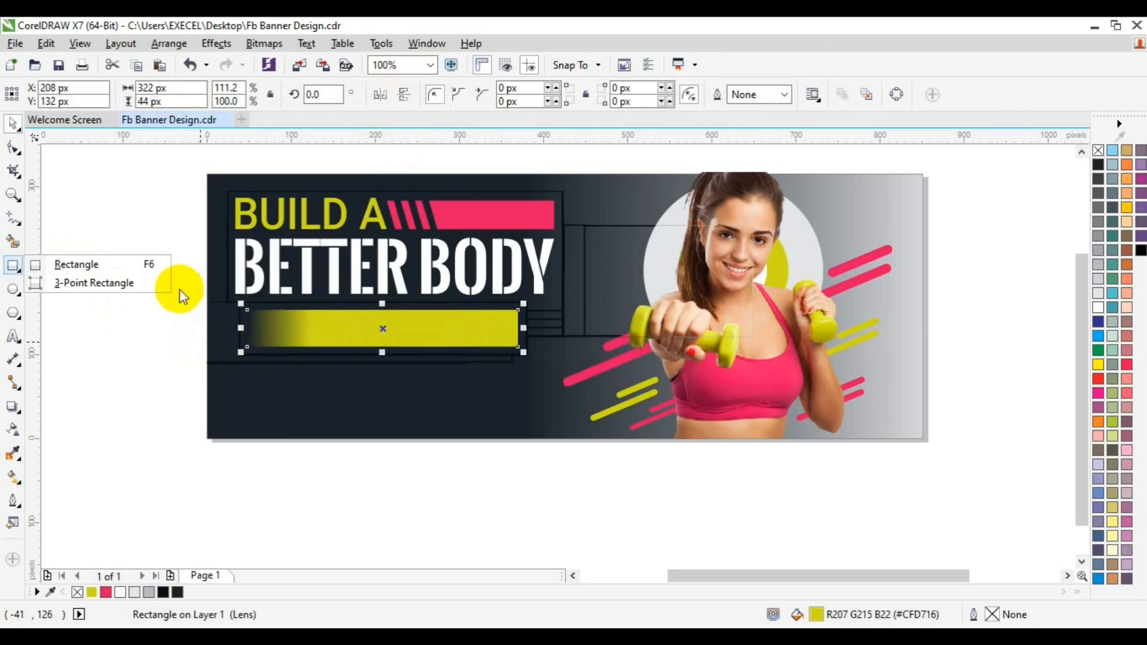
Draw a helper rectangle about 182 by 63 px over the faded left end of the yellow bar
{"action": "left_click", "coordinate": [118, 267]}
{"action": "left_click_drag", "start_coordinate": [190, 309], "coordinate": [342, 361]}
{"action": "key", "text": "Down"}
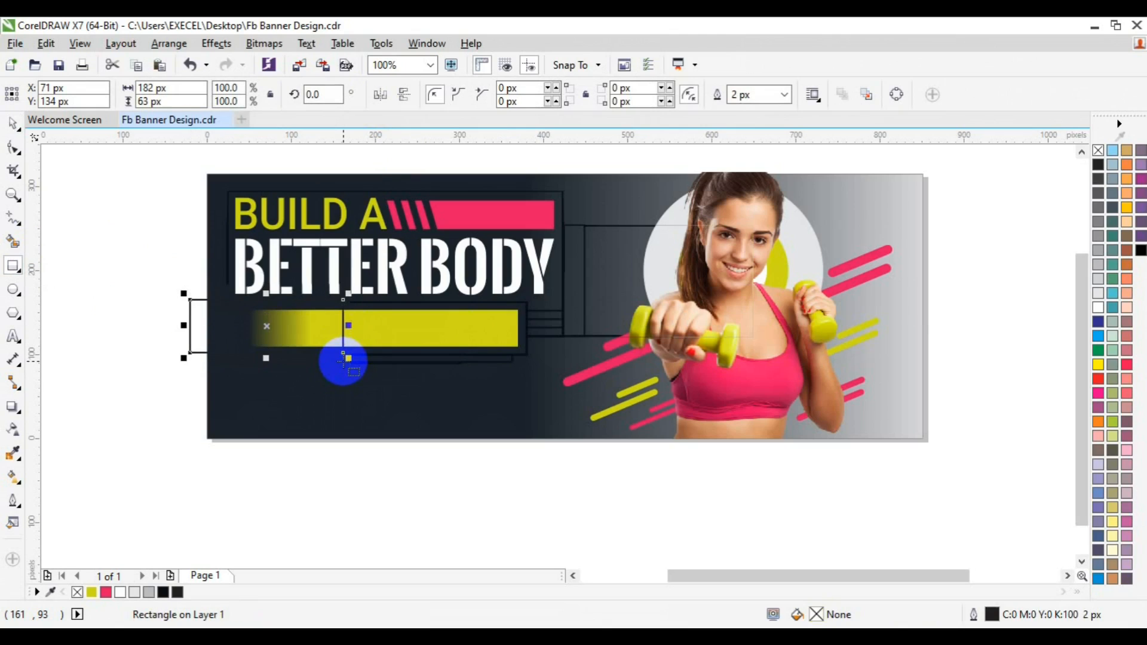
Intersect the helper rectangle with the yellow bar to get a separate faded end piece, and delete the helper
{"action": "left_click", "coordinate": [384, 340], "text": "shift"}
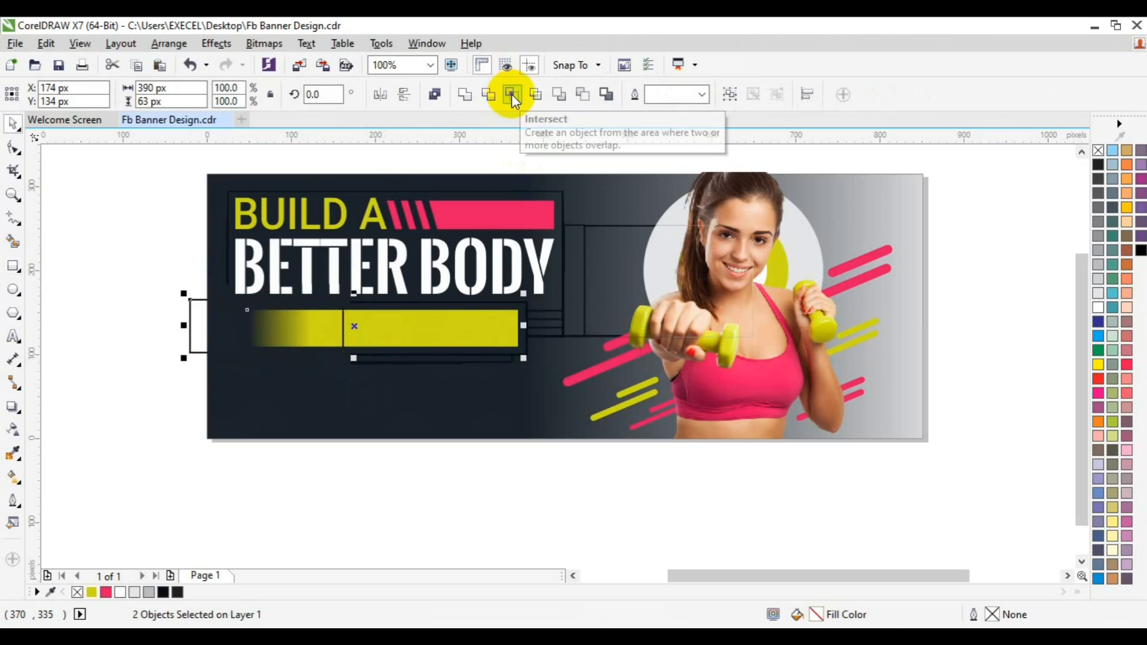
{"action": "left_click", "coordinate": [129, 333]}
{"action": "left_click", "coordinate": [217, 311]}
{"action": "key", "text": "Delete"}
{"action": "left_click", "coordinate": [217, 312]}
{"action": "left_click", "coordinate": [184, 332]}
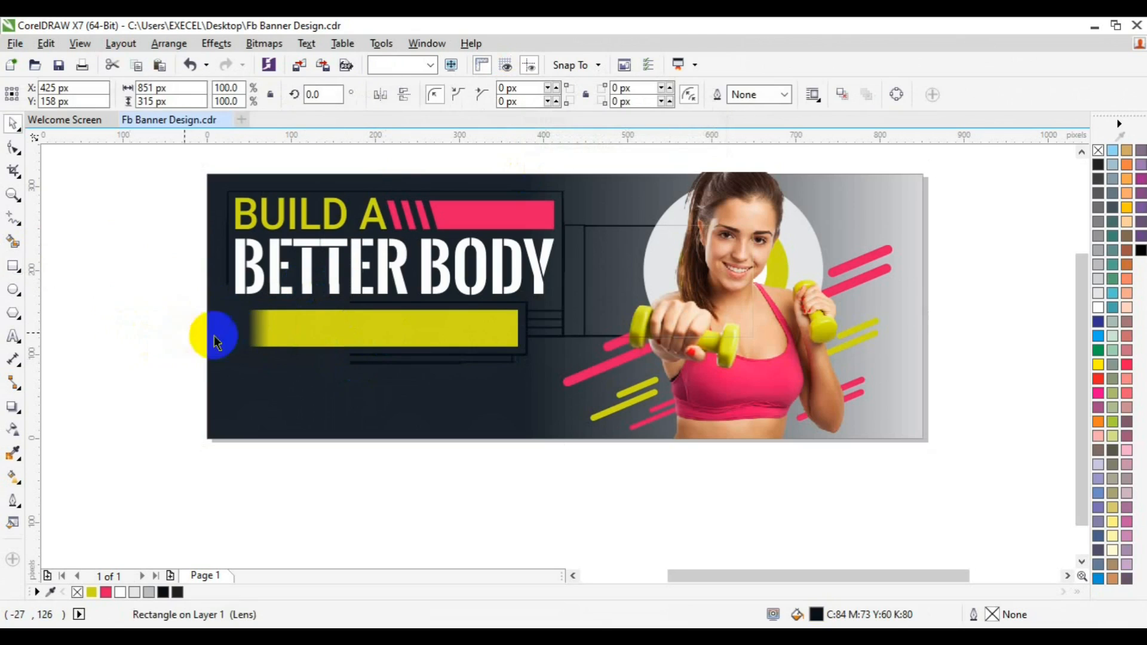
{"action": "left_click", "coordinate": [238, 335]}
{"action": "left_click_drag", "start_coordinate": [238, 334], "coordinate": [162, 363]}
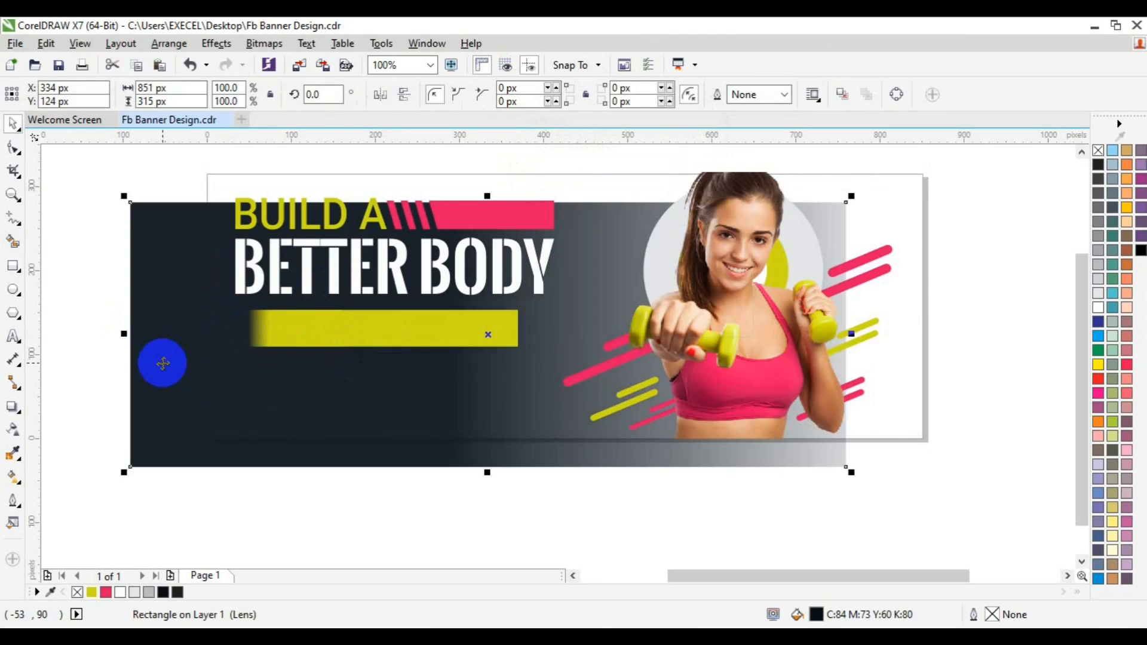
{"action": "key", "text": "ctrl+z"}
{"action": "left_click", "coordinate": [138, 343]}
Move the faded end piece below the yellow bar and align its right edge with the bar's right end
{"action": "left_click", "coordinate": [269, 322]}
{"action": "left_click_drag", "start_coordinate": [269, 323], "coordinate": [316, 367]}
{"action": "left_click", "coordinate": [396, 315], "text": "shift"}
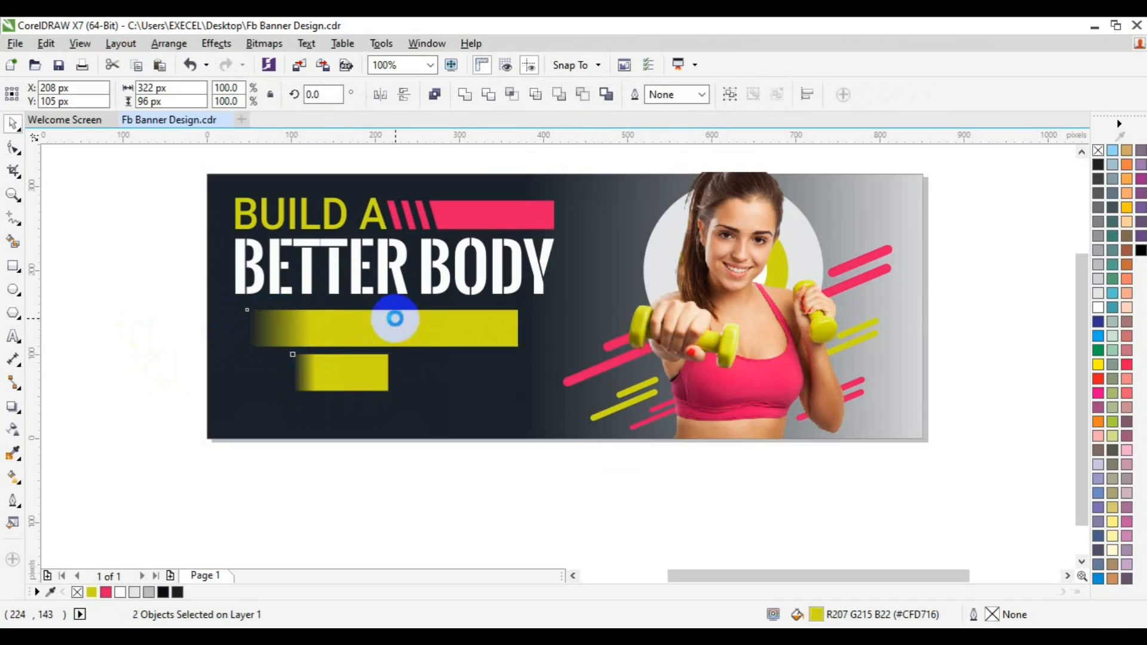
{"action": "key", "text": "r"}
{"action": "left_click", "coordinate": [382, 370]}
{"action": "key", "text": "t"}
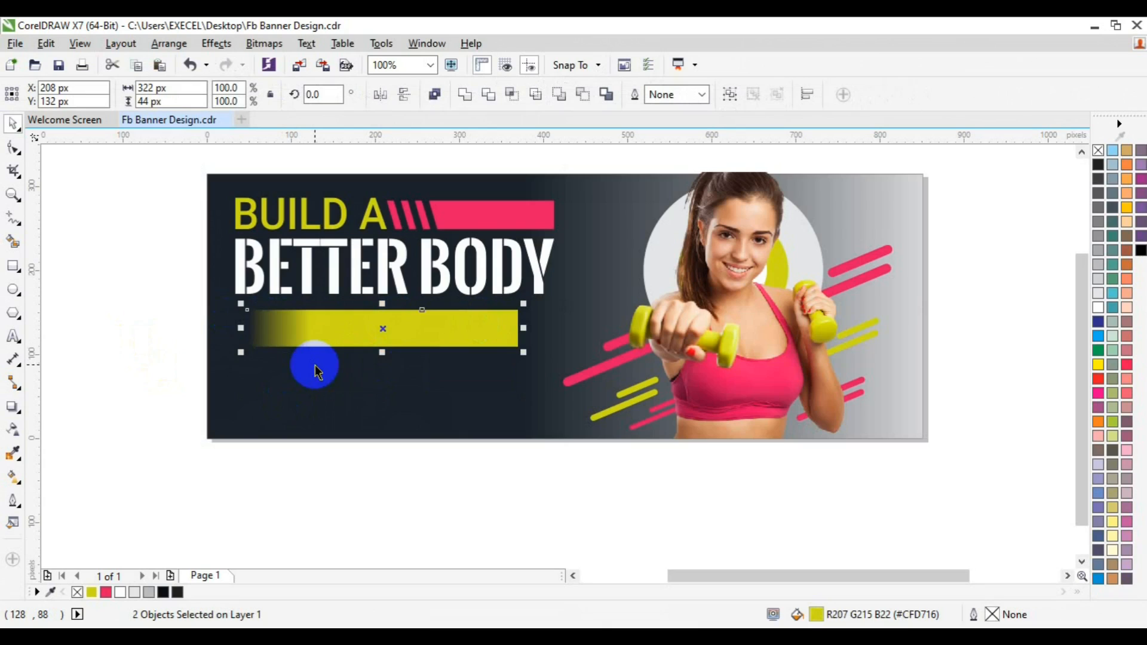
{"action": "key", "text": "ctrl+z"}
{"action": "left_click", "coordinate": [149, 344]}
Move the faded piece up to overlap the yellow bar and mirror it horizontally so it fades toward the right
{"action": "left_click_drag", "start_coordinate": [466, 363], "coordinate": [469, 352]}
{"action": "right_click", "coordinate": [469, 354]}
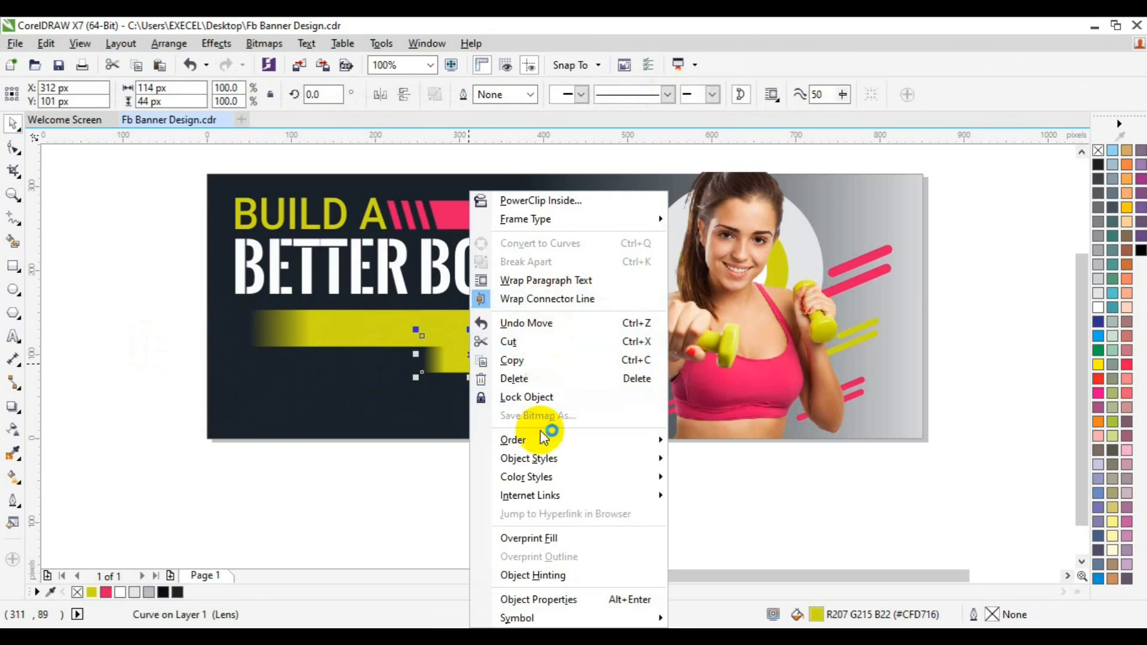
{"action": "mouse_move", "coordinate": [626, 445]}
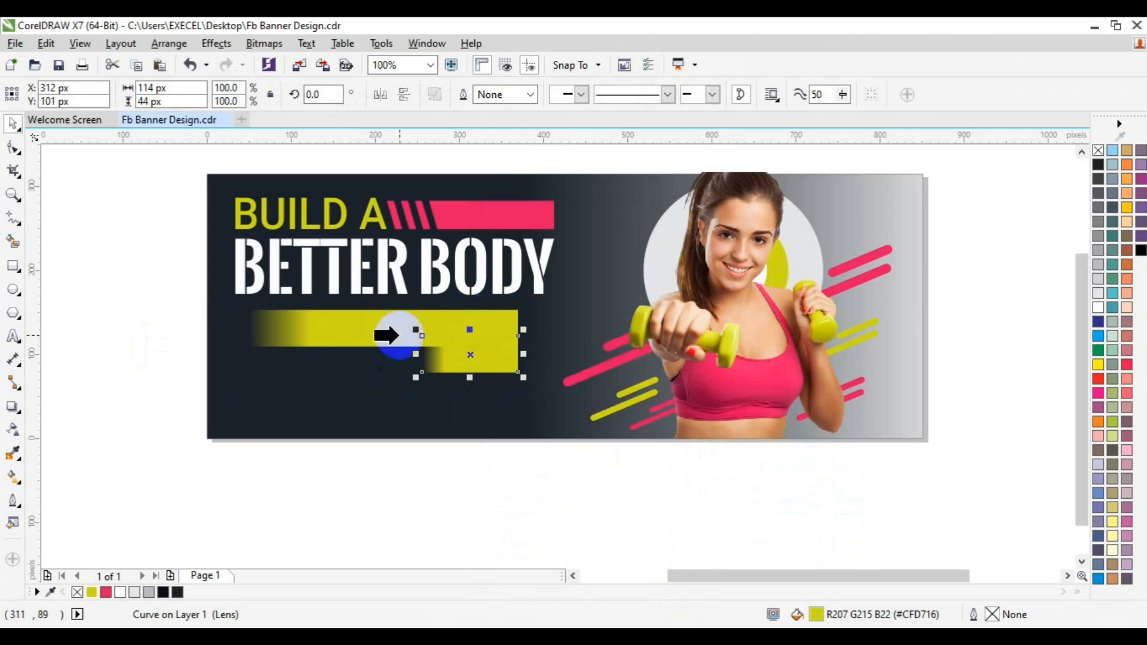
{"action": "left_click", "coordinate": [389, 96]}
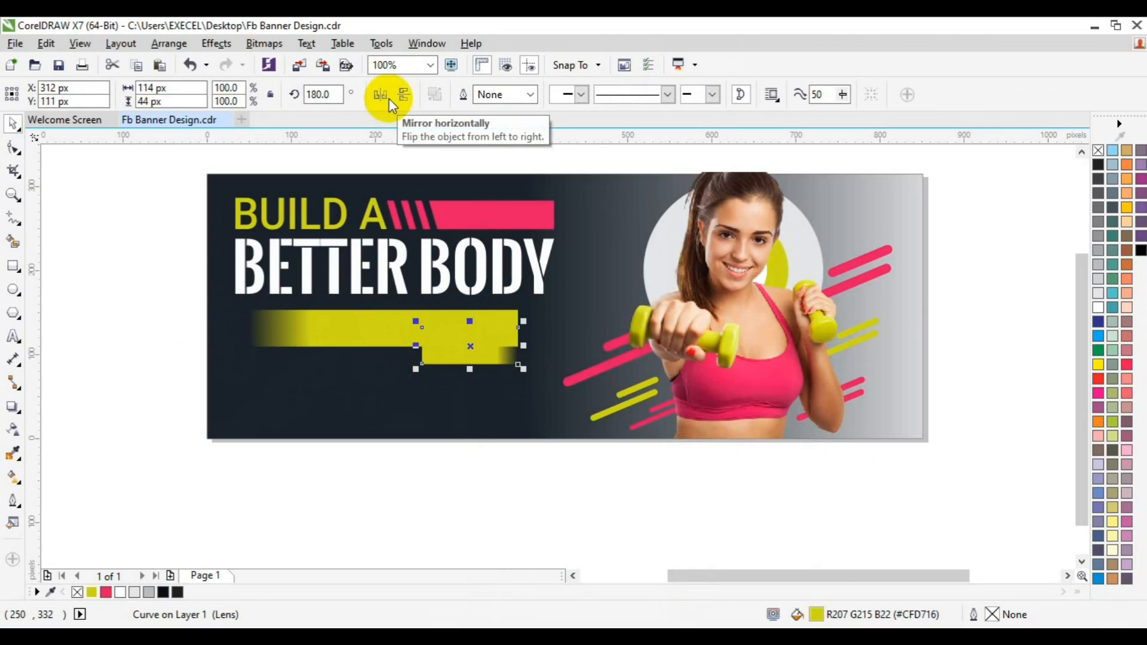
Try to place the mirrored end piece behind the yellow bar in the stacking order
{"action": "right_click", "coordinate": [461, 351]}
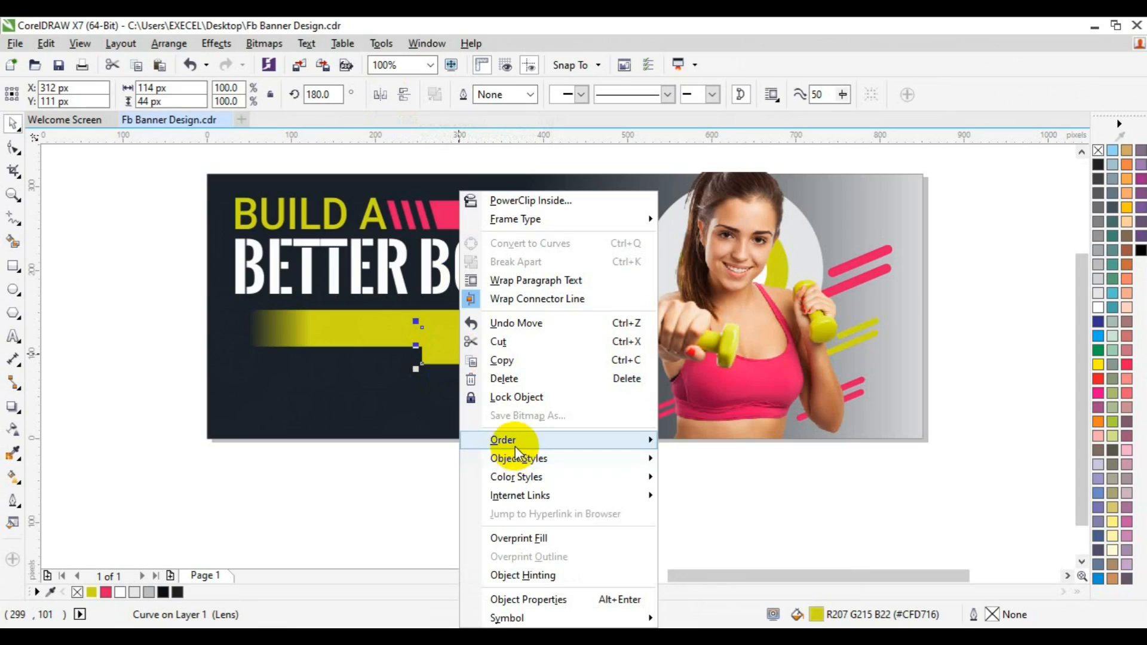
{"action": "mouse_move", "coordinate": [514, 445]}
{"action": "left_click", "coordinate": [394, 535]}
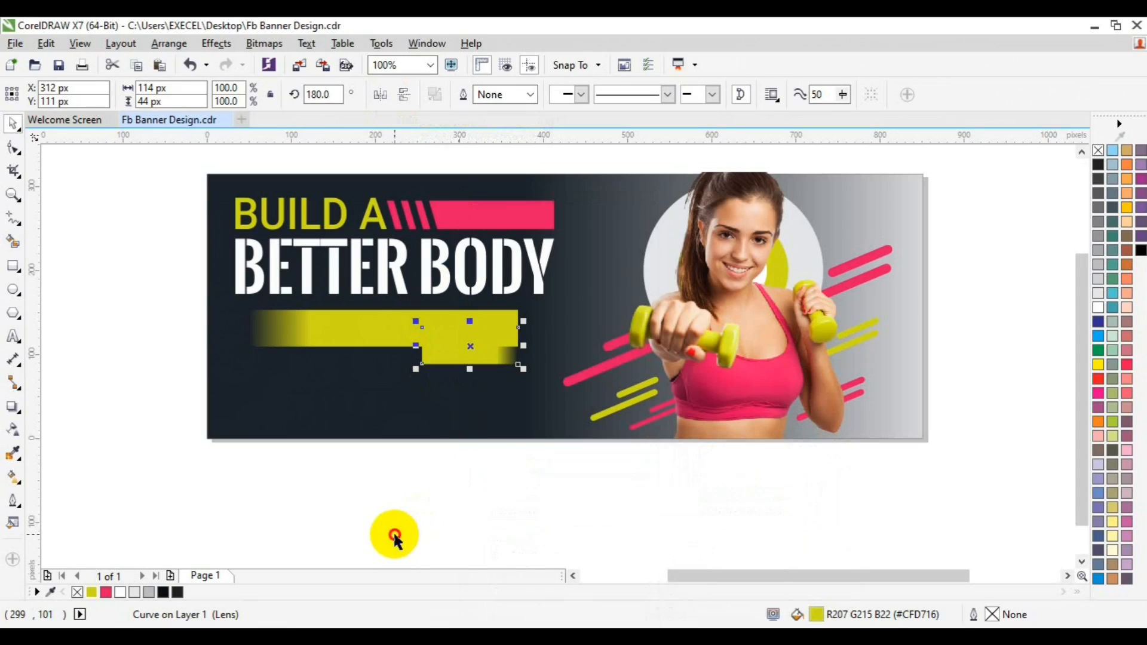
{"action": "left_click", "coordinate": [396, 330]}
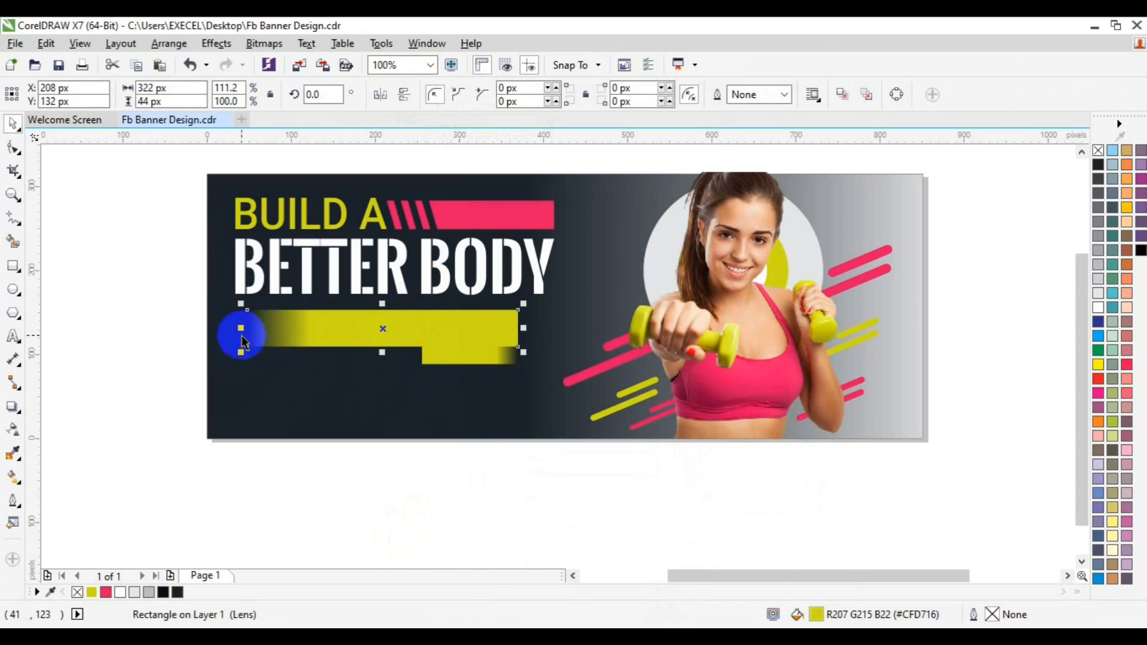
{"action": "left_click", "coordinate": [227, 341], "text": "shift"}
{"action": "left_click", "coordinate": [435, 345]}
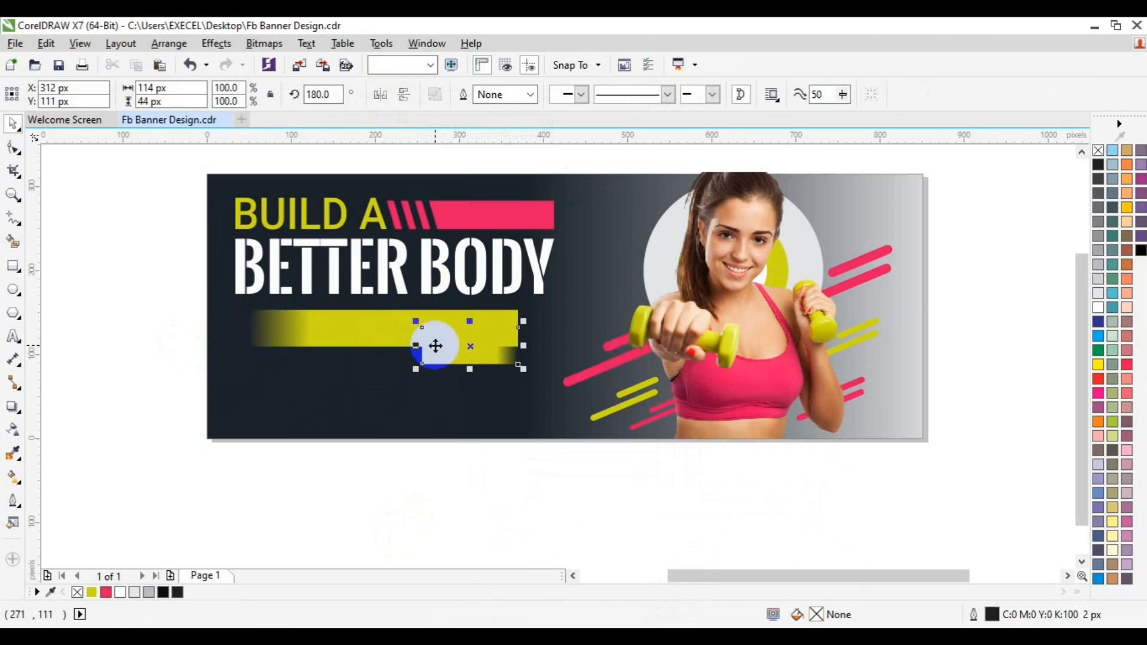
{"action": "key", "text": "Up"}
{"action": "right_click", "coordinate": [437, 348]}
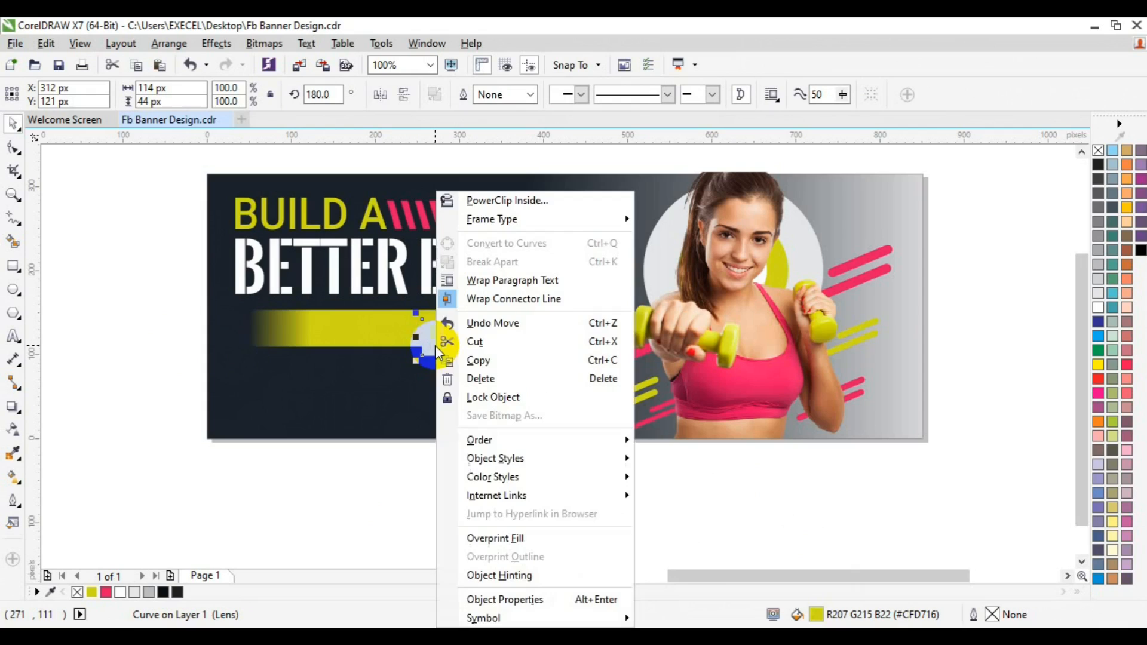
{"action": "mouse_move", "coordinate": [480, 445]}
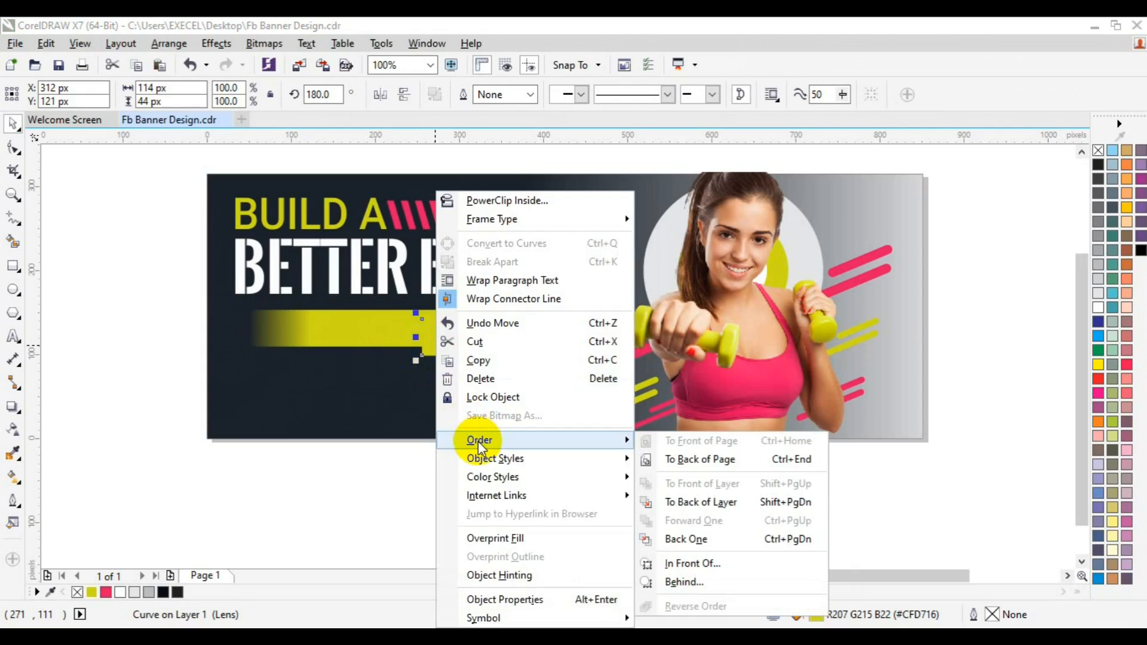
{"action": "left_click", "coordinate": [386, 350]}
Shorten the yellow bar from its right end to about 265 px and nudge the mirrored end piece upward
{"action": "left_click", "coordinate": [396, 325]}
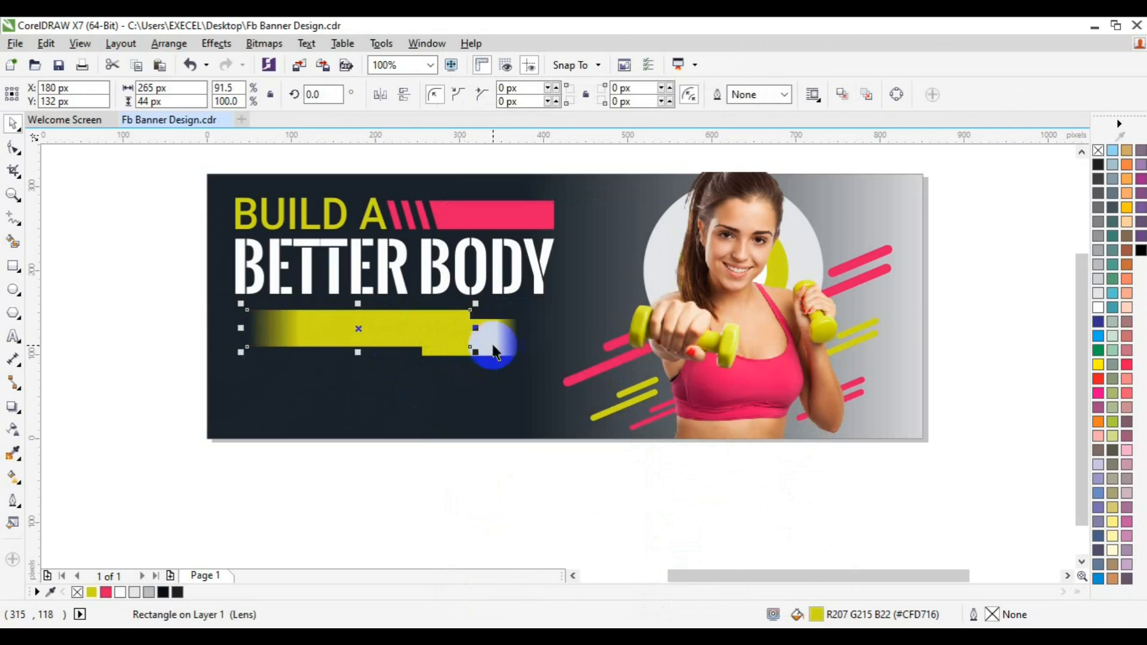
{"action": "left_click", "coordinate": [493, 346]}
{"action": "key", "text": "Up"}
{"action": "key", "text": "Up"}
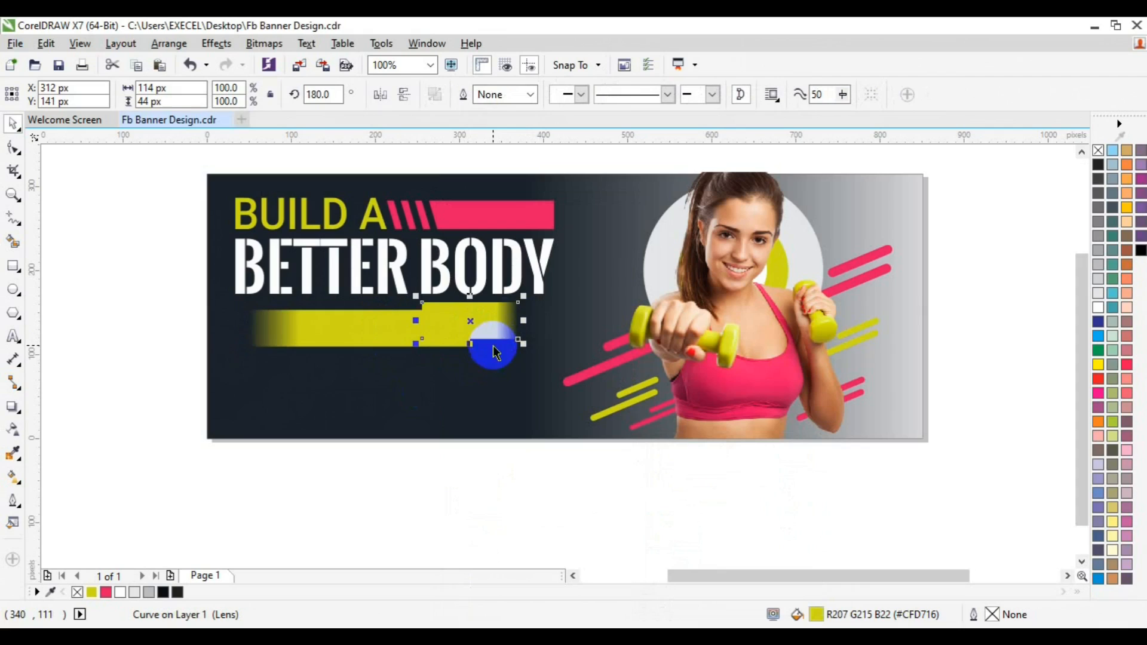
Align the mirrored end piece vertically with the yellow bar and group the two objects
{"action": "left_click", "coordinate": [385, 346], "text": "shift"}
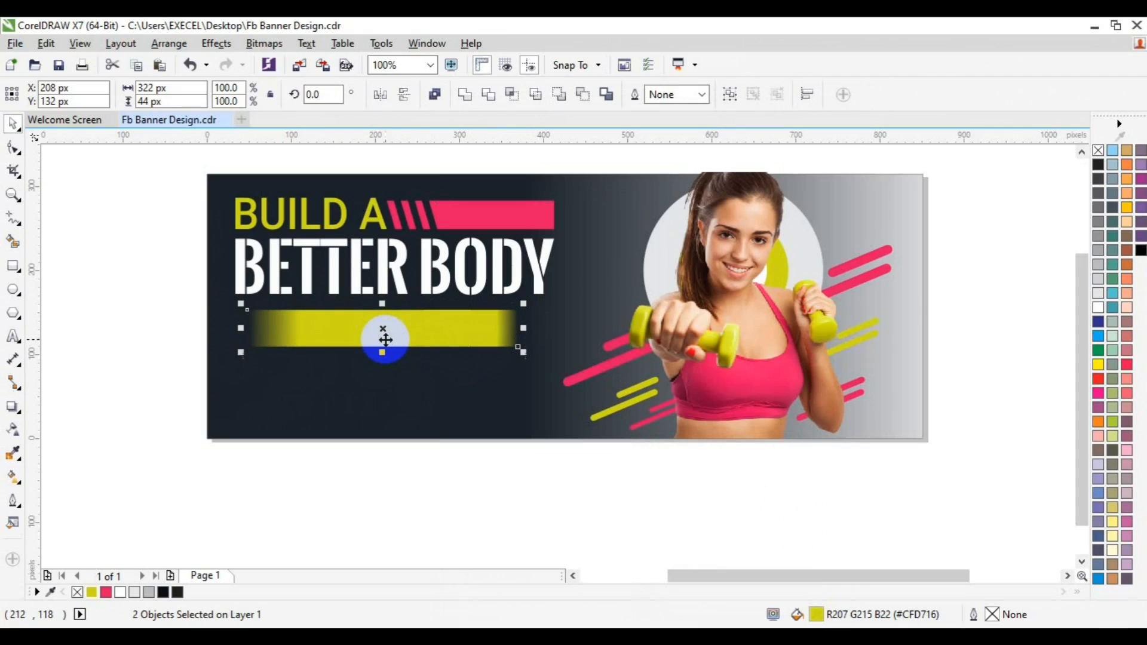
{"action": "left_click_drag", "start_coordinate": [386, 346], "coordinate": [252, 337]}
{"action": "key", "text": "ctrl+g"}
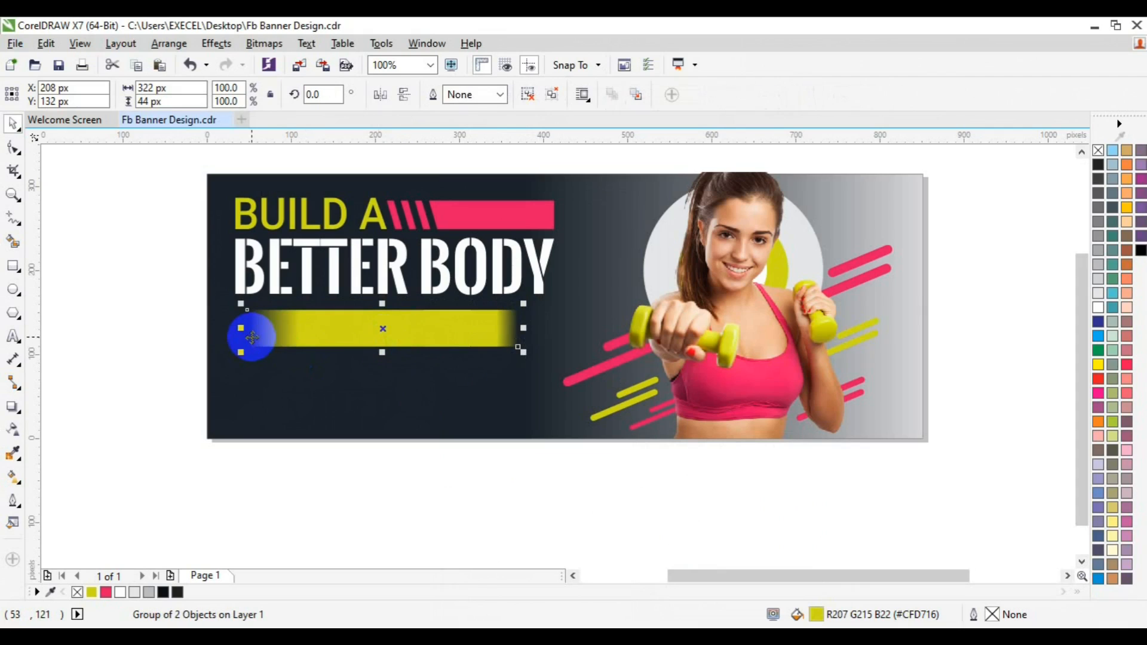
Nudge the grouped yellow bar to the right and scale it up to about 344 by 47 px
{"action": "key", "text": "Right"}
{"action": "left_click_drag", "start_coordinate": [531, 352], "coordinate": [542, 357]}
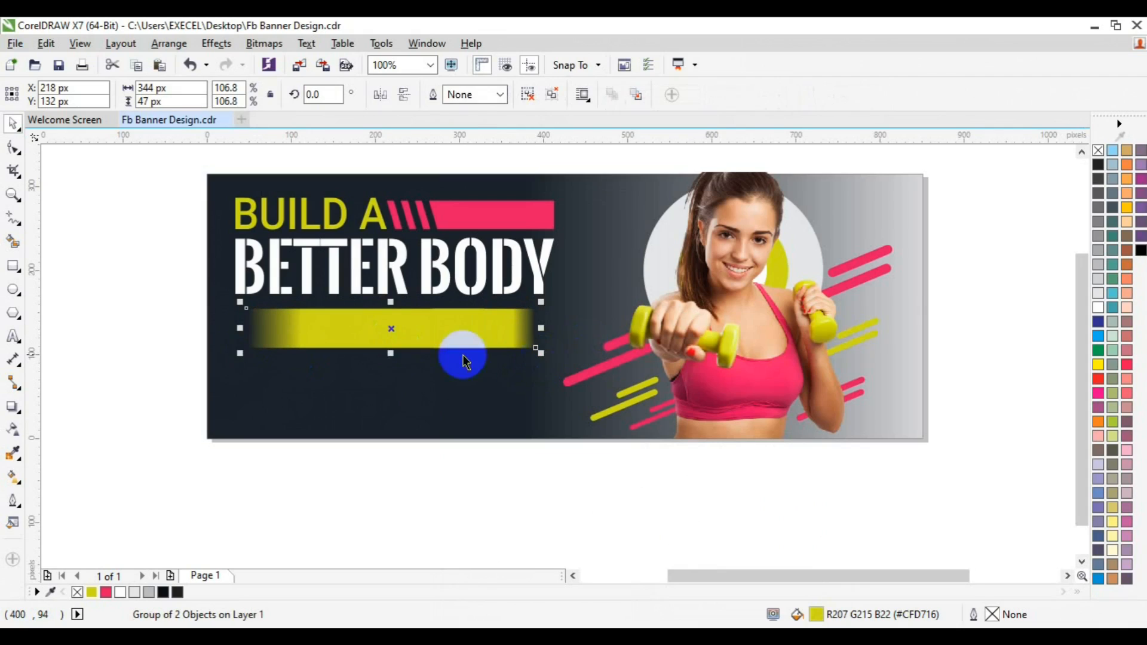
{"action": "left_click", "coordinate": [532, 322]}
{"action": "left_click", "coordinate": [434, 335]}
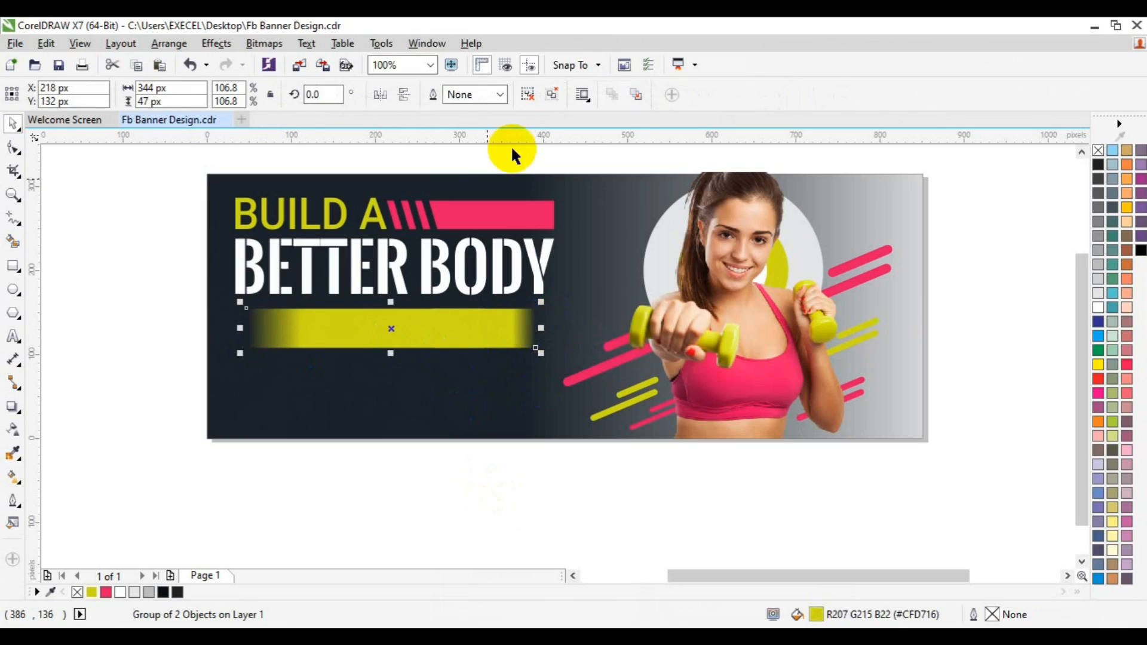
Ungroup the yellow bar, stretch its right end piece leftward to about 162 px wide, and group both pieces again
{"action": "left_click", "coordinate": [527, 94]}
{"action": "left_click", "coordinate": [459, 353]}
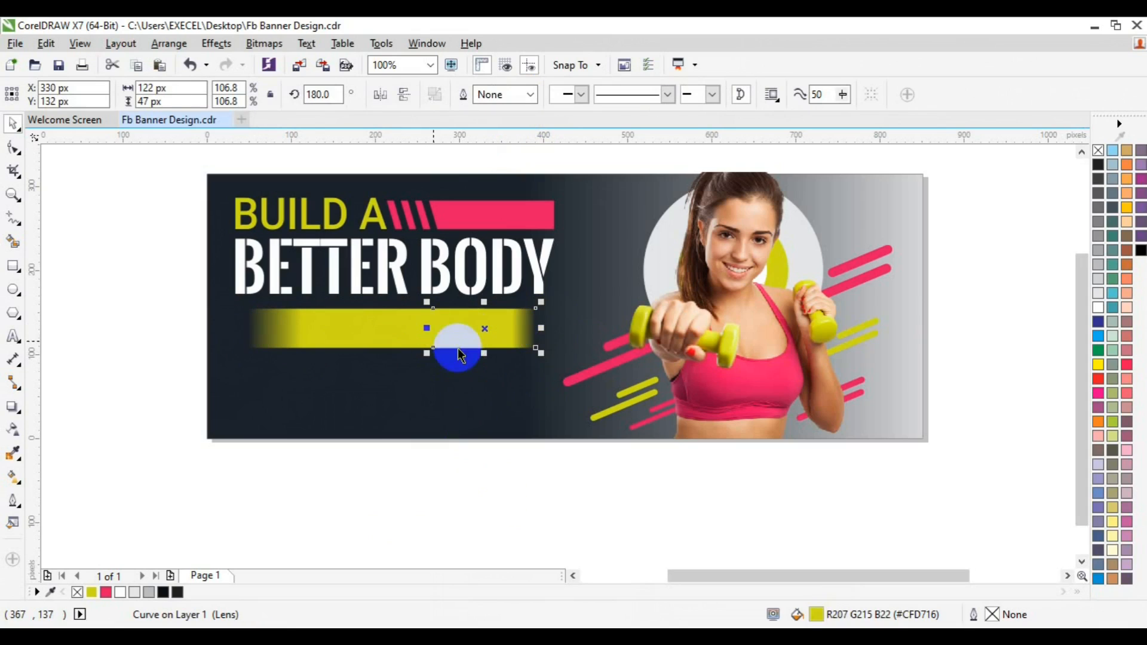
{"action": "left_click_drag", "start_coordinate": [426, 328], "coordinate": [395, 328]}
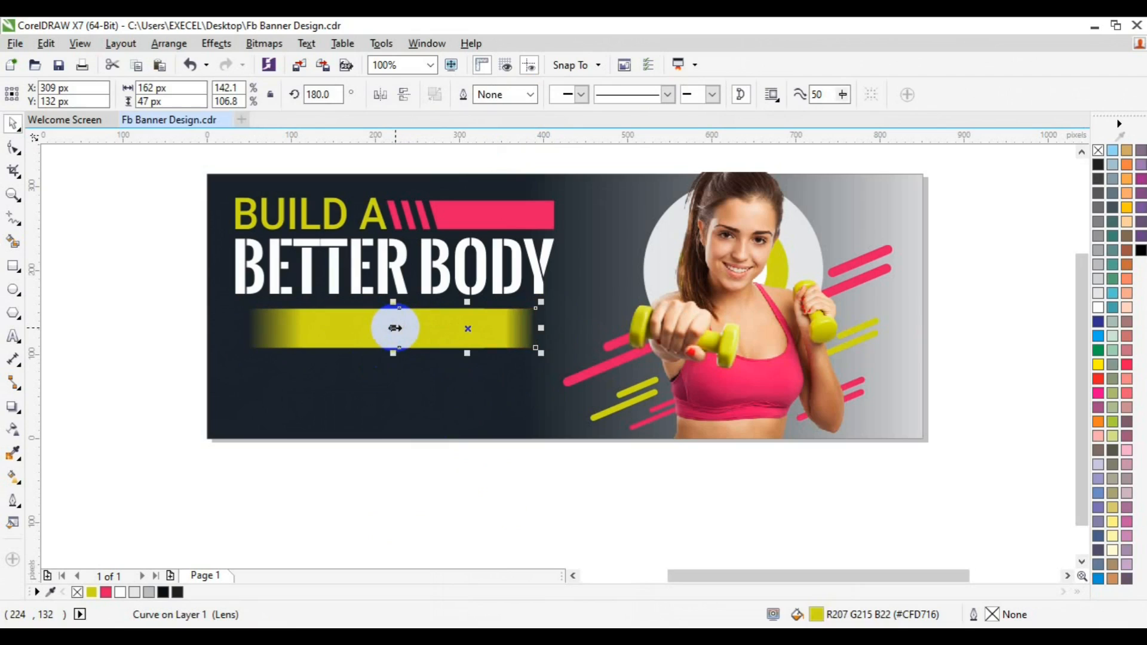
{"action": "left_click", "coordinate": [351, 329], "text": "shift"}
{"action": "key", "text": "ctrl+g"}
Try centring the yellow bar on the headline group, and align it to the headline's left edge instead
{"action": "left_click", "coordinate": [309, 260], "text": "shift"}
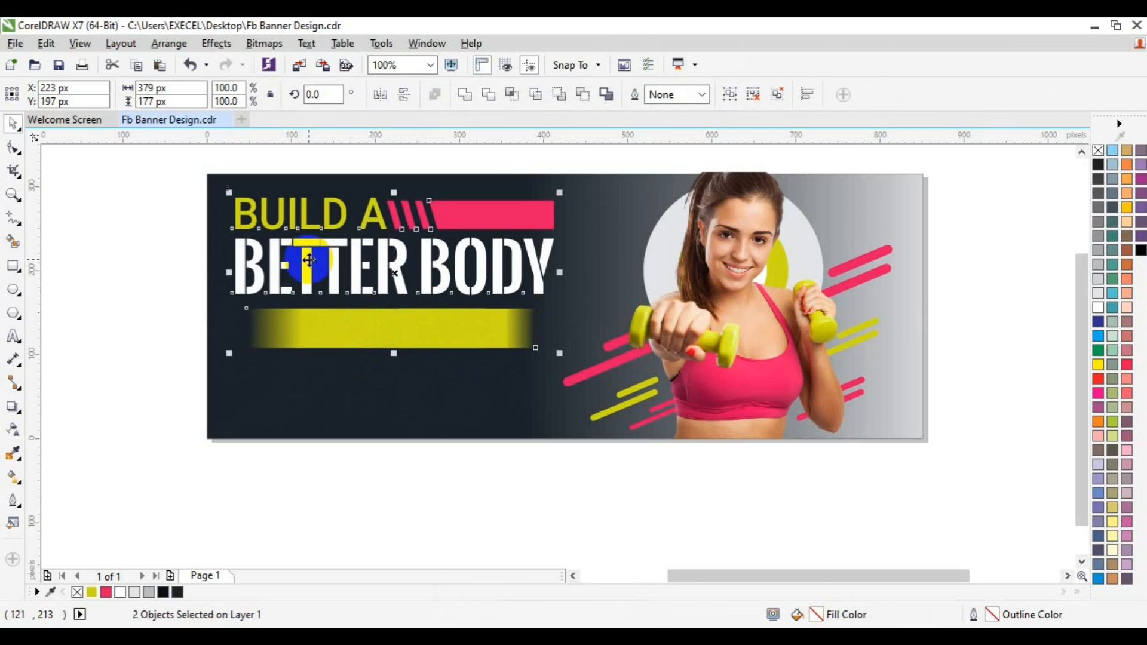
{"action": "key", "text": "c"}
{"action": "left_click_drag", "start_coordinate": [309, 260], "coordinate": [246, 314]}
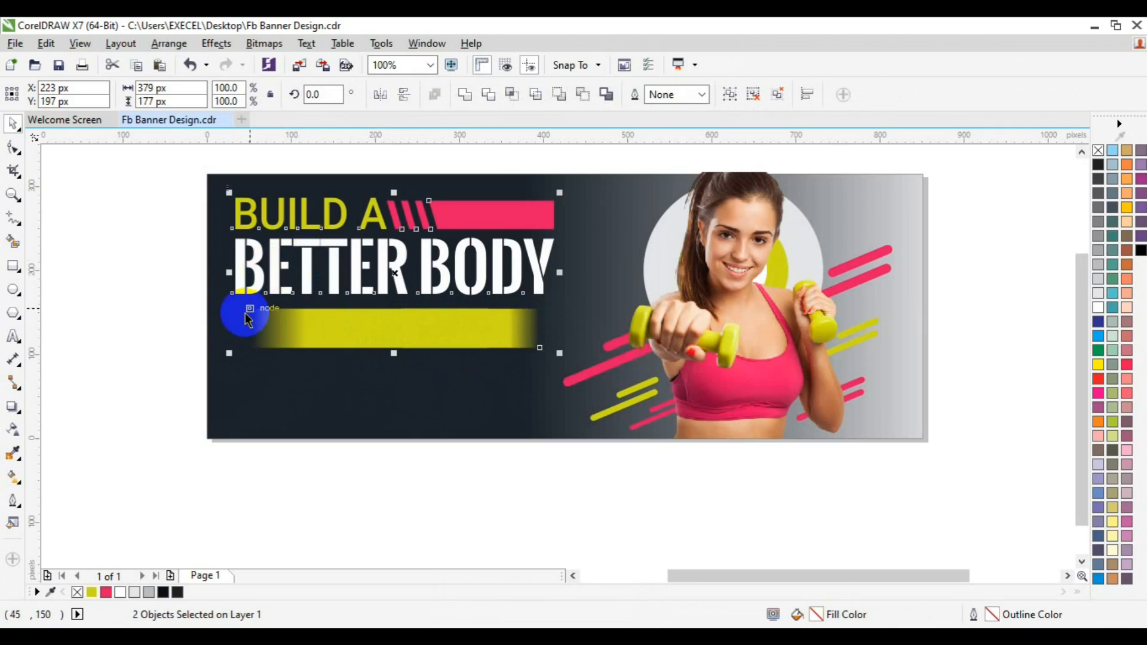
{"action": "key", "text": "l"}
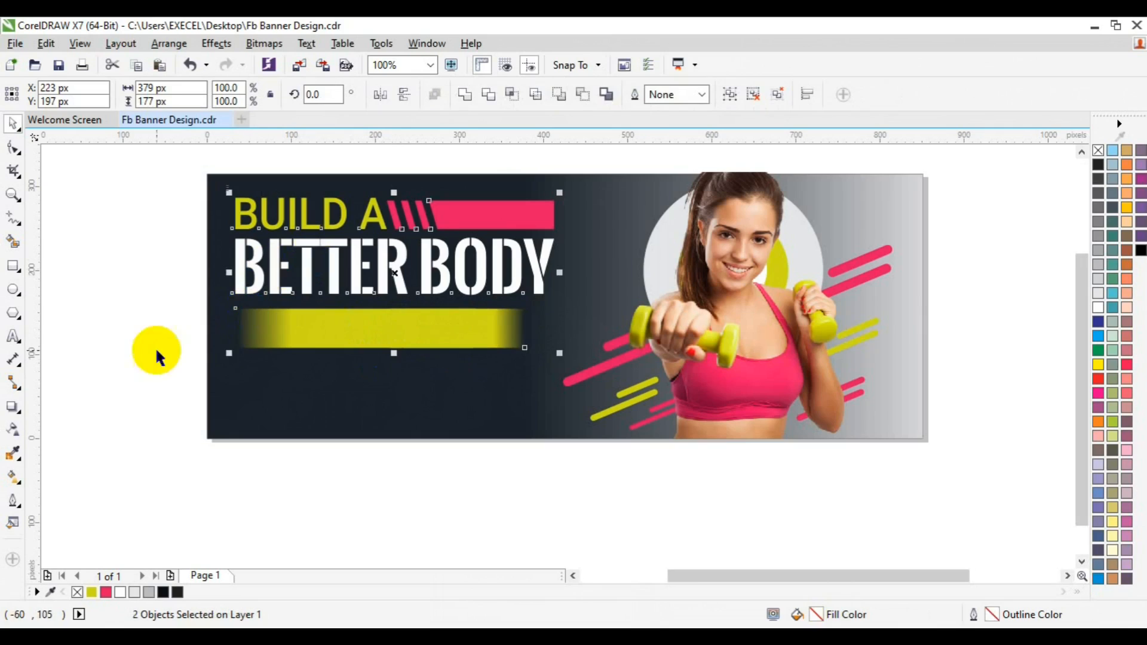
{"action": "left_click", "coordinate": [119, 339]}
Enlarge the grouped yellow bar to about 354 by 48 px and nudge it to the right
{"action": "left_click", "coordinate": [346, 318]}
{"action": "left_click_drag", "start_coordinate": [533, 359], "coordinate": [543, 358]}
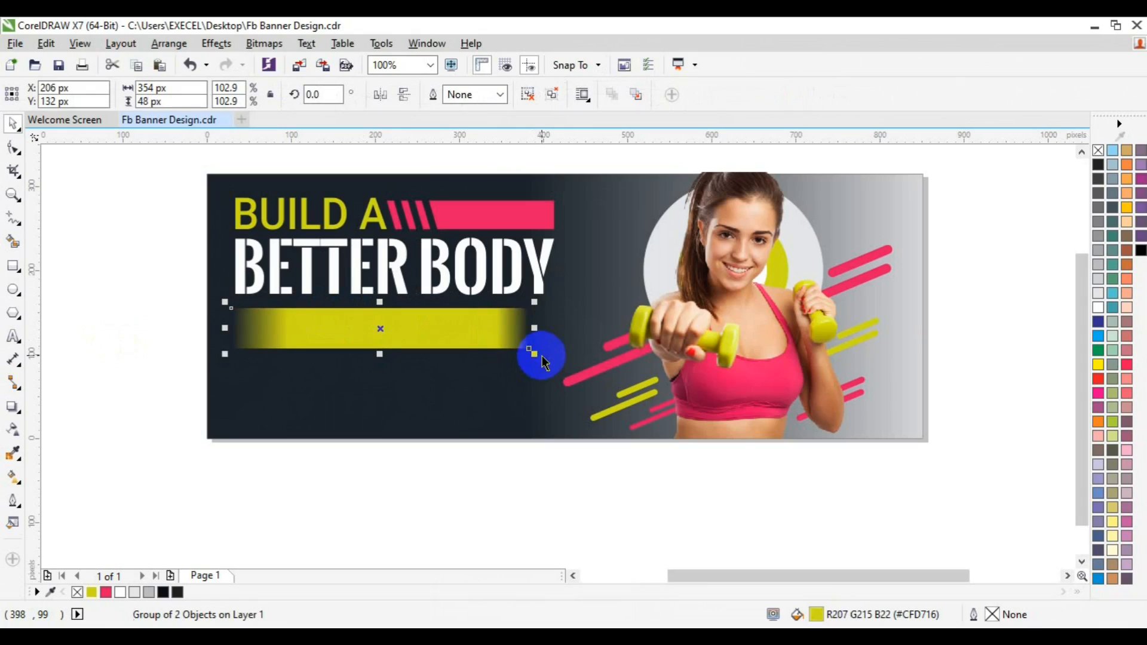
{"action": "key", "text": "Right"}
{"action": "left_click", "coordinate": [170, 304]}
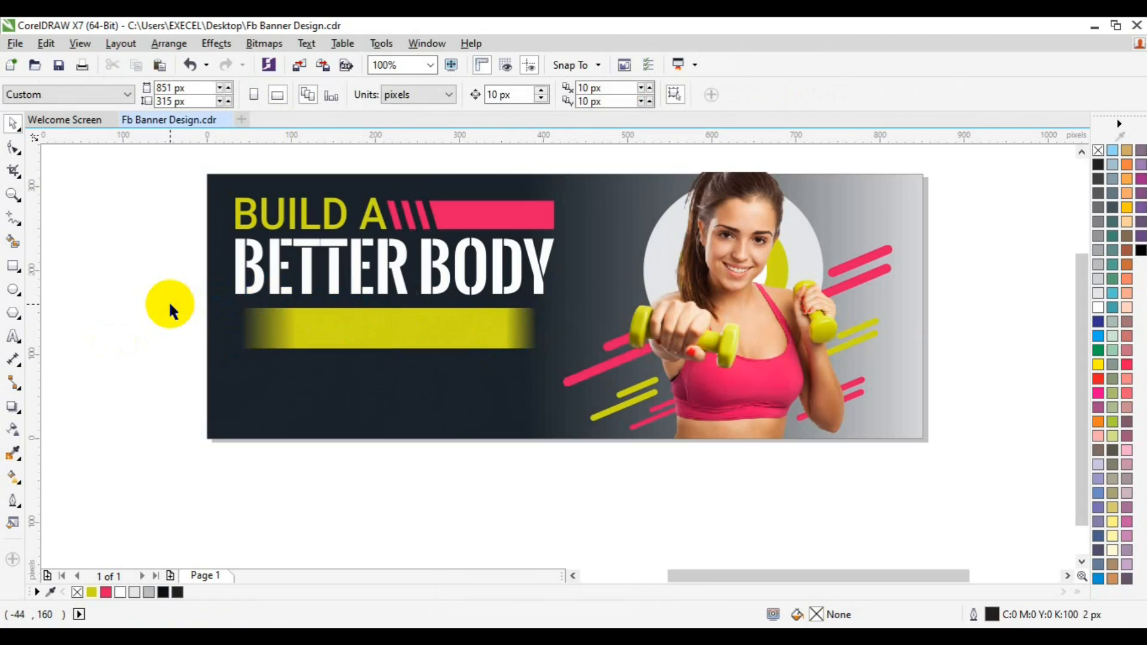
Add the artistic text "> BODY BUILDING" starting outside the banner's lower left edge
{"action": "left_click", "coordinate": [13, 336]}
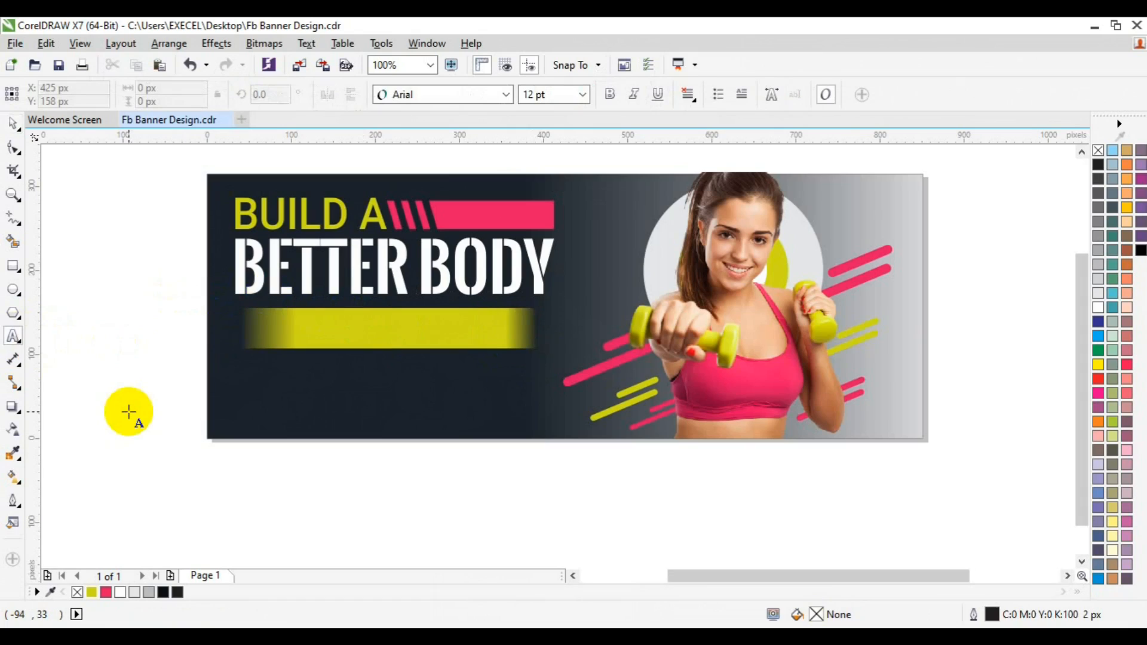
{"action": "left_click", "coordinate": [129, 412]}
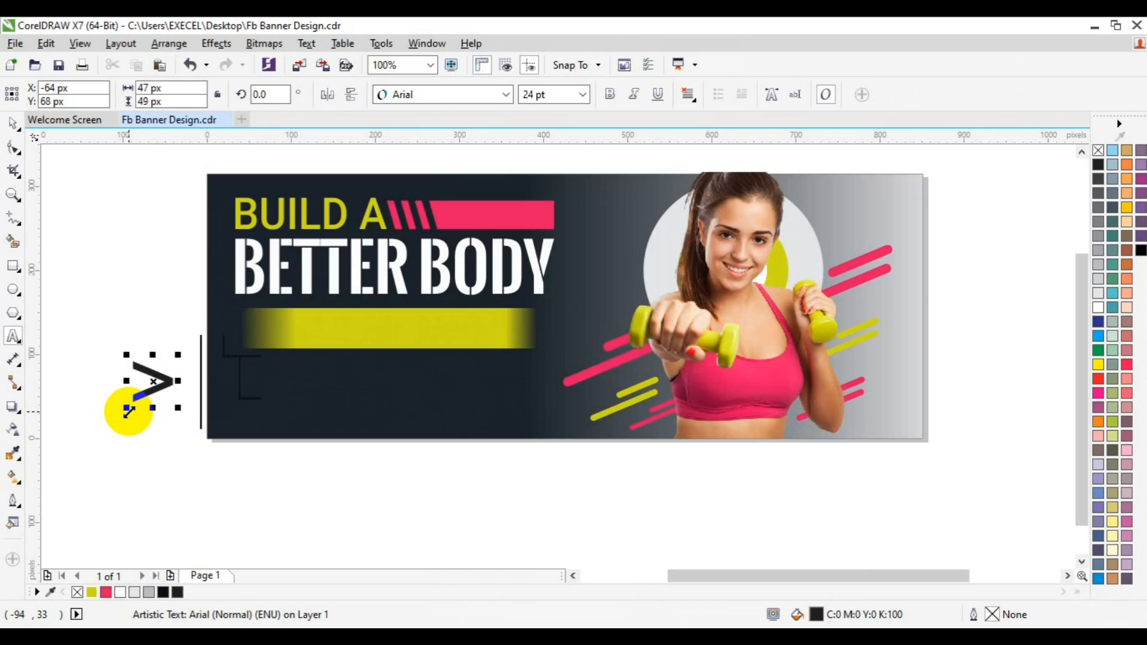
{"action": "type", "text": "> BODY"}
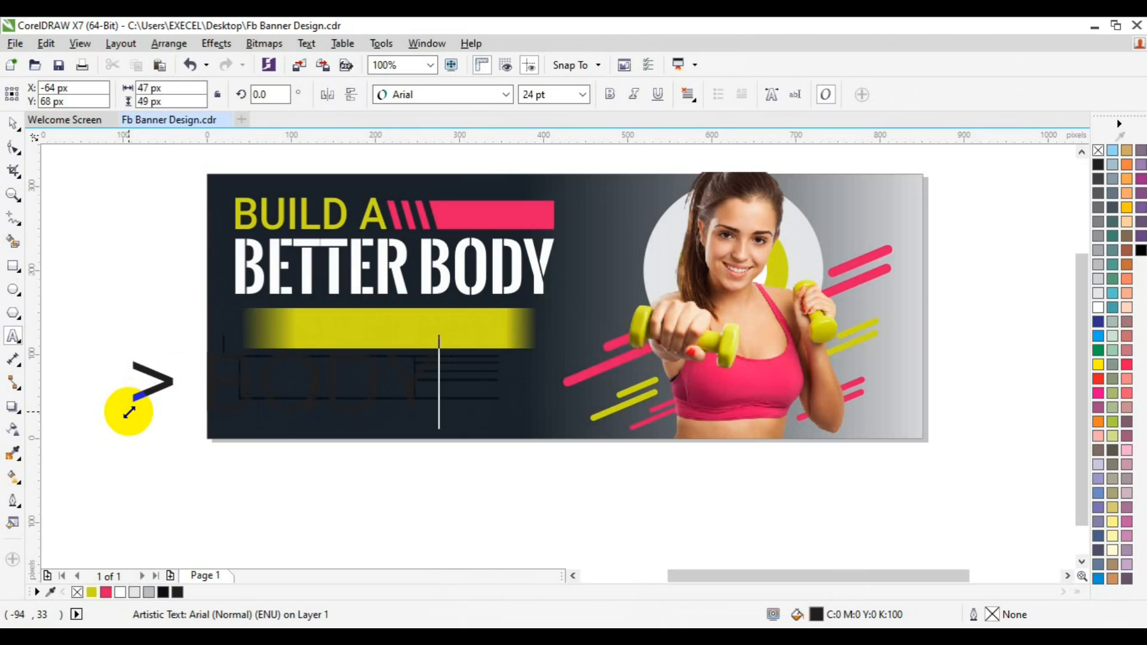
{"action": "type", "text": " BUILDING"}
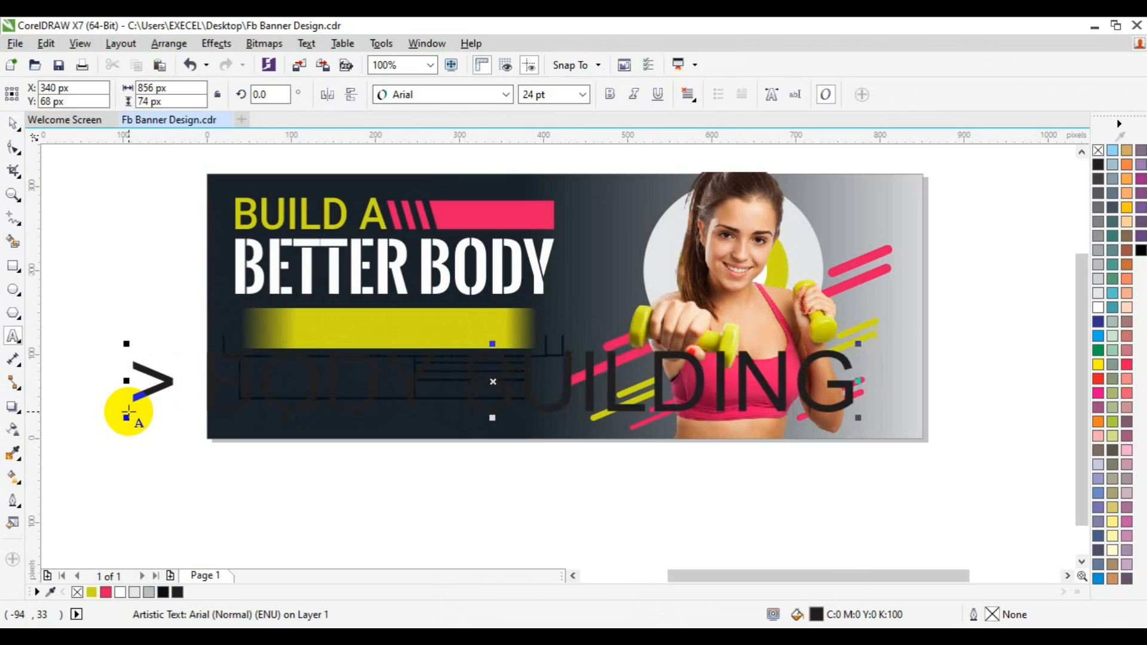
Extend the artistic text after "BODY BUILDING" with "> CARDIO > MARTIRAL"
{"action": "type", "text": " >"}
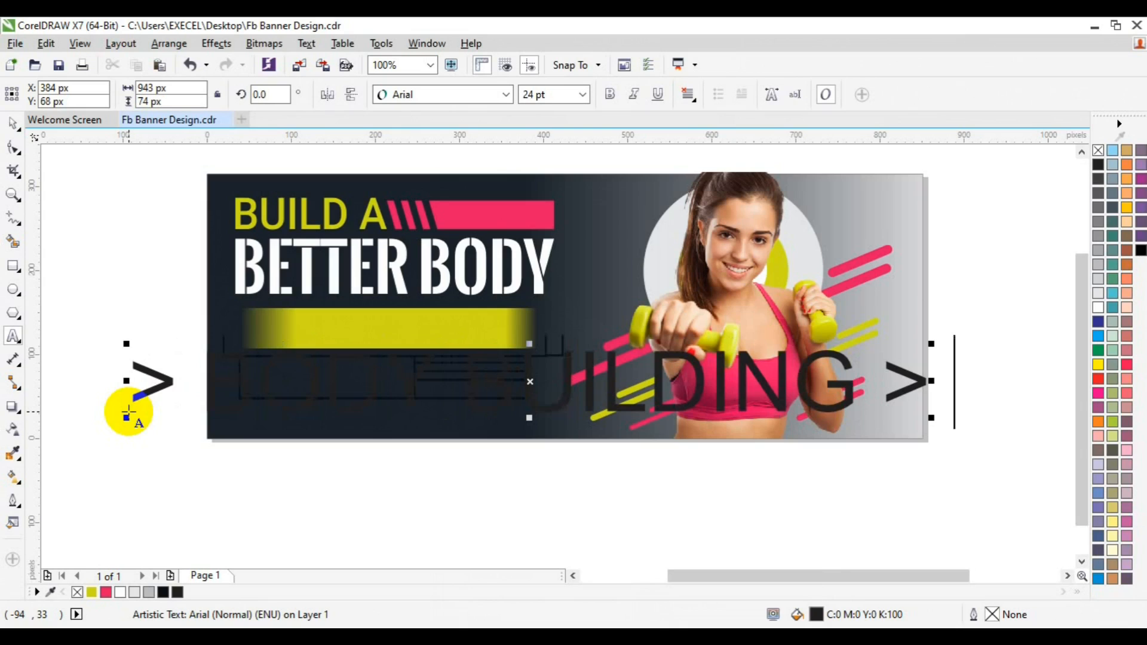
{"action": "type", "text": " CARDIO >"}
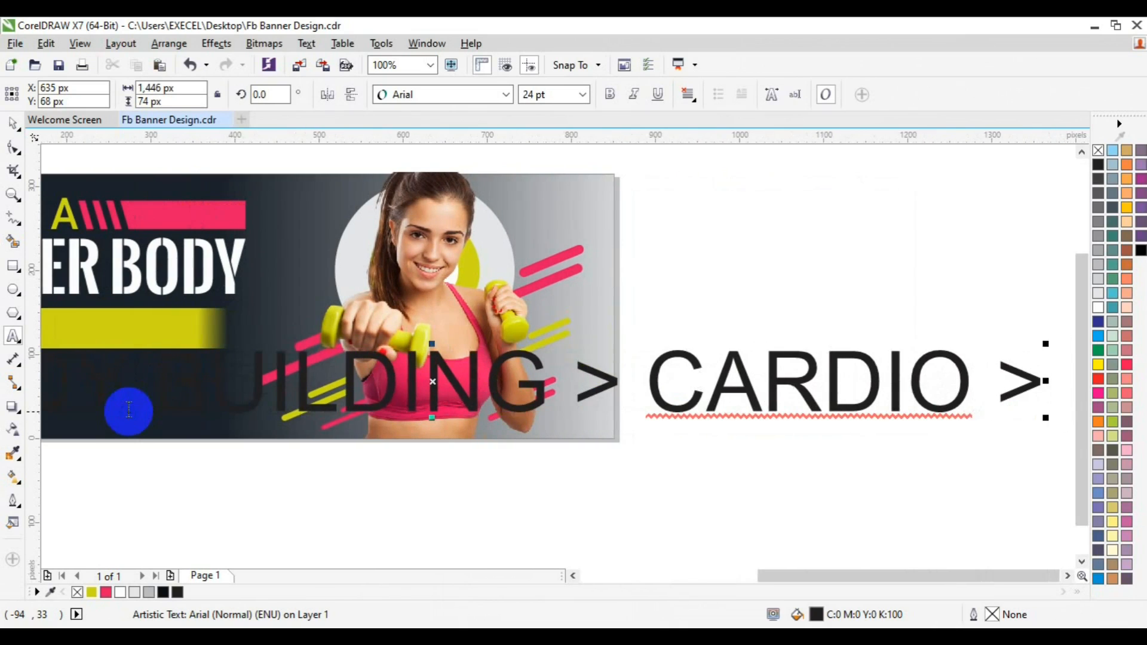
{"action": "type", "text": " MARTIRAL"}
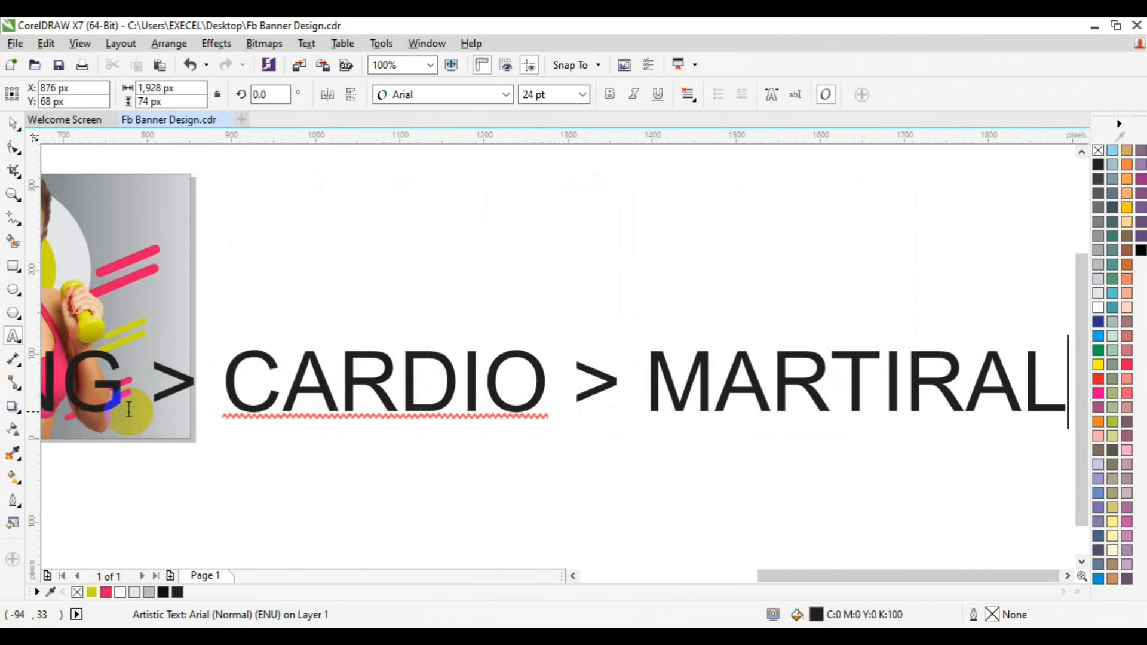
Set the whole service text to the Roboto Normal font at 9 pt
{"action": "key", "text": "ctrl+a"}
{"action": "left_click", "coordinate": [507, 94]}
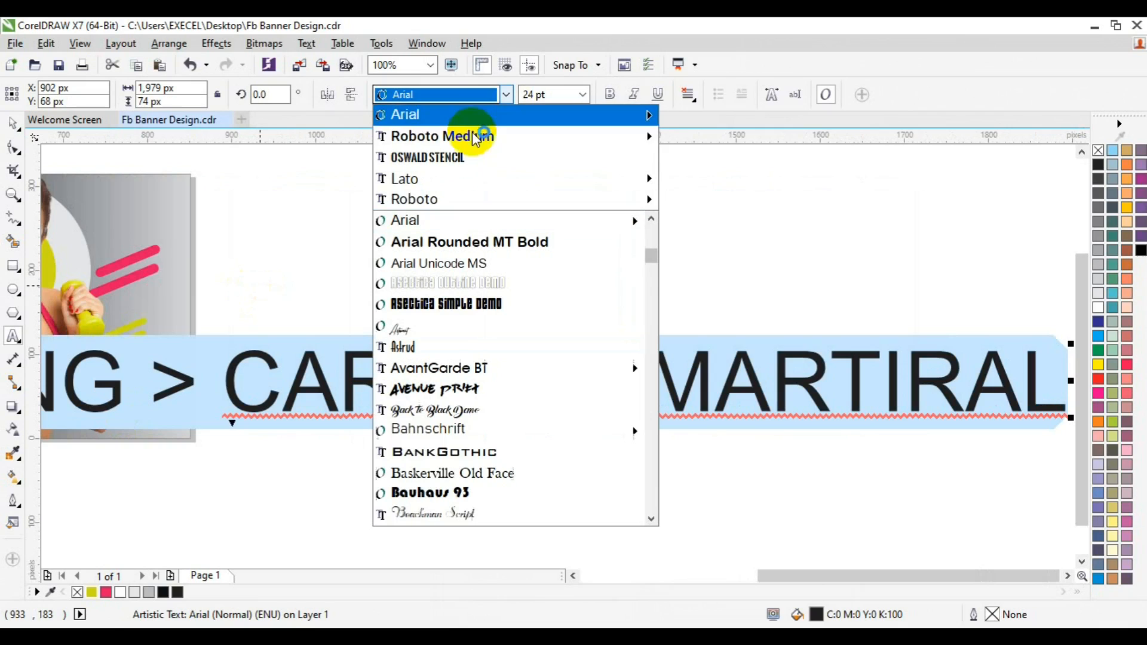
{"action": "mouse_move", "coordinate": [474, 141]}
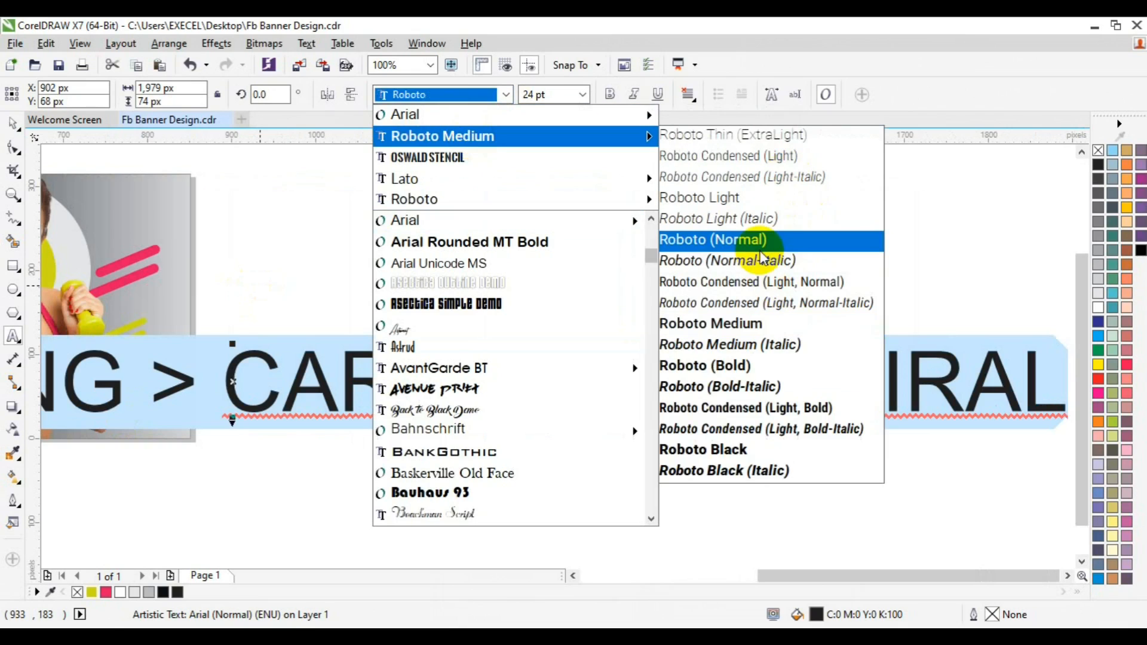
{"action": "left_click", "coordinate": [763, 238]}
{"action": "left_click", "coordinate": [583, 94]}
{"action": "left_click", "coordinate": [564, 153]}
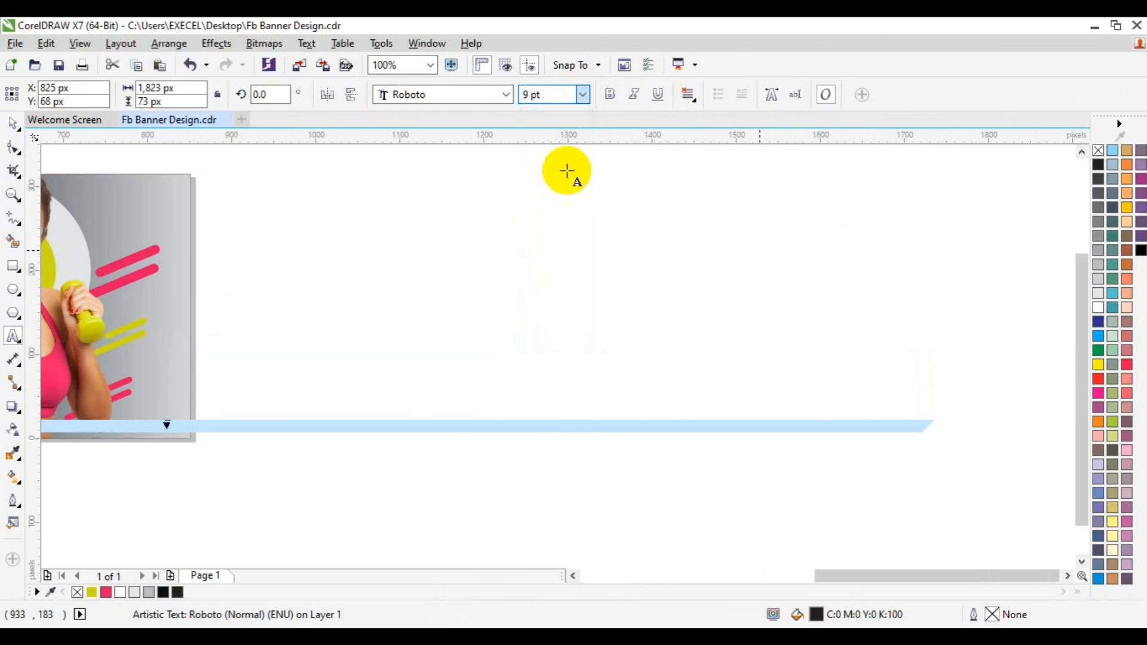
Reduce the service text to 7 pt and change its capitalization to Title Case
{"action": "left_click", "coordinate": [574, 578]}
{"action": "left_click", "coordinate": [574, 577]}
{"action": "left_click", "coordinate": [574, 577]}
{"action": "left_click", "coordinate": [574, 578]}
{"action": "left_click", "coordinate": [574, 577]}
{"action": "left_click", "coordinate": [574, 577]}
{"action": "left_click", "coordinate": [574, 577]}
{"action": "left_click", "coordinate": [574, 577]}
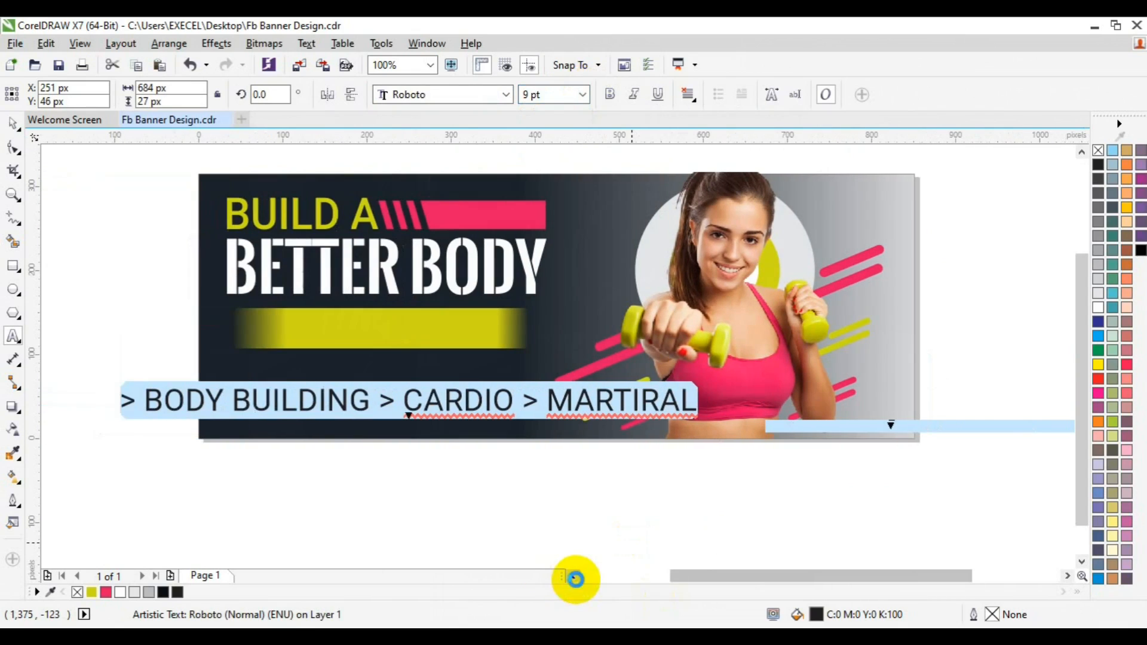
{"action": "left_click", "coordinate": [582, 94]}
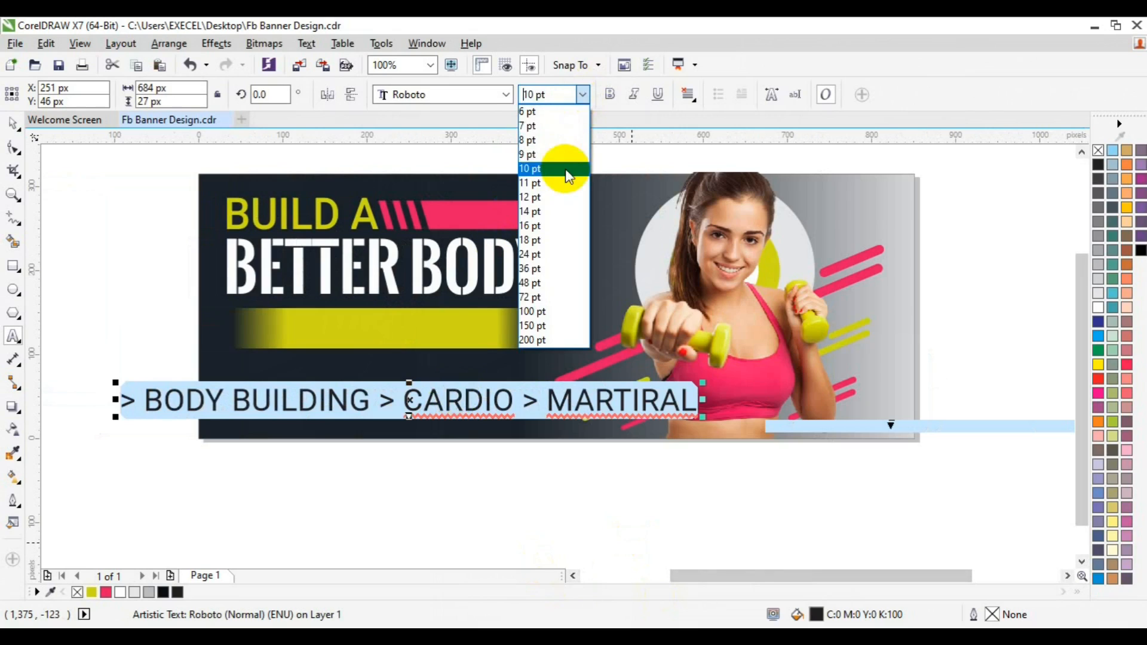
{"action": "left_click", "coordinate": [564, 127]}
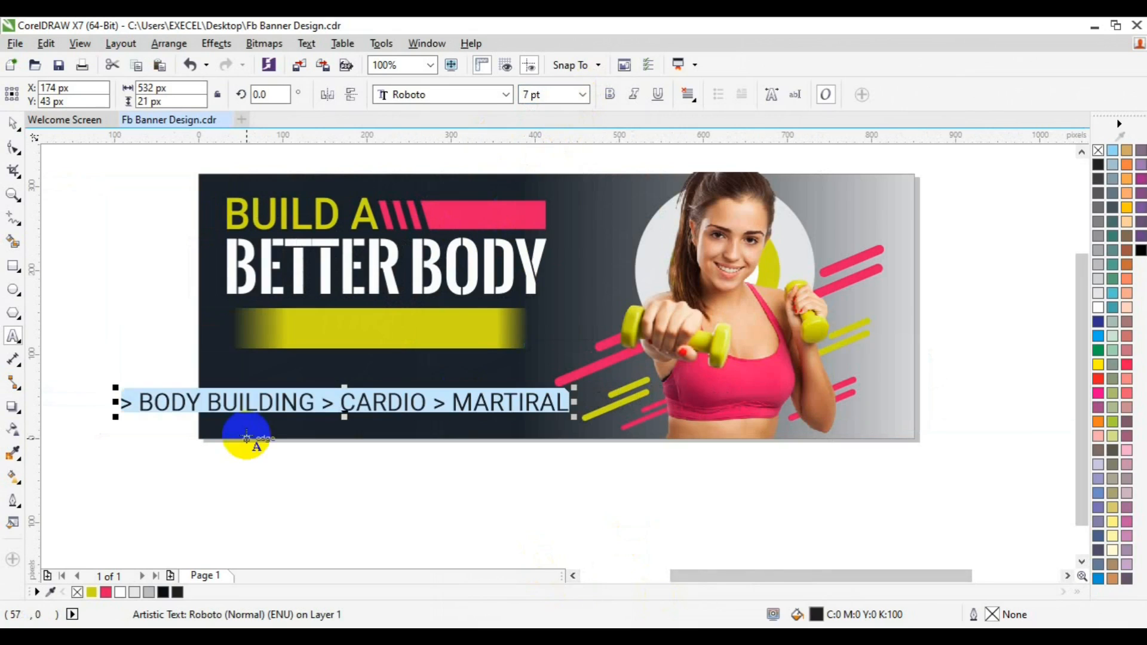
{"action": "key", "text": "shift+F3"}
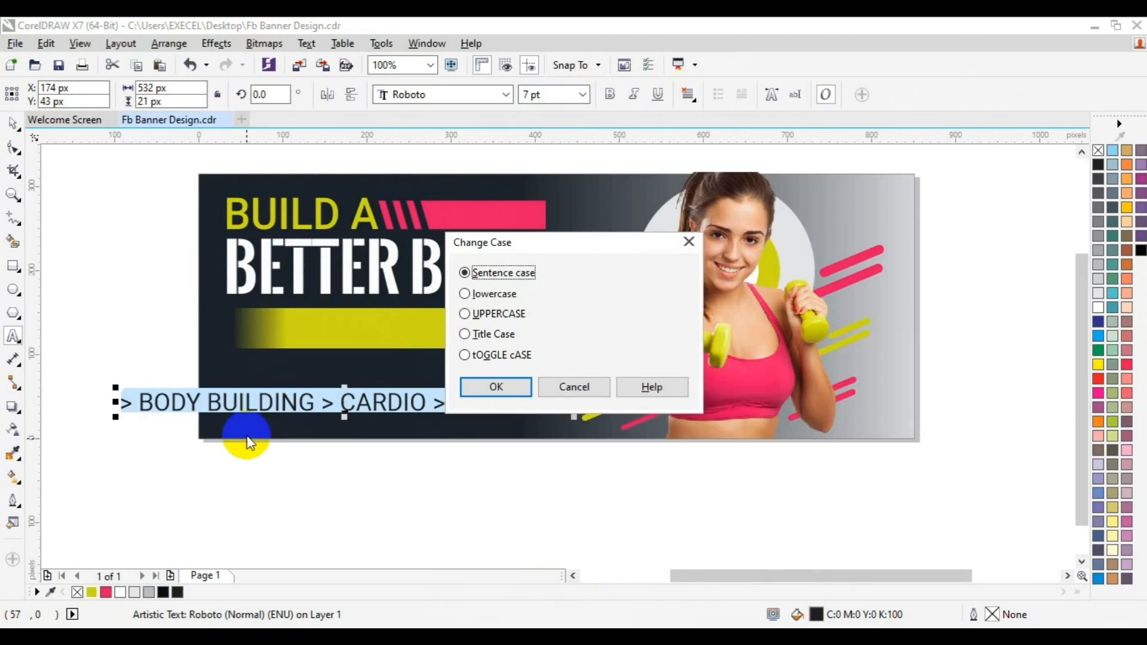
{"action": "key", "text": "Return"}
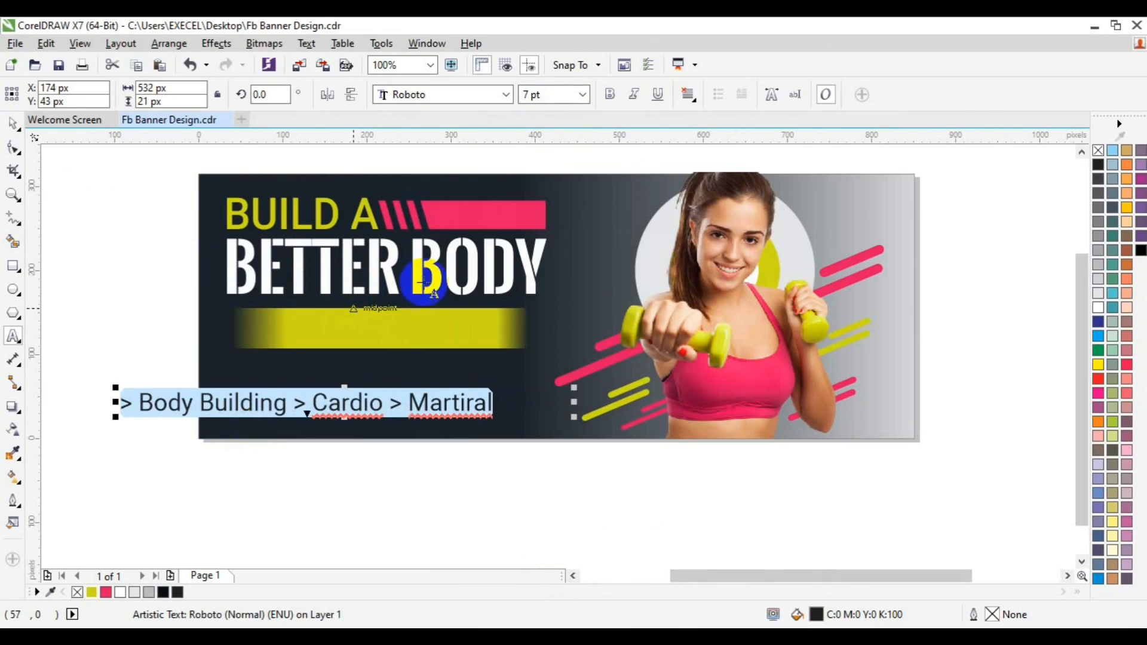
Colour the whole service text pink (R229 G23 B99) and set its size to 4 pt
{"action": "left_click", "coordinate": [296, 404]}
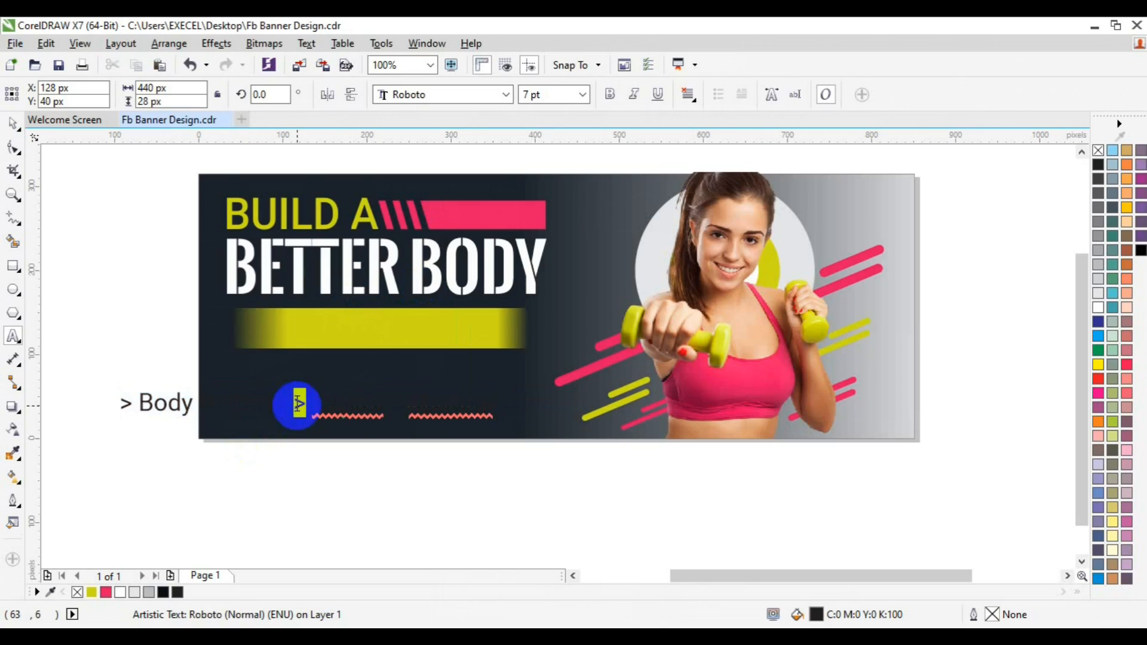
{"action": "type", "text": "|"}
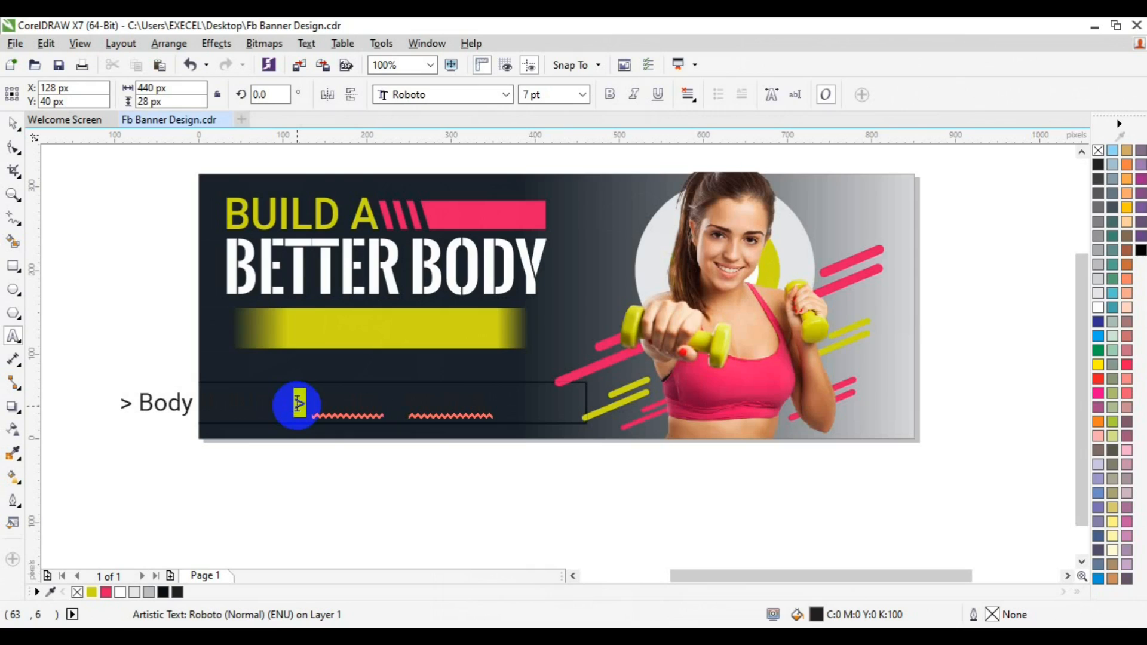
{"action": "key", "text": "ctrl+a"}
{"action": "left_click", "coordinate": [106, 592]}
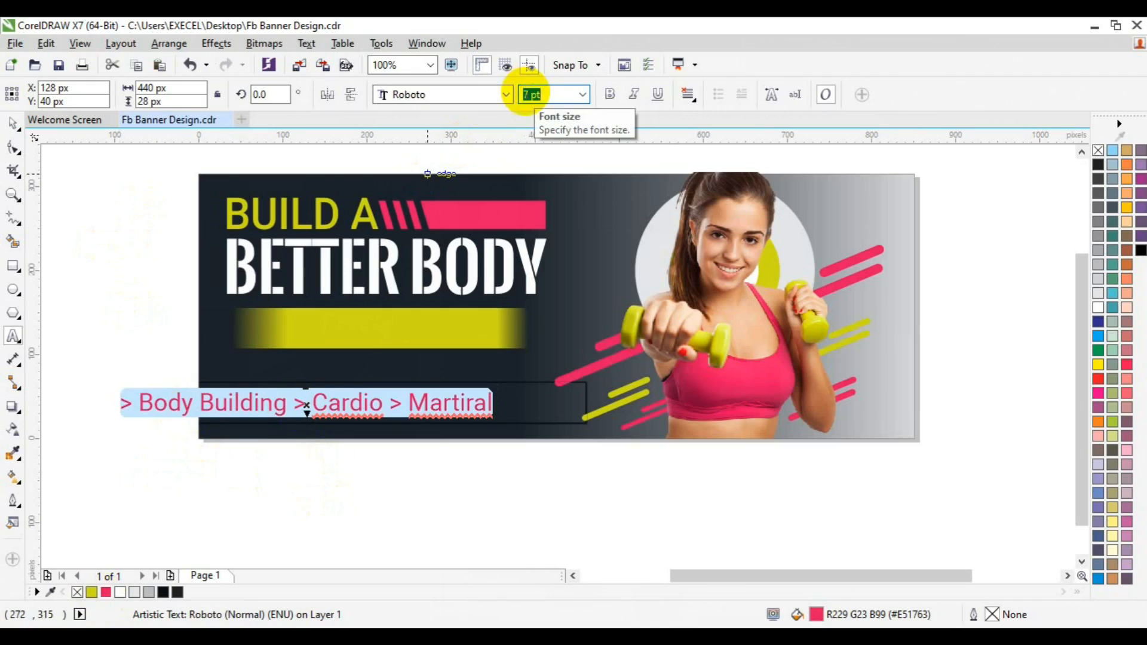
{"action": "left_click", "coordinate": [525, 93]}
{"action": "type", "text": "4"}
{"action": "key", "text": "Return"}
{"action": "left_click", "coordinate": [13, 124]}
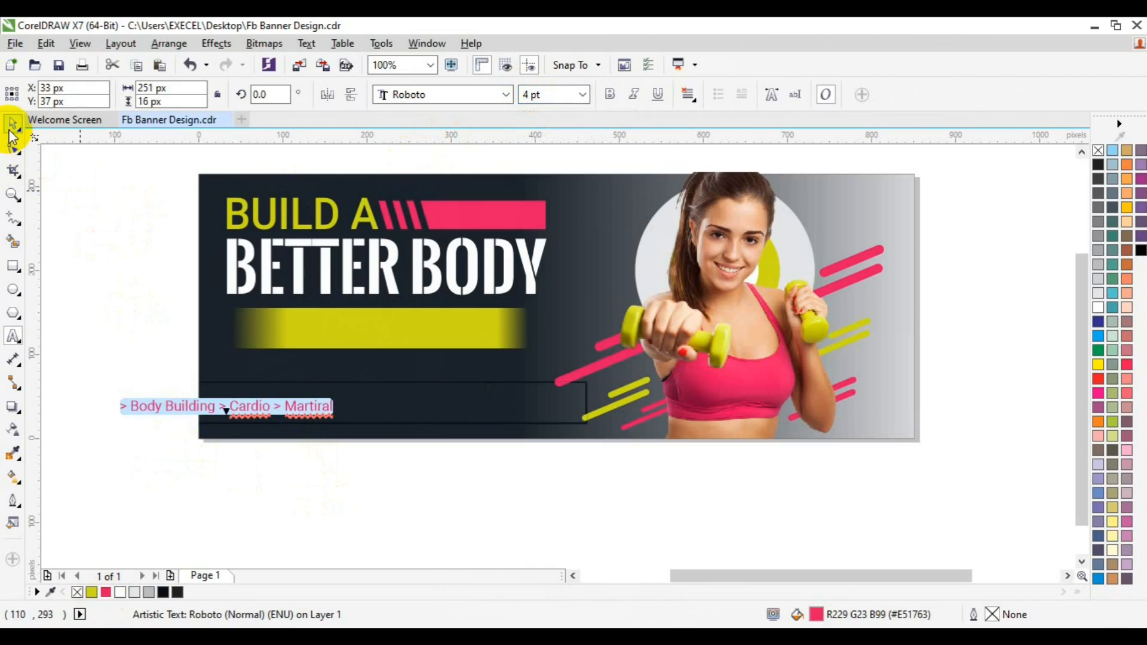
Move the service text onto the yellow bar and set its font size to 4.5 pt
{"action": "left_click_drag", "start_coordinate": [217, 411], "coordinate": [379, 330]}
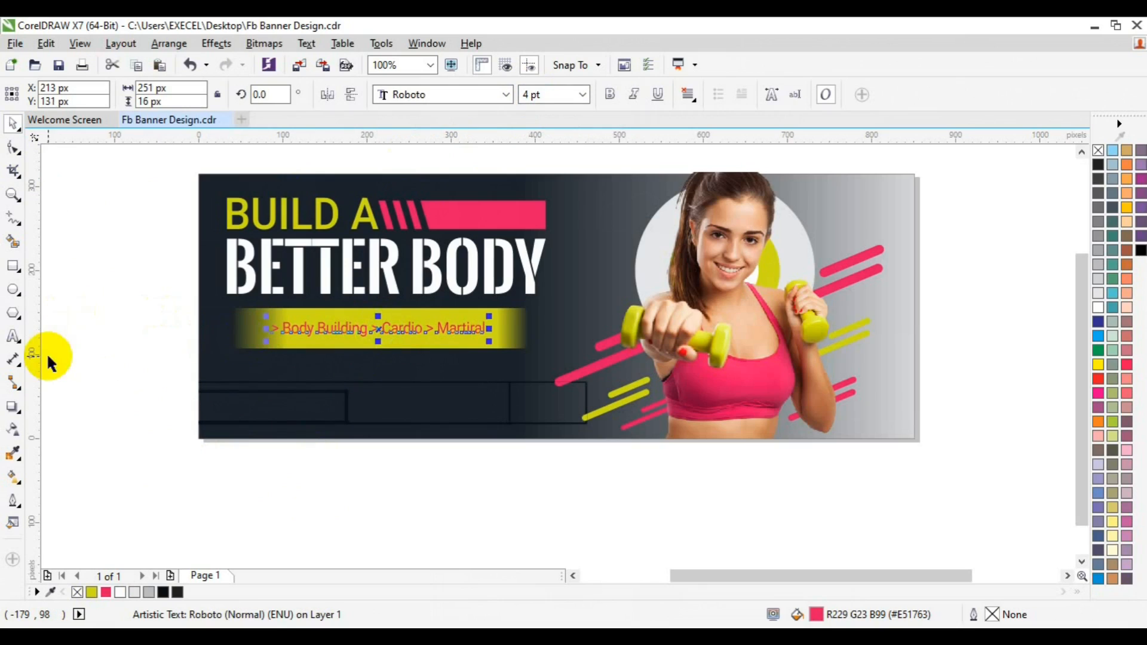
{"action": "left_click", "coordinate": [529, 95]}
{"action": "type", "text": "5"}
{"action": "key", "text": "Return"}
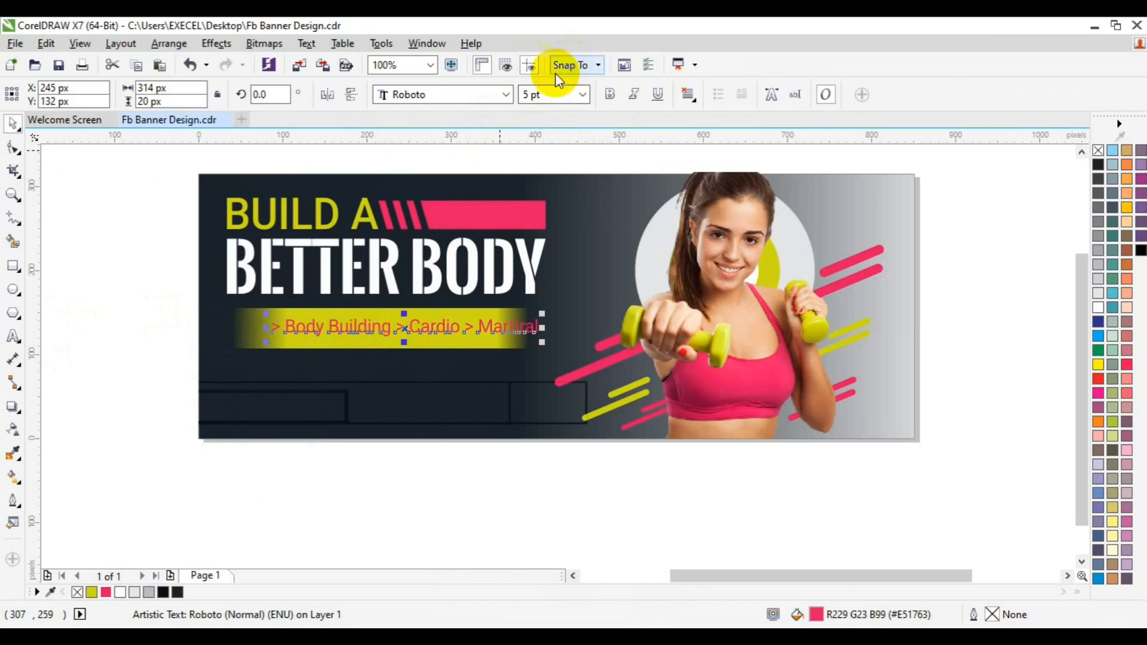
{"action": "type", "text": "4.5"}
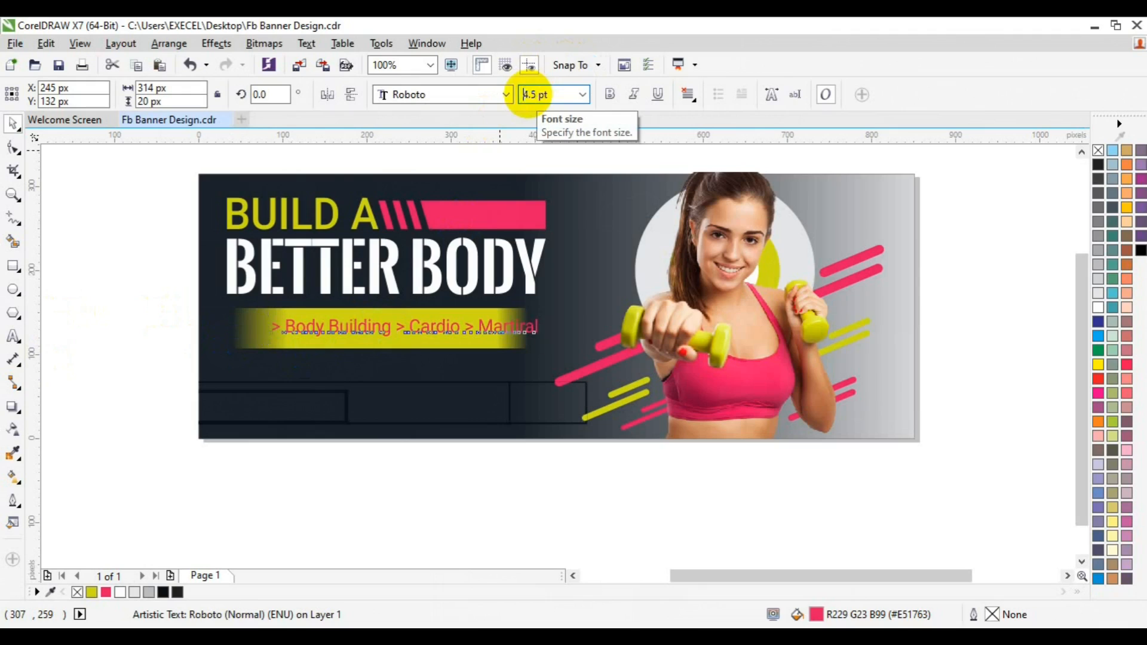
{"action": "key", "text": "Return"}
Centre the service text horizontally on the yellow bar and clear the selection
{"action": "left_click", "coordinate": [418, 346], "text": "shift"}
{"action": "key", "text": "c"}
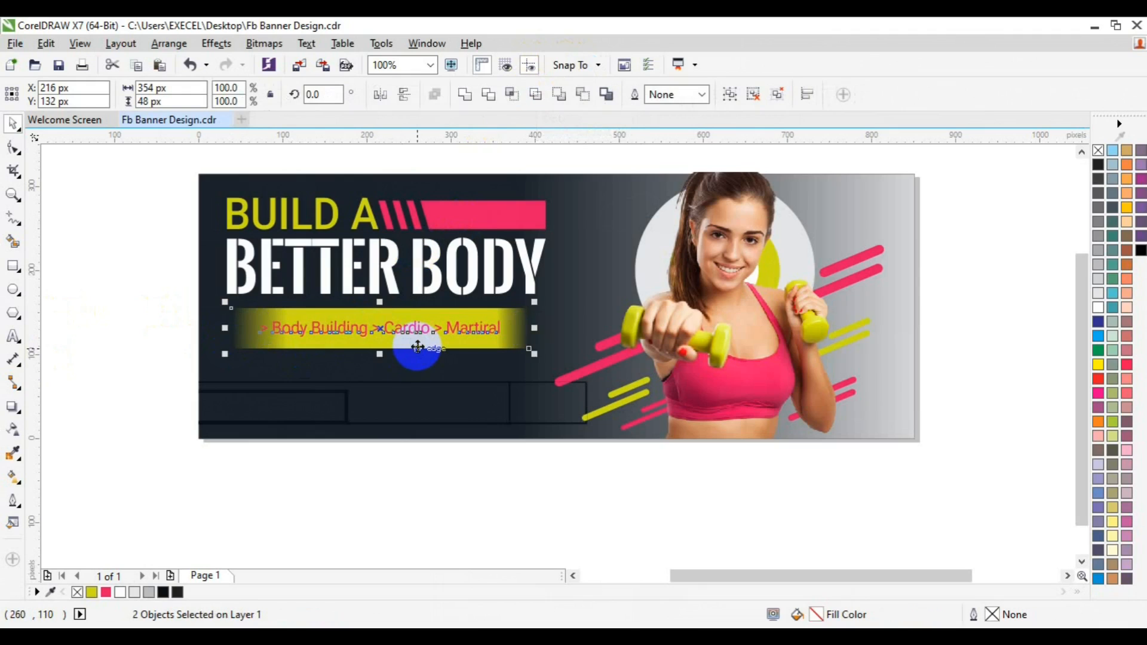
{"action": "left_click", "coordinate": [117, 332]}
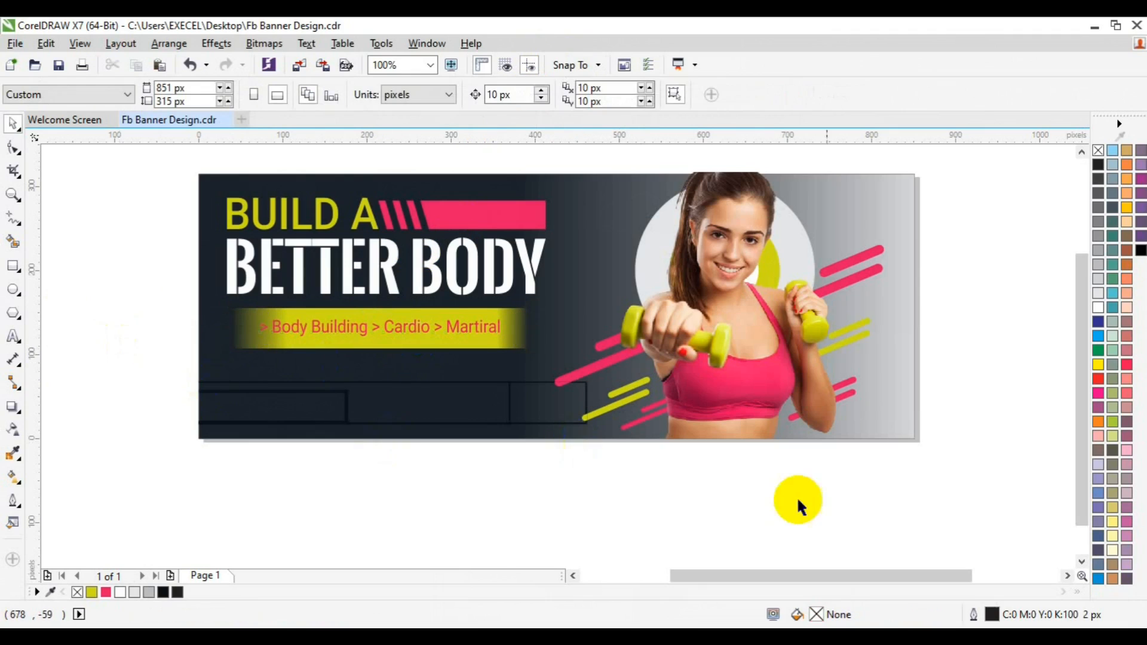
Group the row of black Twitter, Facebook and Instagram icons in the 70.cdr document
{"action": "mouse_move", "coordinate": [1080, 544]}
{"action": "left_mouse_down"}
{"action": "mouse_move", "coordinate": [1060, 379]}
{"action": "mouse_move", "coordinate": [1078, 205]}
{"action": "mouse_move", "coordinate": [1084, 281]}
{"action": "left_mouse_up"}
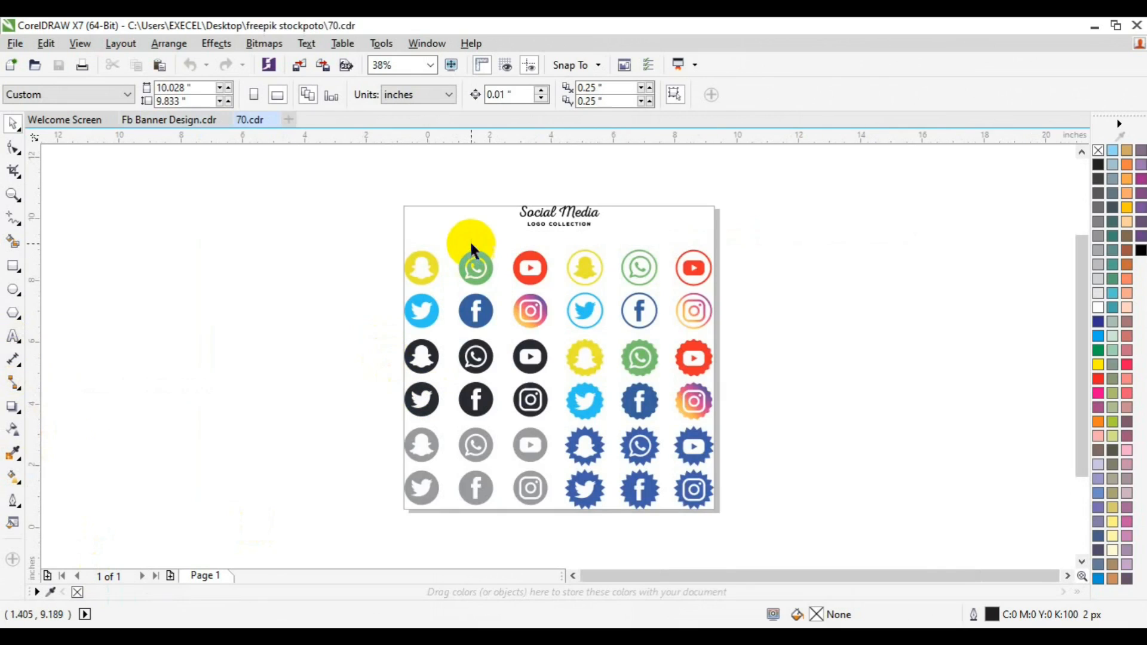
{"action": "left_click", "coordinate": [422, 353]}
{"action": "left_click", "coordinate": [317, 376]}
{"action": "left_click_drag", "start_coordinate": [318, 377], "coordinate": [565, 421]}
{"action": "key", "text": "ctrl+g"}
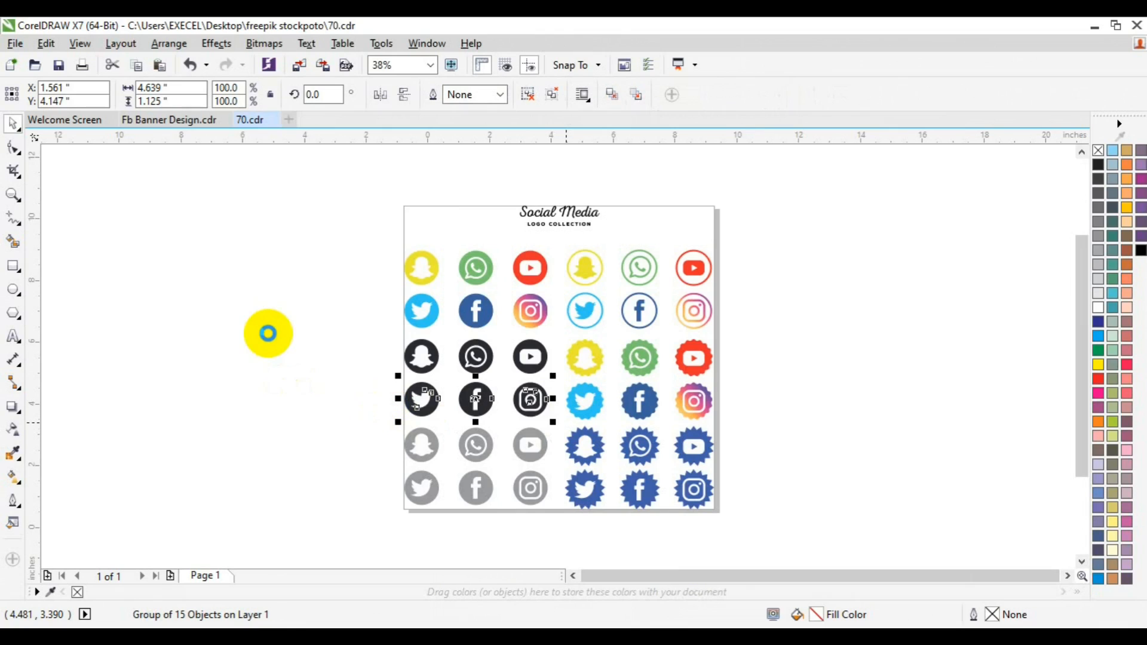
Bring the icon group into Fb Banner Design.cdr, scale it to about 96 by 23 px and place it below the yellow bar
{"action": "left_click", "coordinate": [179, 123]}
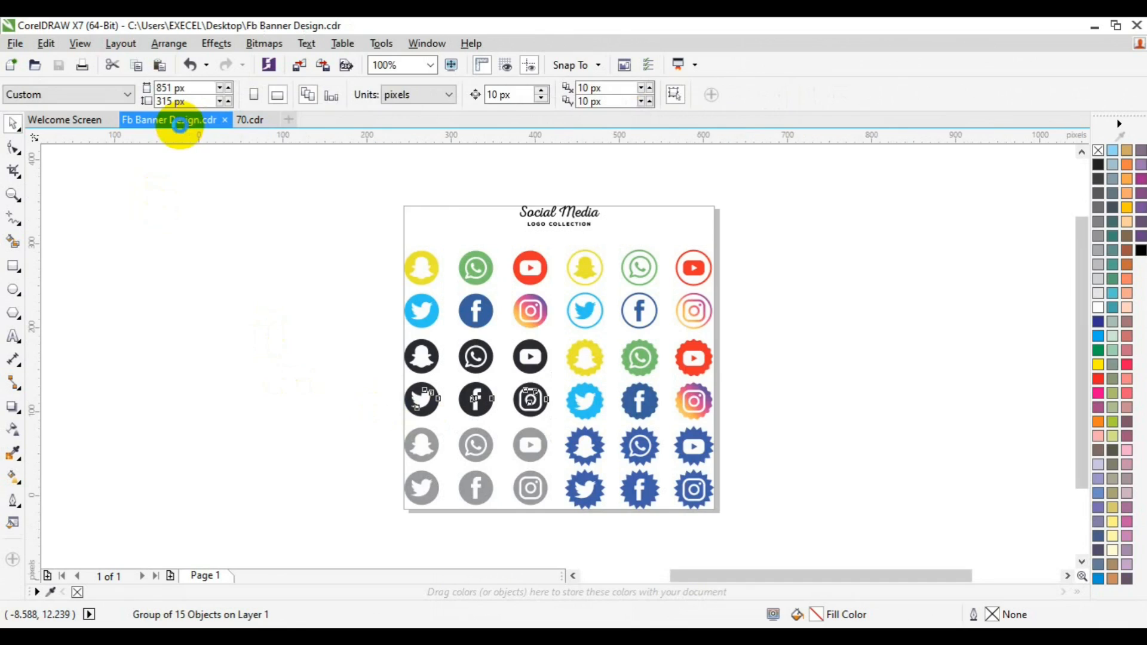
{"action": "left_click", "coordinate": [387, 399]}
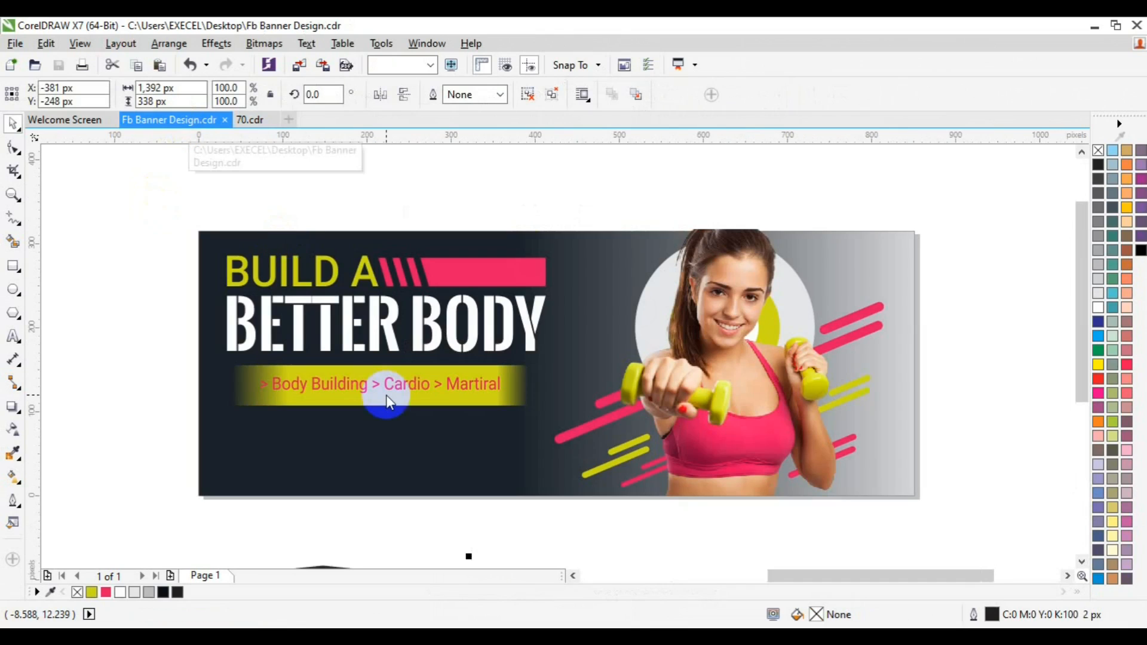
{"action": "key", "text": "p"}
{"action": "left_click_drag", "start_coordinate": [659, 351], "coordinate": [502, 374]}
{"action": "left_click_drag", "start_coordinate": [990, 237], "coordinate": [693, 370]}
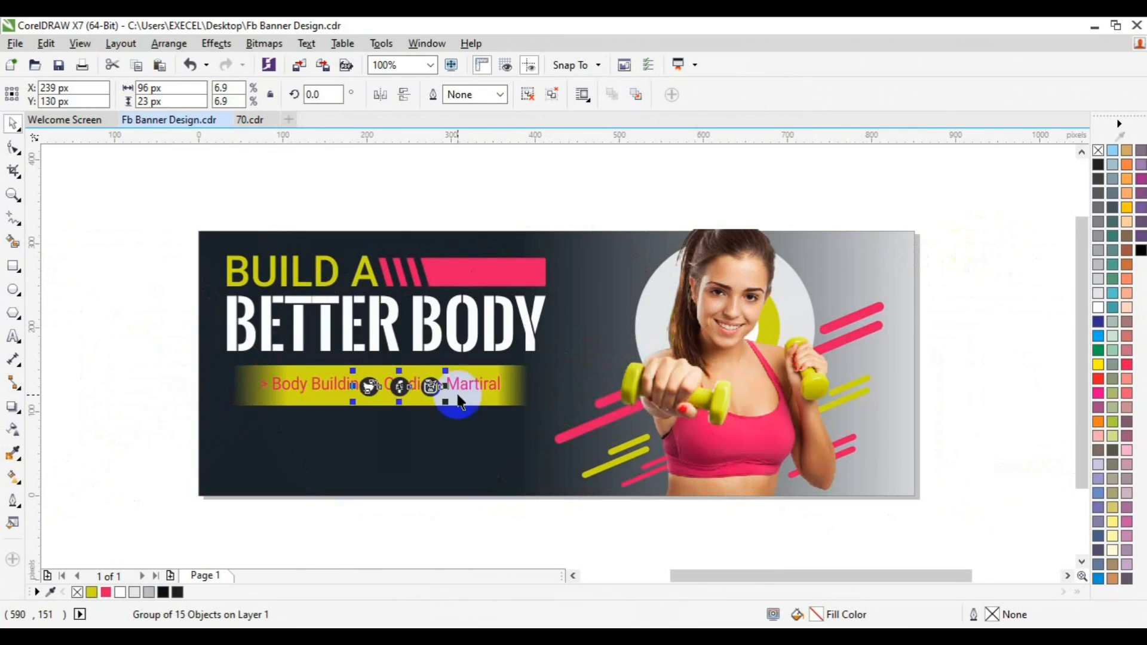
{"action": "left_click_drag", "start_coordinate": [399, 386], "coordinate": [345, 460]}
Ungroup the icons, colour the Twitter and Instagram circles pink and the Facebook circle yellow, and group them again
{"action": "left_click", "coordinate": [527, 95]}
{"action": "left_click", "coordinate": [130, 375]}
{"action": "left_click", "coordinate": [309, 461]}
{"action": "left_click", "coordinate": [109, 590]}
{"action": "left_click", "coordinate": [351, 468]}
{"action": "left_click", "coordinate": [91, 592]}
{"action": "left_click", "coordinate": [377, 461]}
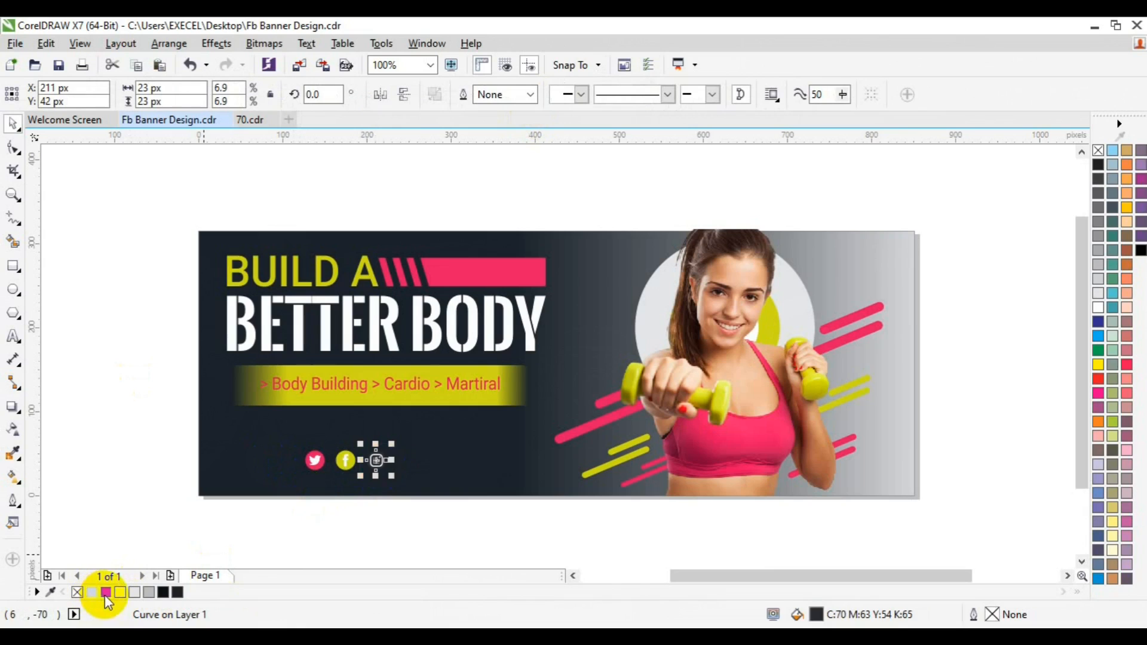
{"action": "left_click", "coordinate": [106, 592]}
{"action": "left_click_drag", "start_coordinate": [125, 435], "coordinate": [455, 496]}
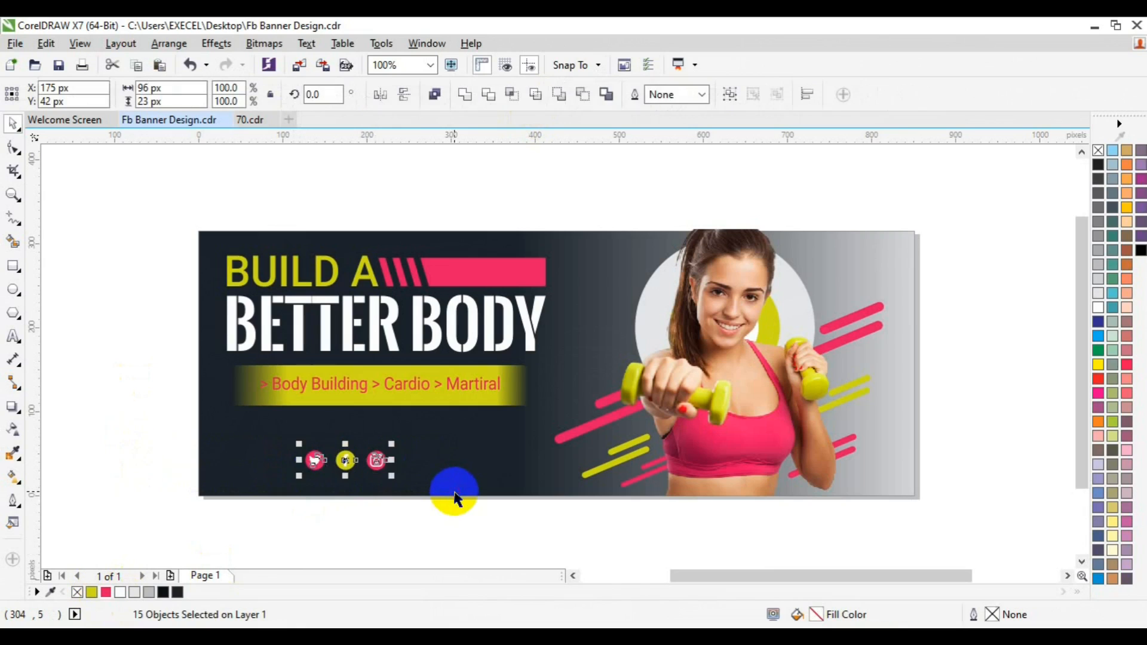
{"action": "key", "text": "ctrl+g"}
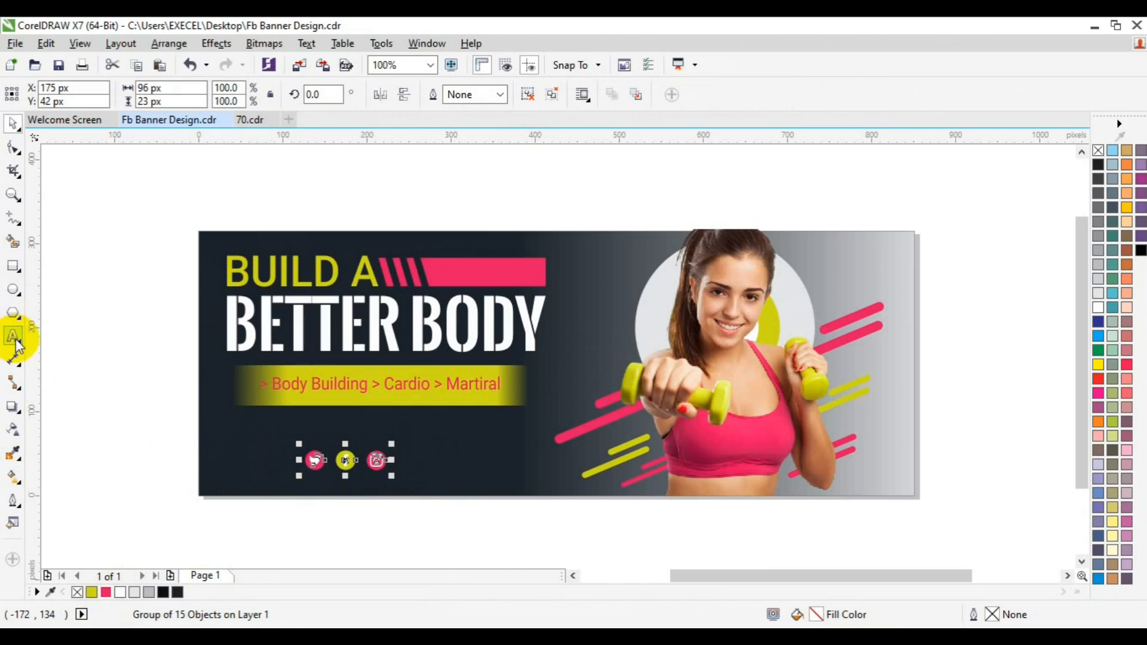
Draw a rectangle about 147 by 37 px in the banner's lower left area and move the icon group right to X 239 px
{"action": "left_click", "coordinate": [18, 293]}
{"action": "left_click", "coordinate": [18, 270]}
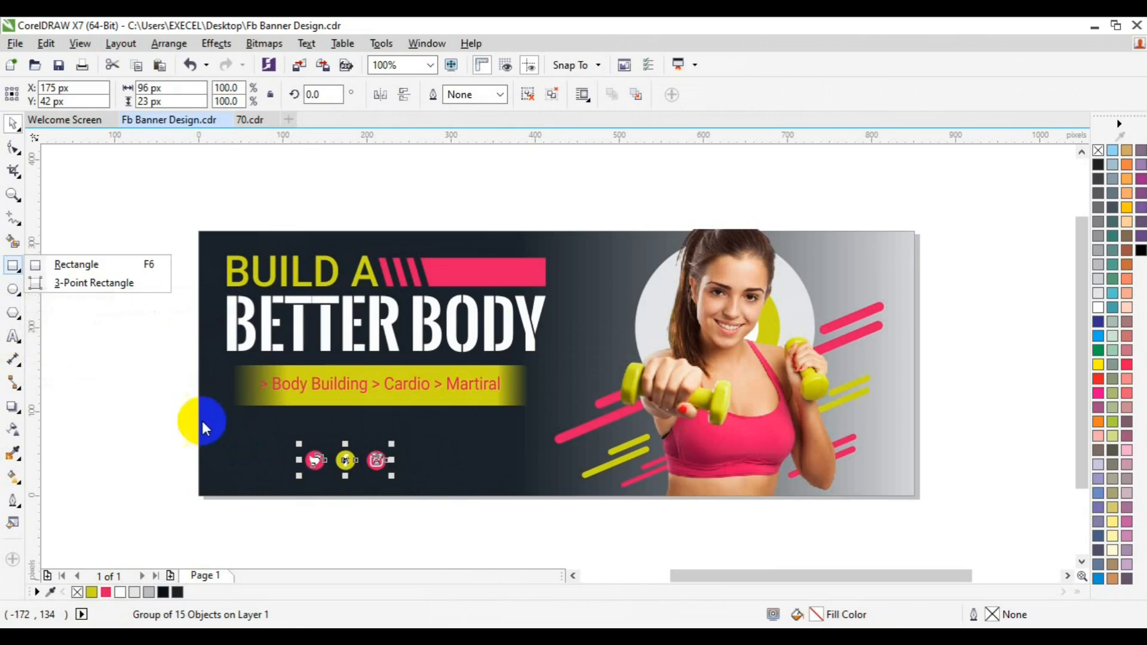
{"action": "left_click", "coordinate": [104, 267]}
{"action": "left_click_drag", "start_coordinate": [214, 449], "coordinate": [430, 460]}
{"action": "left_click", "coordinate": [377, 460]}
Fill the new rectangle with pink (R229 G23 B99) and remove its outline
{"action": "left_click", "coordinate": [315, 460]}
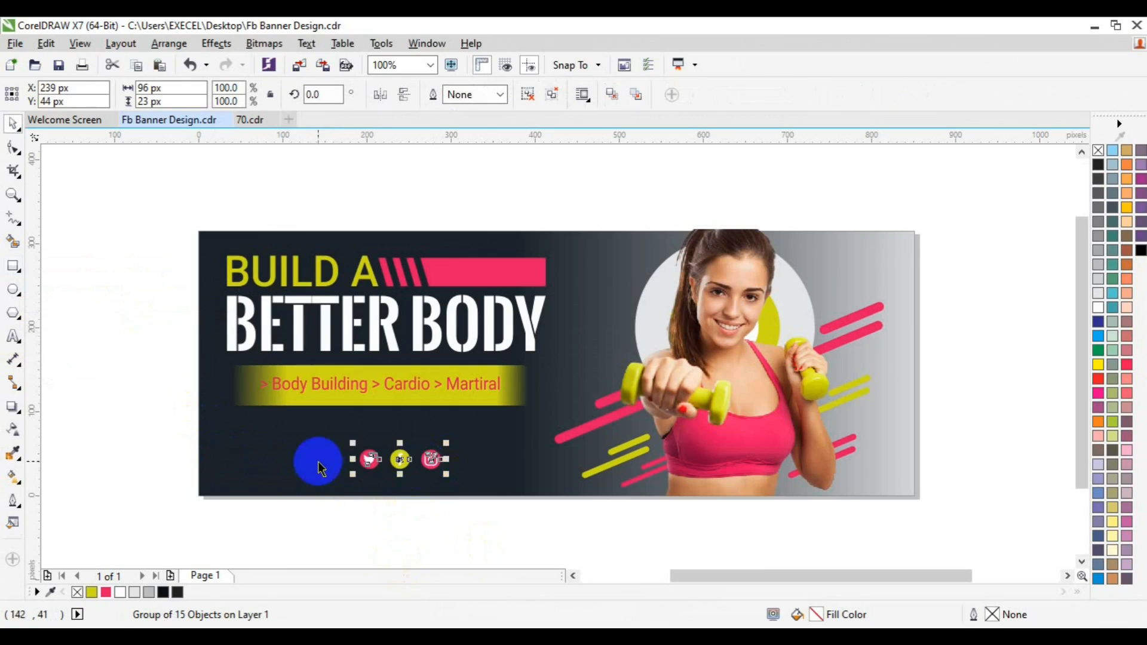
{"action": "left_click", "coordinate": [107, 592]}
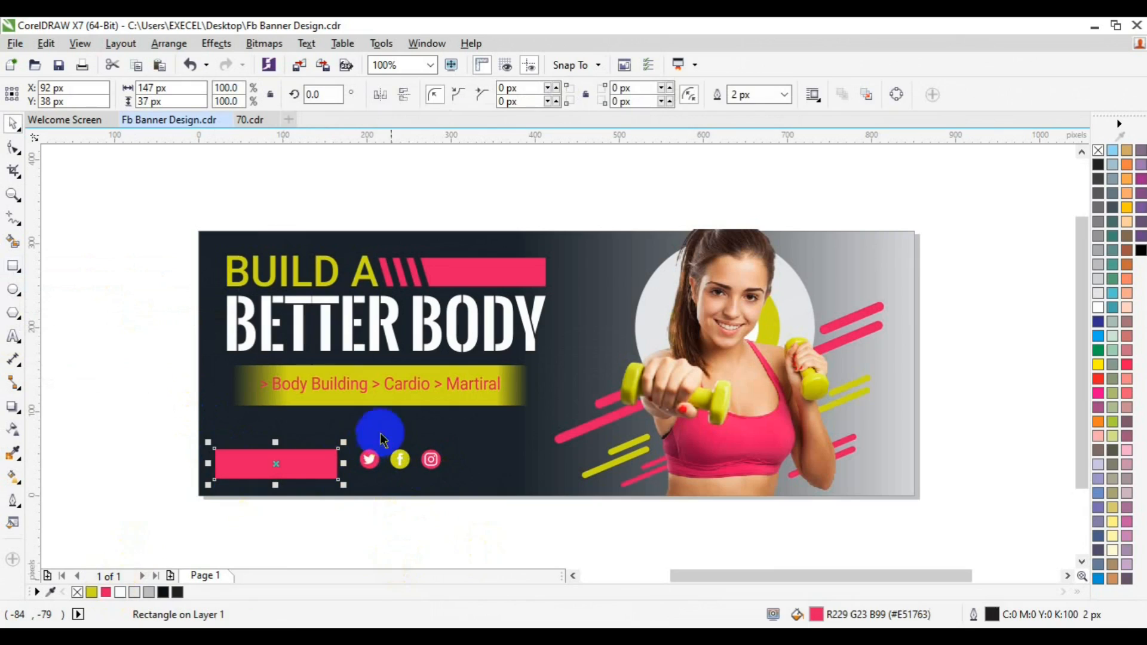
{"action": "right_click", "coordinate": [1099, 151]}
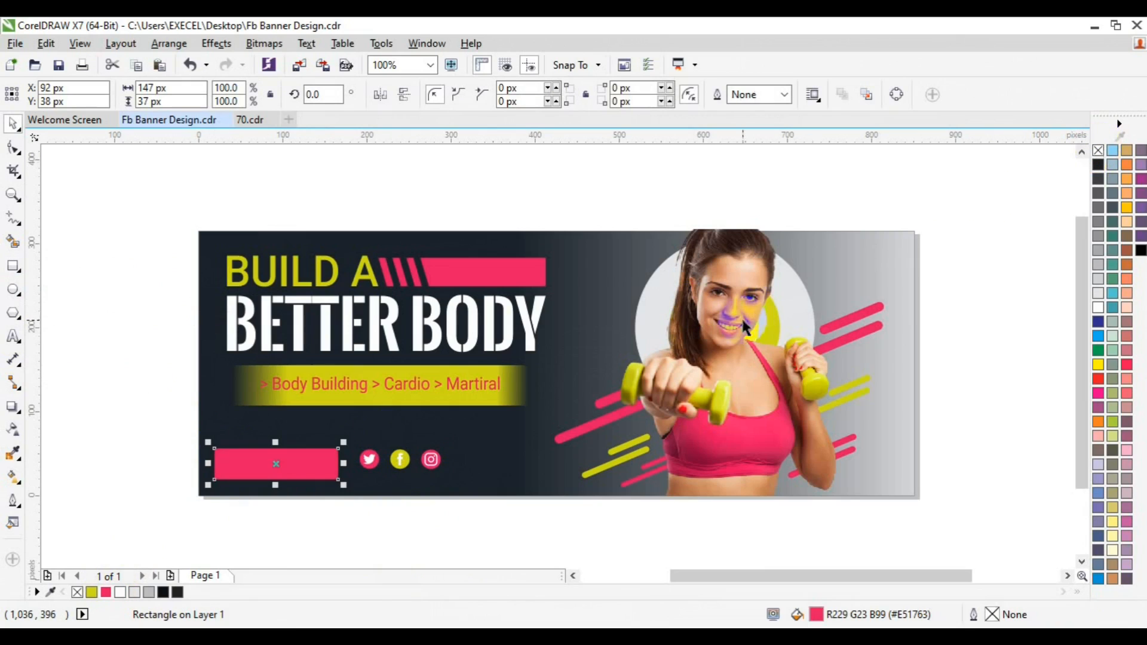
Apply a horizontal linear transparency to the pink rectangle so it fades out from its left part to its centre
{"action": "left_click", "coordinate": [13, 429]}
{"action": "left_click_drag", "start_coordinate": [230, 463], "coordinate": [168, 463]}
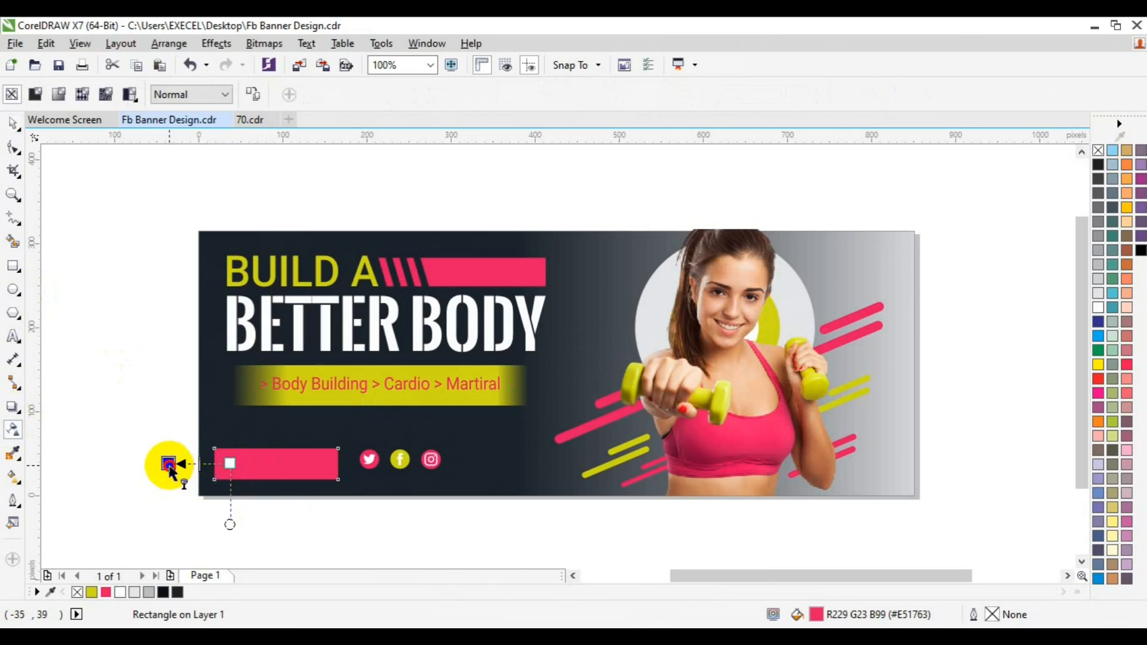
{"action": "key", "text": "ctrl+z"}
{"action": "left_click_drag", "start_coordinate": [235, 462], "coordinate": [275, 463]}
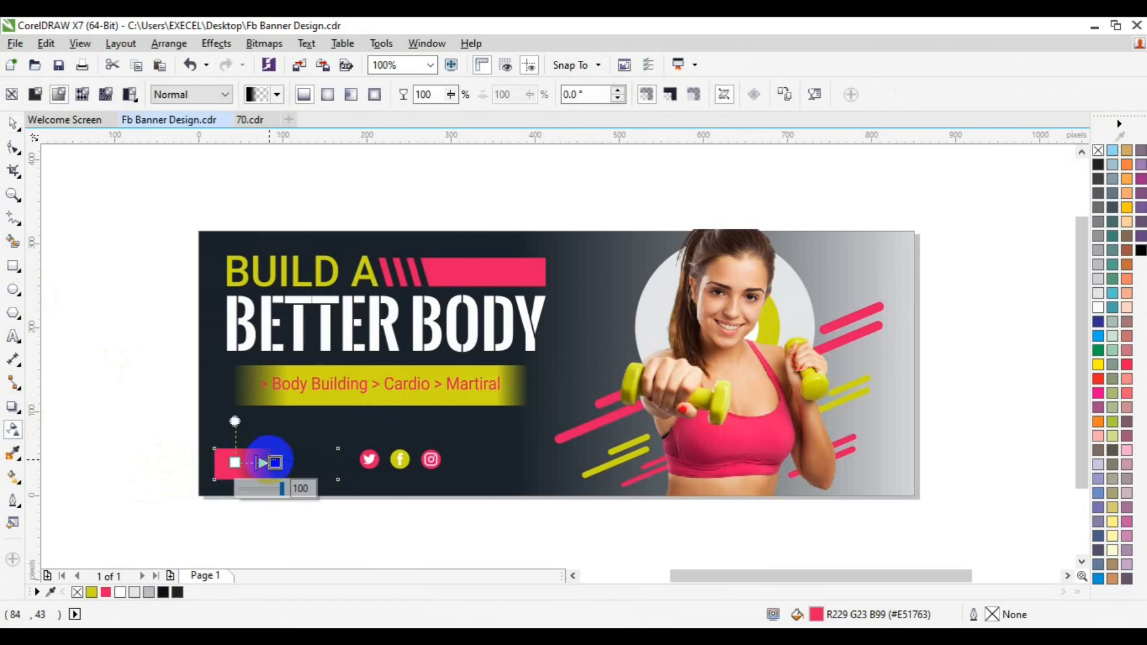
{"action": "key", "text": "space"}
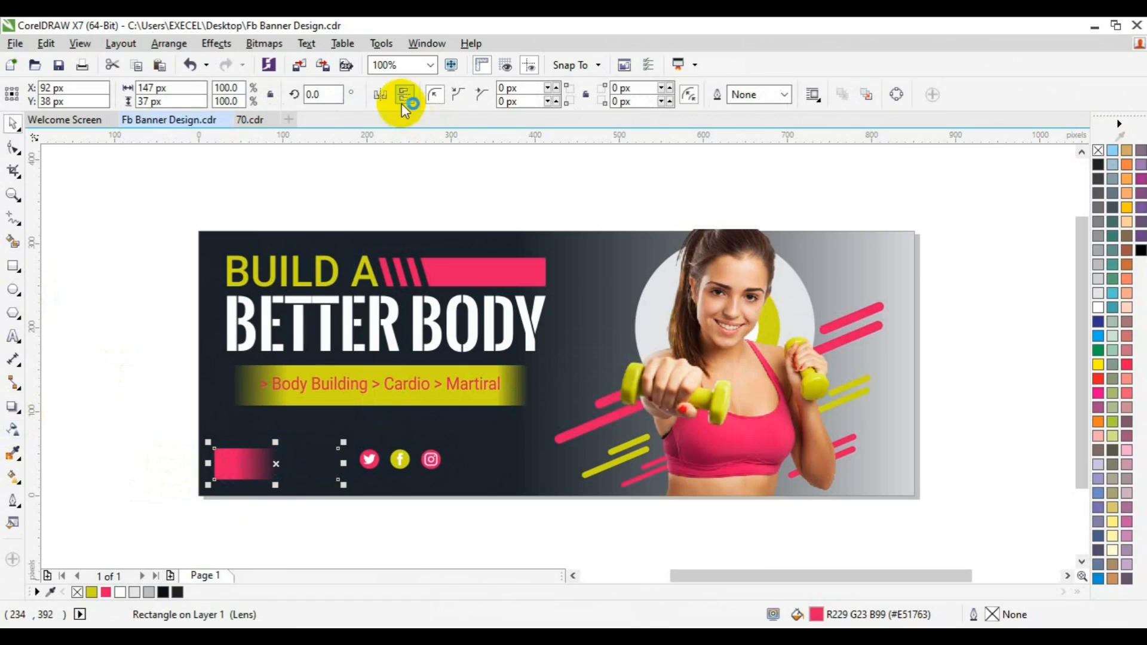
Mirror the pink rectangle horizontally, widened to 196 px, and adjust its linear transparency so it fades out gradually toward its left end
{"action": "left_click", "coordinate": [381, 94]}
{"action": "left_click_drag", "start_coordinate": [275, 464], "coordinate": [383, 459]}
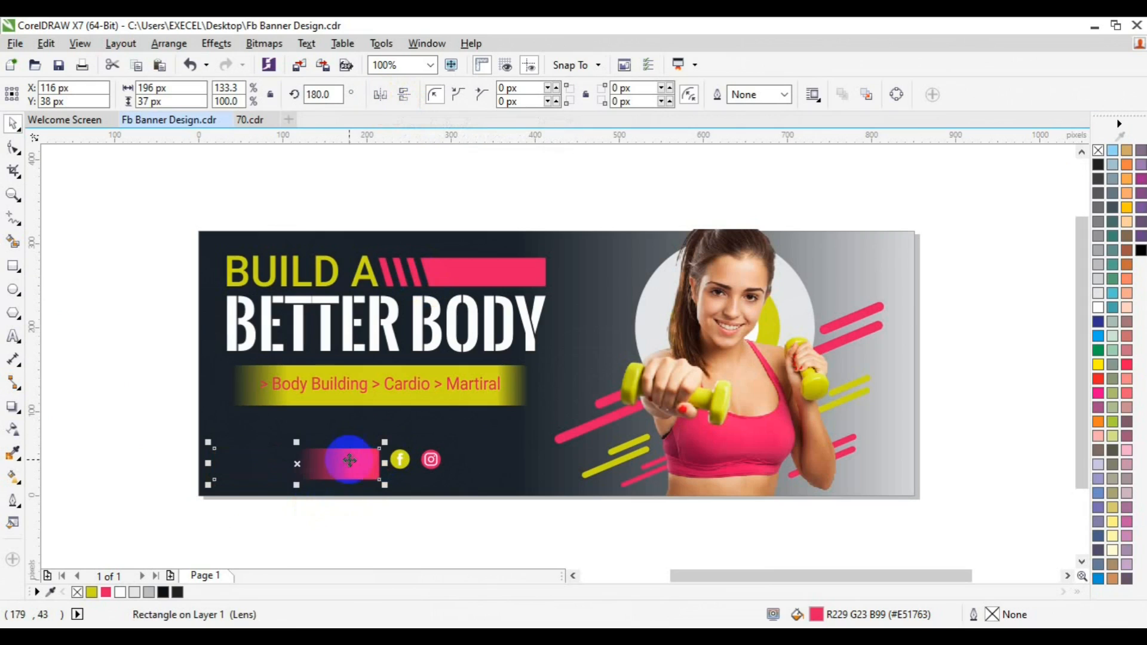
{"action": "left_click", "coordinate": [12, 429]}
{"action": "left_click_drag", "start_coordinate": [257, 464], "coordinate": [344, 463]}
{"action": "key", "text": "space"}
Convert the pink rectangle to curves and move its upper right node inward to slant the right end
{"action": "right_click", "coordinate": [371, 449]}
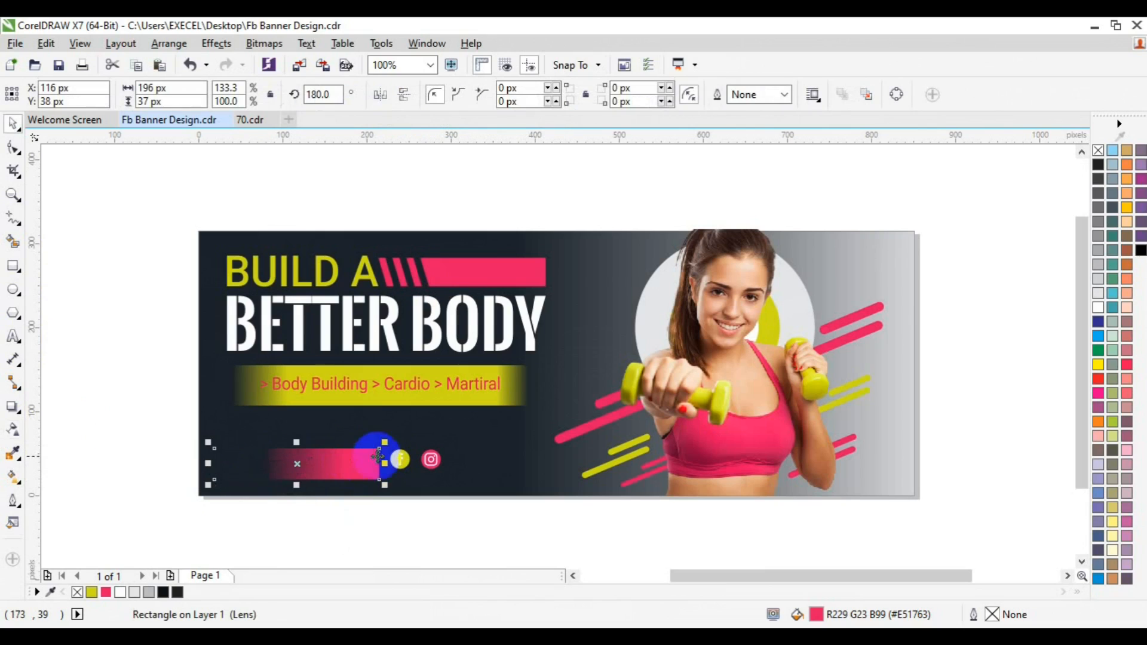
{"action": "left_click", "coordinate": [448, 243]}
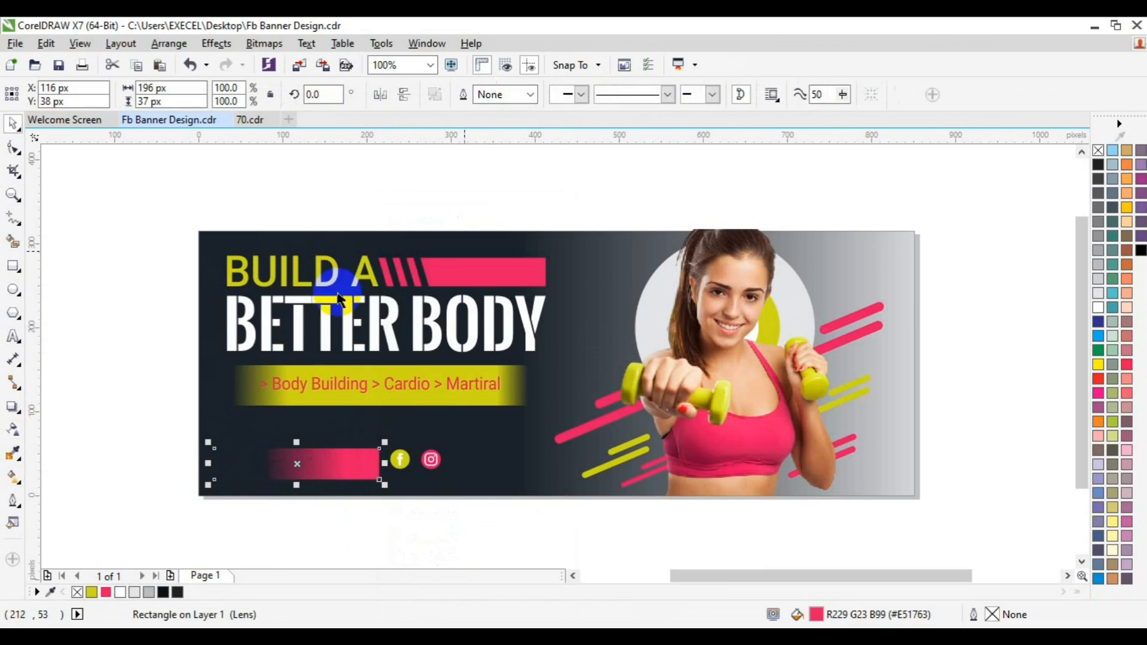
{"action": "left_click", "coordinate": [13, 148]}
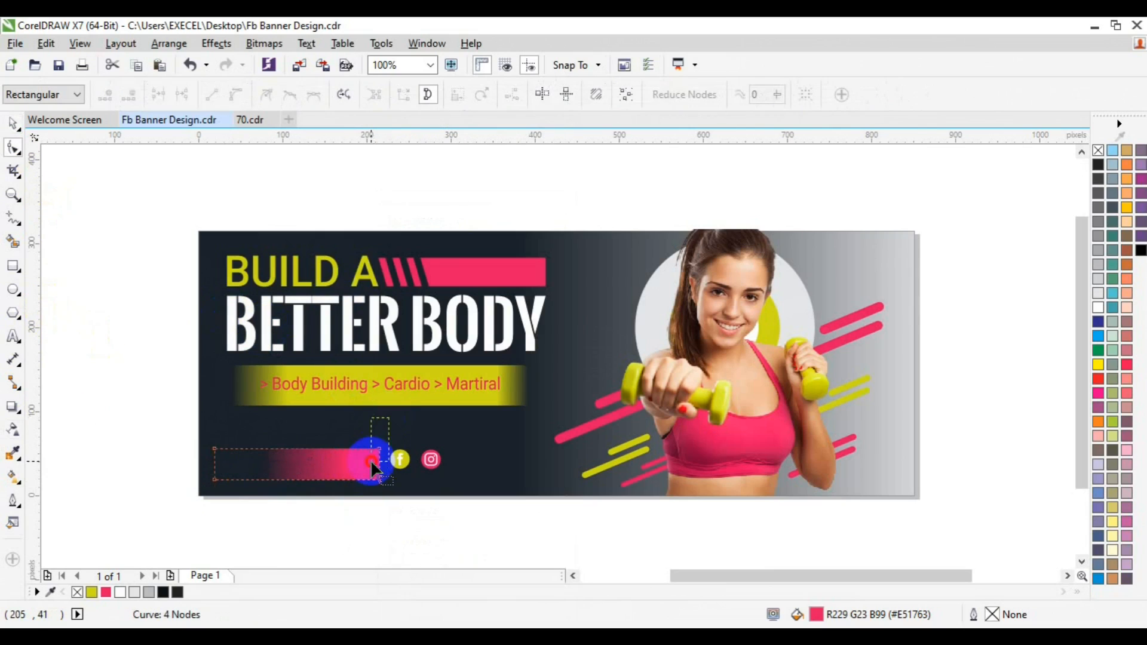
{"action": "key", "text": "space"}
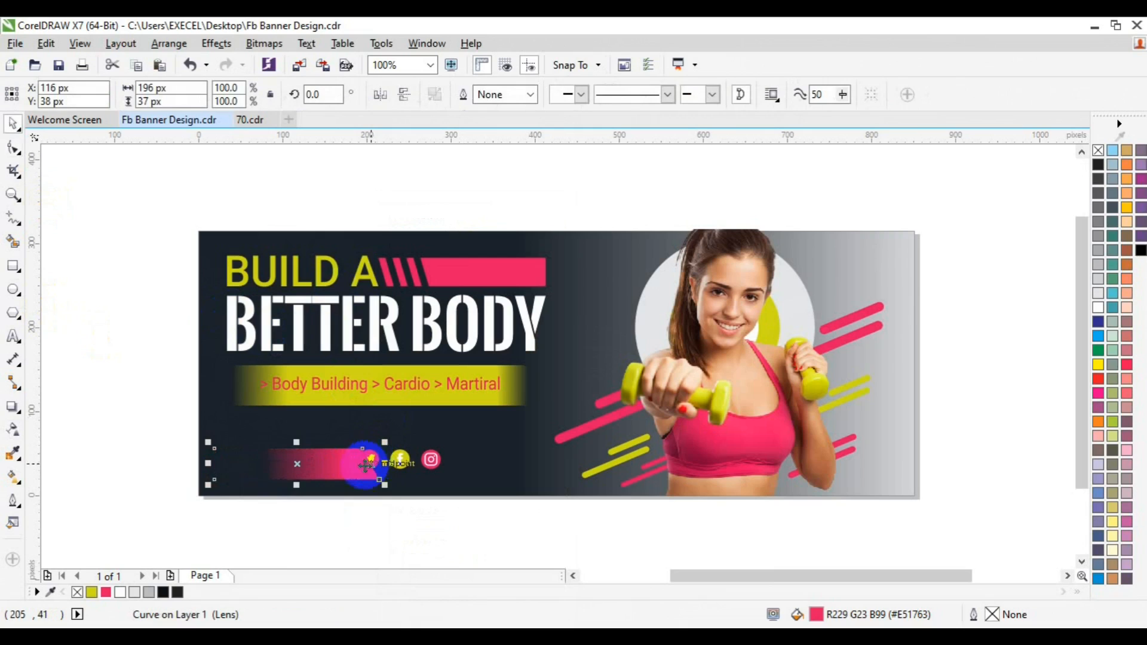
Move the social icon group further right and extend the pink bar's slanted end until the bar is 236 px wide
{"action": "left_click", "coordinate": [398, 460]}
{"action": "left_click_drag", "start_coordinate": [403, 460], "coordinate": [358, 467]}
{"action": "left_click", "coordinate": [358, 464]}
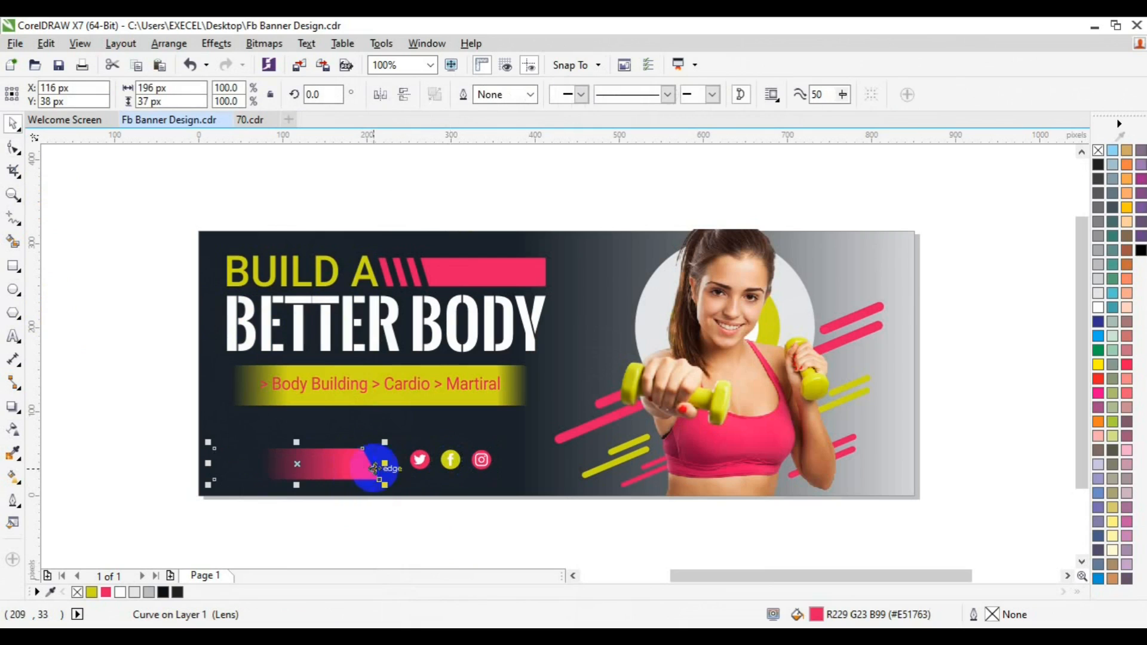
{"action": "left_click", "coordinate": [14, 151]}
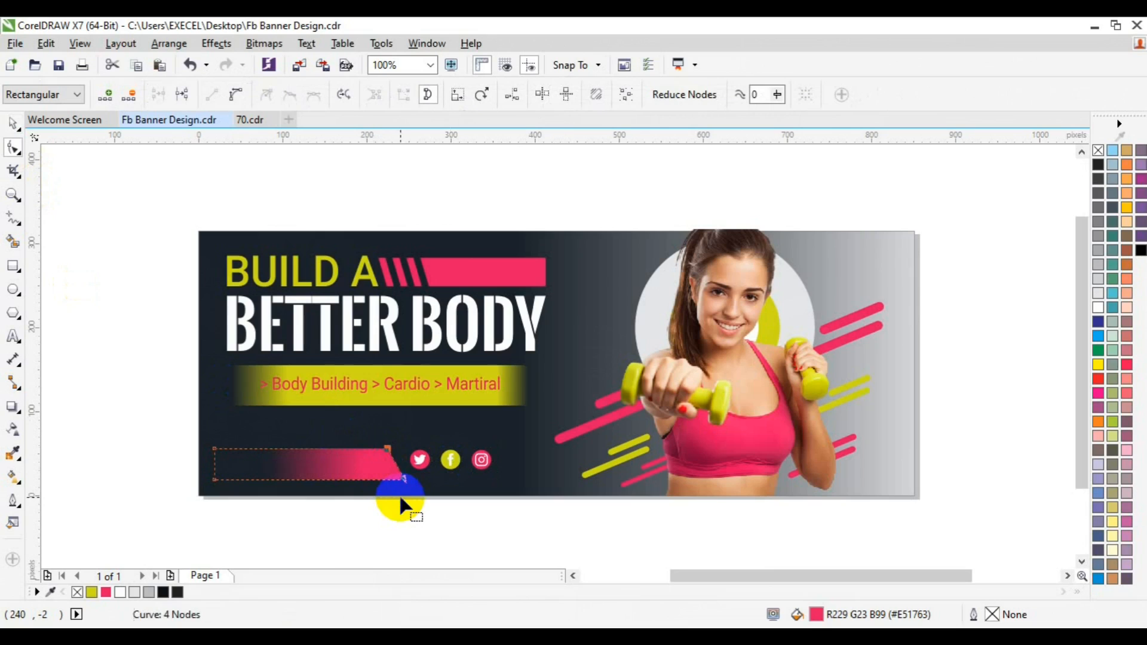
{"action": "key", "text": "space"}
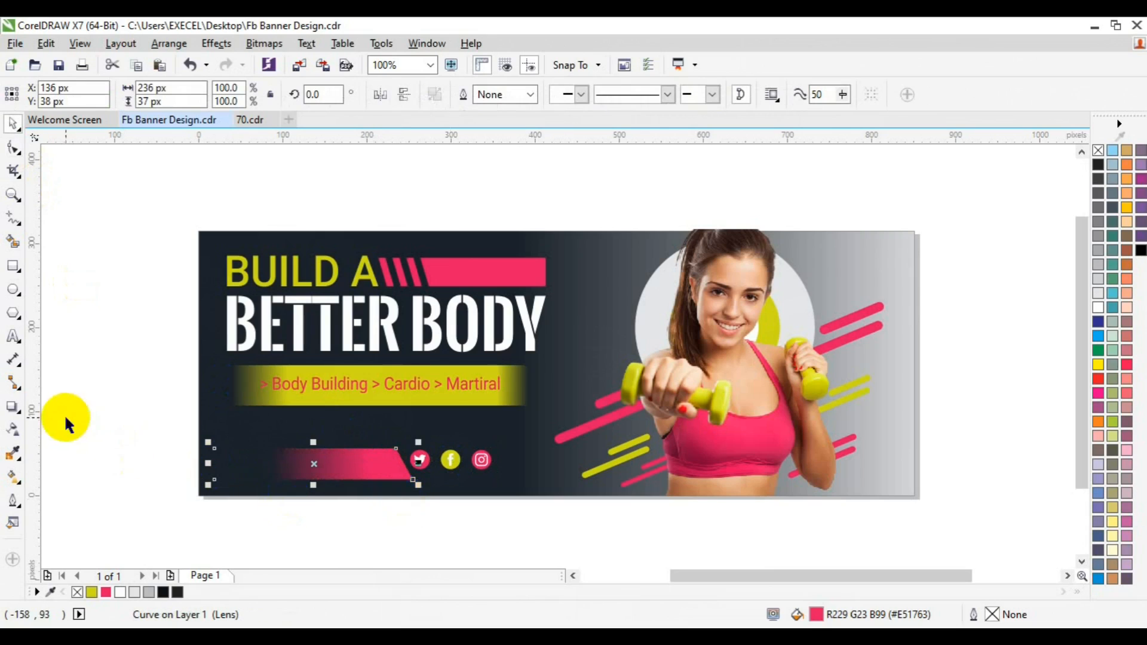
Move the pink bar and the icon group down to Y 33 px, and shift the bar left to X 116 px
{"action": "left_click", "coordinate": [451, 460], "text": "shift"}
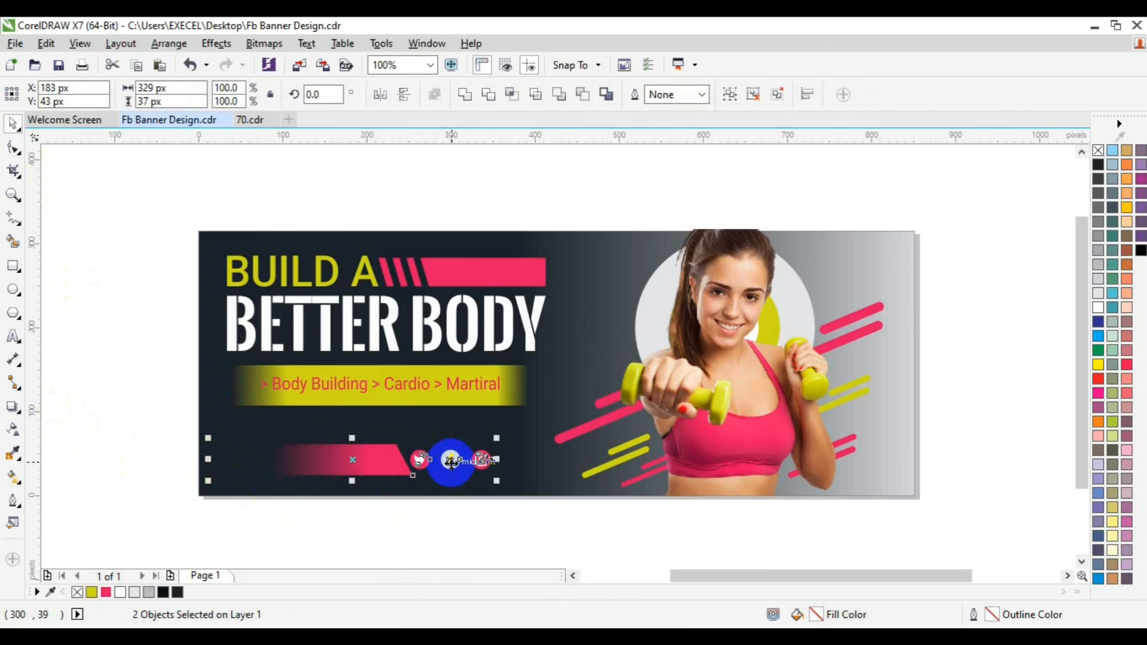
{"action": "key", "text": "Down"}
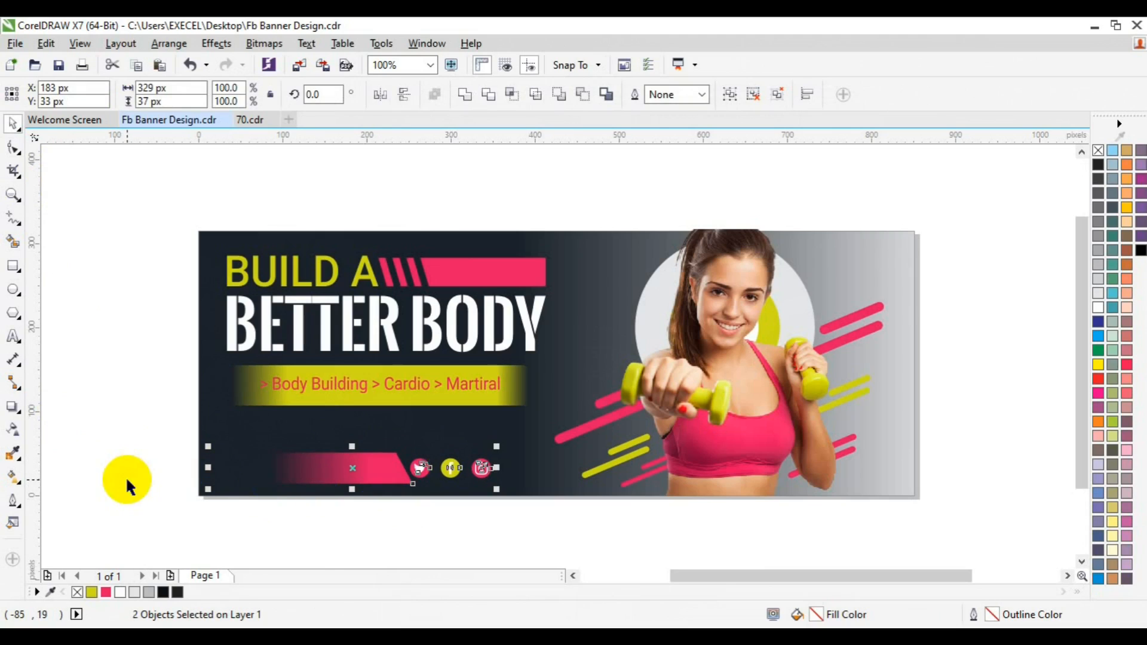
{"action": "key", "text": "F9"}
{"action": "left_click_drag", "start_coordinate": [381, 455], "coordinate": [383, 479]}
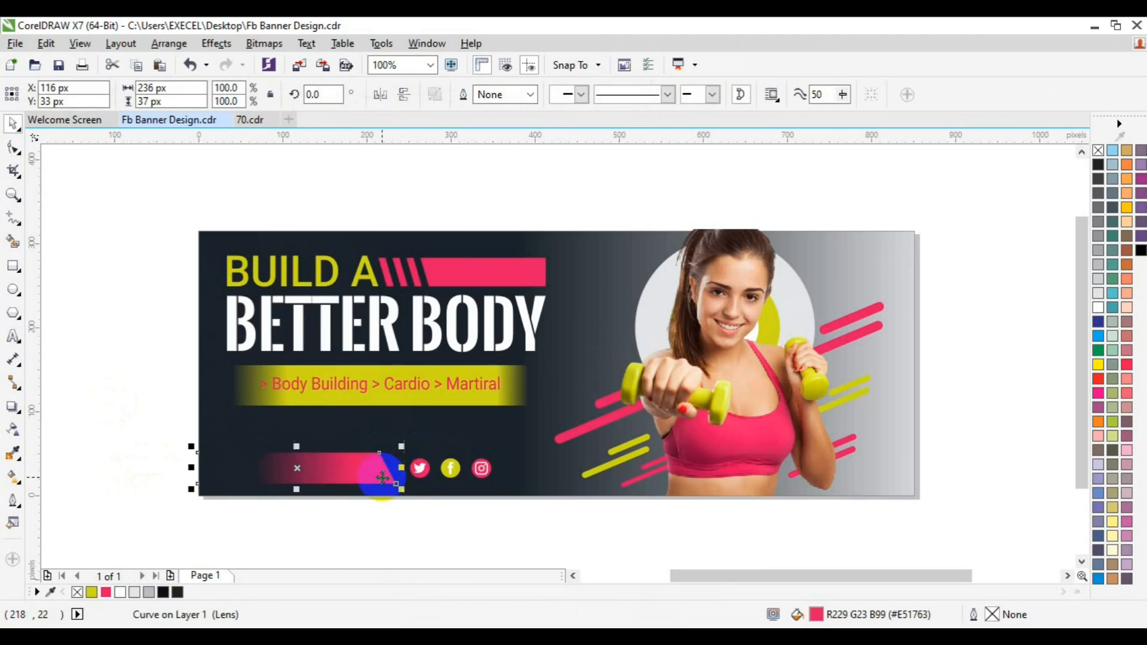
Duplicate the pink bar slightly to the right at X 128 px and give the copy no fill and a white hairline outline
{"action": "left_click_drag", "start_coordinate": [390, 479], "coordinate": [393, 476]}
{"action": "left_click", "coordinate": [438, 506]}
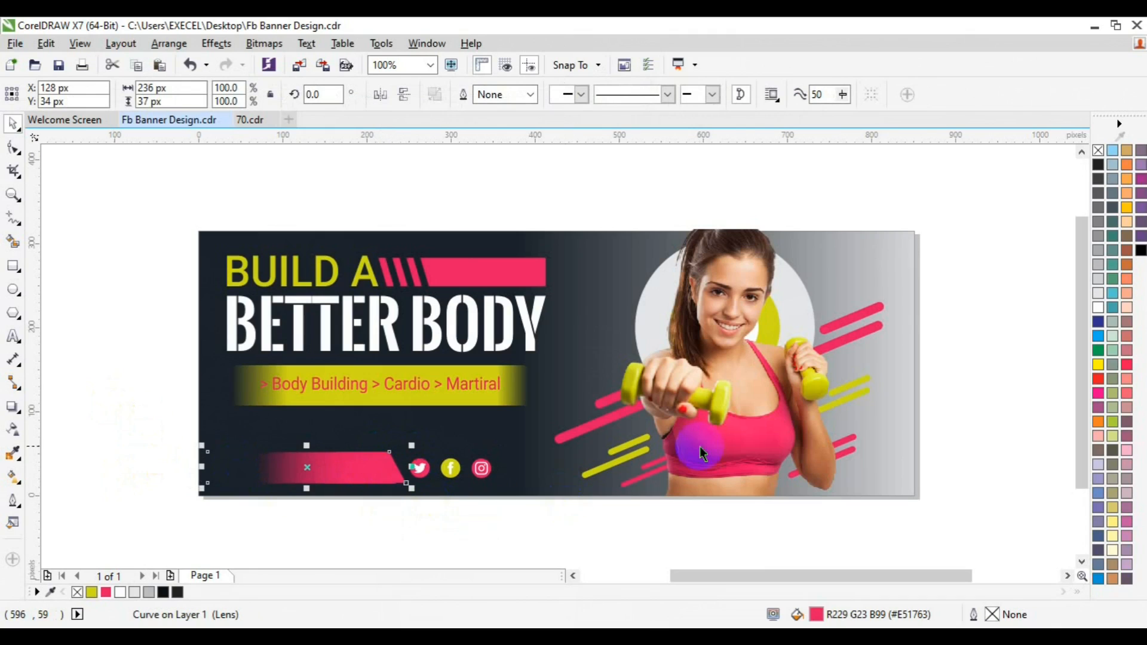
{"action": "left_click", "coordinate": [1098, 308]}
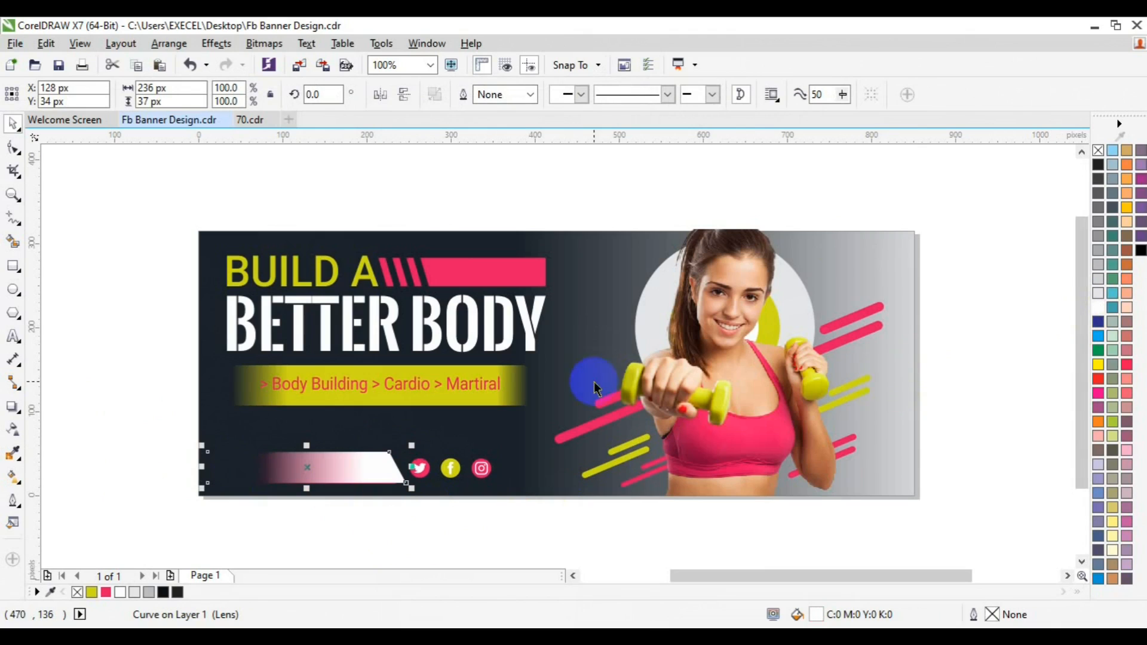
{"action": "left_click", "coordinate": [1098, 153]}
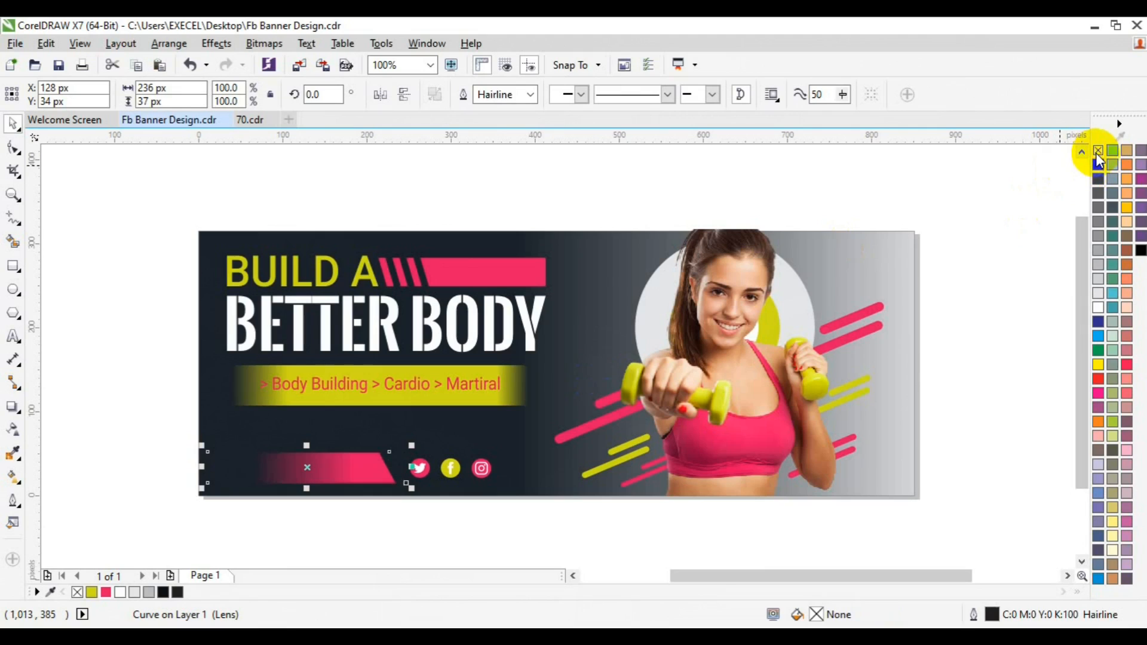
{"action": "right_click", "coordinate": [1099, 308]}
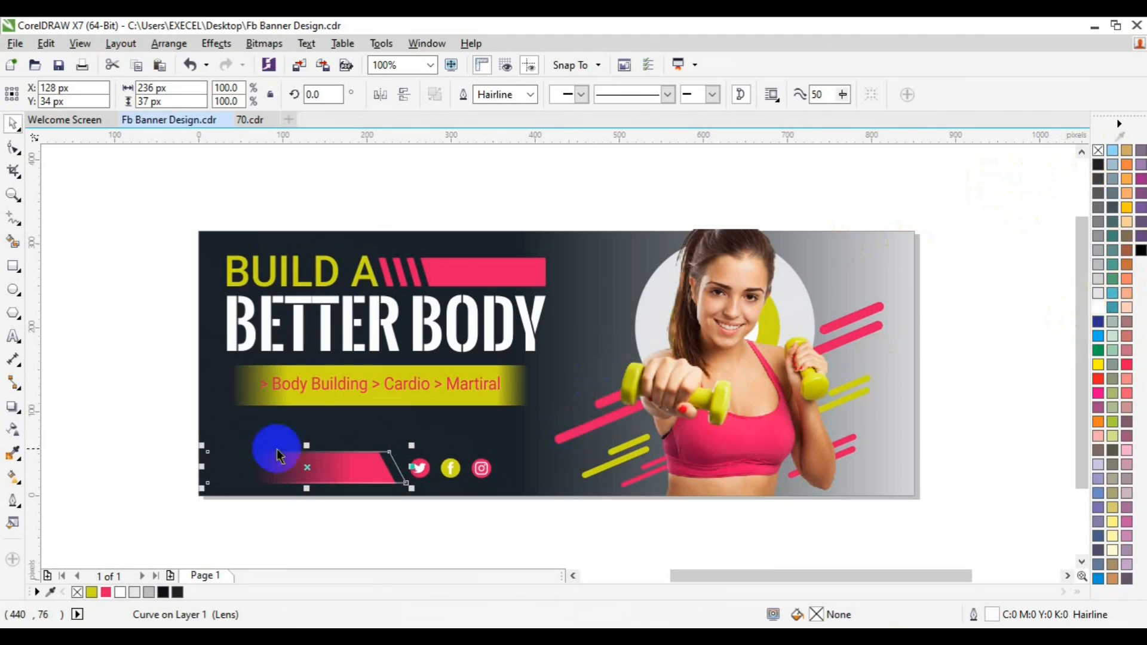
Create a shape from the slanted gap beside the pink bar with Smart Fill and colour it white without an outline
{"action": "left_click", "coordinate": [14, 242]}
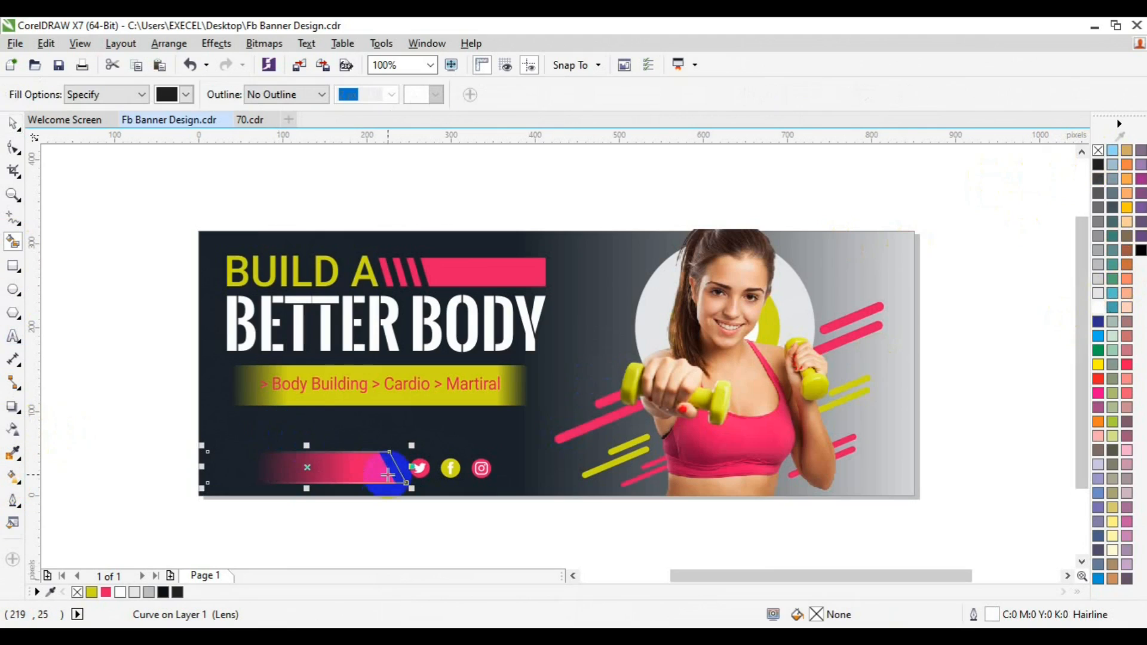
{"action": "left_click", "coordinate": [394, 473]}
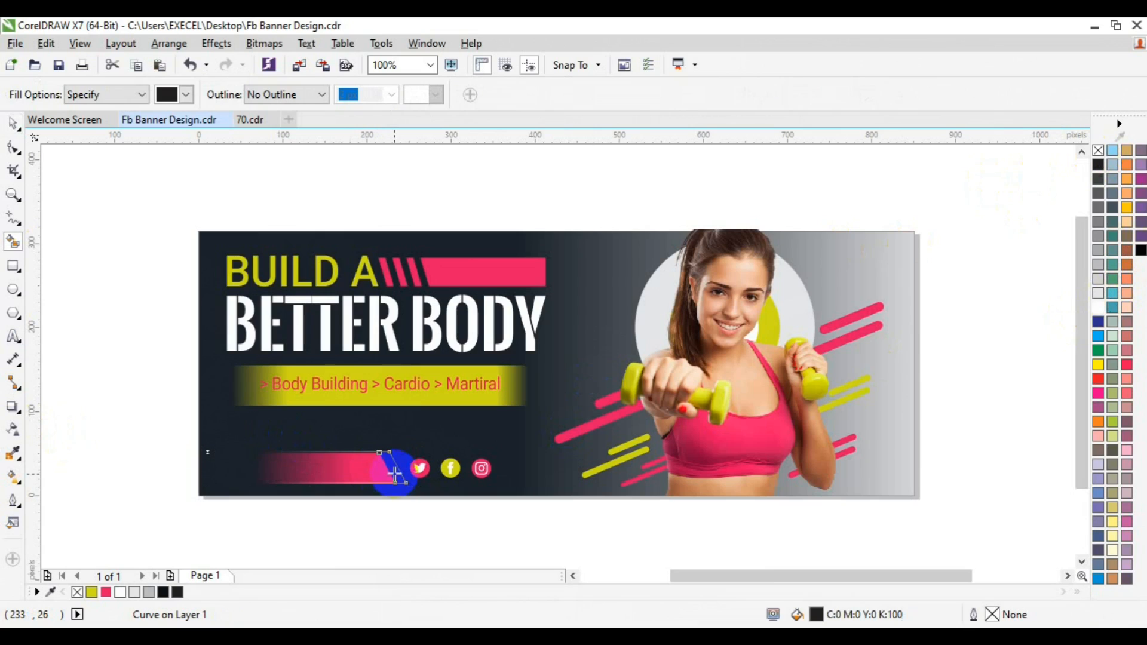
{"action": "key", "text": "space"}
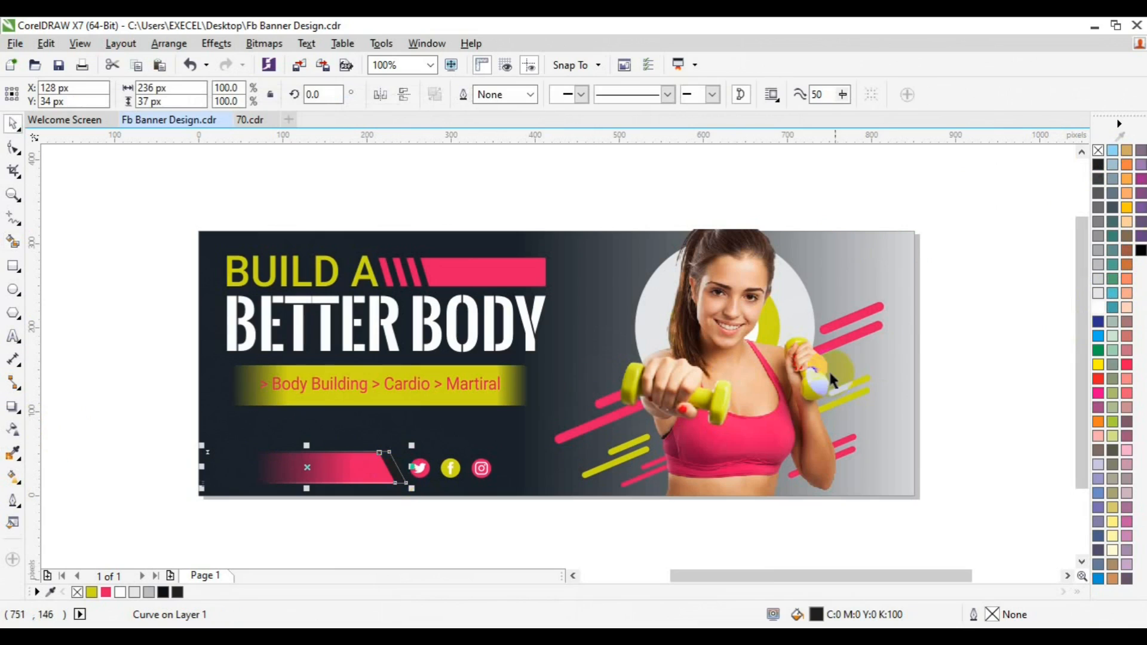
{"action": "left_click", "coordinate": [1099, 307]}
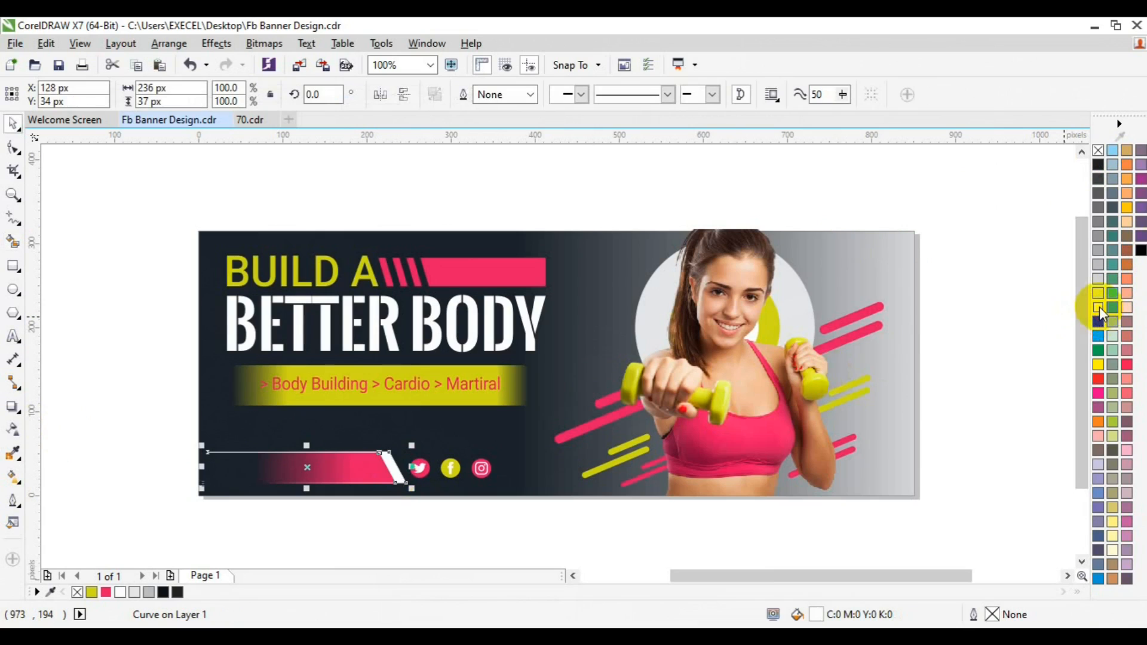
{"action": "right_click", "coordinate": [1098, 150]}
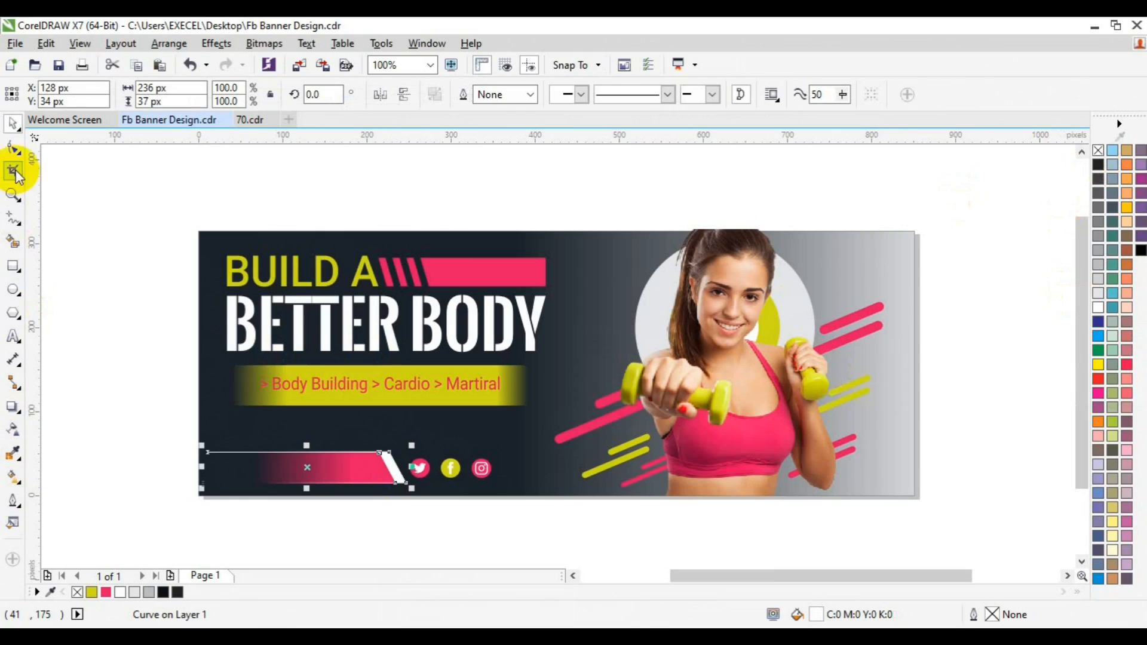
Delete the nodes at the white shape's far left end so the shape is 225 px wide
{"action": "left_click", "coordinate": [13, 148]}
{"action": "left_click_drag", "start_coordinate": [176, 435], "coordinate": [289, 481]}
{"action": "key", "text": "Delete"}
{"action": "key", "text": "space"}
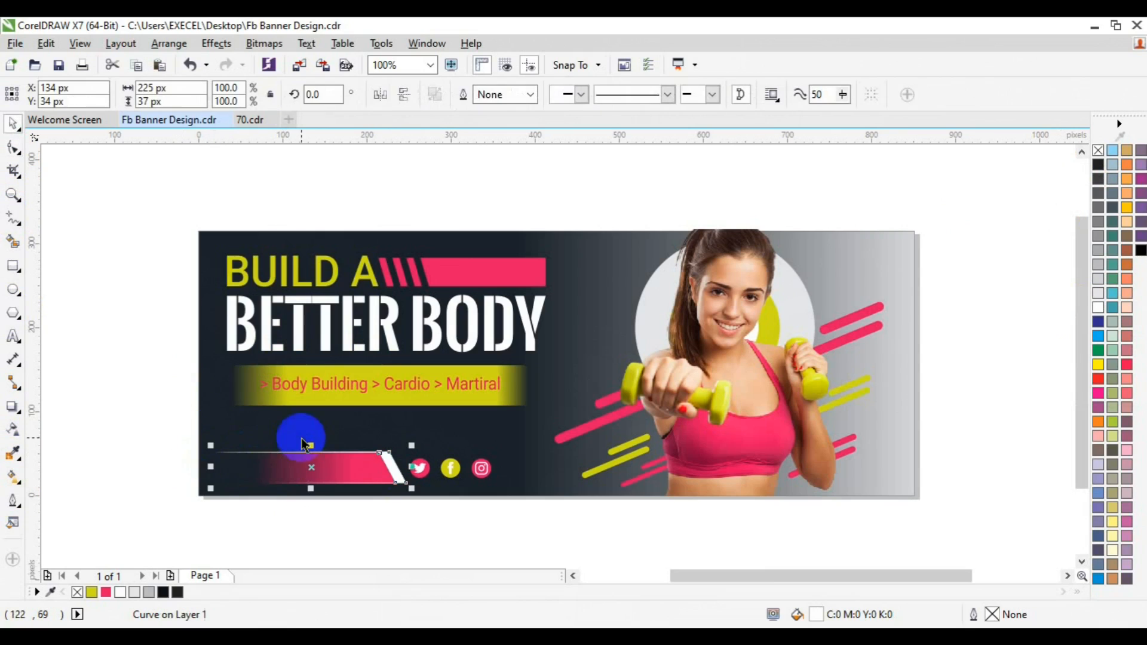
{"action": "left_click", "coordinate": [467, 518]}
Add the artistic text "Social Media Follow" in Arial and set its size to 4.5 pt
{"action": "left_click", "coordinate": [13, 341]}
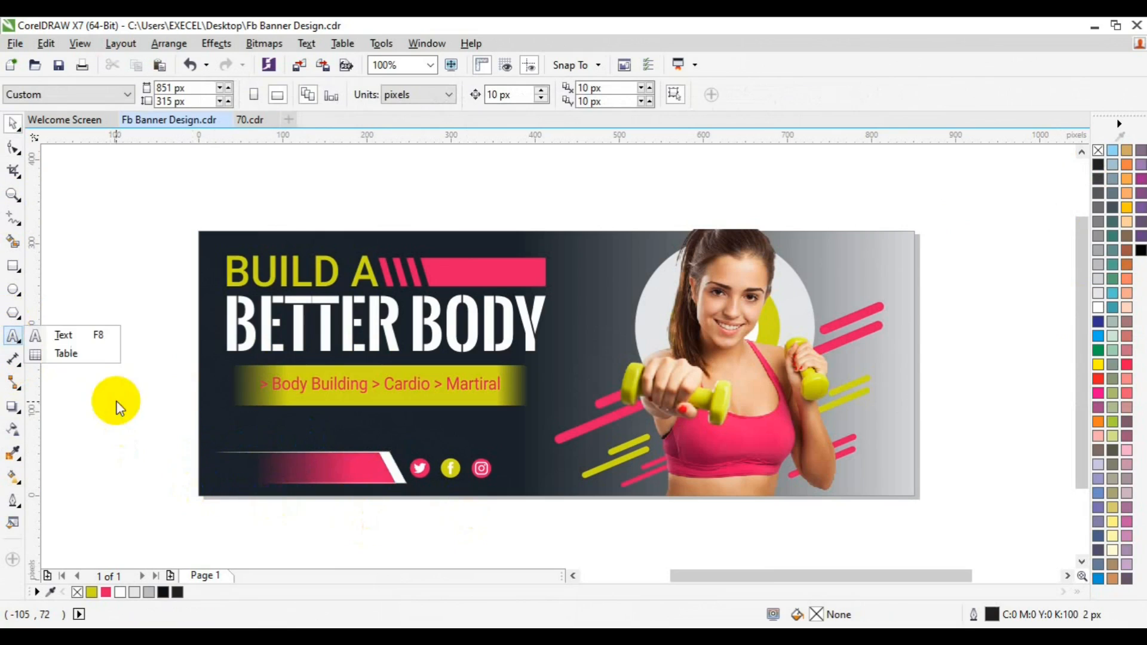
{"action": "left_click", "coordinate": [67, 334]}
{"action": "left_click", "coordinate": [126, 464]}
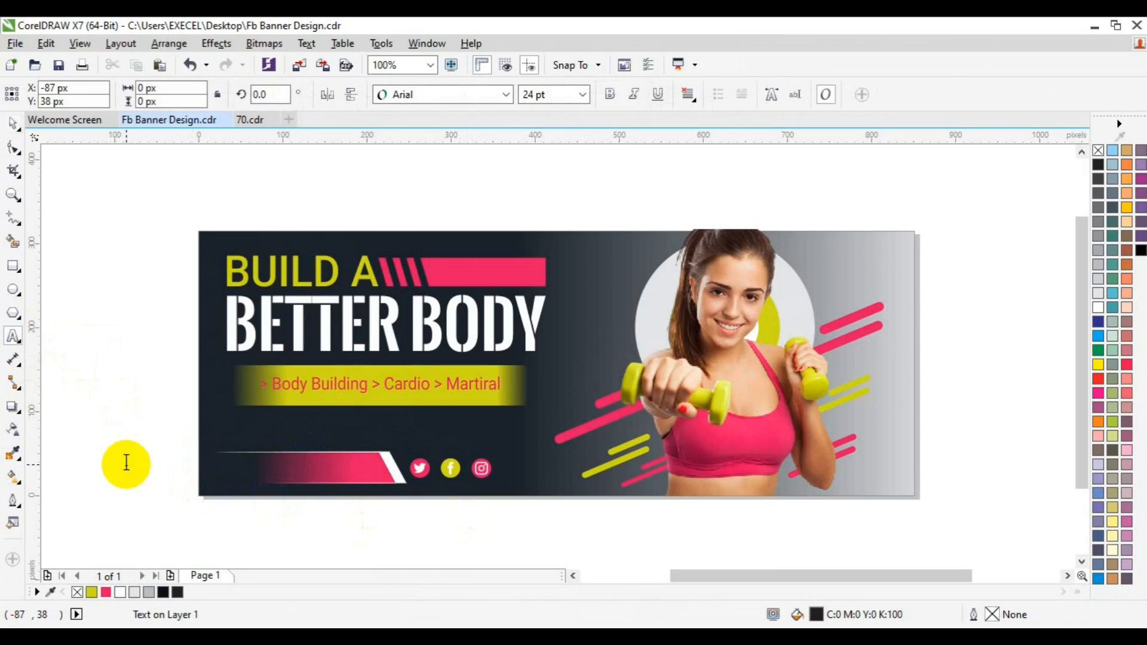
{"action": "type", "text": "Social Media Follow"}
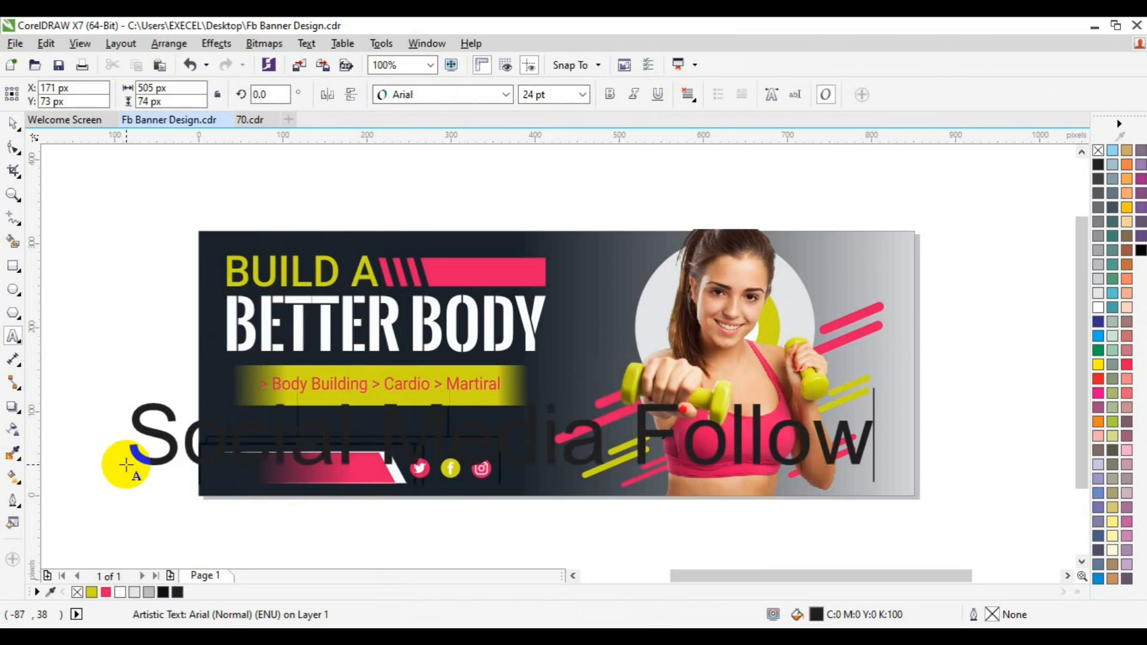
{"action": "key", "text": "ctrl+a"}
{"action": "left_click", "coordinate": [581, 94]}
{"action": "left_click", "coordinate": [556, 127]}
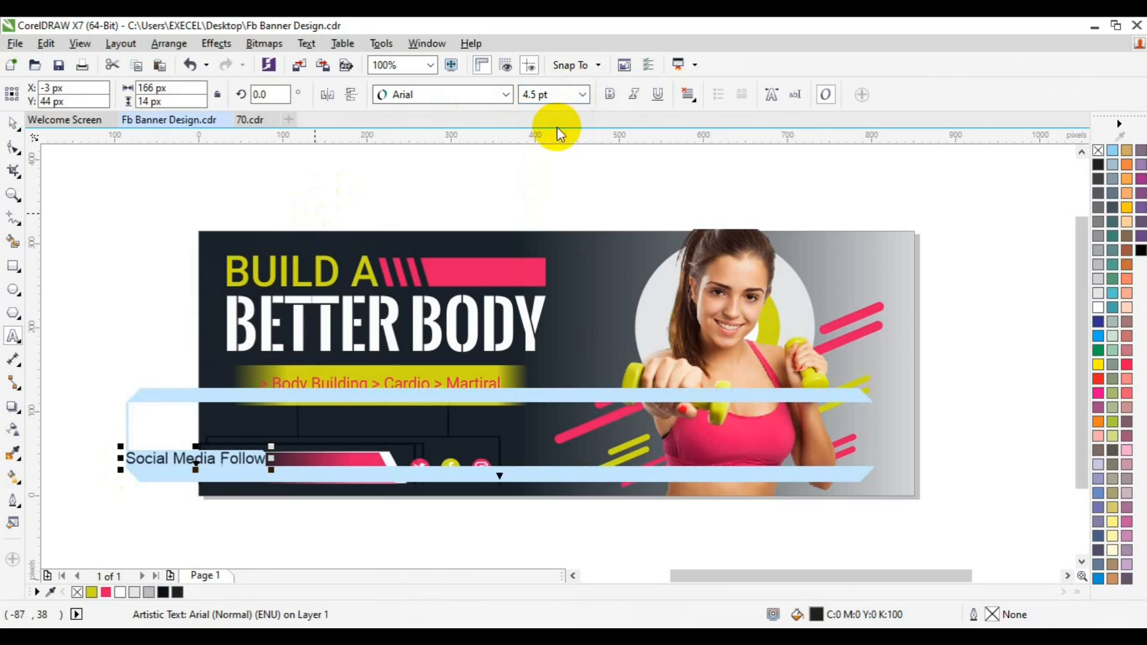
Place the "Social Media Follow" text on the pink bar and colour it white
{"action": "left_click", "coordinate": [13, 124]}
{"action": "left_click_drag", "start_coordinate": [199, 458], "coordinate": [298, 468]}
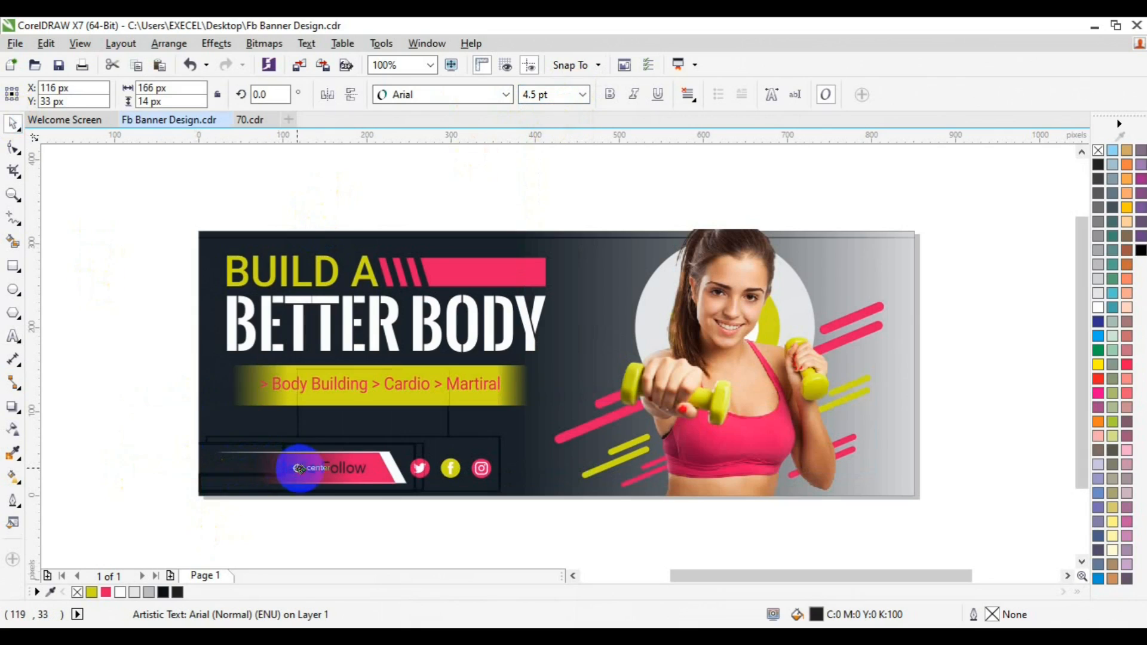
{"action": "left_click", "coordinate": [119, 593]}
Move the text aside, group the pink bar with its white stripe, and put the text back centred on the bar
{"action": "left_click", "coordinate": [389, 476]}
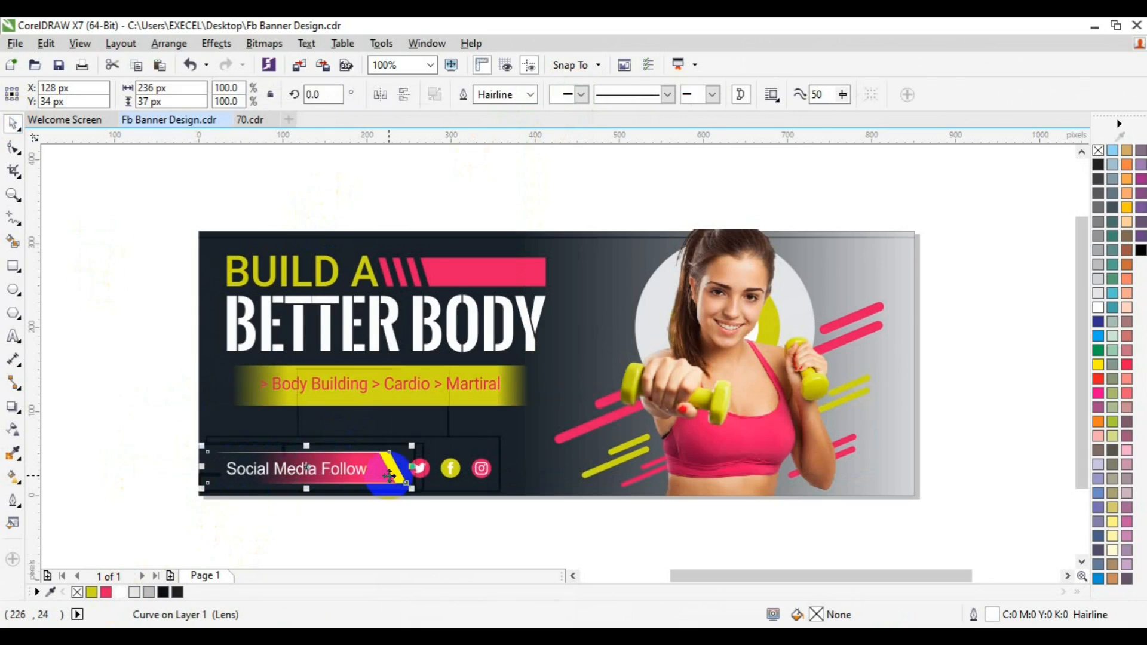
{"action": "left_click", "coordinate": [154, 436]}
{"action": "left_click_drag", "start_coordinate": [307, 464], "coordinate": [538, 363]}
{"action": "left_click_drag", "start_coordinate": [124, 438], "coordinate": [410, 512]}
{"action": "key", "text": "ctrl+g"}
{"action": "left_click_drag", "start_coordinate": [543, 357], "coordinate": [272, 472]}
{"action": "left_click_drag", "start_coordinate": [381, 471], "coordinate": [380, 471]}
{"action": "left_click", "coordinate": [395, 475], "text": "shift"}
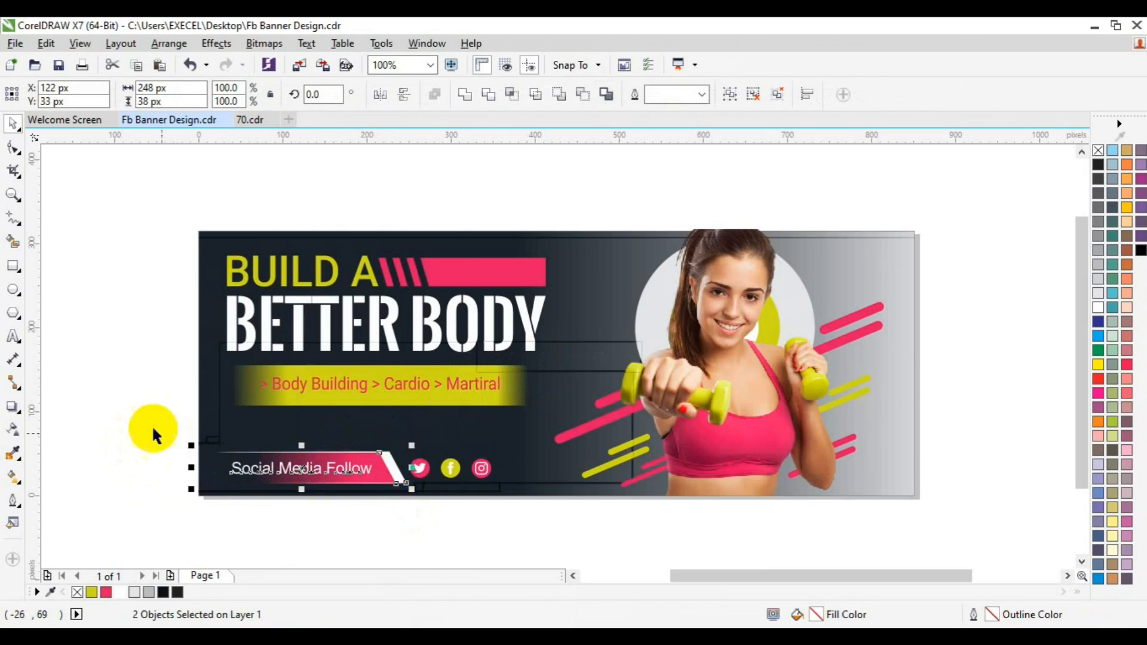
{"action": "left_click", "coordinate": [151, 424]}
Move the social icon group slightly right to X 309 px, away from the white stripe
{"action": "left_click", "coordinate": [1080, 534]}
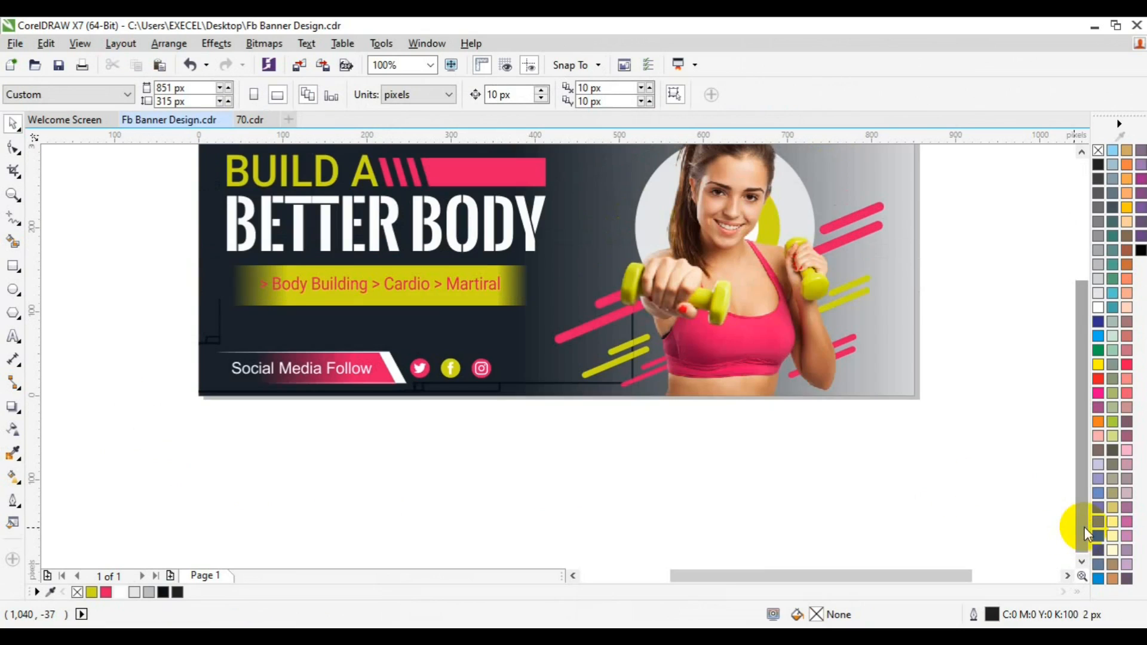
{"action": "left_click", "coordinate": [1082, 153]}
{"action": "left_click", "coordinate": [1082, 153]}
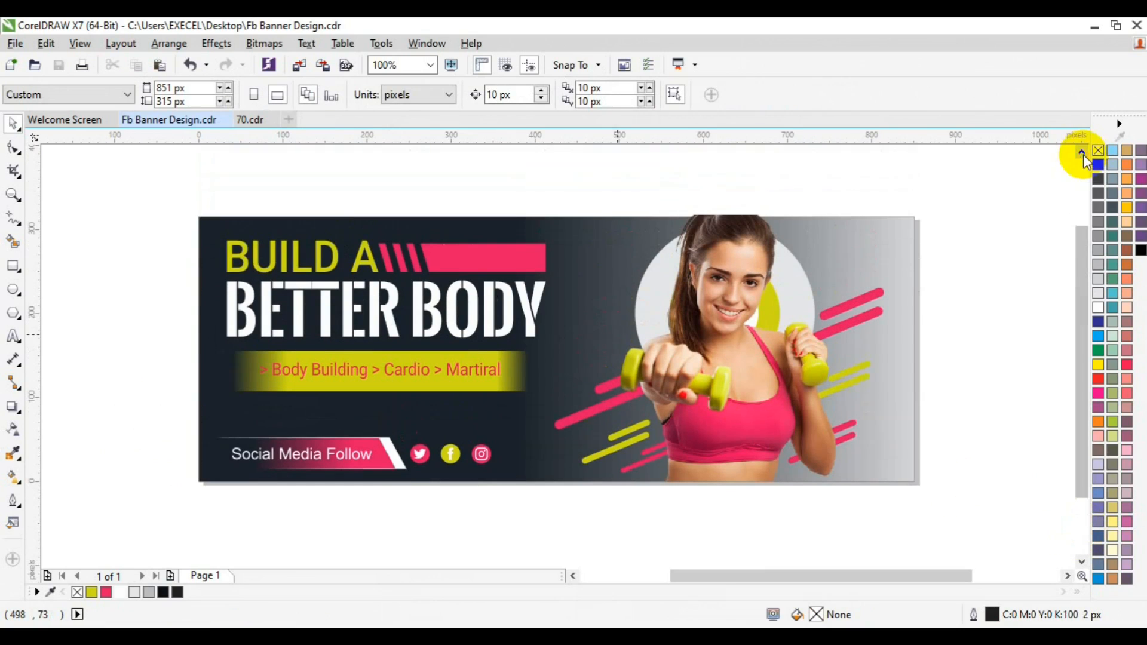
{"action": "left_click", "coordinate": [487, 452]}
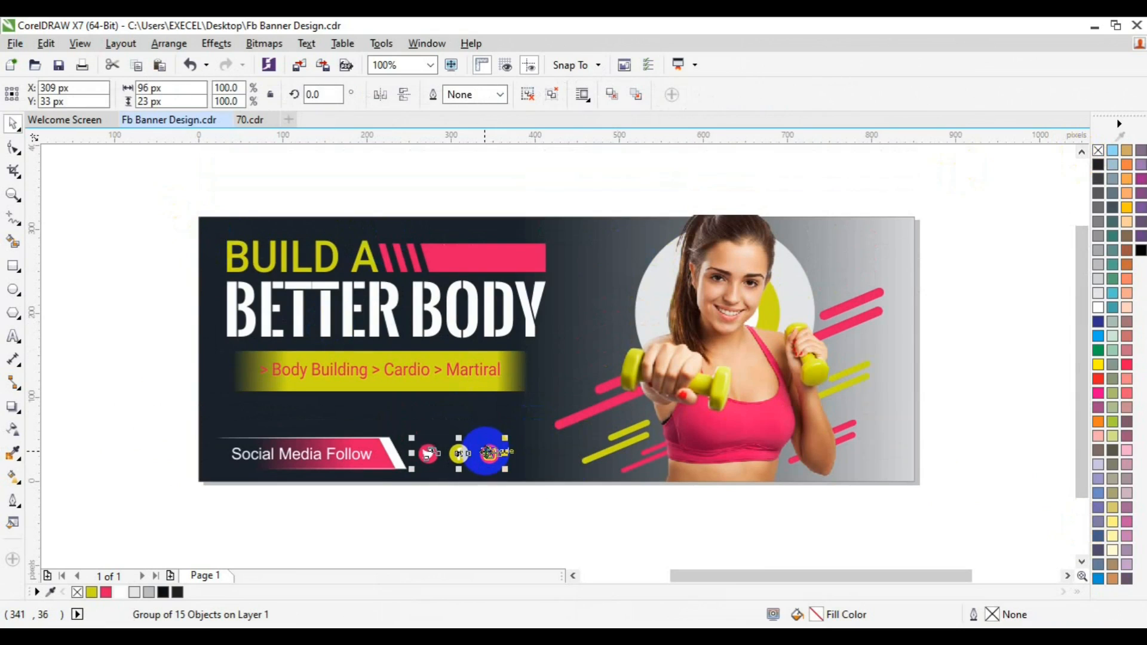
{"action": "left_click", "coordinate": [576, 513]}
Draw a rectangle about 416 by 315 px over the right half of the banner, behind which the woman's photo lies
{"action": "scroll", "coordinate": [585, 440], "scroll_direction": "right", "scroll_amount": 3}
{"action": "left_click", "coordinate": [14, 266]}
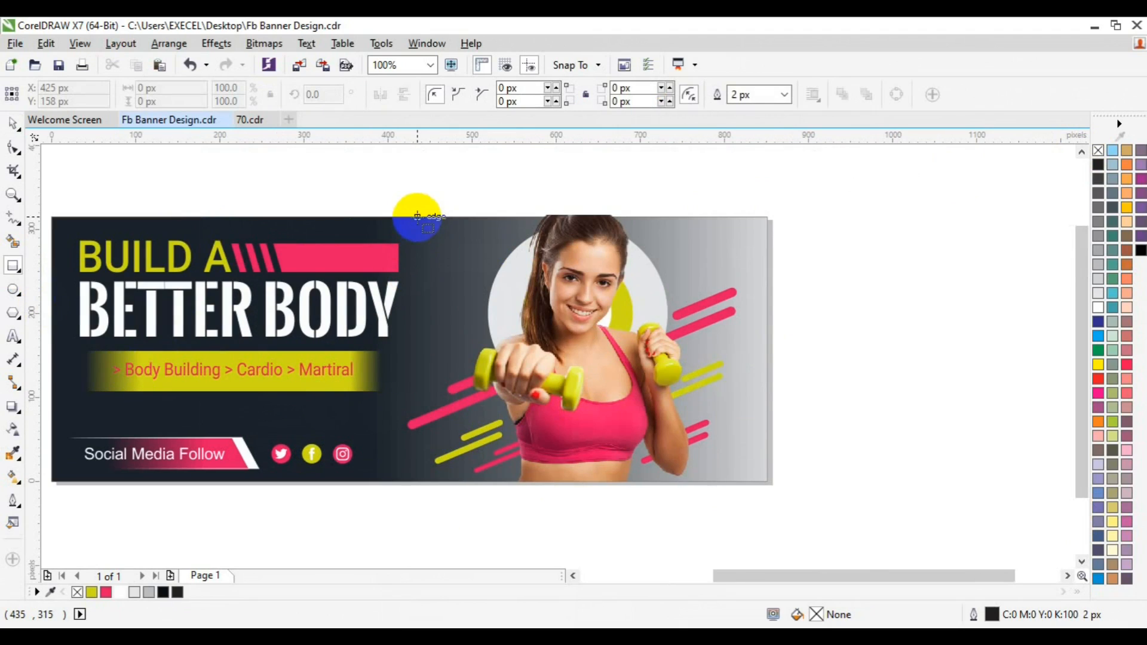
{"action": "mouse_move", "coordinate": [417, 215]}
{"action": "left_mouse_down"}
{"action": "mouse_move", "coordinate": [735, 415]}
{"action": "mouse_move", "coordinate": [764, 479]}
{"action": "left_mouse_up"}
{"action": "key", "text": "space"}
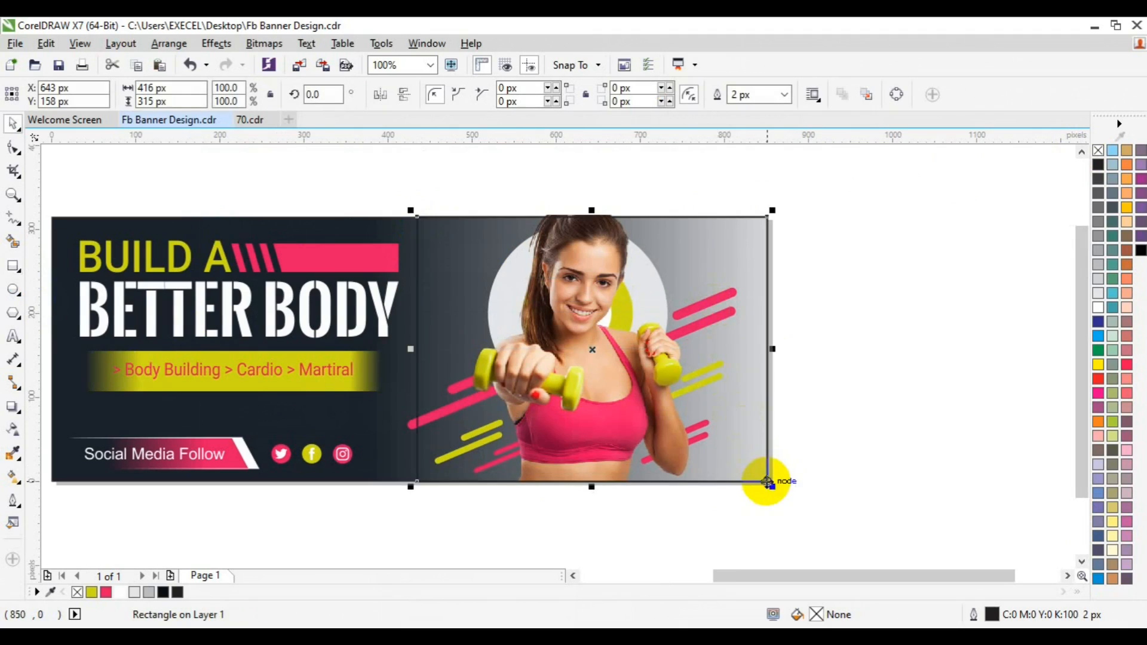
Import gym.jpg and place it over the banner at about 636 by 356 px
{"action": "left_click", "coordinate": [295, 65]}
{"action": "scroll", "coordinate": [583, 390], "scroll_direction": "down", "scroll_amount": 15}
{"action": "scroll", "coordinate": [584, 389], "scroll_direction": "down", "scroll_amount": 15}
{"action": "scroll", "coordinate": [583, 387], "scroll_direction": "down", "scroll_amount": 15}
{"action": "scroll", "coordinate": [583, 385], "scroll_direction": "down", "scroll_amount": 12}
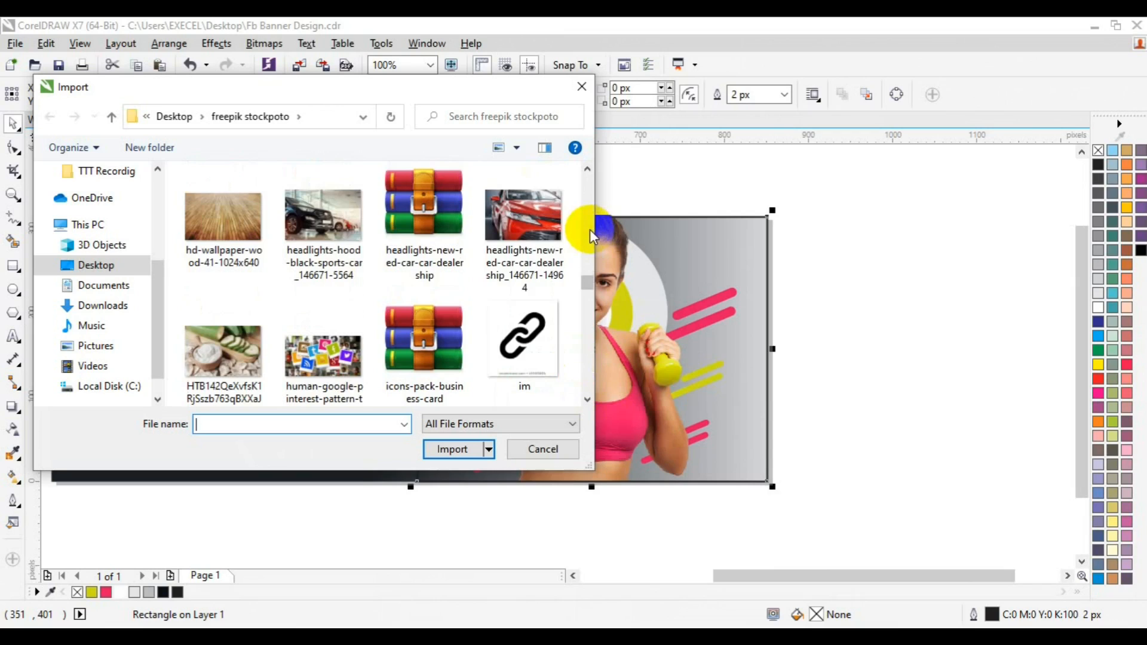
{"action": "scroll", "coordinate": [590, 236], "scroll_direction": "up", "scroll_amount": 2}
{"action": "left_click", "coordinate": [203, 239]}
{"action": "left_click", "coordinate": [445, 449]}
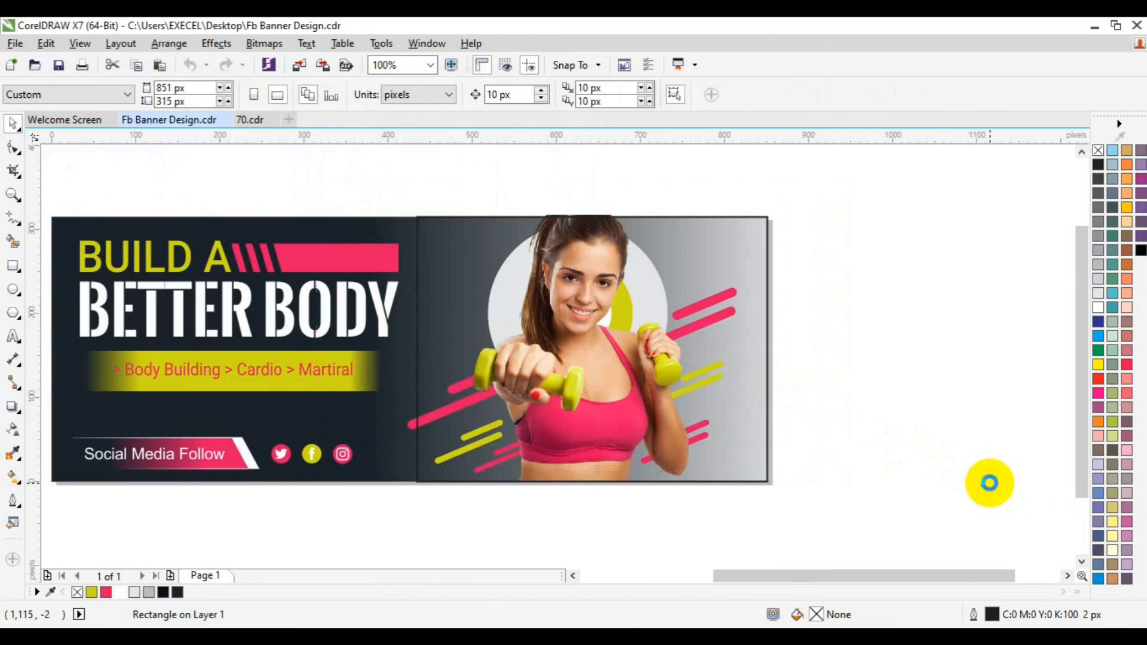
{"action": "left_click_drag", "start_coordinate": [664, 383], "coordinate": [358, 410]}
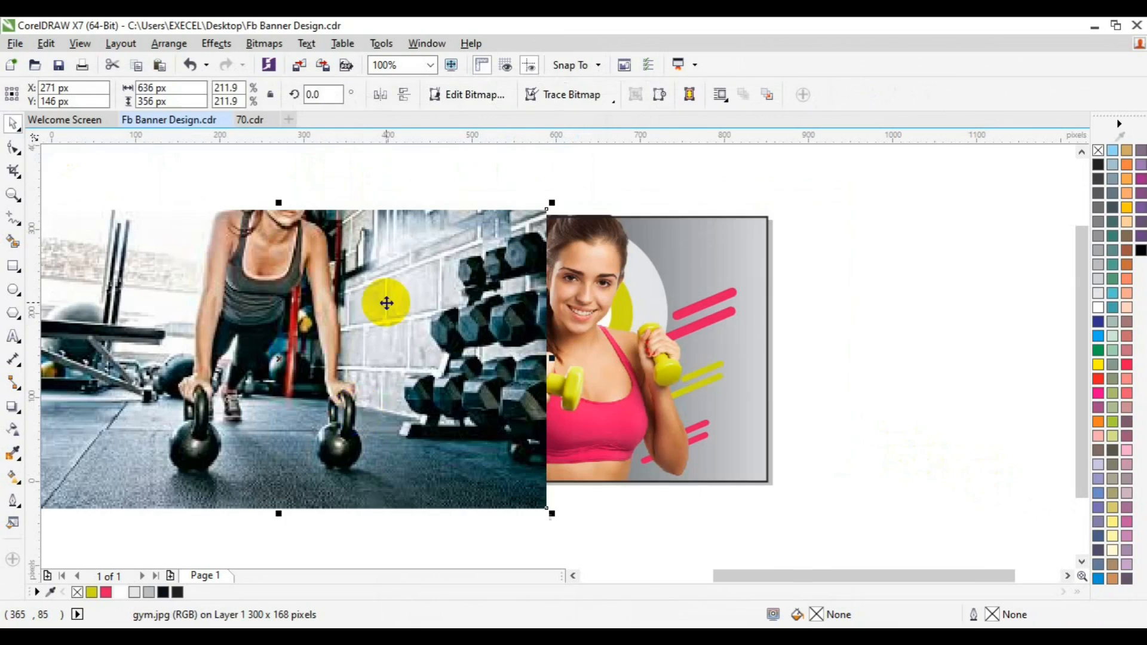
PowerClip the gym photo inside the rectangle on the banner's right half and open the clip contents for editing
{"action": "left_click", "coordinate": [216, 43]}
{"action": "mouse_move", "coordinate": [294, 258]}
{"action": "left_click", "coordinate": [393, 260]}
{"action": "left_click", "coordinate": [558, 430]}
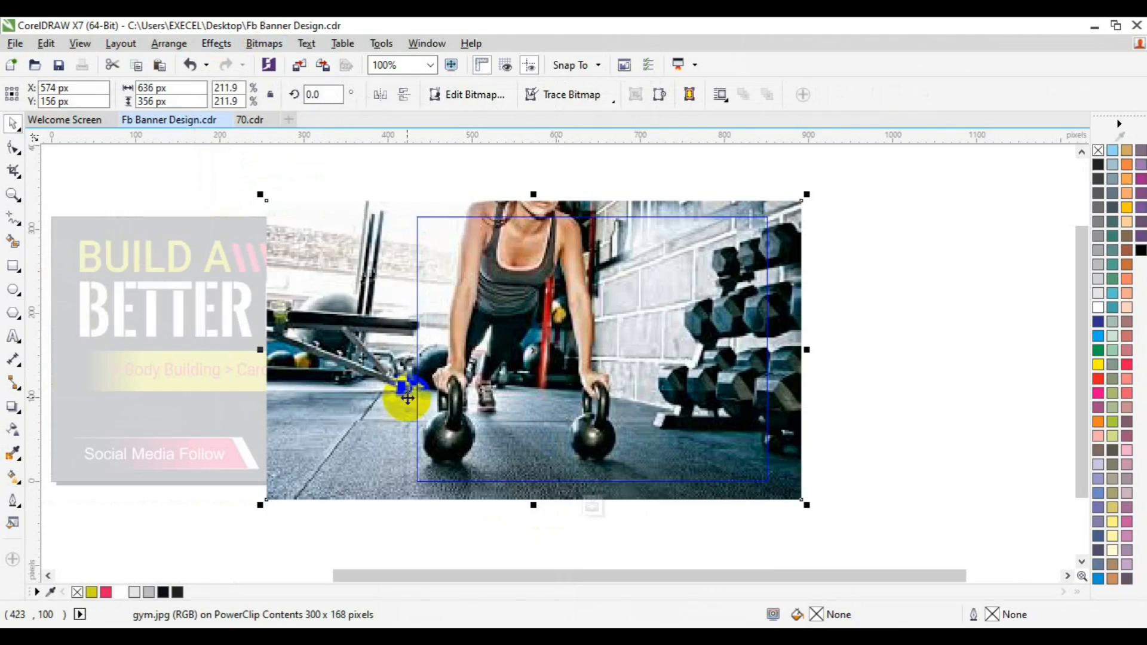
Apply a horizontal linear transparency to the gym photo, fading it out from the exercising woman towards the frame's right edge
{"action": "left_click", "coordinate": [13, 430]}
{"action": "left_click_drag", "start_coordinate": [601, 357], "coordinate": [870, 357]}
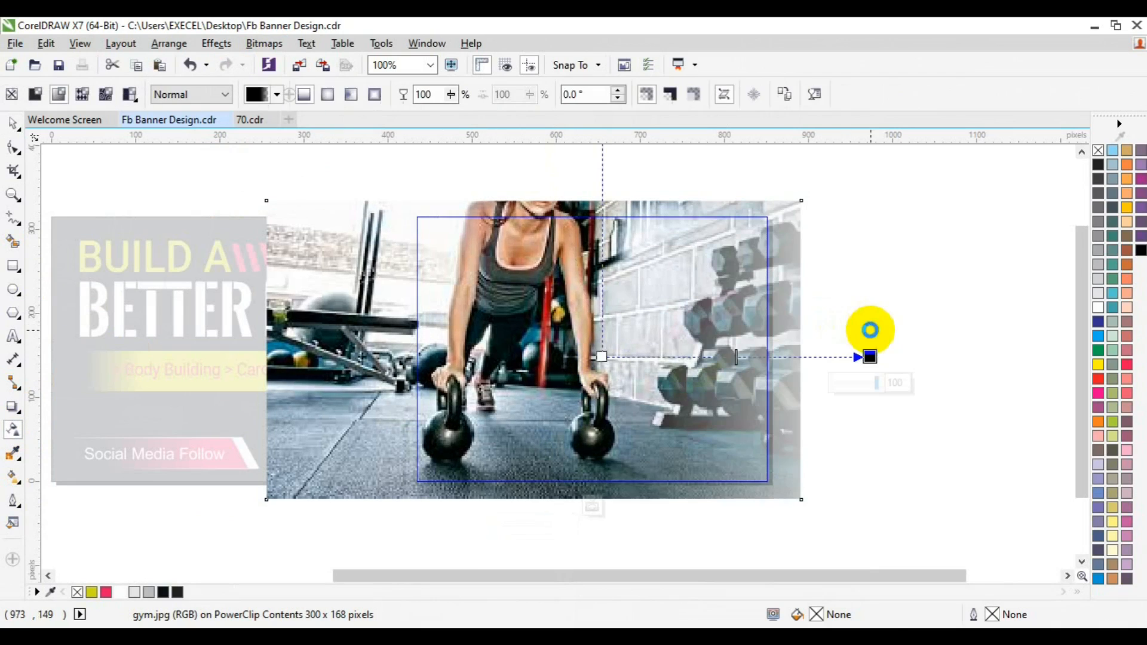
{"action": "key", "text": "ctrl+z"}
{"action": "left_click_drag", "start_coordinate": [482, 353], "coordinate": [755, 353]}
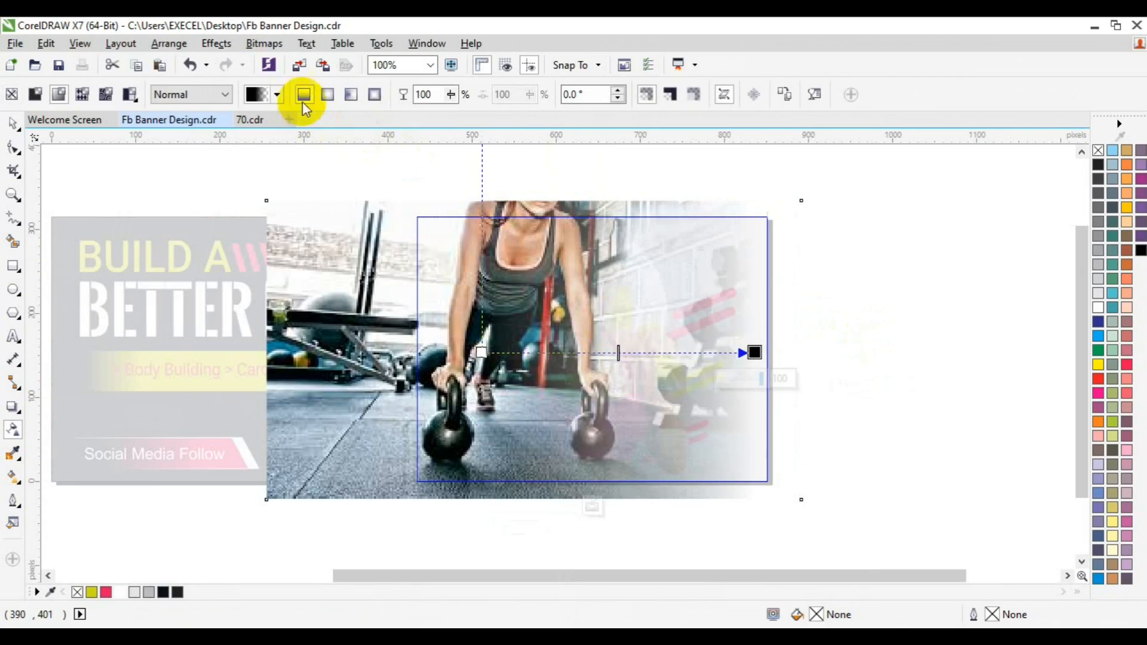
{"action": "key", "text": "space"}
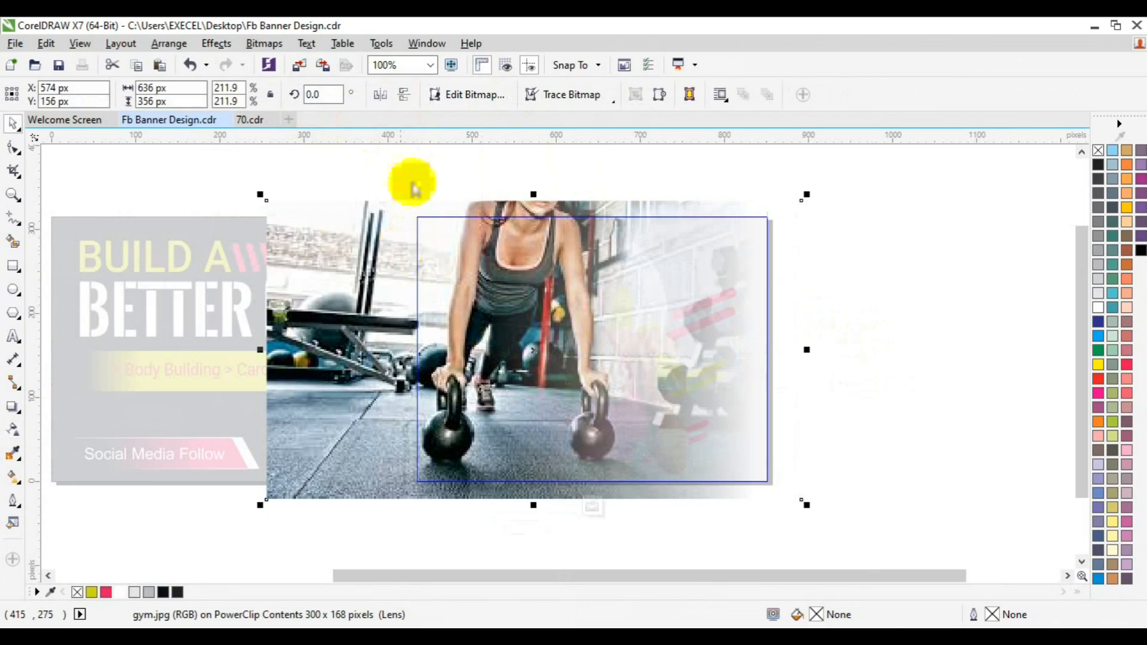
Mirror the gym photo horizontally, keeping it upright so its fade meets the headline side, and finish editing the PowerClip
{"action": "left_click", "coordinate": [406, 95]}
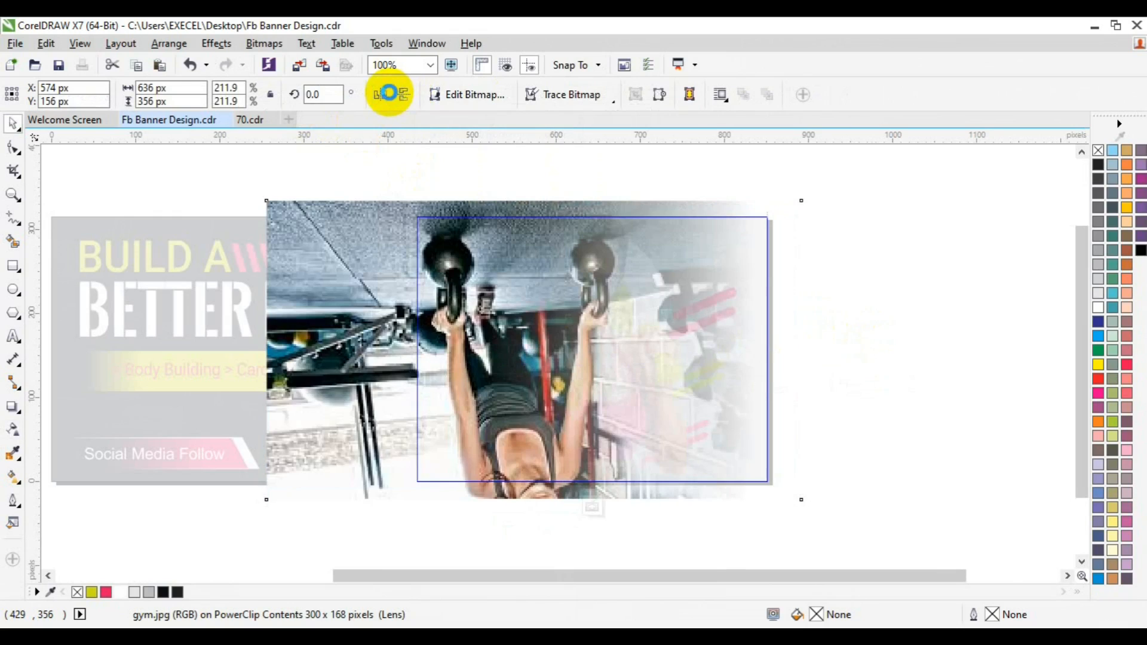
{"action": "left_click", "coordinate": [387, 93]}
{"action": "left_click", "coordinate": [403, 93]}
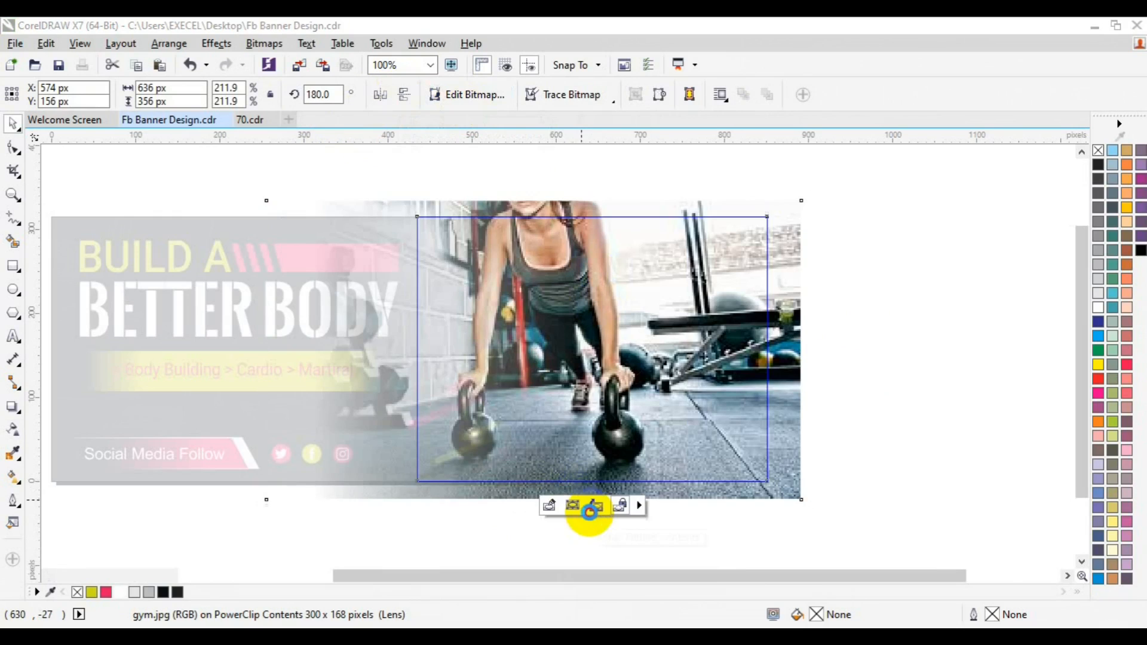
{"action": "left_click", "coordinate": [592, 506]}
Remove the outline of the gym photo's PowerClip frame, send it behind the woman with the dumbbells and her circle, and deselect it
{"action": "right_click", "coordinate": [1098, 150]}
{"action": "right_click", "coordinate": [670, 346]}
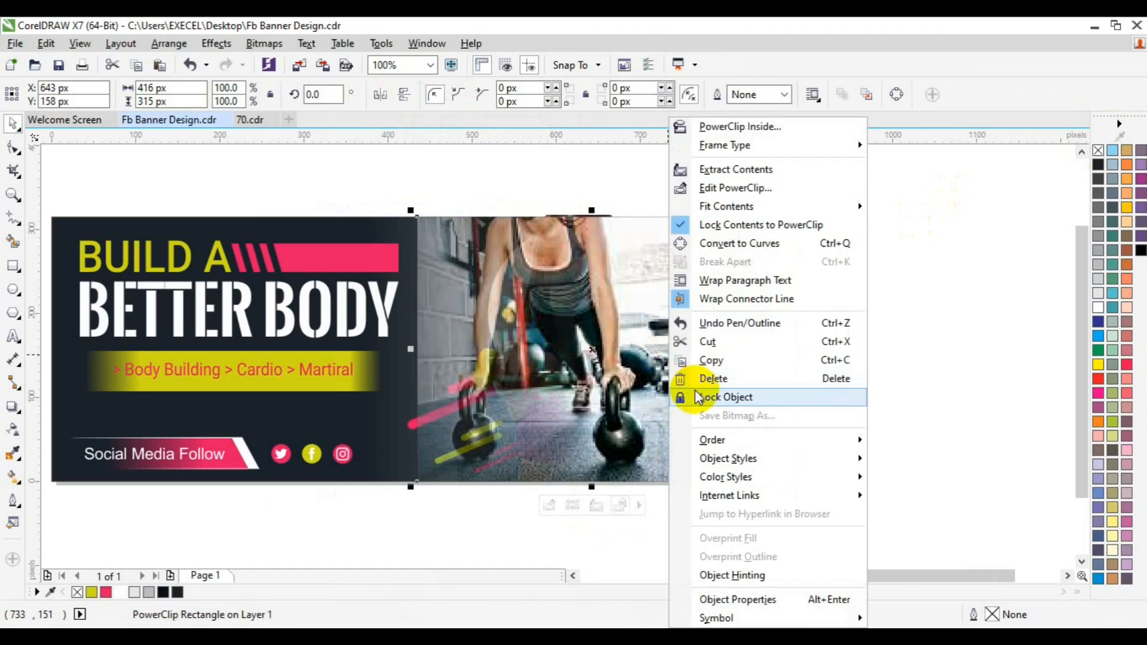
{"action": "mouse_move", "coordinate": [712, 439]}
{"action": "left_click", "coordinate": [947, 505]}
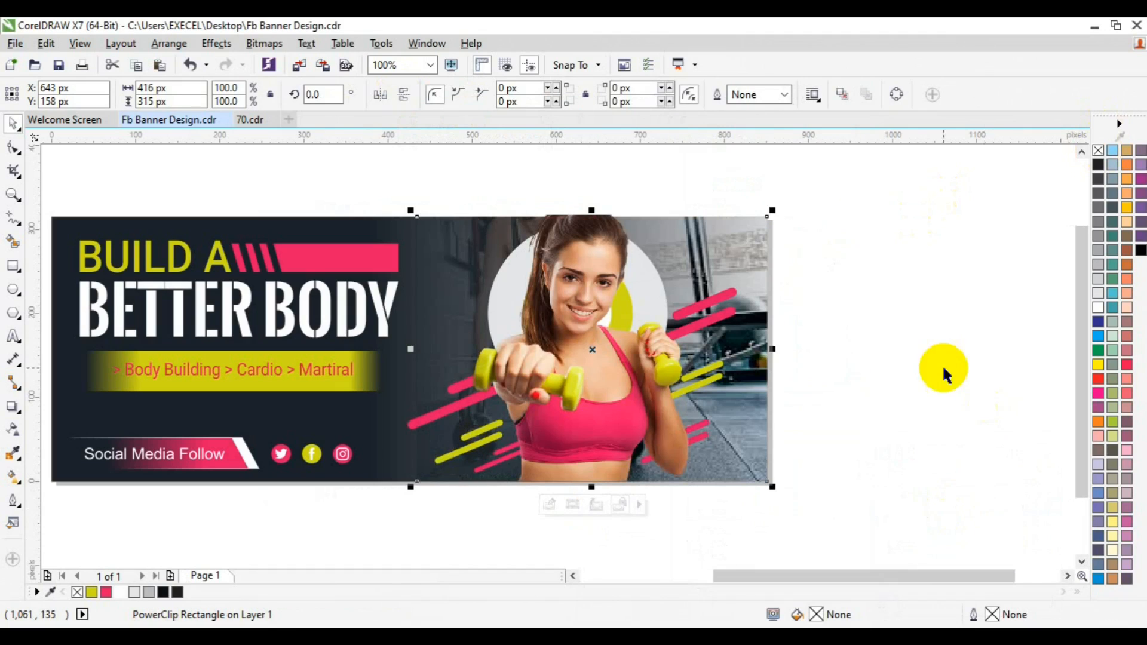
{"action": "left_click", "coordinate": [853, 362]}
{"action": "left_click", "coordinate": [572, 575]}
{"action": "left_click", "coordinate": [923, 425]}
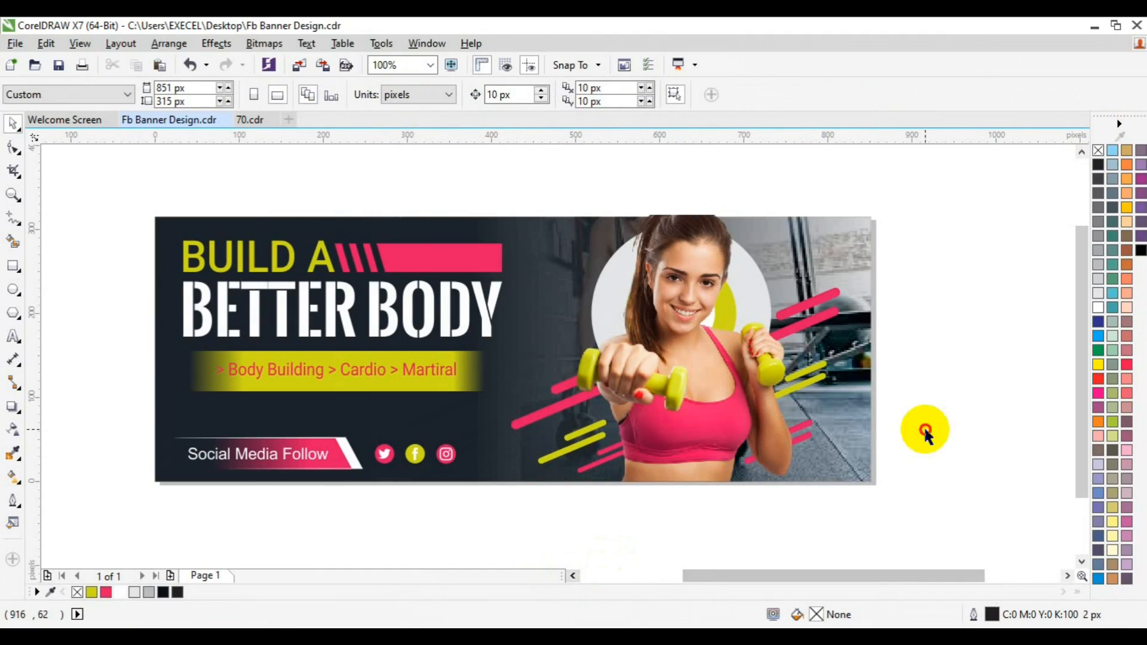